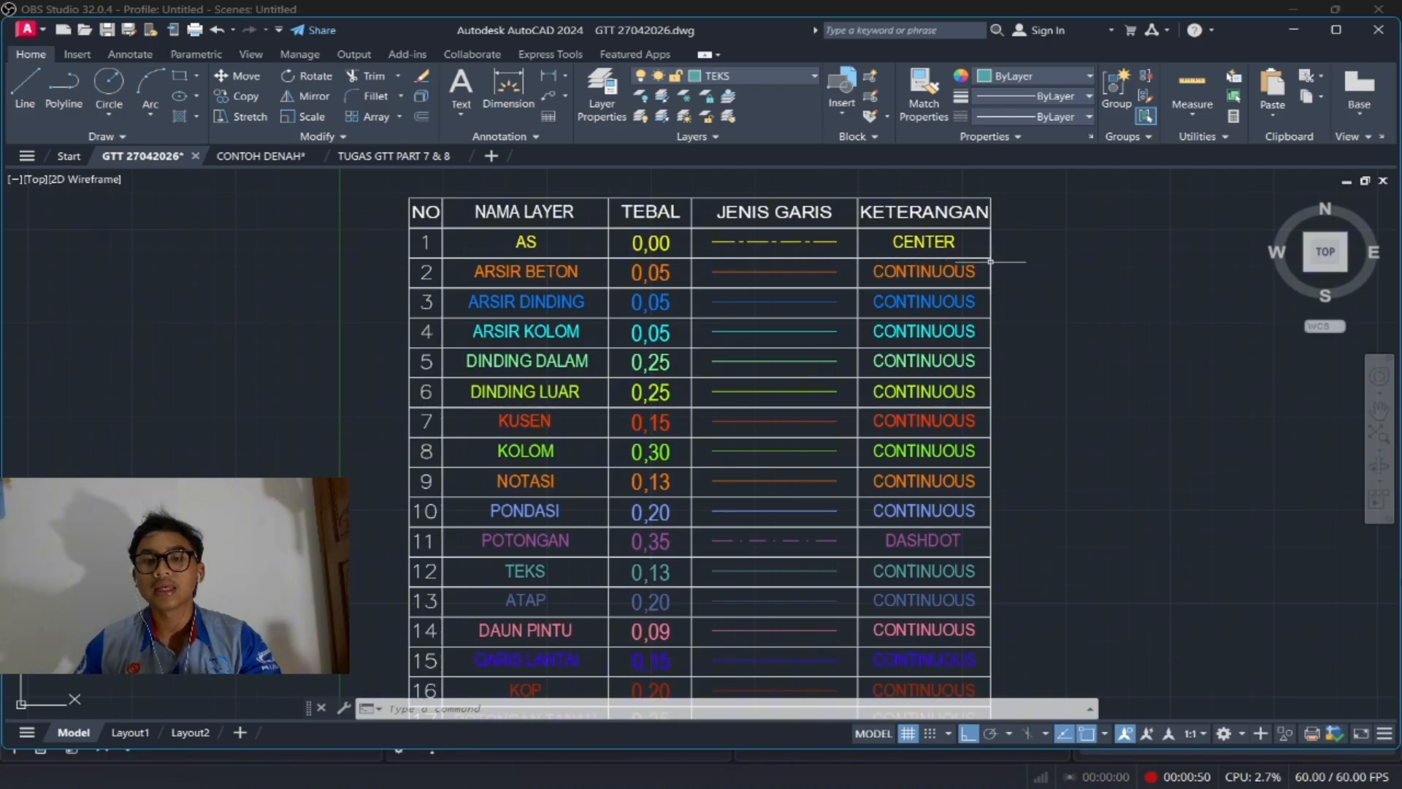
# Step: Examine the layer exercise table and the ground-floor plan in the CONTOH DENAH drawing
pyautogui.moveTo(1033, 265); pyautogui.dragTo(1070, 226, button='middle')
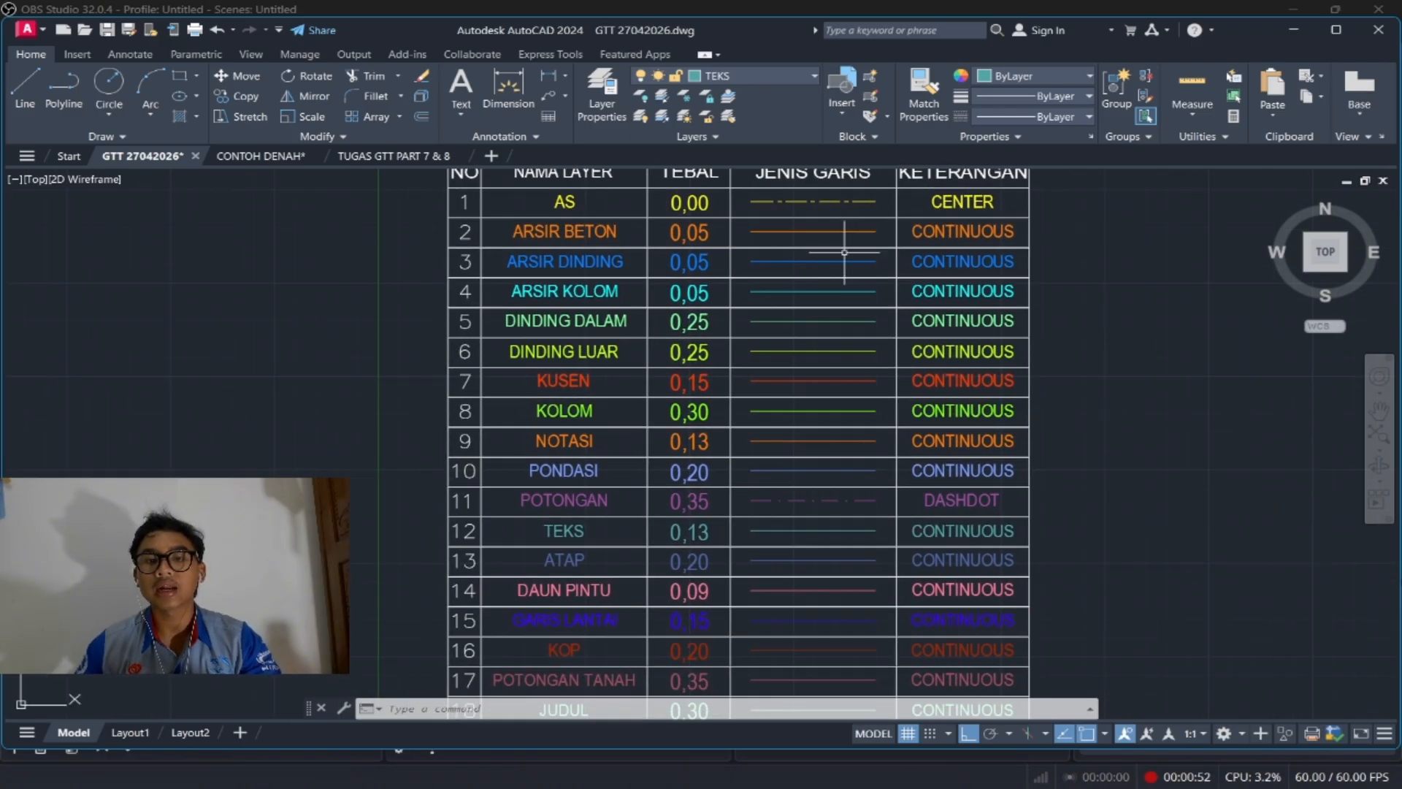
pyautogui.moveTo(1052, 423); pyautogui.dragTo(1037, 389, button='middle')
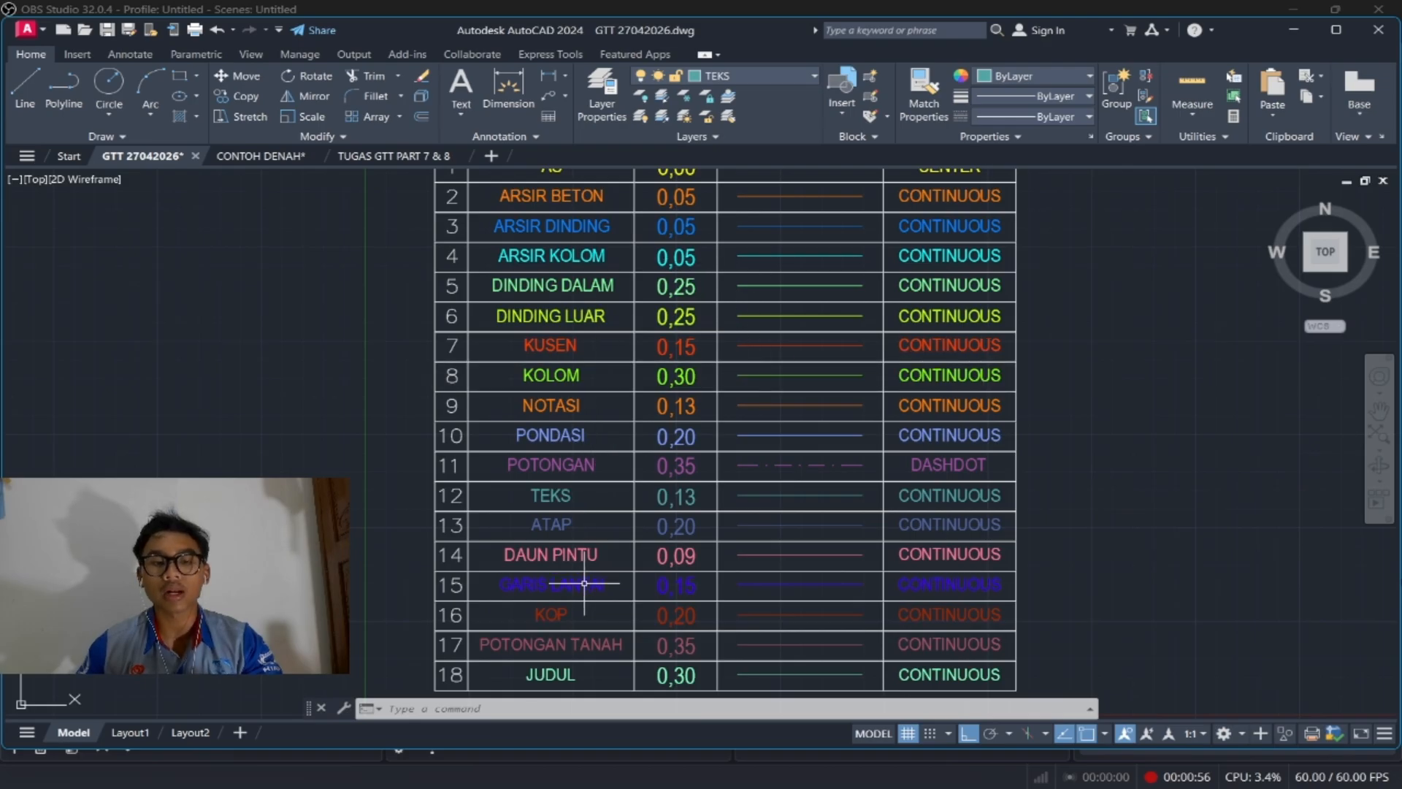
pyautogui.scroll(-2, 584, 582)
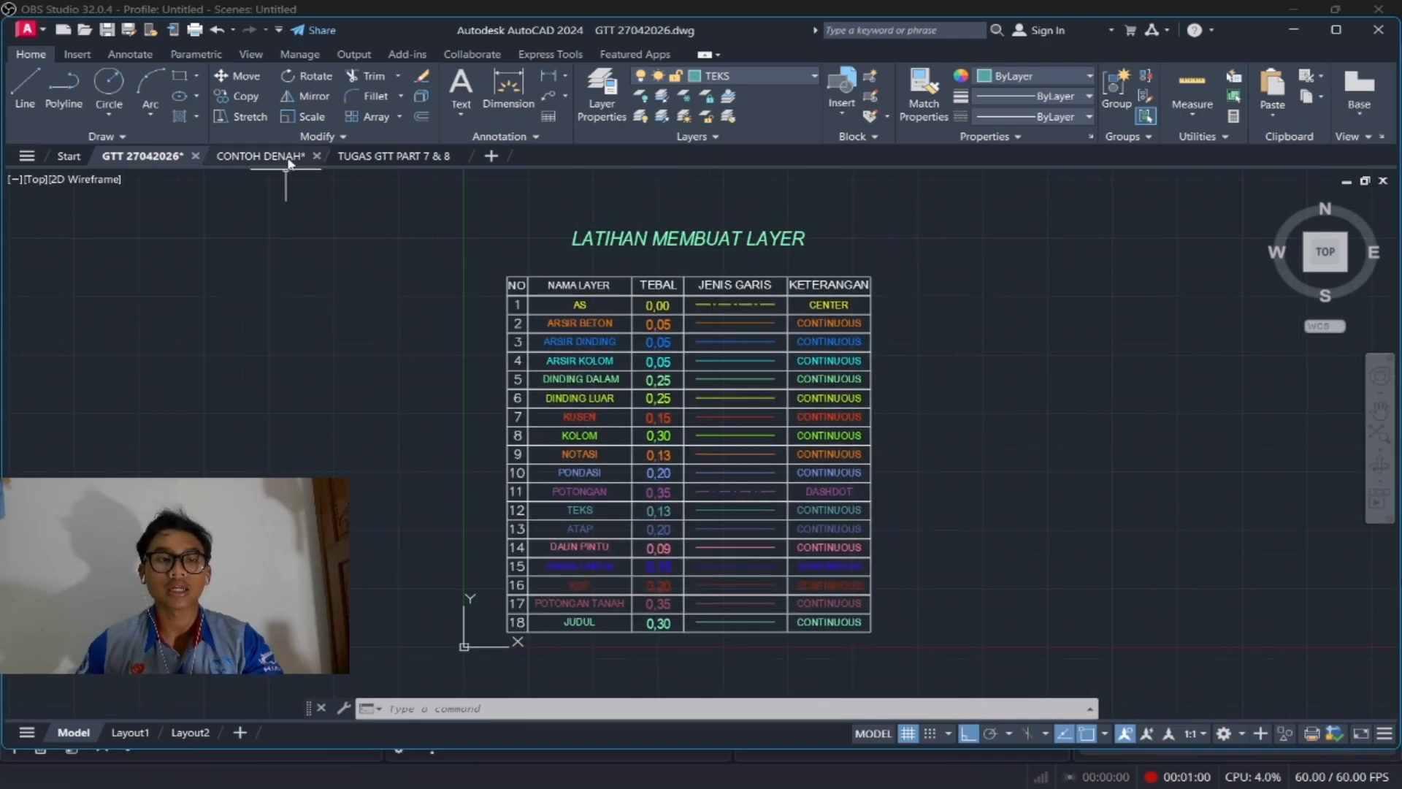
pyautogui.click(288, 156)
pyautogui.scroll(4, 809, 345)
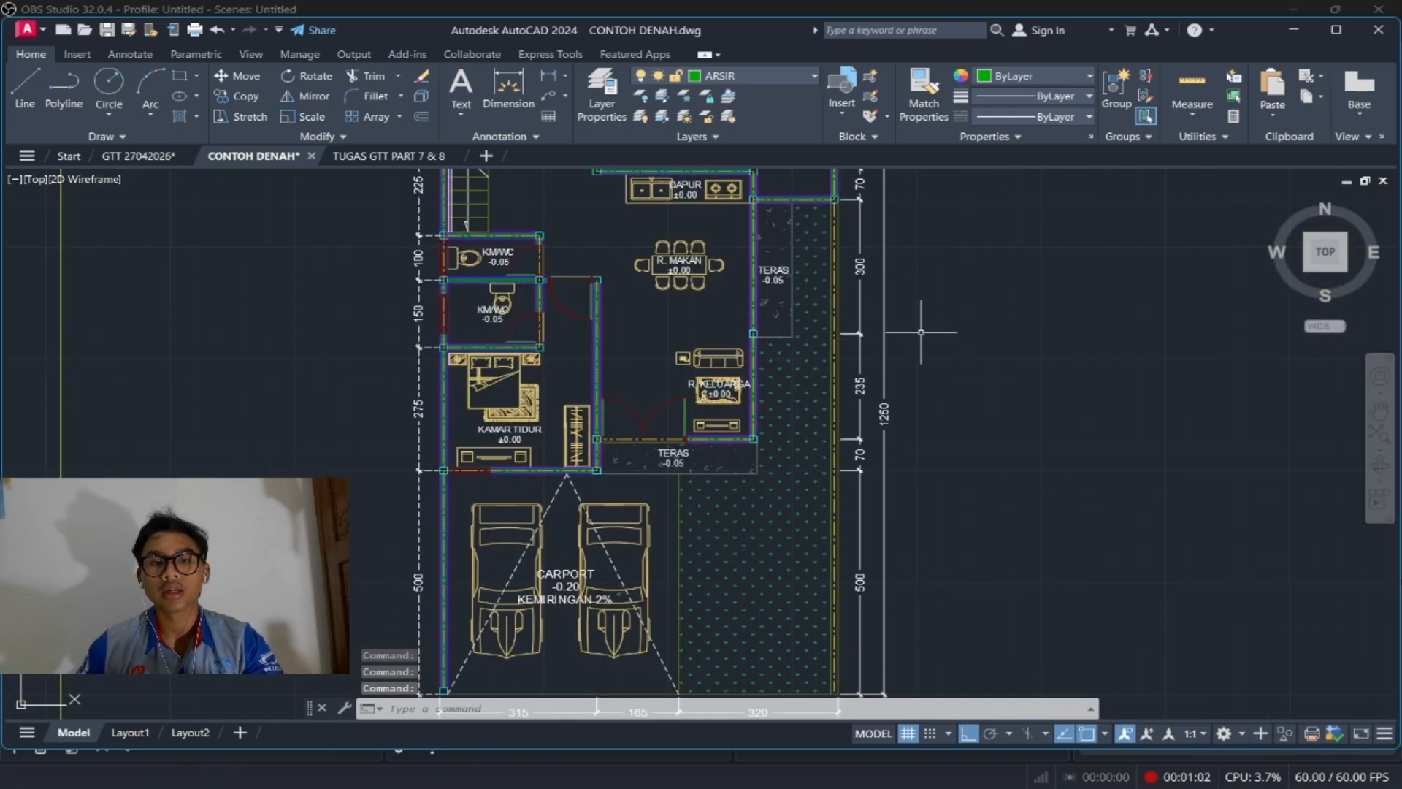
pyautogui.scroll(-2, 942, 351)
pyautogui.moveTo(952, 367); pyautogui.dragTo(902, 421, button='middle')
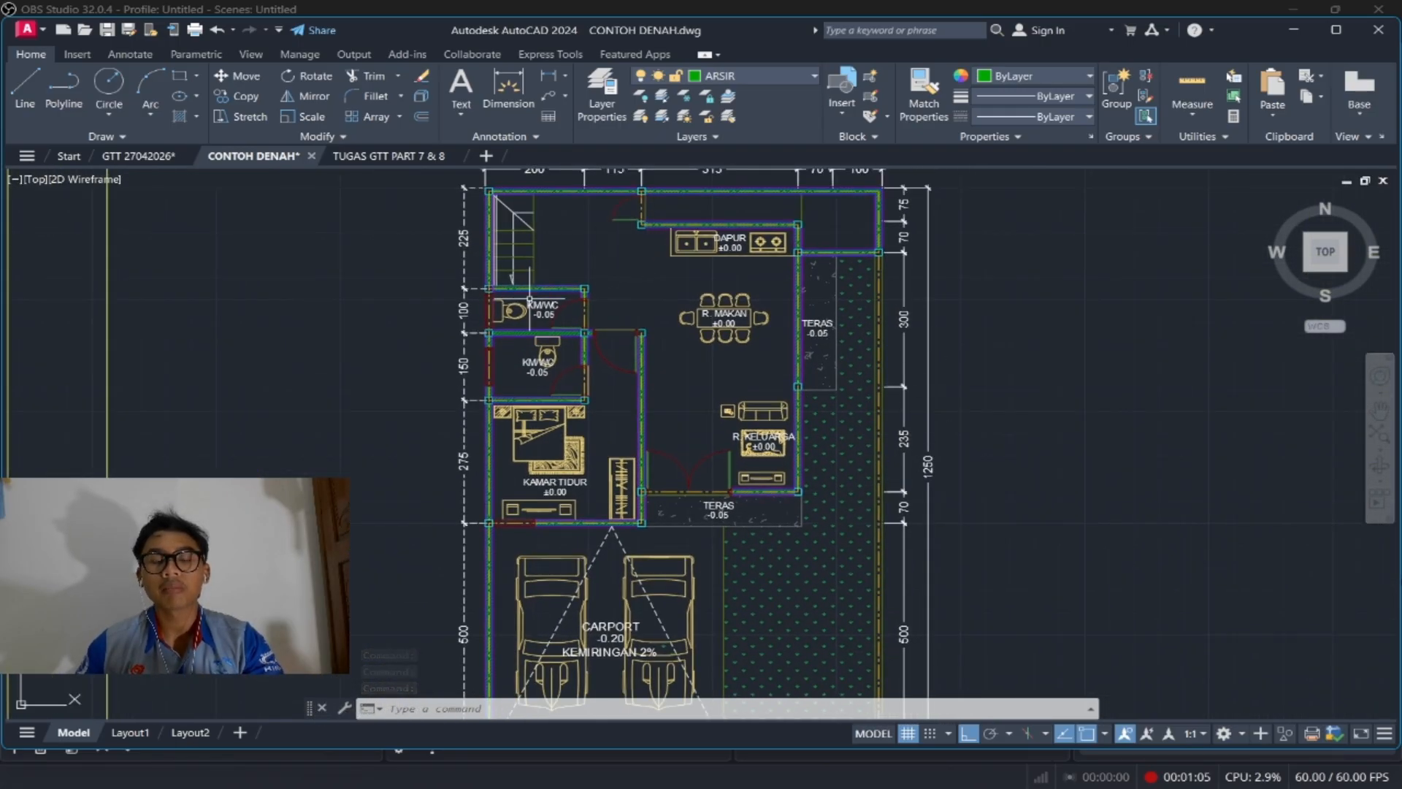
pyautogui.scroll(4, 504, 313)
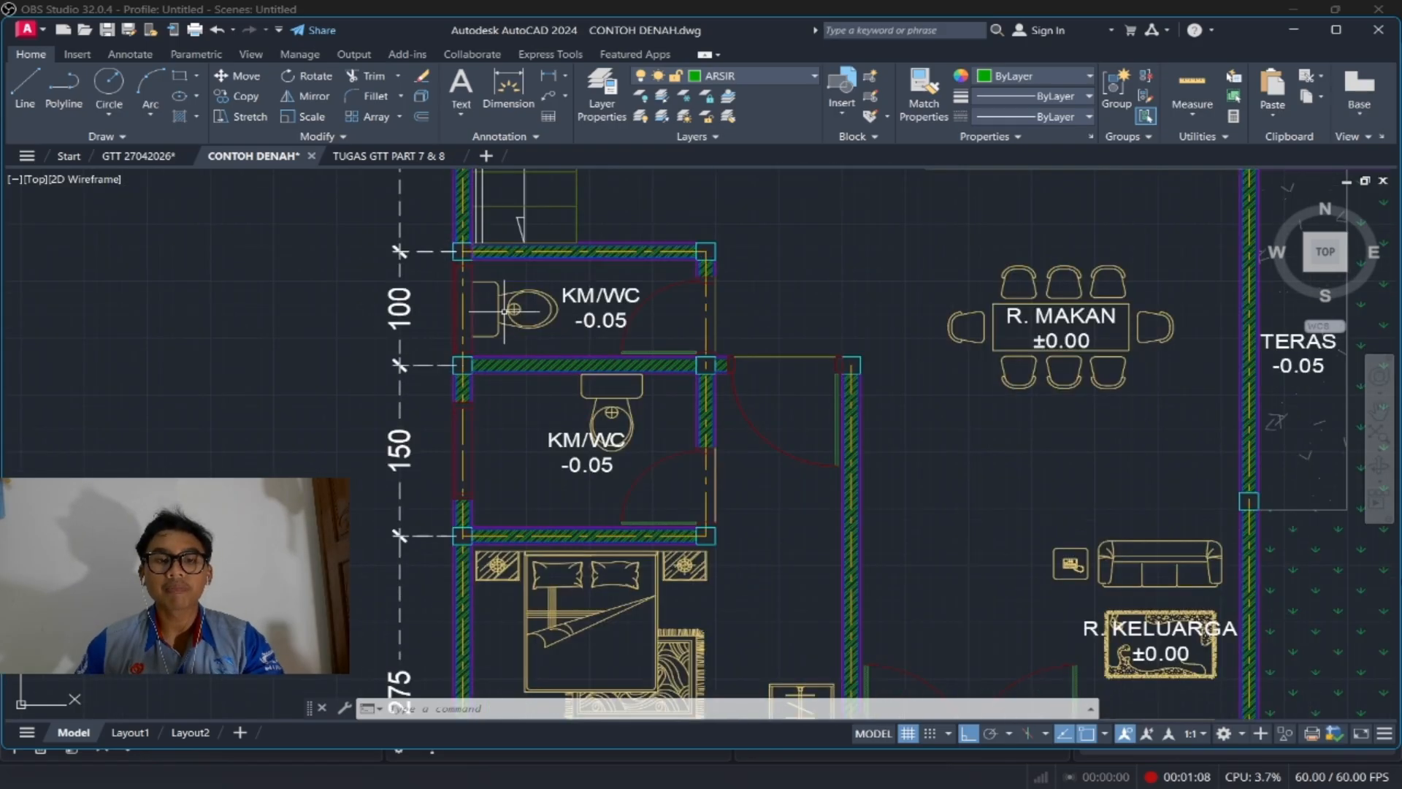
pyautogui.scroll(-2, 950, 408)
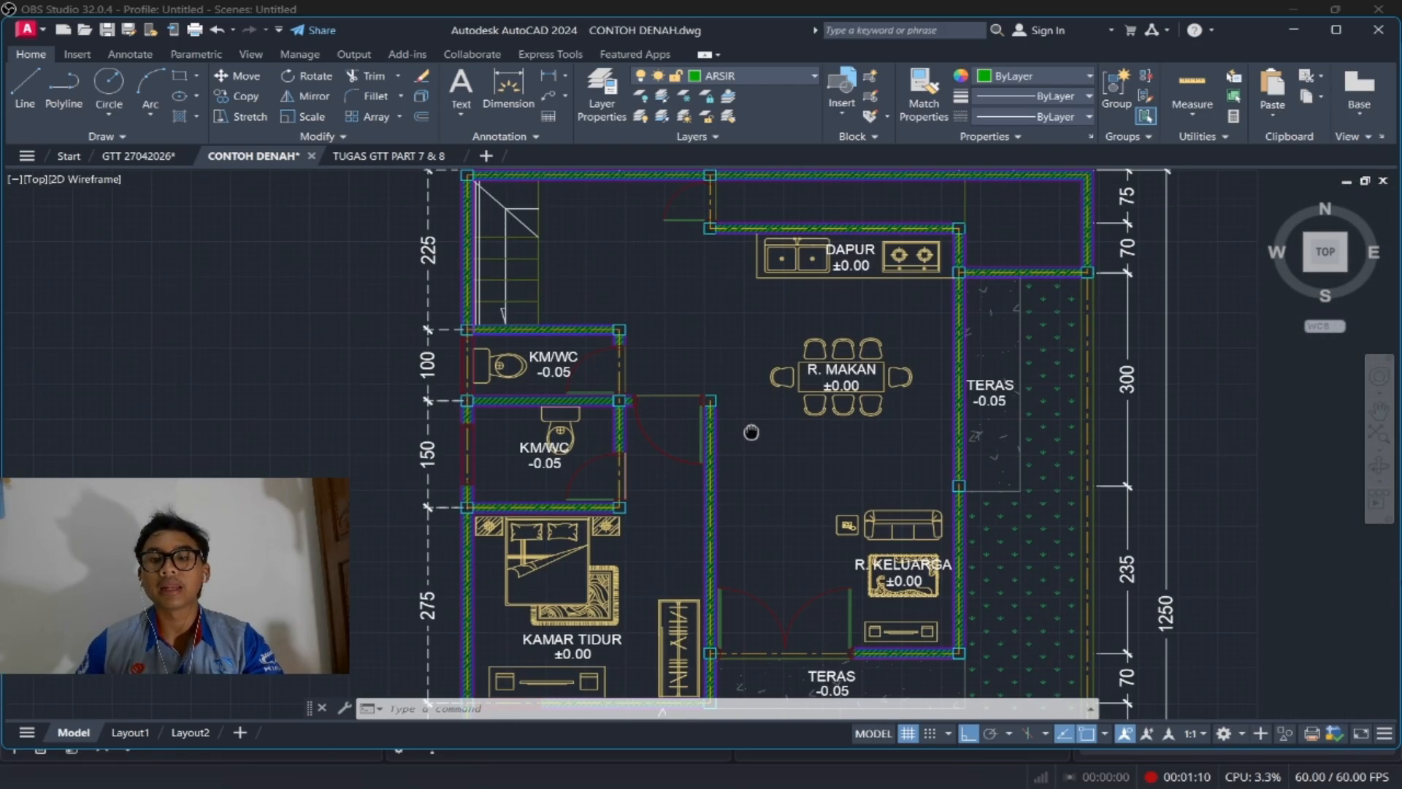
pyautogui.moveTo(922, 381); pyautogui.dragTo(745, 457, button='middle')
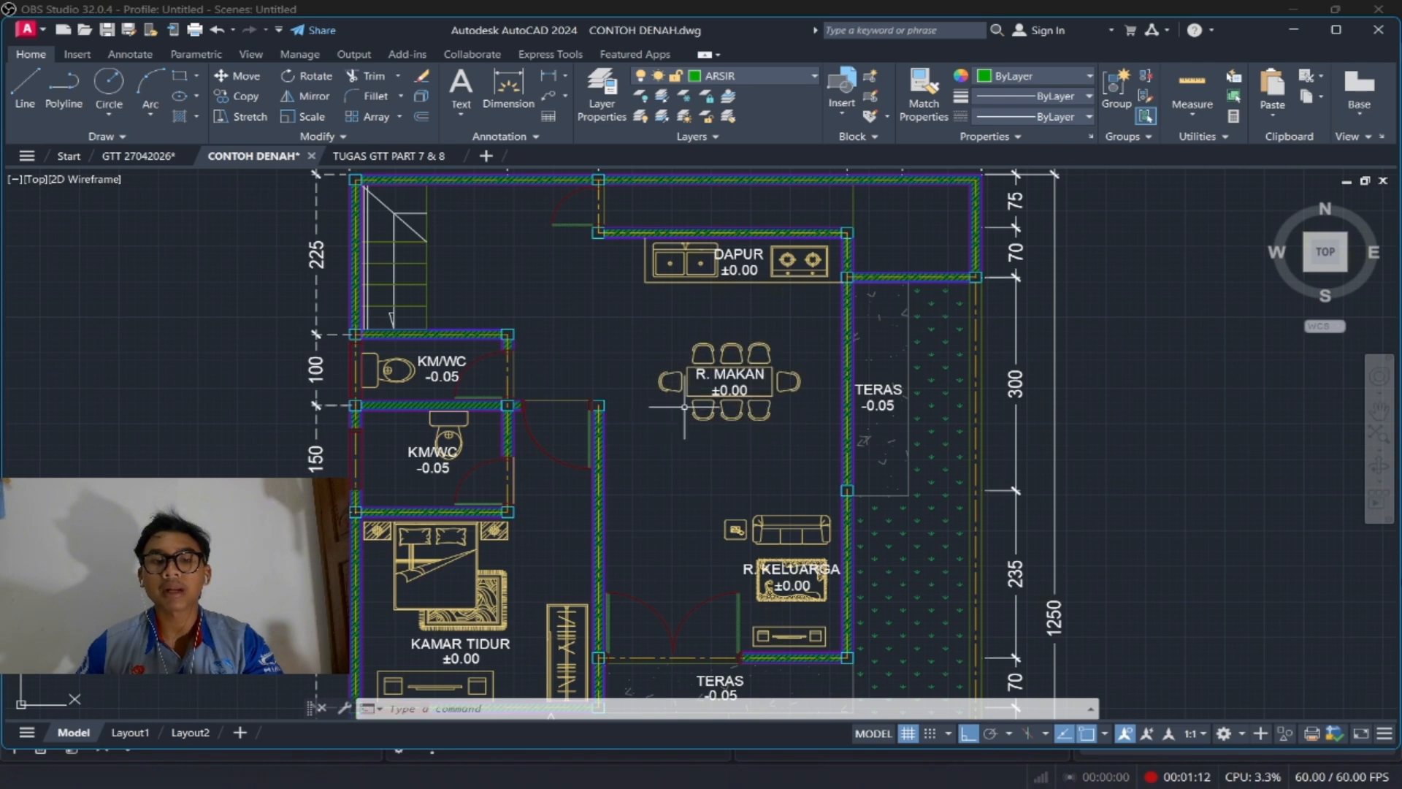
# Step: Select the dining set and the kitchen fixtures to check their layer, and clear the selection
pyautogui.click(671, 381)
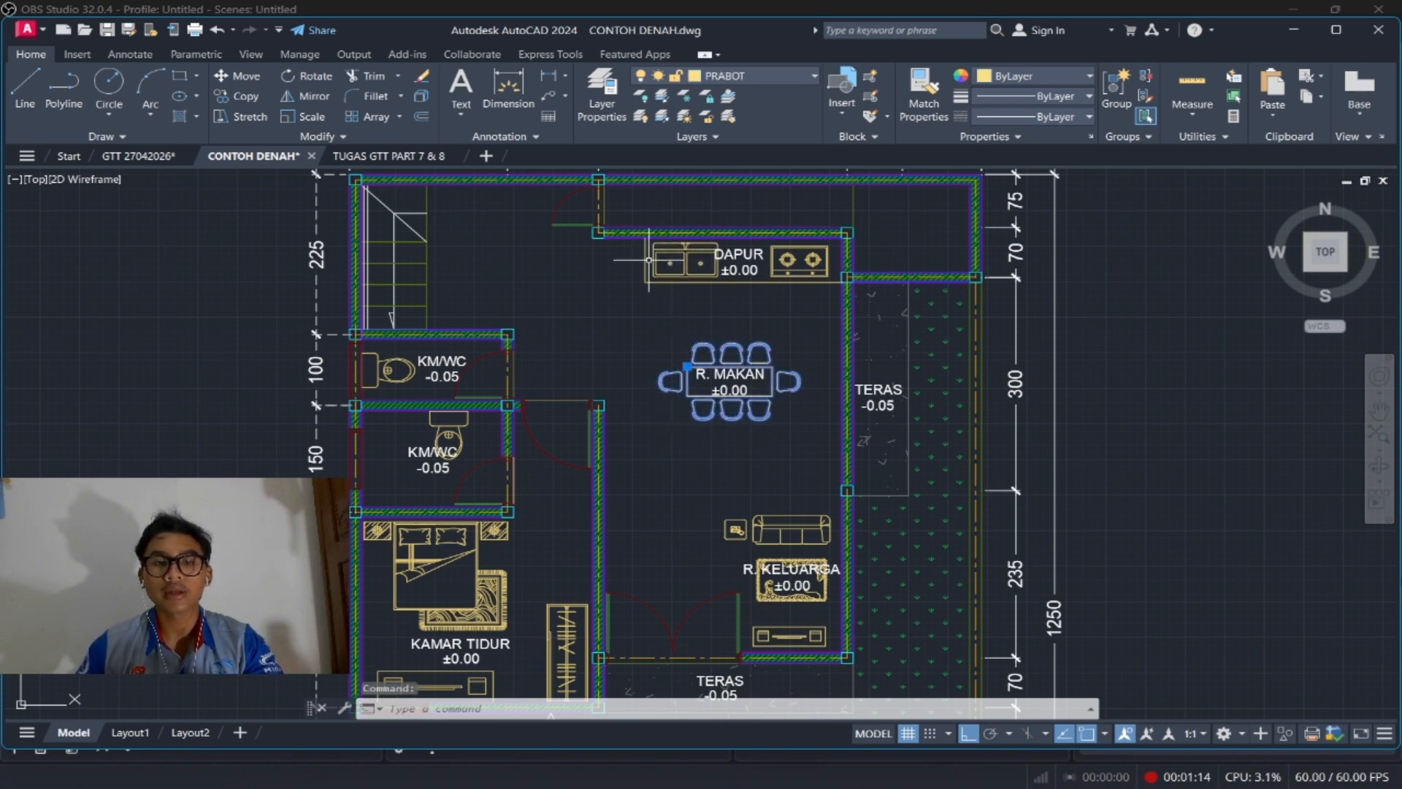
pyautogui.click(617, 230)
pyautogui.click(782, 277)
pyautogui.press('Escape')
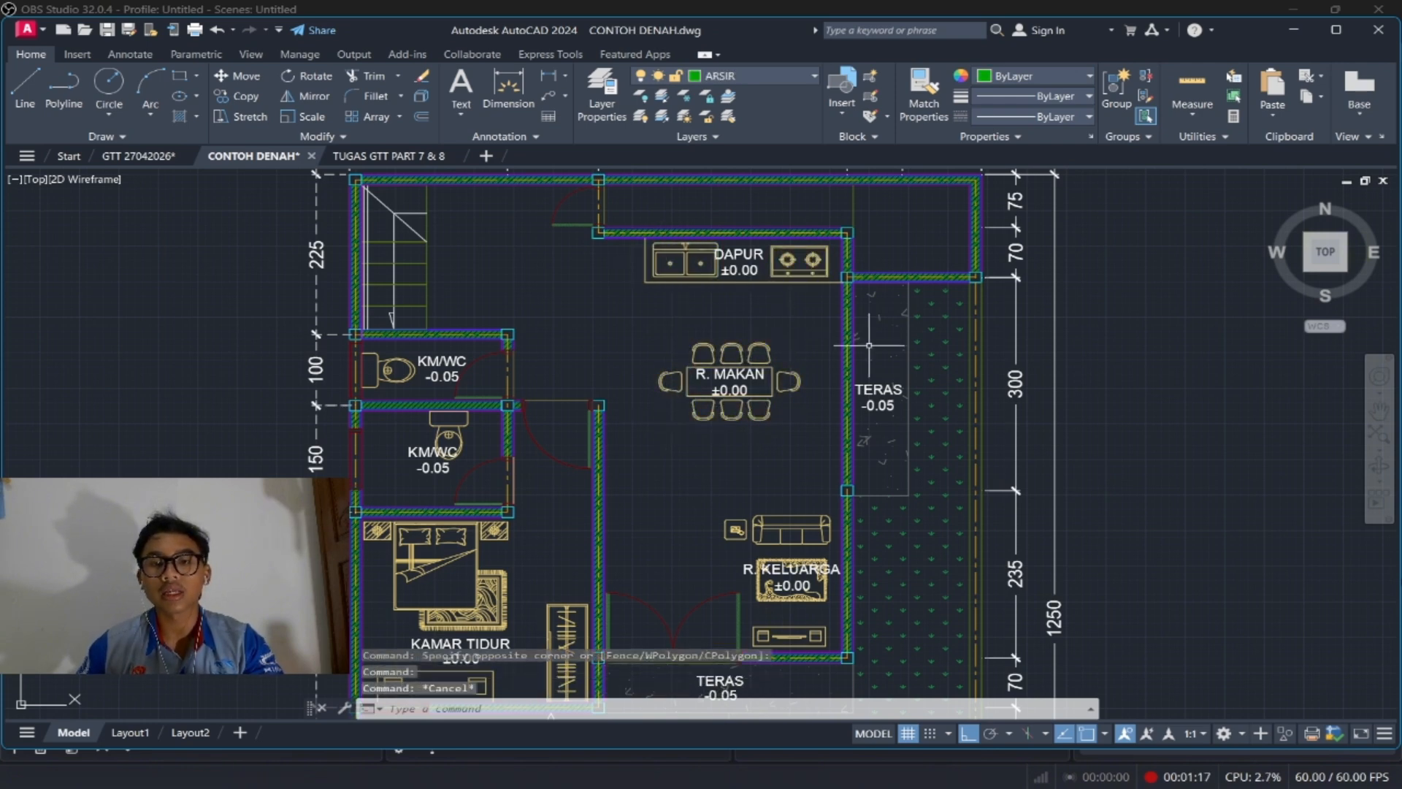
# Step: Examine the wall lines, centre lines and hatching around the TERAS and the family room
pyautogui.scroll(5, 862, 334)
pyautogui.scroll(3, 867, 329)
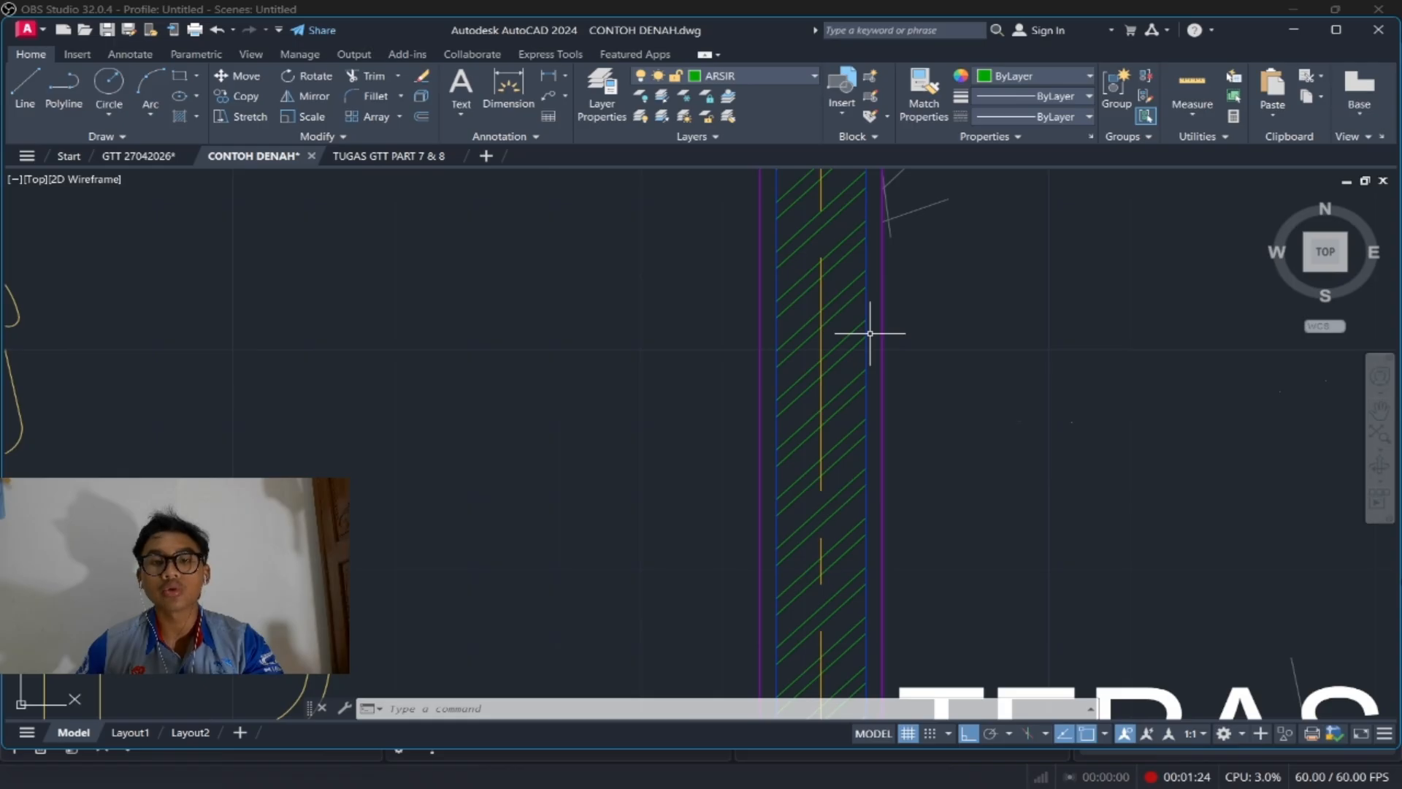
pyautogui.scroll(-5, 870, 333)
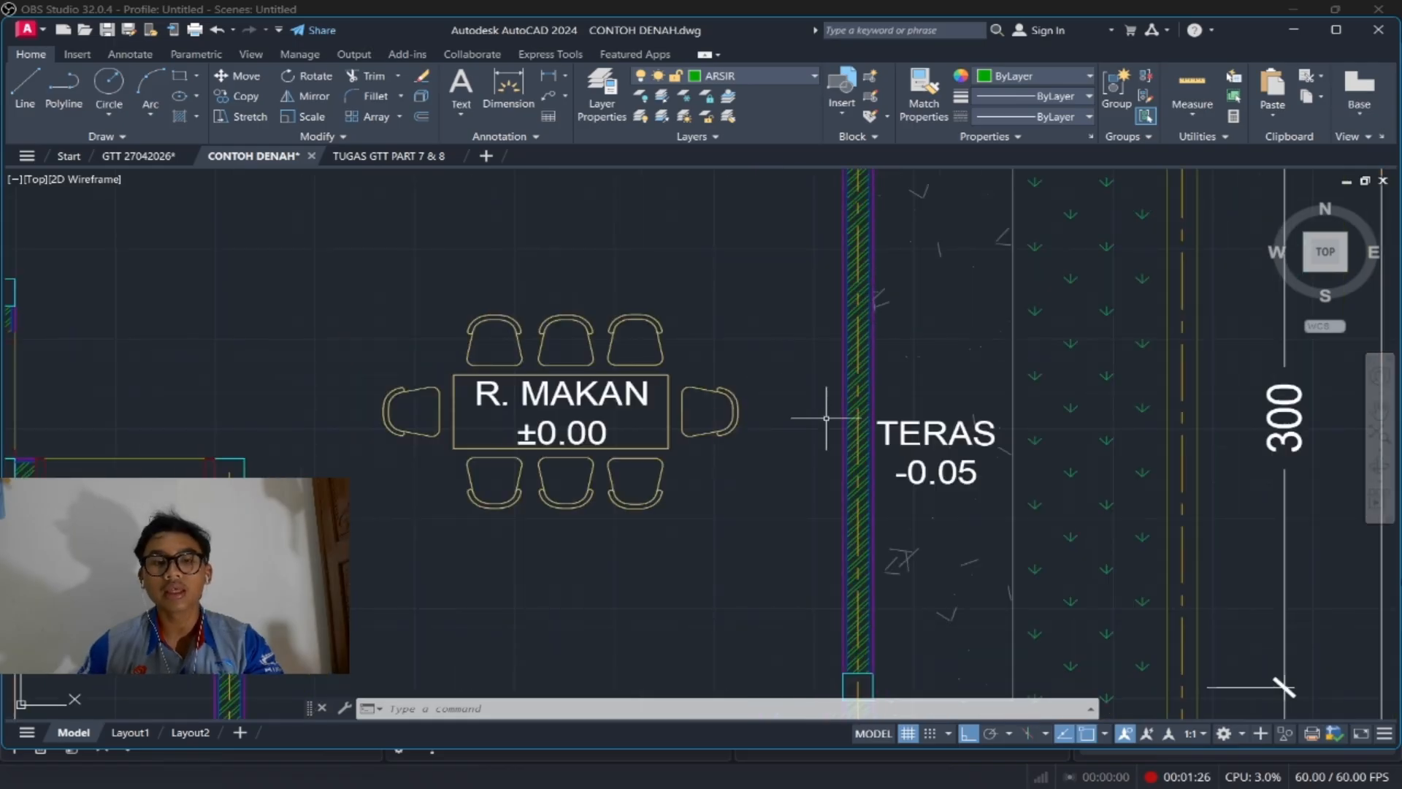
pyautogui.scroll(-2, 816, 418)
pyautogui.moveTo(809, 400); pyautogui.dragTo(865, 298, button='middle')
pyautogui.scroll(-2, 828, 366)
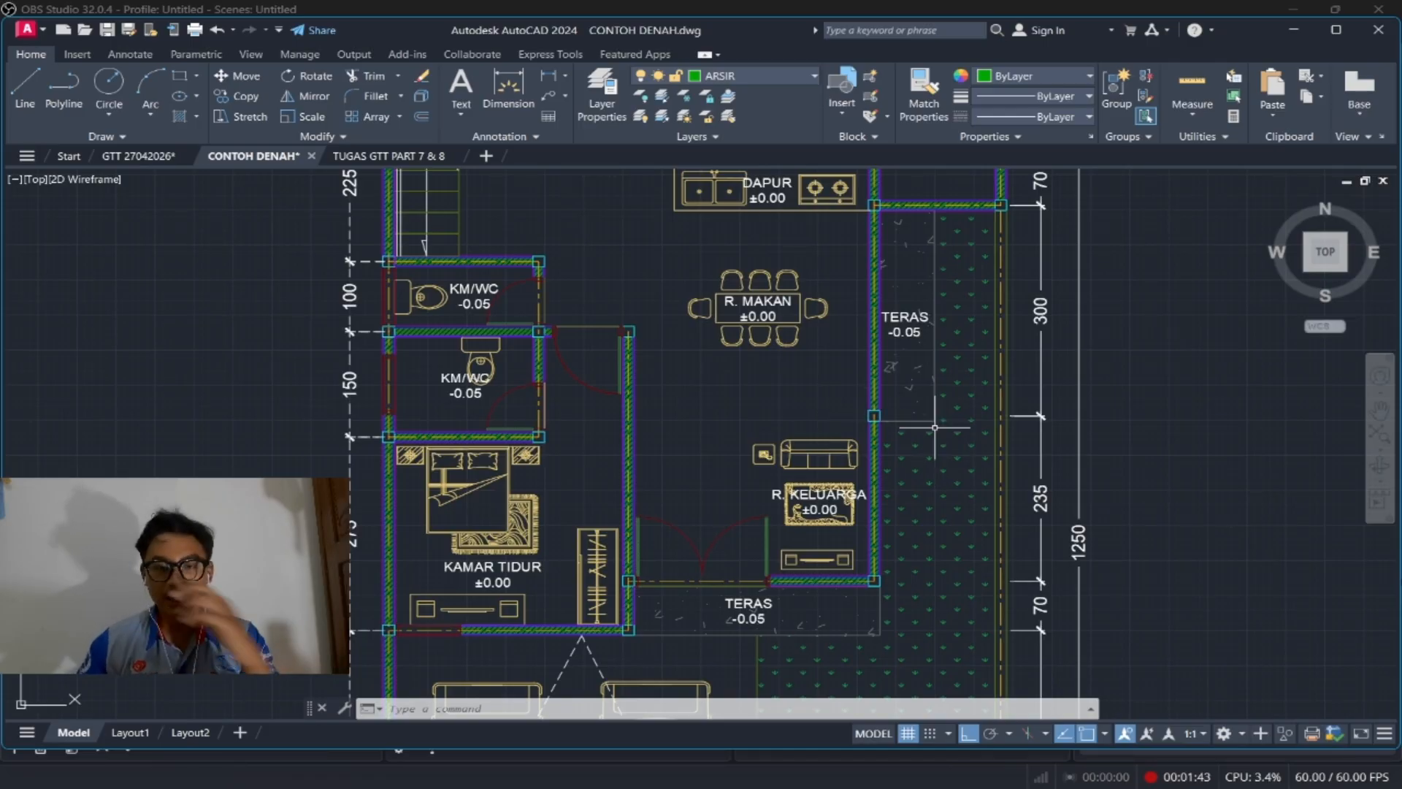
pyautogui.scroll(-3, 934, 427)
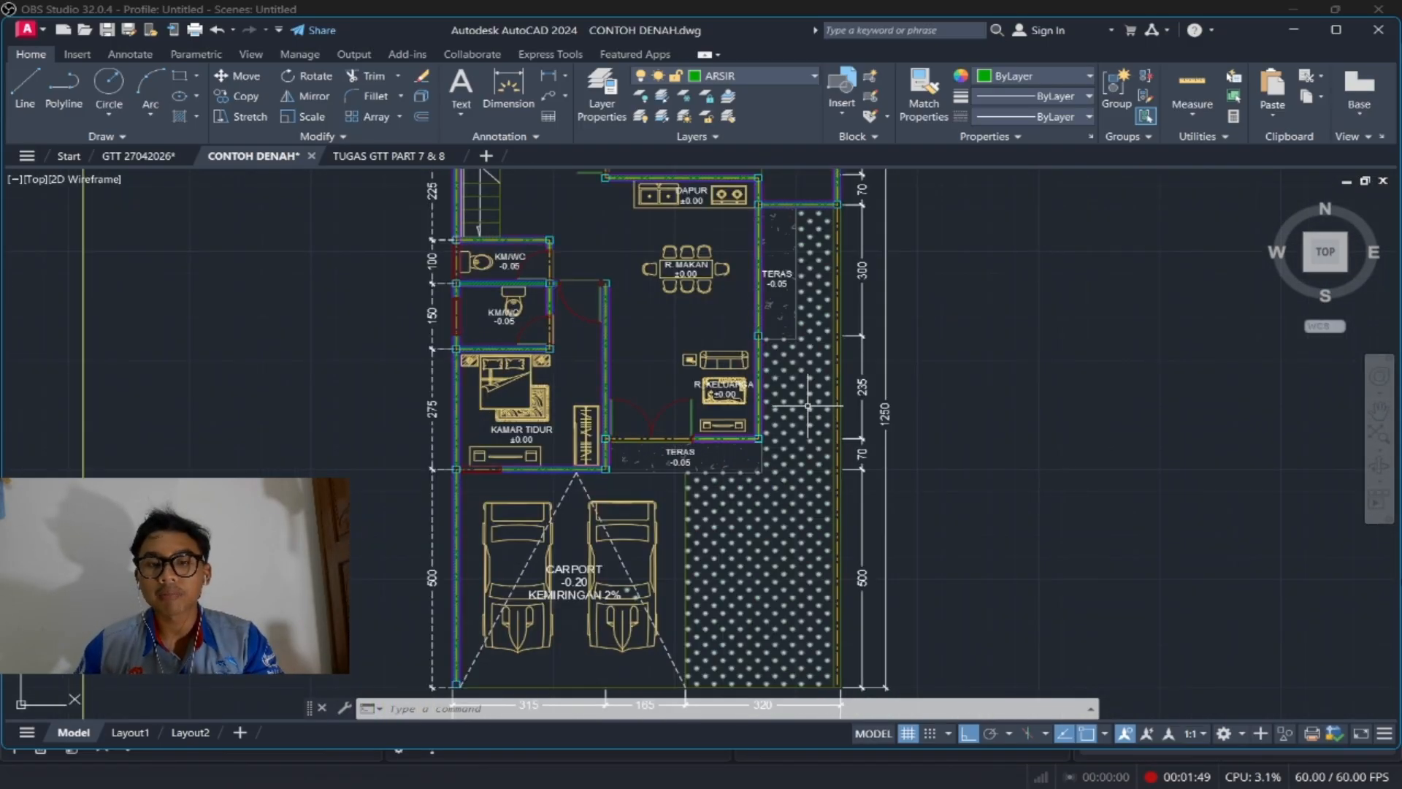
pyautogui.scroll(3, 808, 406)
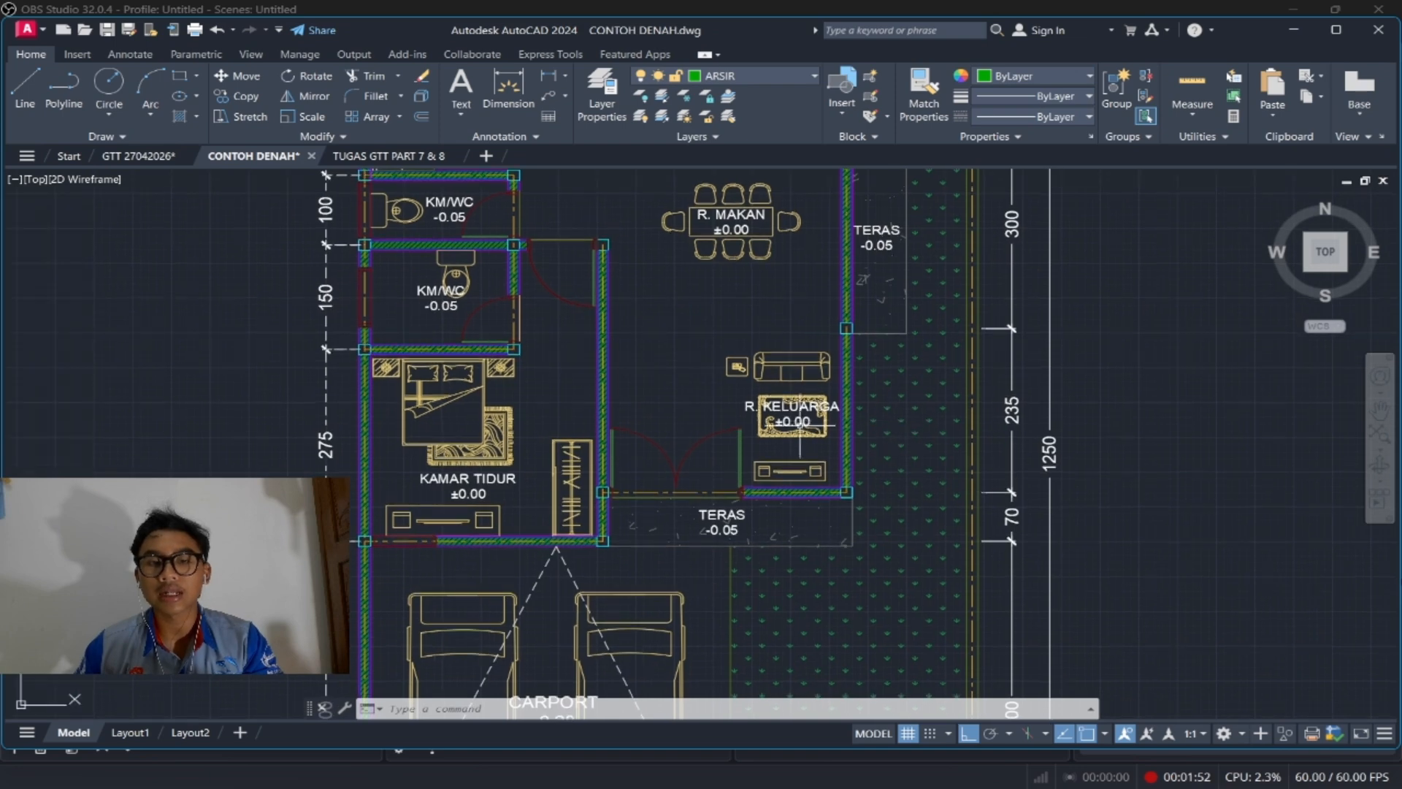
pyautogui.scroll(2, 903, 467)
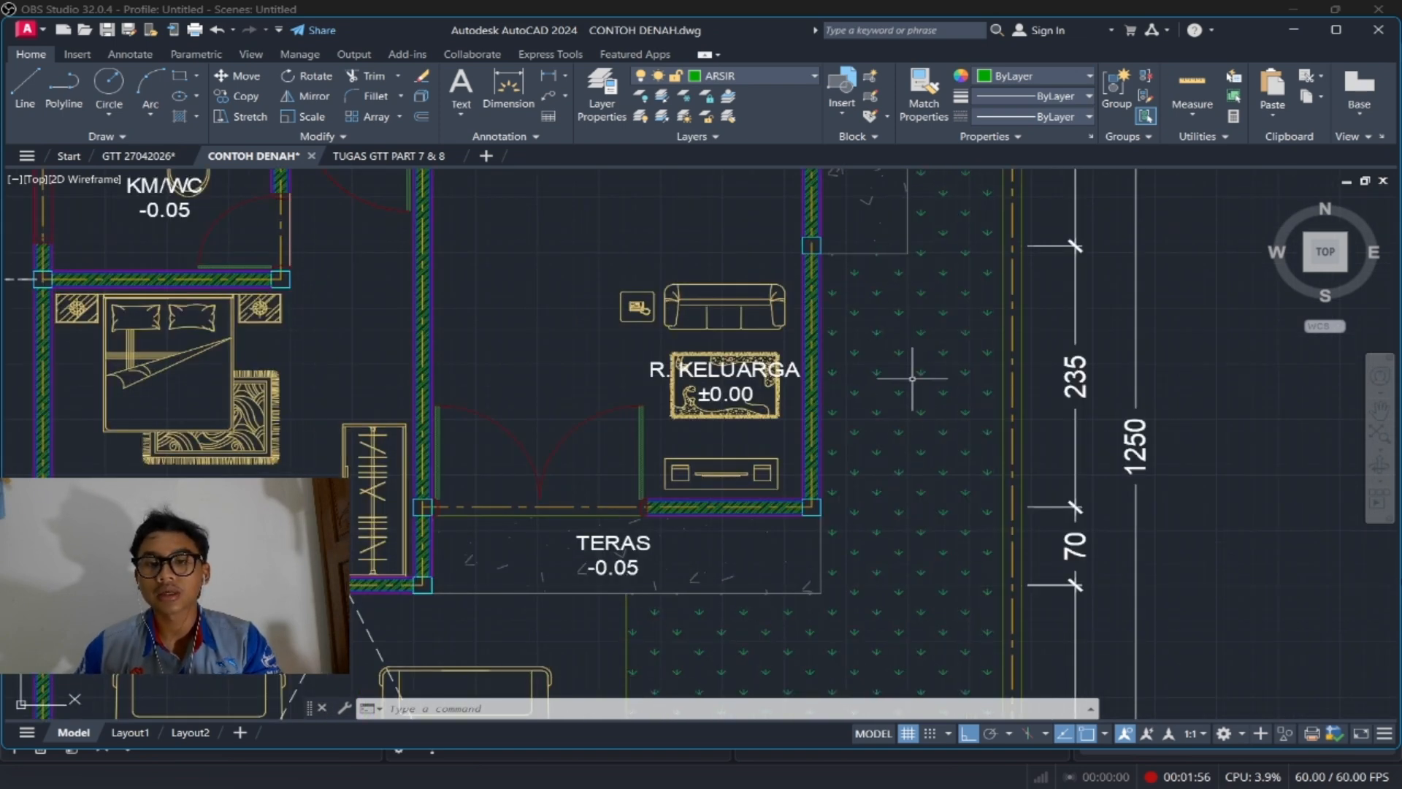
# Step: Turn off the current ARSIR layer used by the garden hatch
pyautogui.click(852, 371)
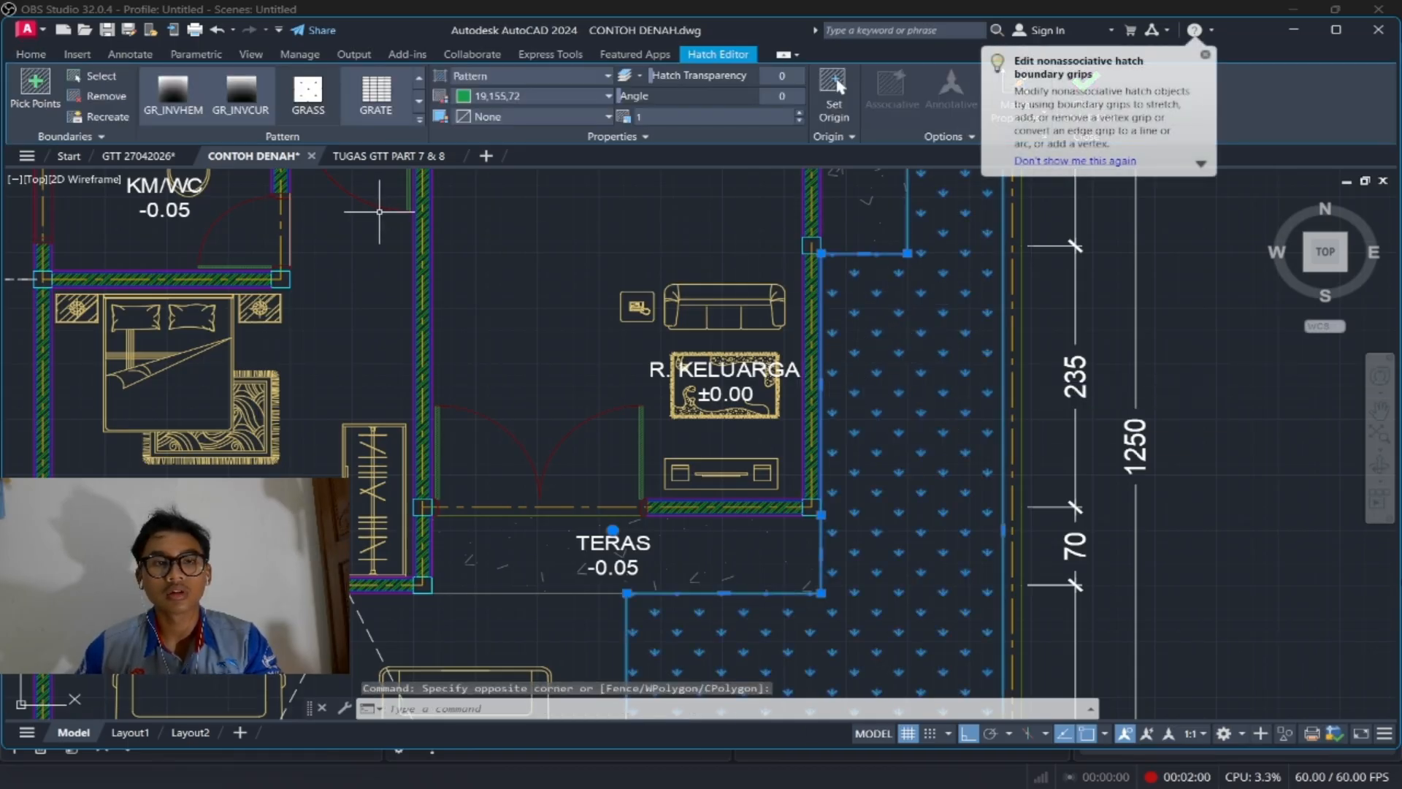
pyautogui.click(32, 56)
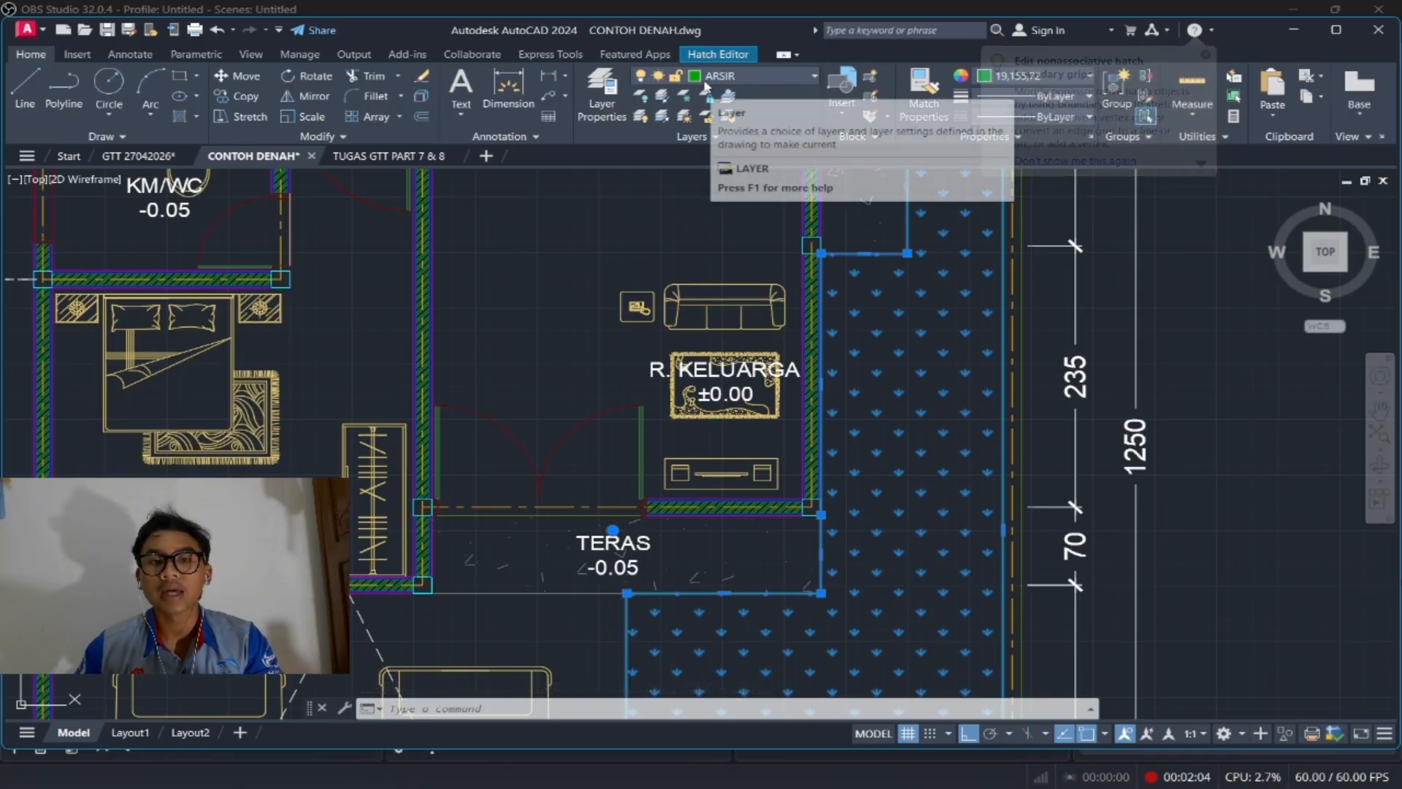
pyautogui.click(803, 80)
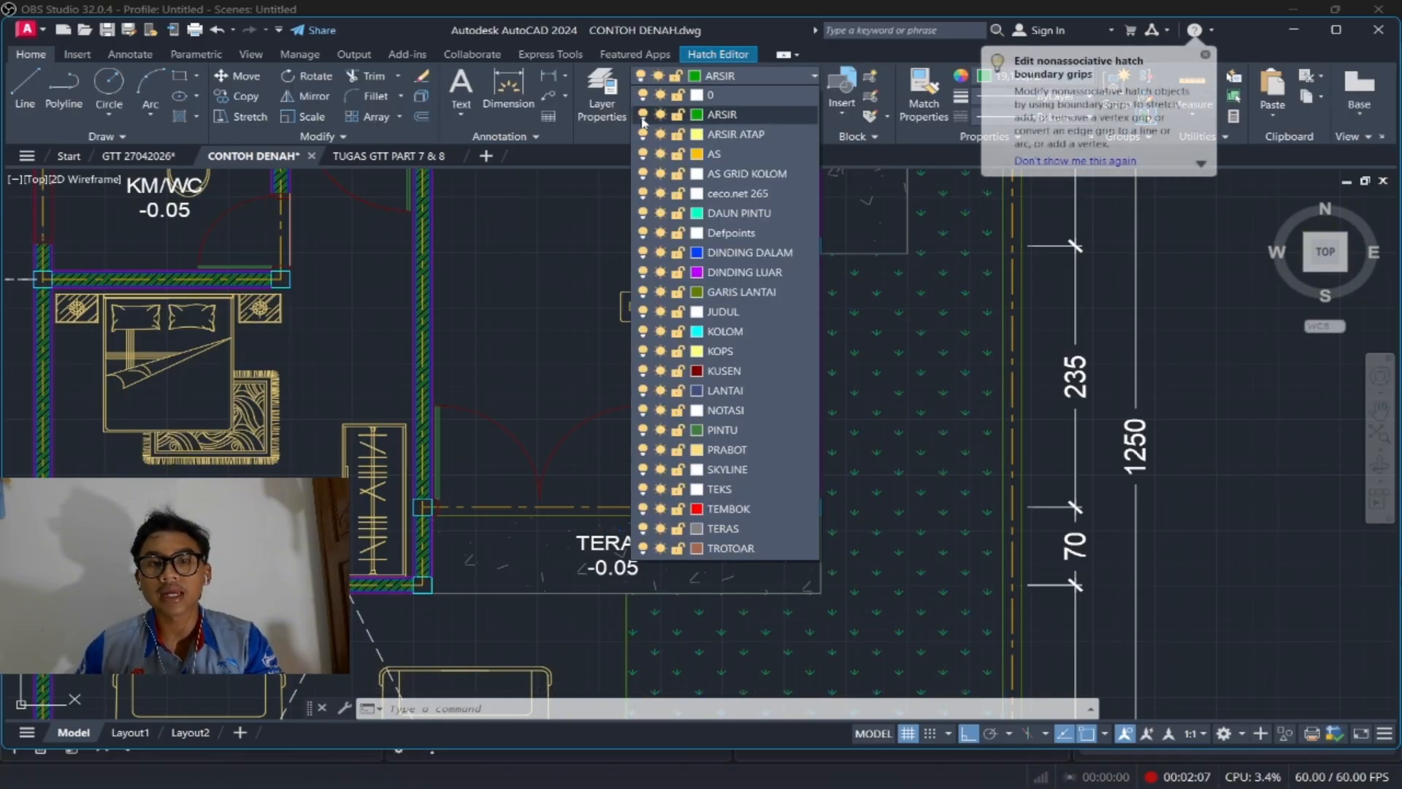
pyautogui.click(643, 115)
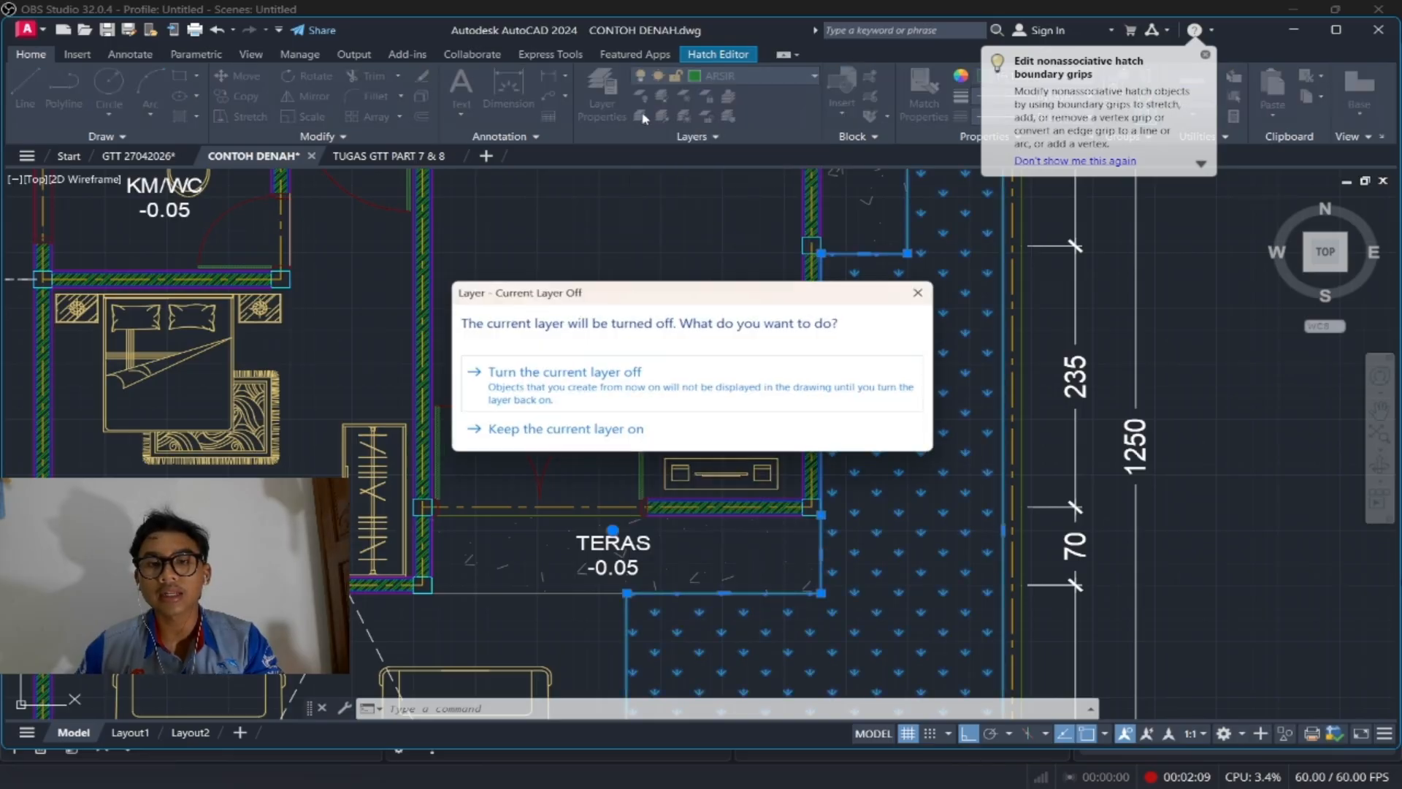
pyautogui.click(742, 366)
pyautogui.scroll(-2, 699, 371)
pyautogui.moveTo(700, 371); pyautogui.dragTo(750, 340, button='middle')
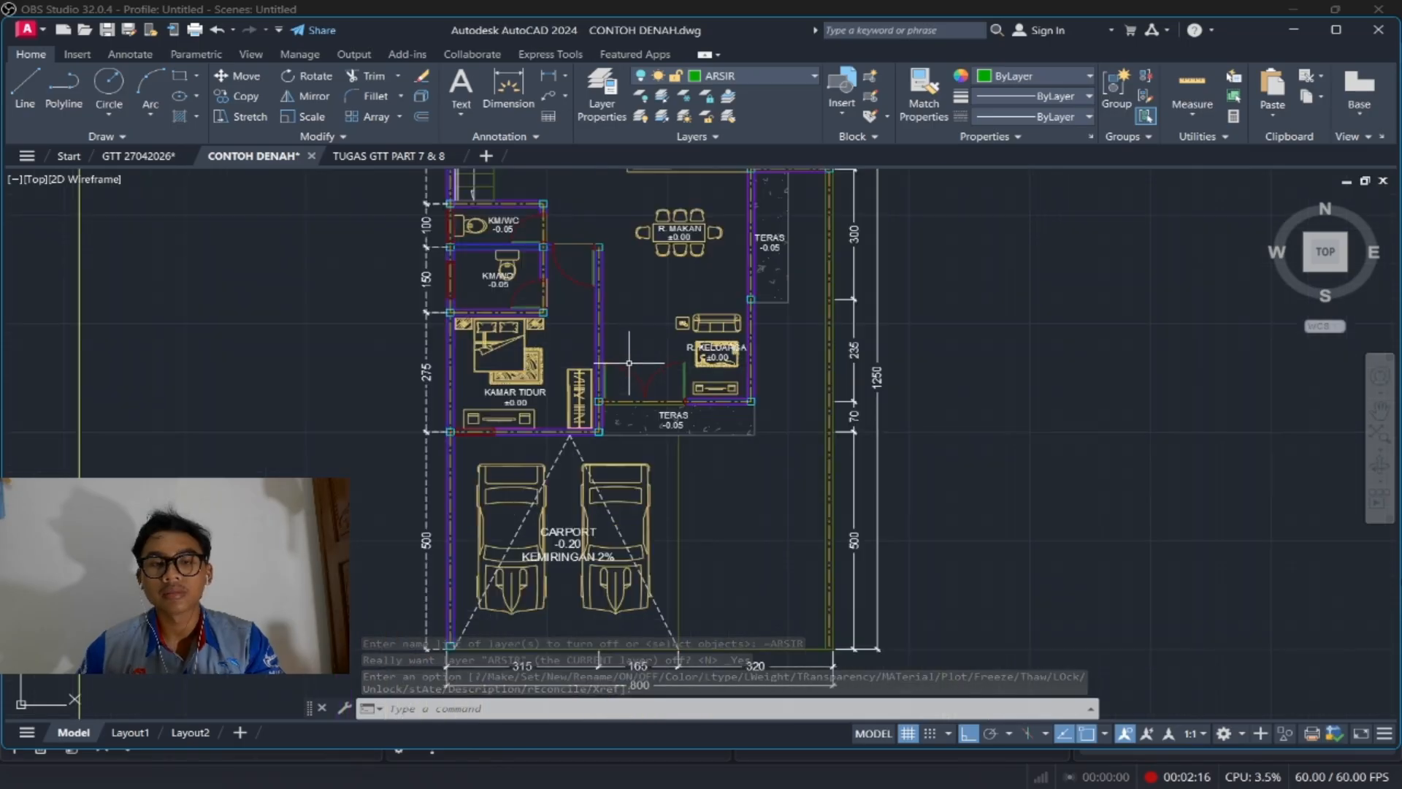
# Step: Turn off the AS layer of the wall centre lines
pyautogui.moveTo(627, 363); pyautogui.dragTo(623, 384, button='middle')
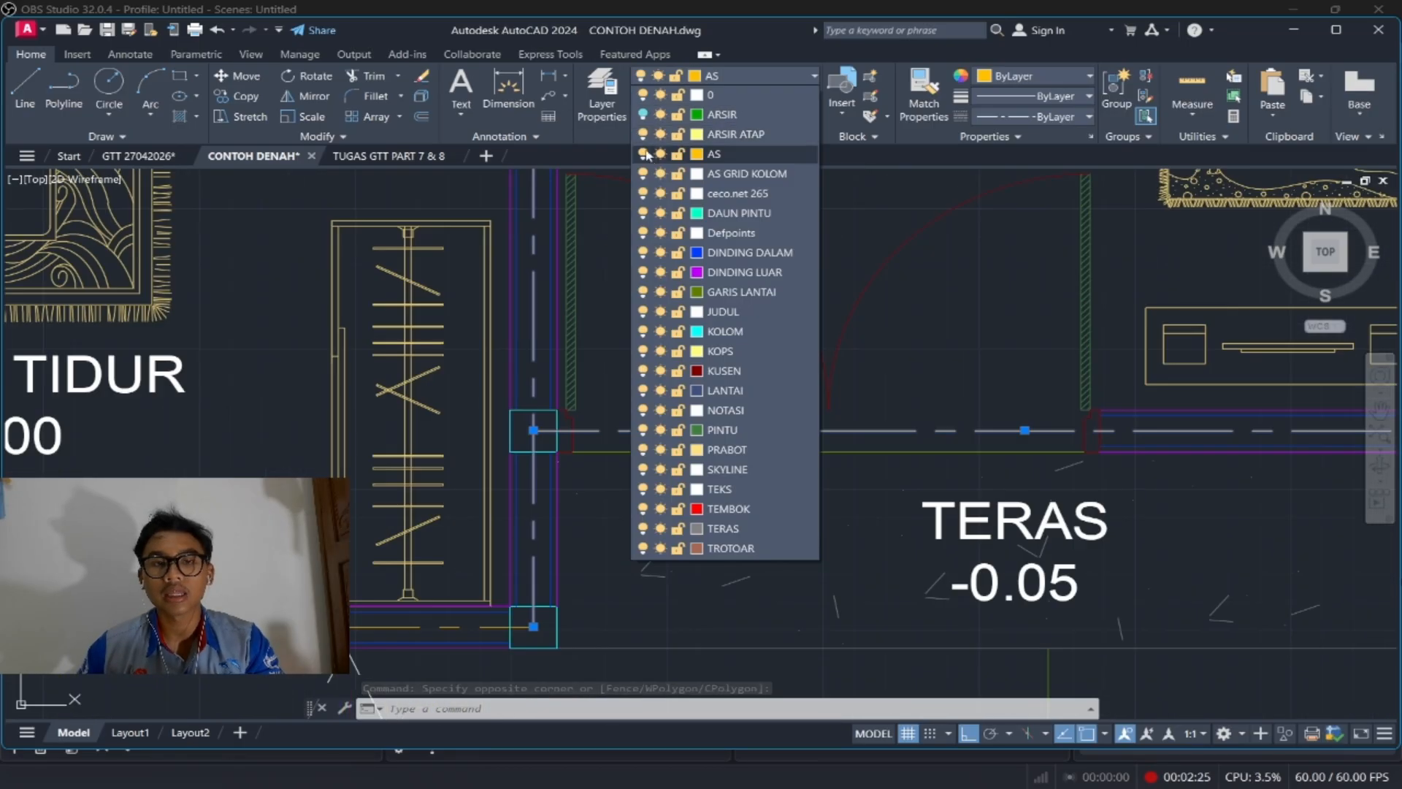
pyautogui.click(642, 156)
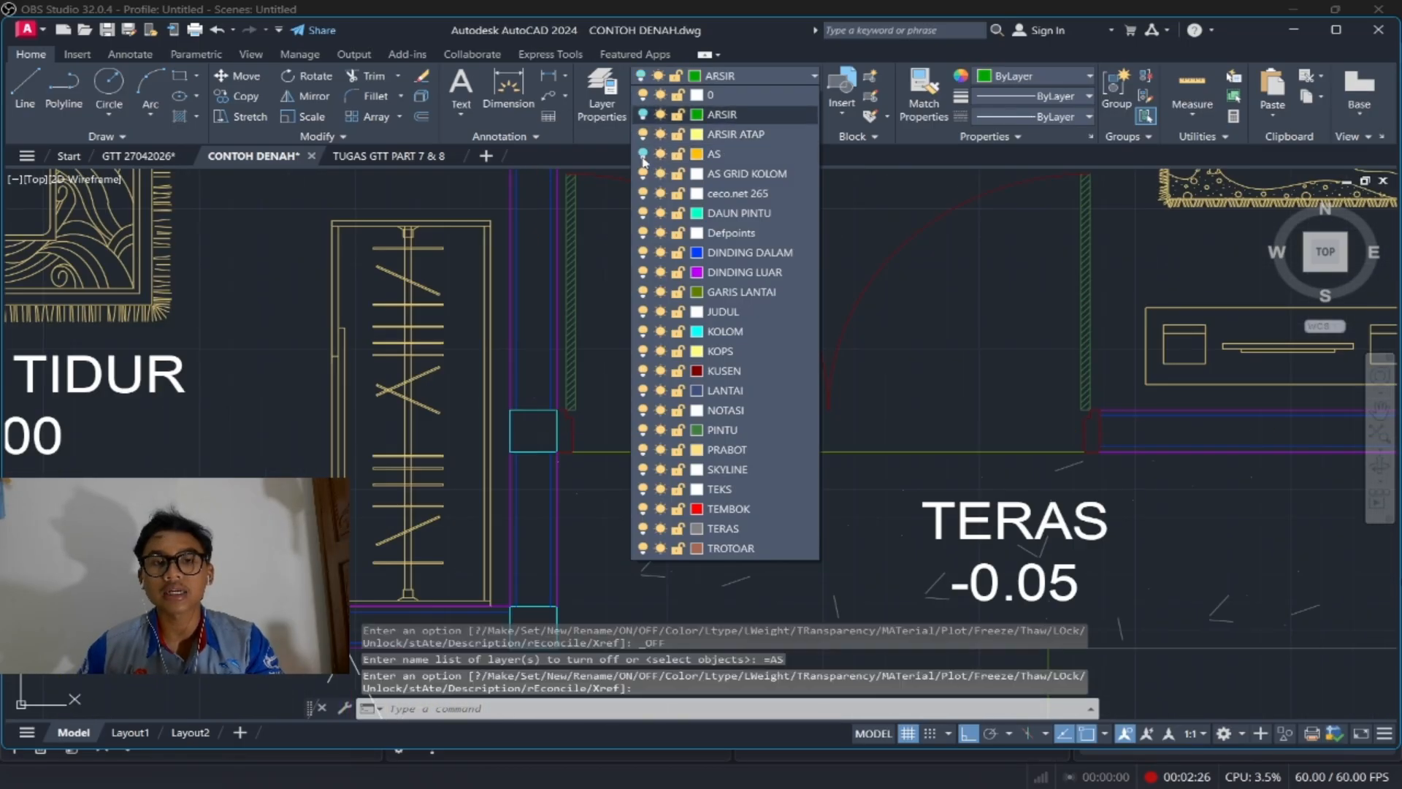
pyautogui.scroll(-2, 607, 275)
pyautogui.scroll(-4, 635, 299)
pyautogui.moveTo(637, 311); pyautogui.dragTo(647, 392, button='middle')
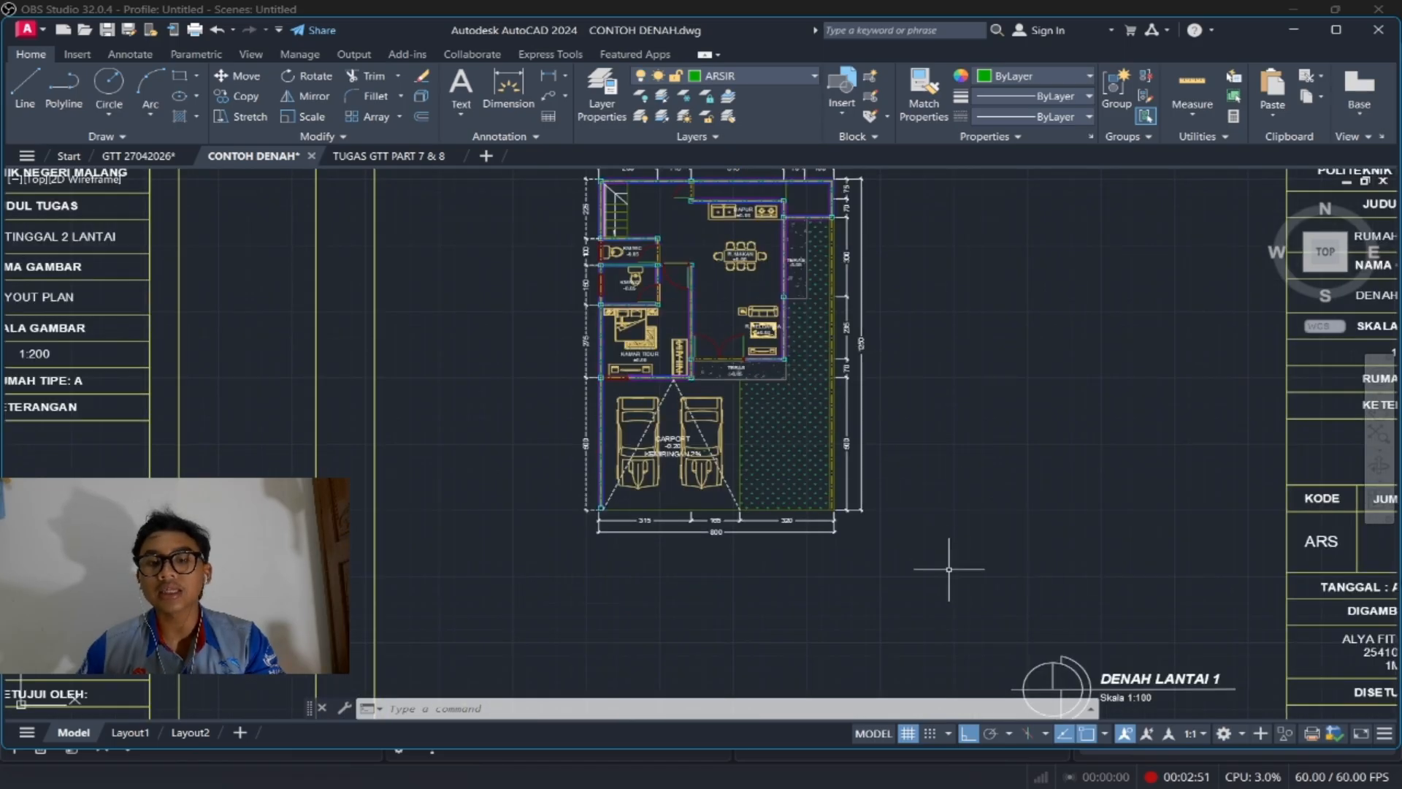
pyautogui.click(947, 574)
pyautogui.scroll(-2, 678, 380)
pyautogui.click(550, 298)
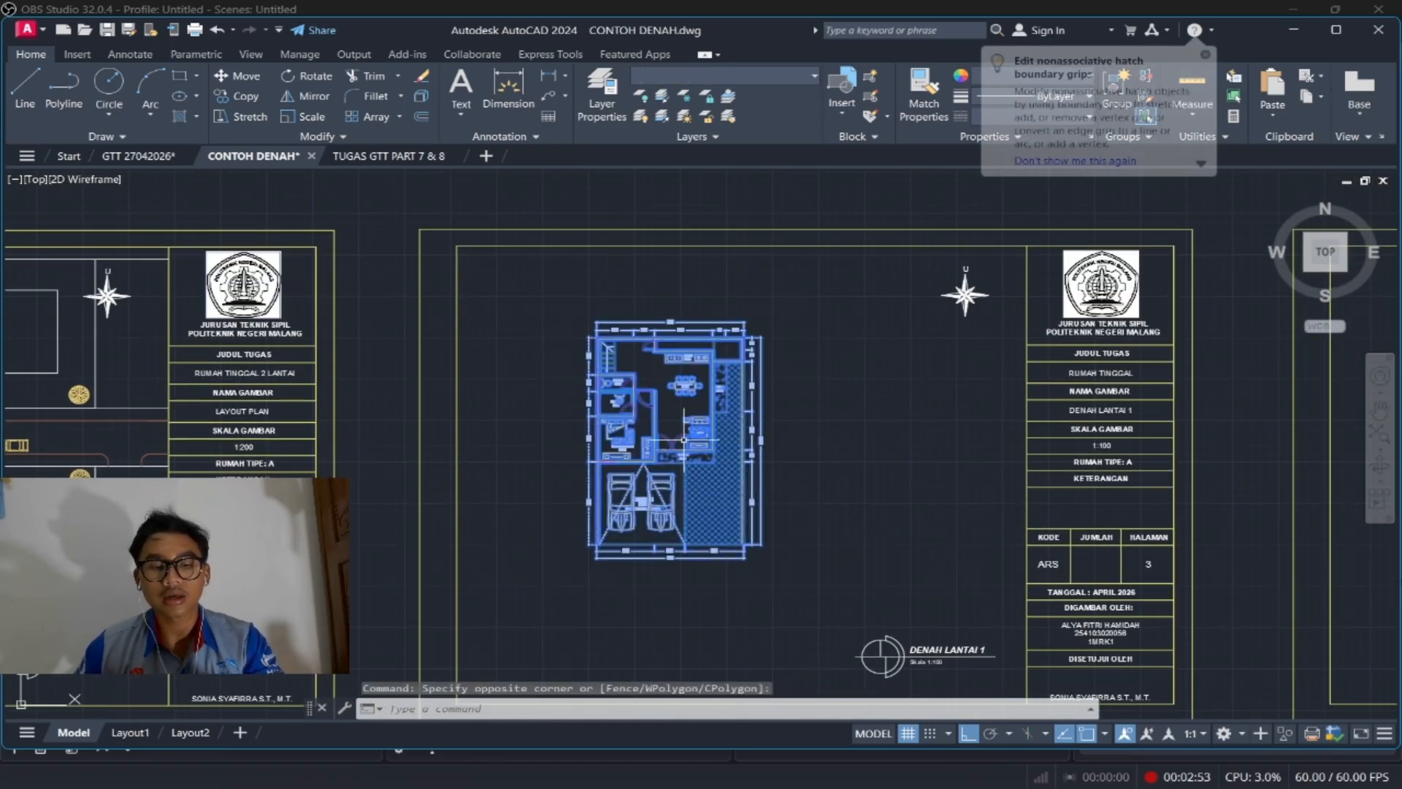
pyautogui.press('Escape')
pyautogui.scroll(-4, 685, 457)
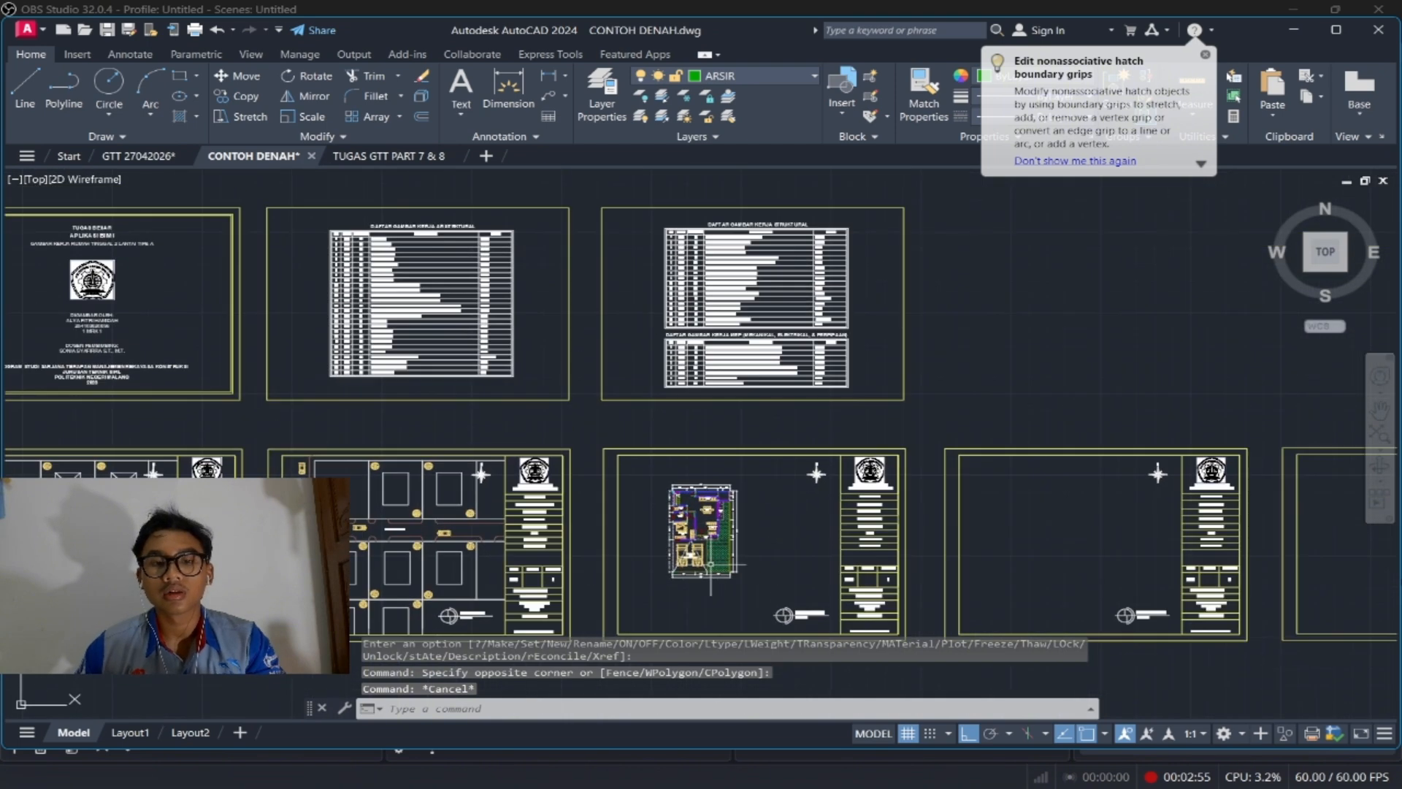
pyautogui.scroll(7, 702, 552)
pyautogui.moveTo(708, 455); pyautogui.dragTo(694, 342, button='middle')
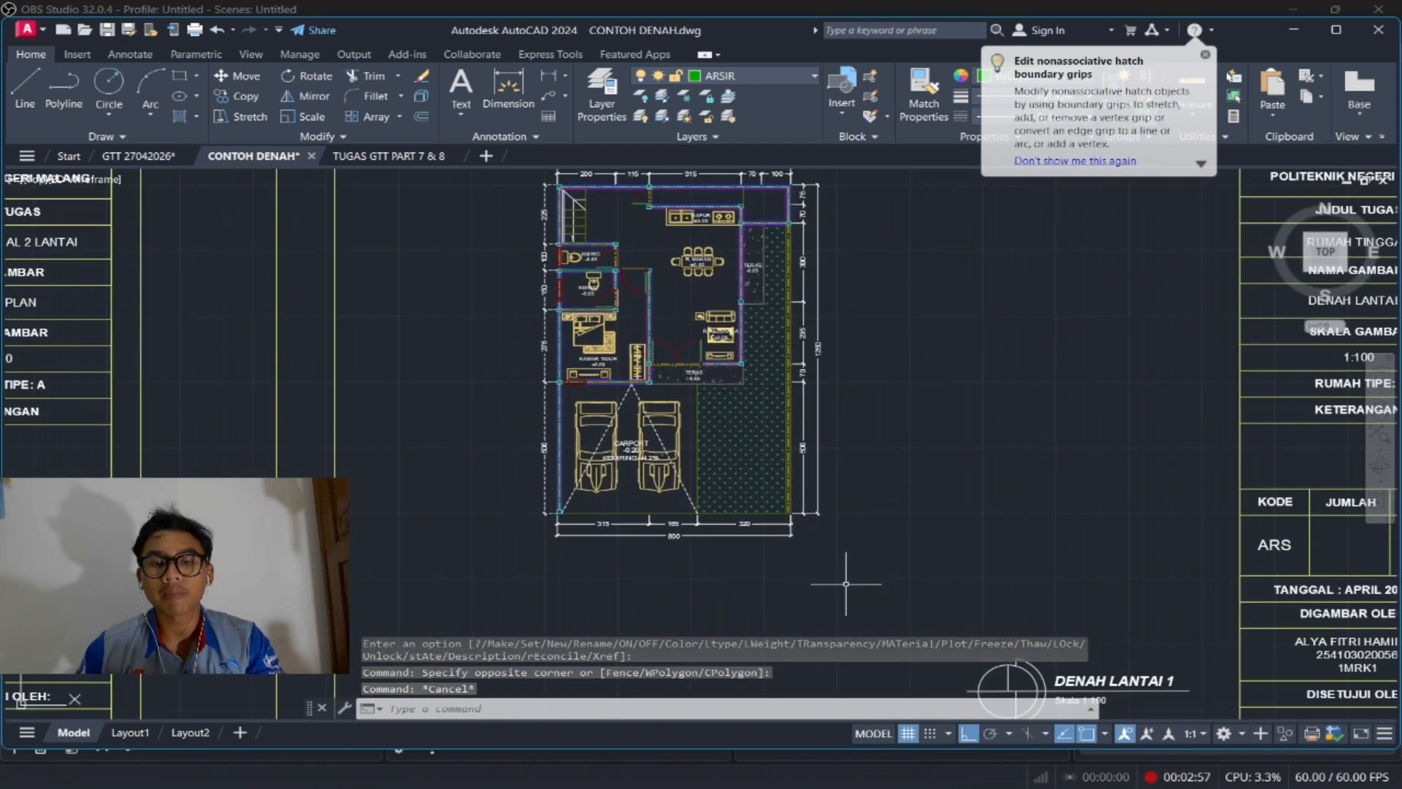
# Step: Copy the whole DENAH LANTAI 1 floor plan with its dimensions to the right of the original on the same sheet
pyautogui.click(846, 583)
pyautogui.scroll(-2, 532, 250)
pyautogui.moveTo(512, 184); pyautogui.dragTo(482, 298, button='middle')
pyautogui.click(481, 298)
pyautogui.write('co')
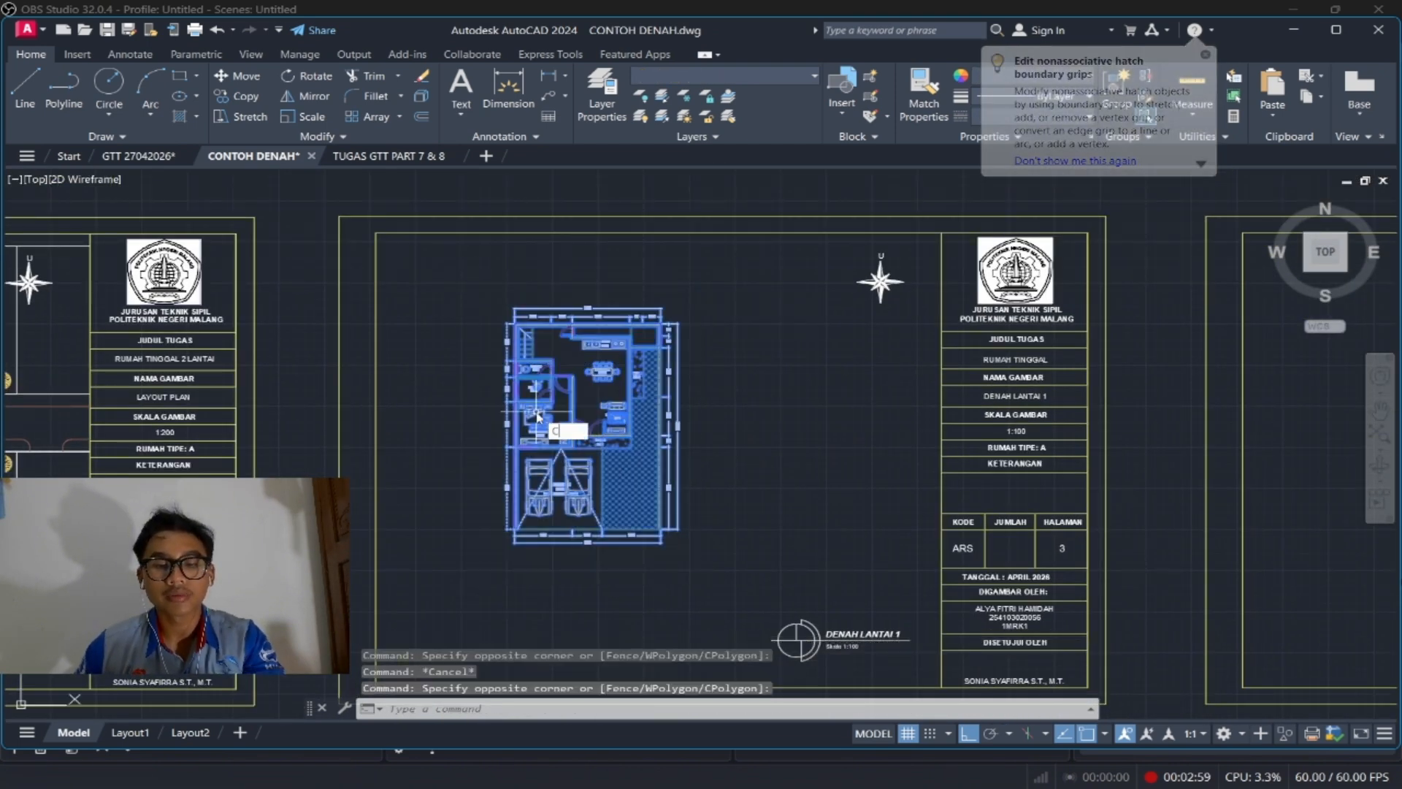
pyautogui.press('Return')
pyautogui.click(534, 417)
pyautogui.click(762, 426)
pyautogui.press('Escape')
# Step: Erase the dining table set from R. MAKAN in the copied floor plan
pyautogui.scroll(7, 802, 419)
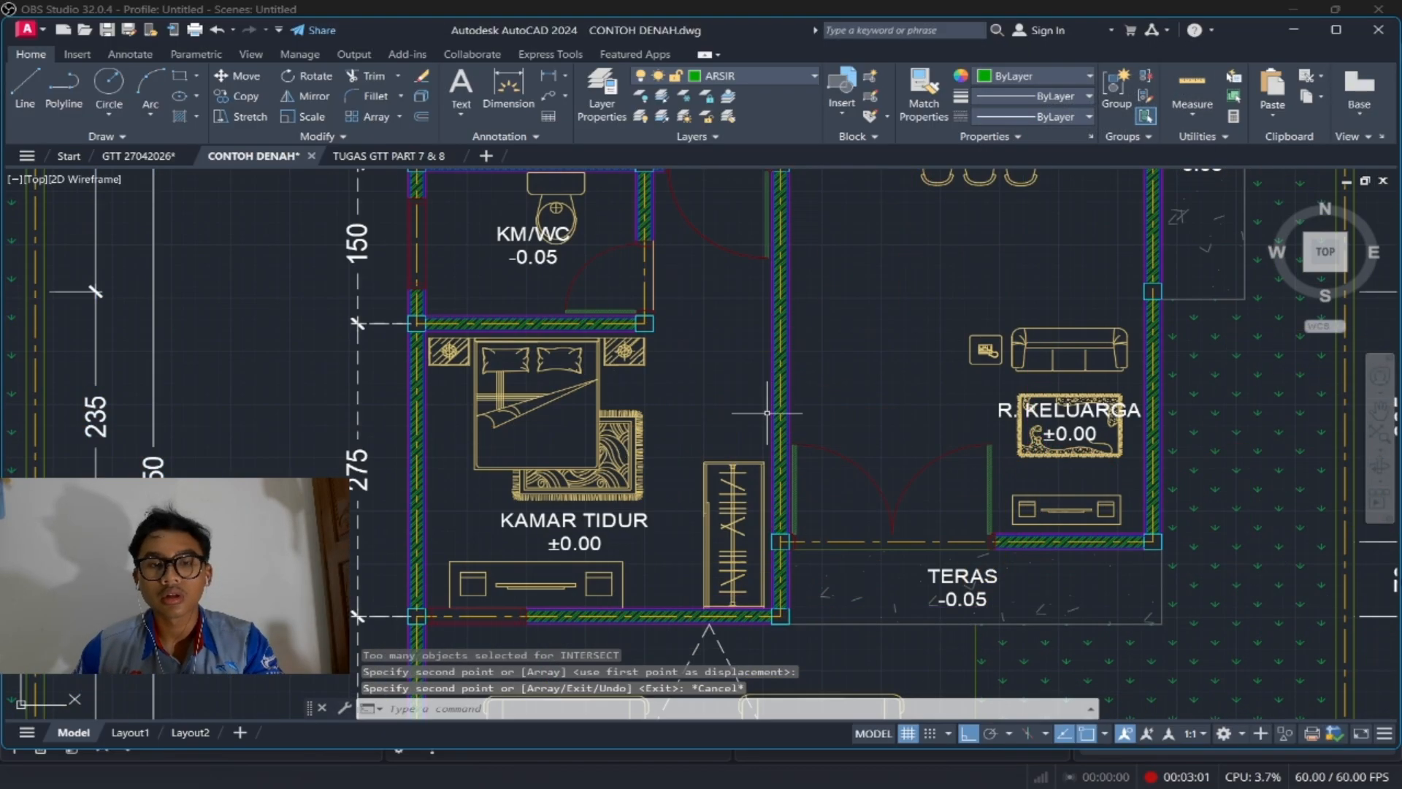
pyautogui.scroll(-4, 761, 409)
pyautogui.moveTo(760, 409); pyautogui.dragTo(682, 443, button='middle')
pyautogui.scroll(4, 665, 410)
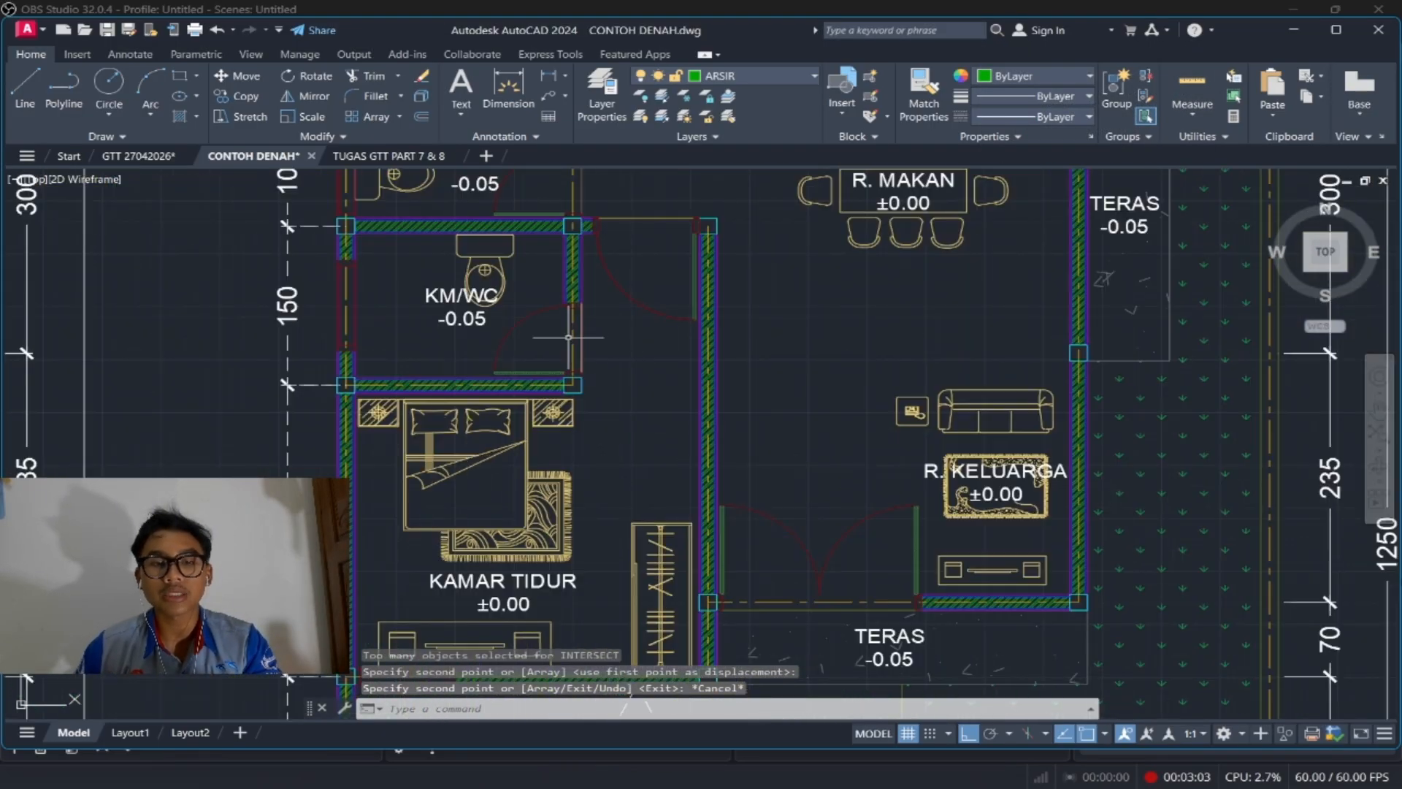
pyautogui.scroll(-2, 631, 322)
pyautogui.moveTo(606, 335); pyautogui.dragTo(480, 417, button='middle')
pyautogui.click(708, 372)
pyautogui.click(612, 349)
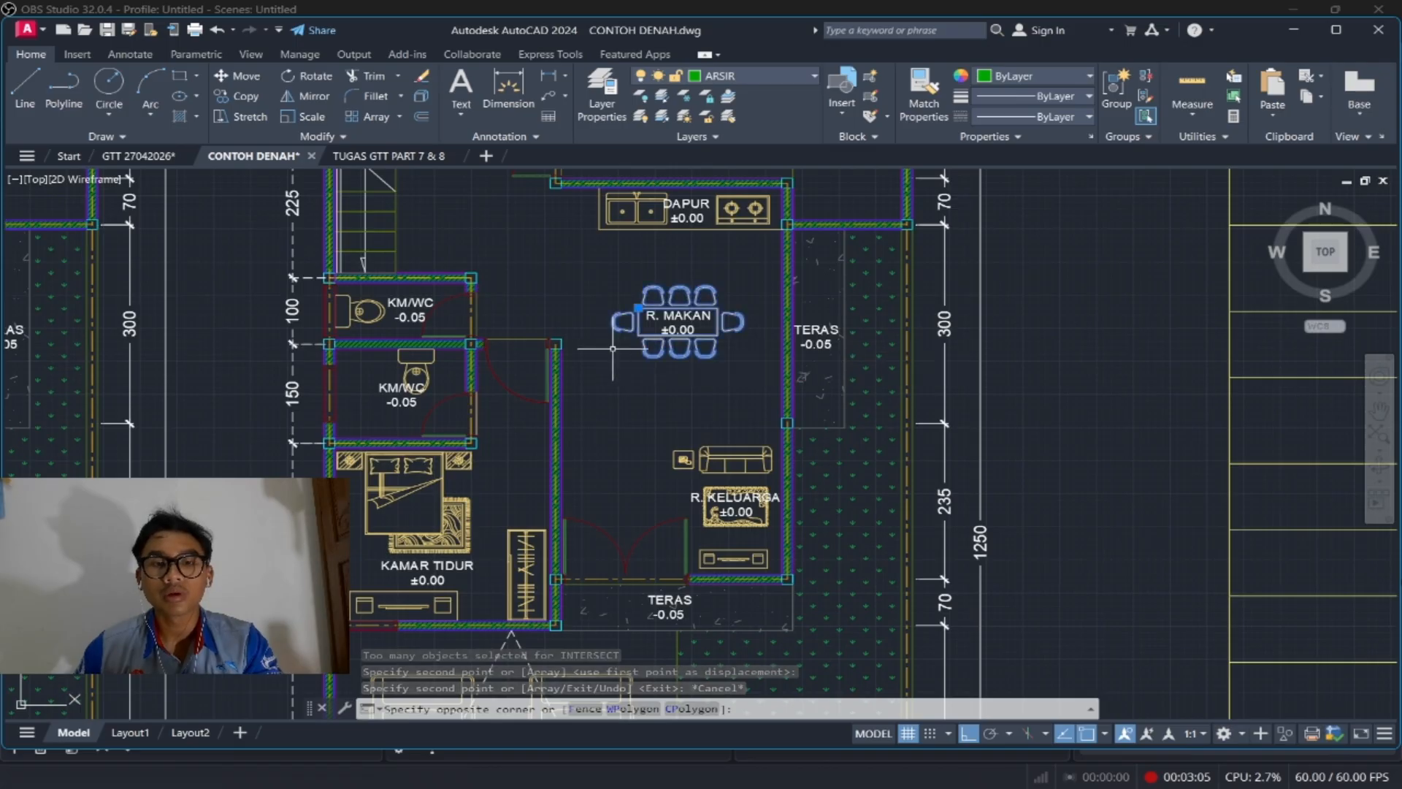
pyautogui.write('e')
pyautogui.press('Return')
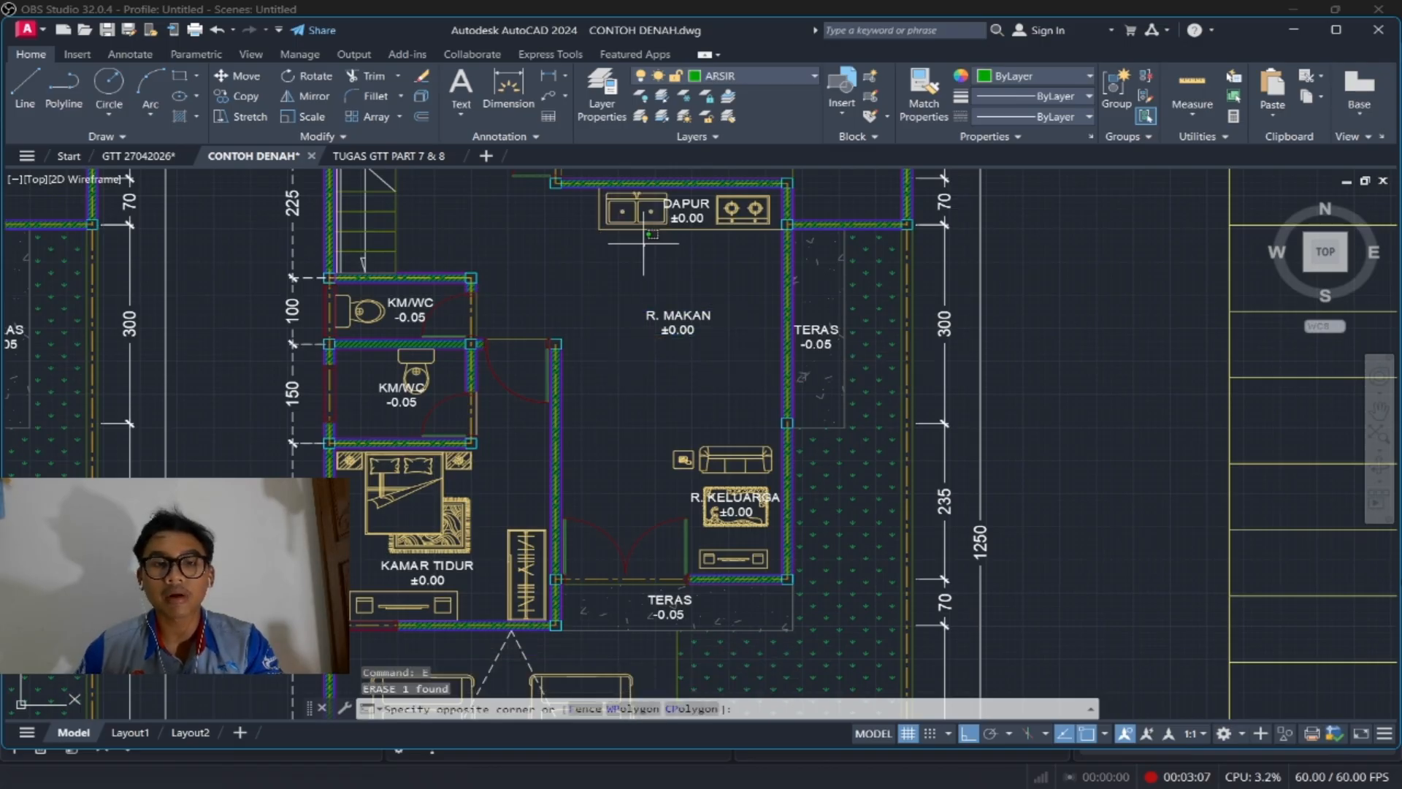
# Step: Erase the kitchen counter, sink and stove from DAPUR in the copied plan
pyautogui.click(601, 213)
pyautogui.write('e')
pyautogui.press('Return')
pyautogui.click(742, 246)
pyautogui.click(721, 209)
pyautogui.write('e')
pyautogui.press('Return')
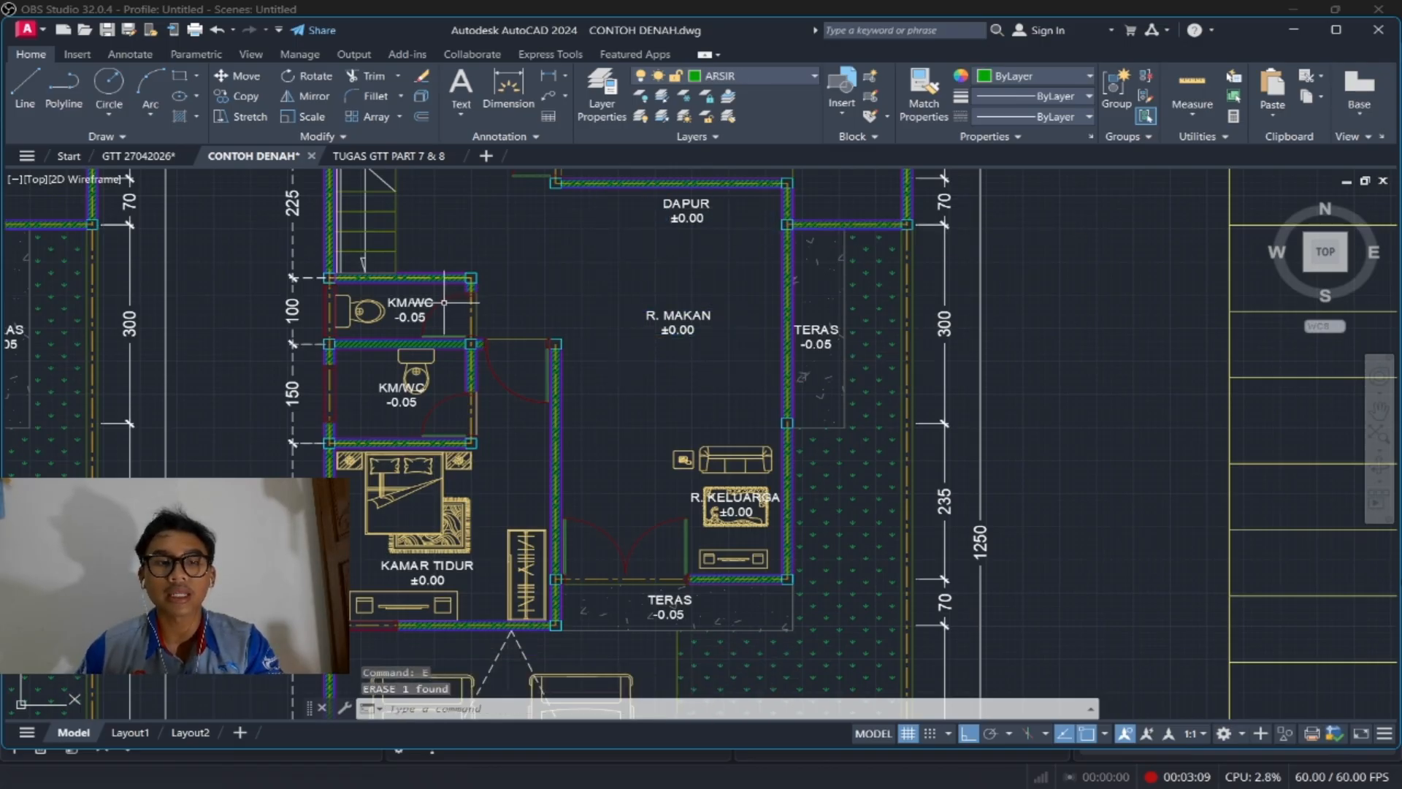
# Step: Erase the toilet from the upper KM/WC in the copied plan
pyautogui.click(444, 301)
pyautogui.click(343, 325)
pyautogui.write('e')
pyautogui.press('Return')
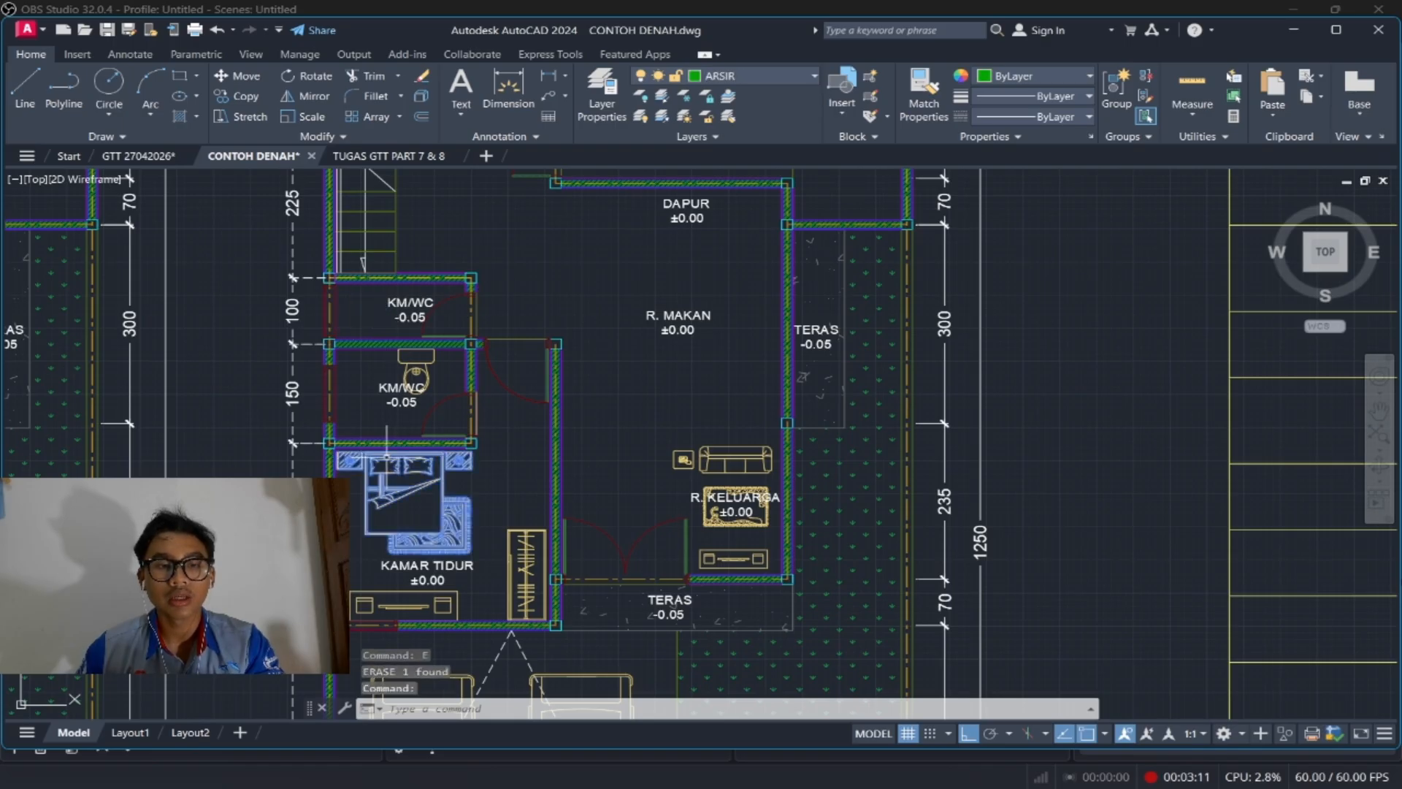
# Step: Erase the bed with its rug, the wardrobe and the low cabinet from KAMAR TIDUR in the copied plan
pyautogui.write('e')
pyautogui.press('Return')
pyautogui.click(526, 576)
pyautogui.write('e')
pyautogui.press('Return')
pyautogui.click(424, 601)
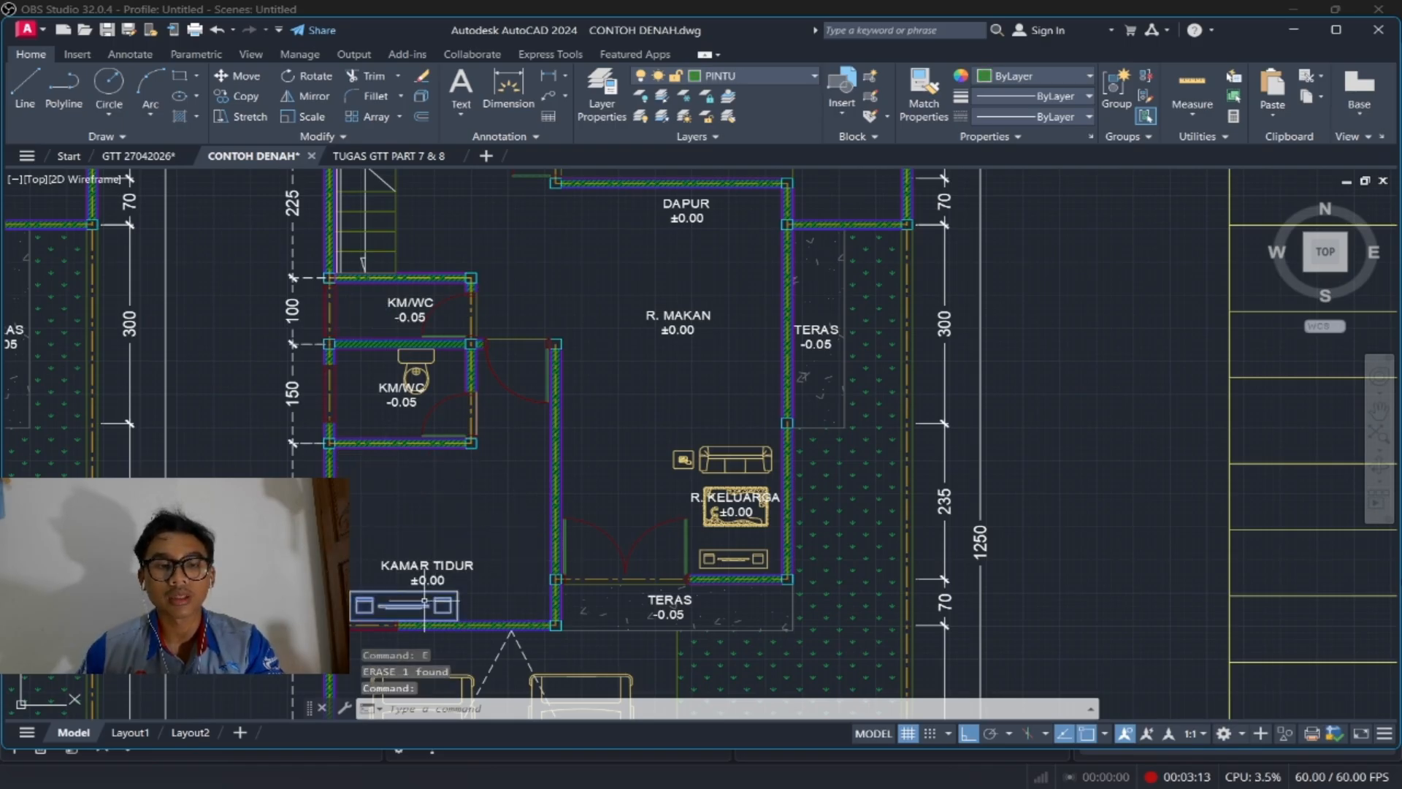
pyautogui.write('e')
pyautogui.press('Return')
# Step: Erase the toilet from the lower KM/WC in the copied plan
pyautogui.click(420, 379)
pyautogui.write('e')
pyautogui.press('Return')
# Step: Erase part of the sofa and side table in R. KELUARGA of the copied plan
pyautogui.click(751, 431)
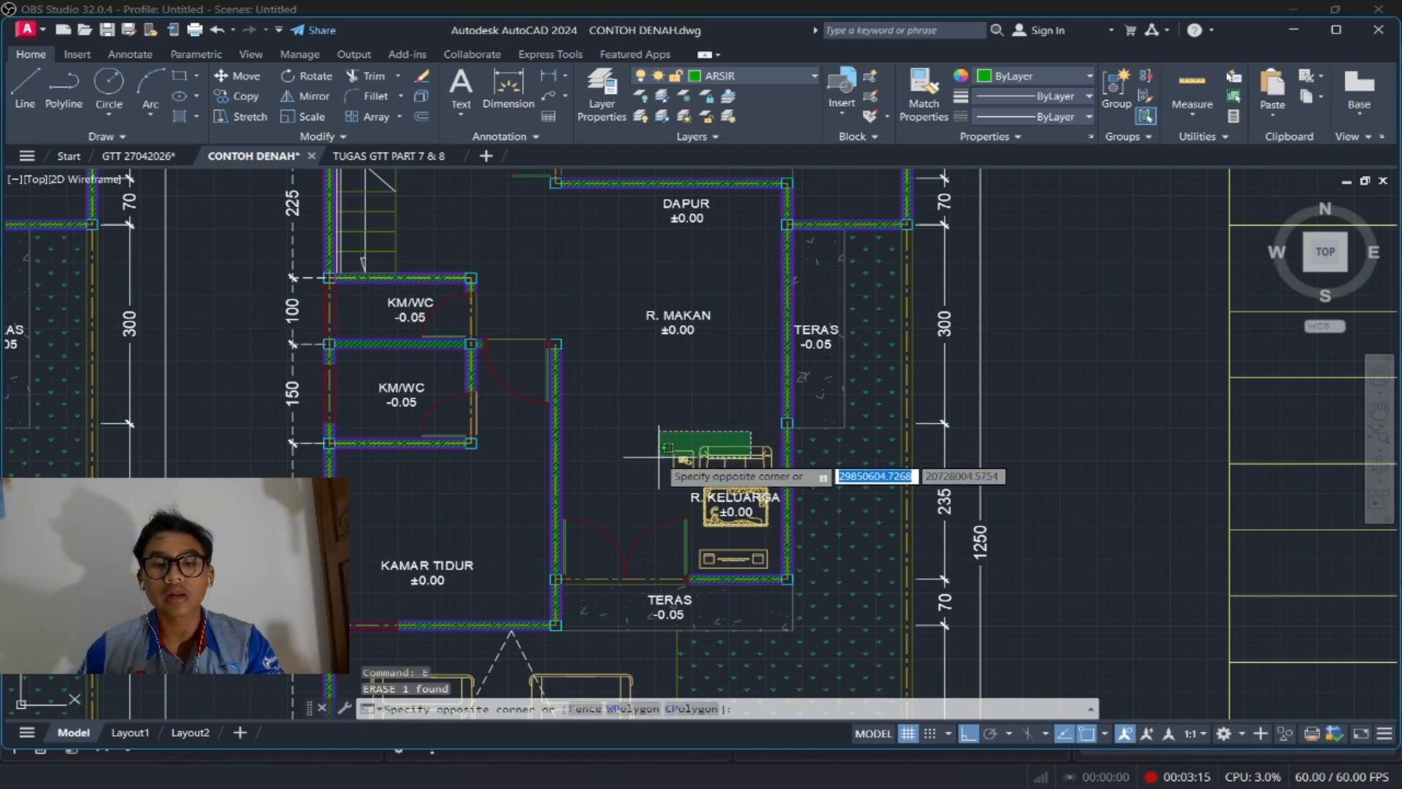
pyautogui.click(667, 447)
pyautogui.moveTo(669, 465); pyautogui.dragTo(726, 438, button='middle')
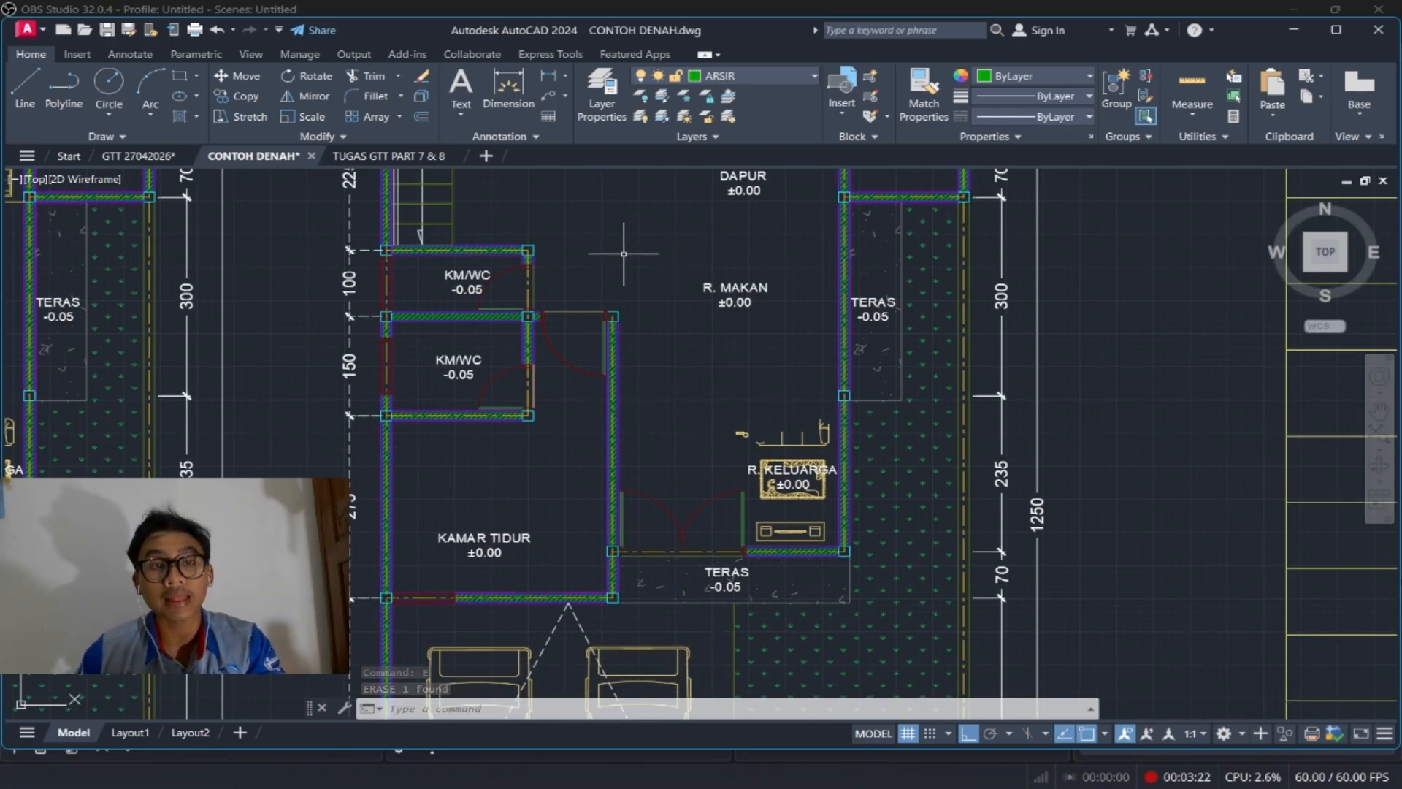
# Step: Select the original plan's dining set to identify its layer, and turn off the PRABOT layer to hide all furniture
pyautogui.click(1336, 30)
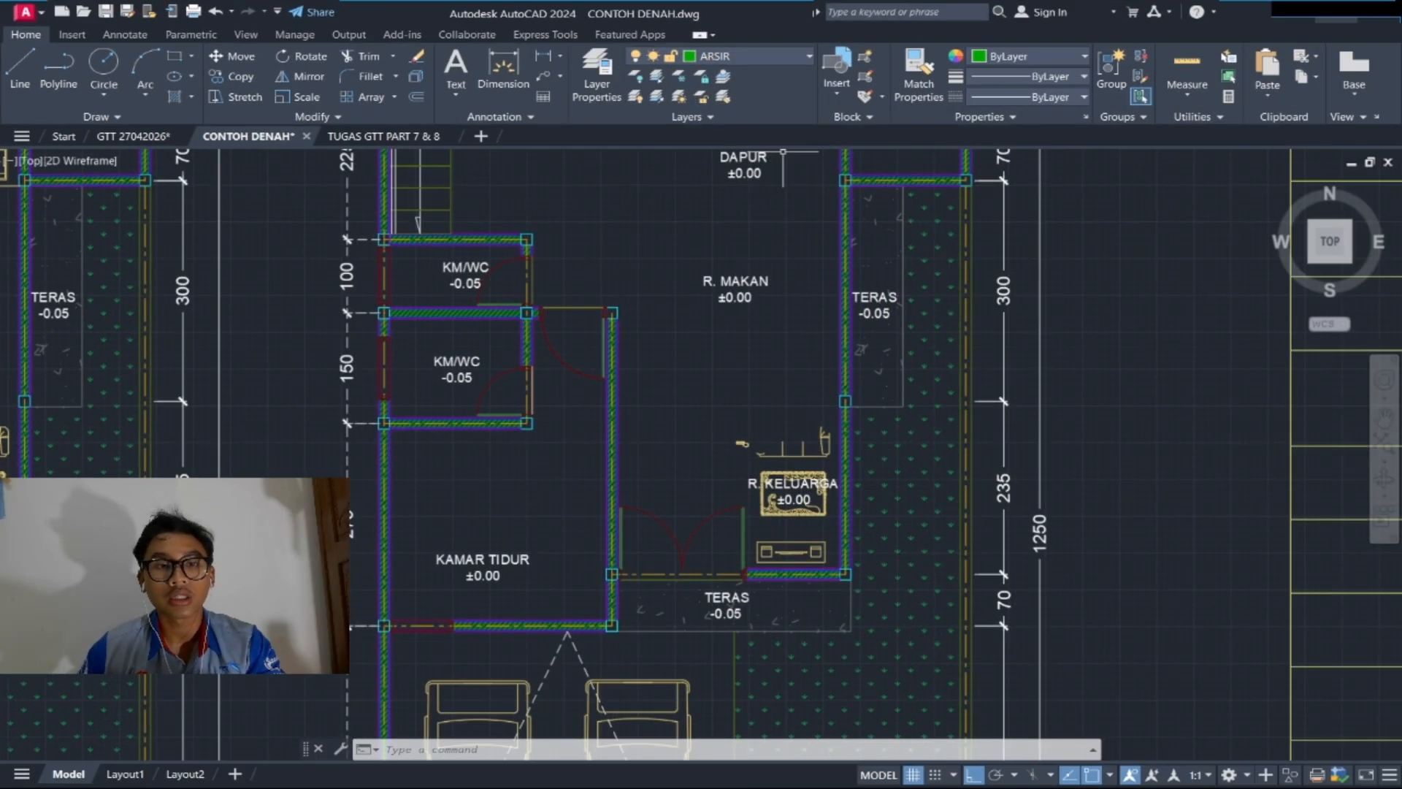
pyautogui.scroll(-2, 353, 287)
pyautogui.moveTo(355, 284); pyautogui.dragTo(620, 267, button='middle')
pyautogui.moveTo(272, 329); pyautogui.dragTo(459, 318, button='middle')
pyautogui.scroll(3, 461, 251)
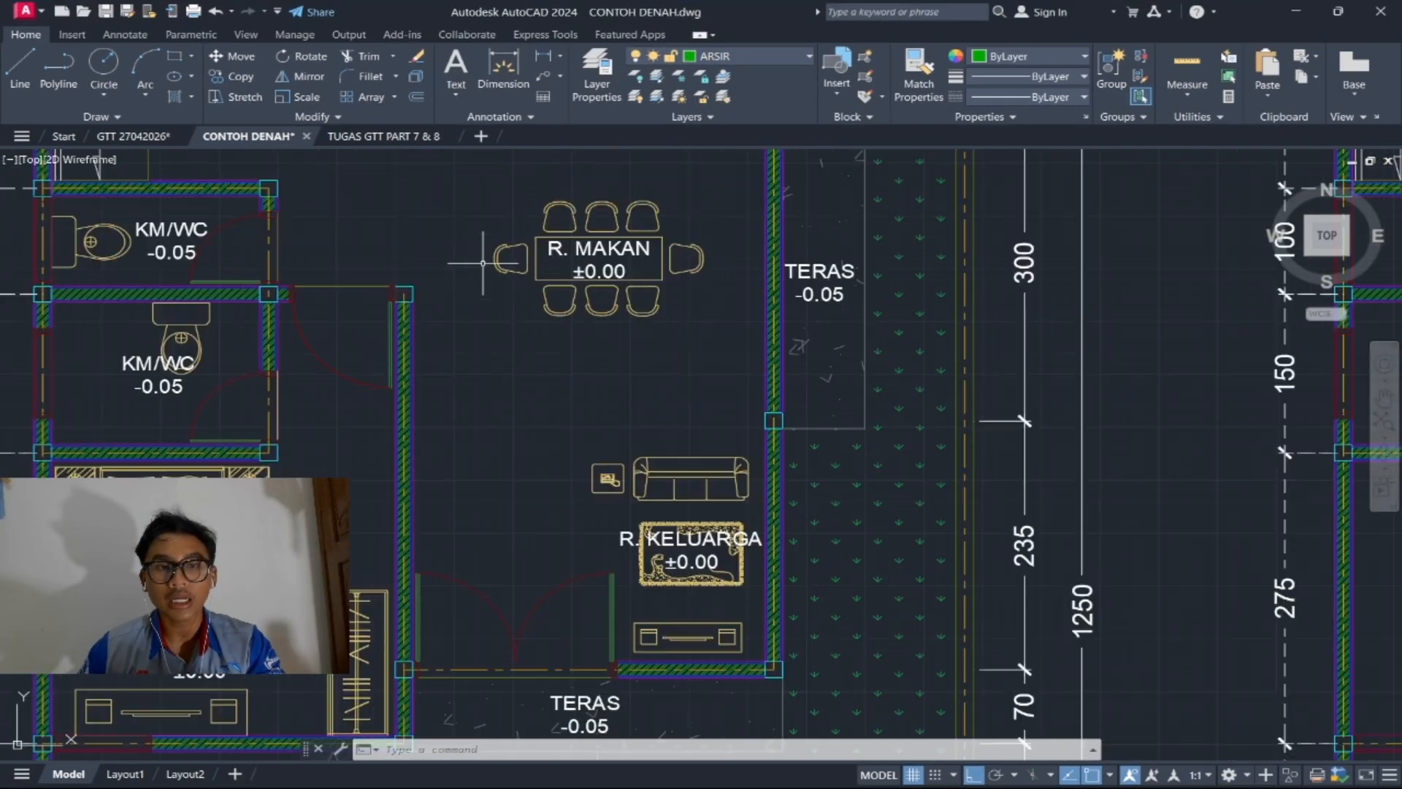
pyautogui.moveTo(470, 250); pyautogui.dragTo(644, 365, button='middle')
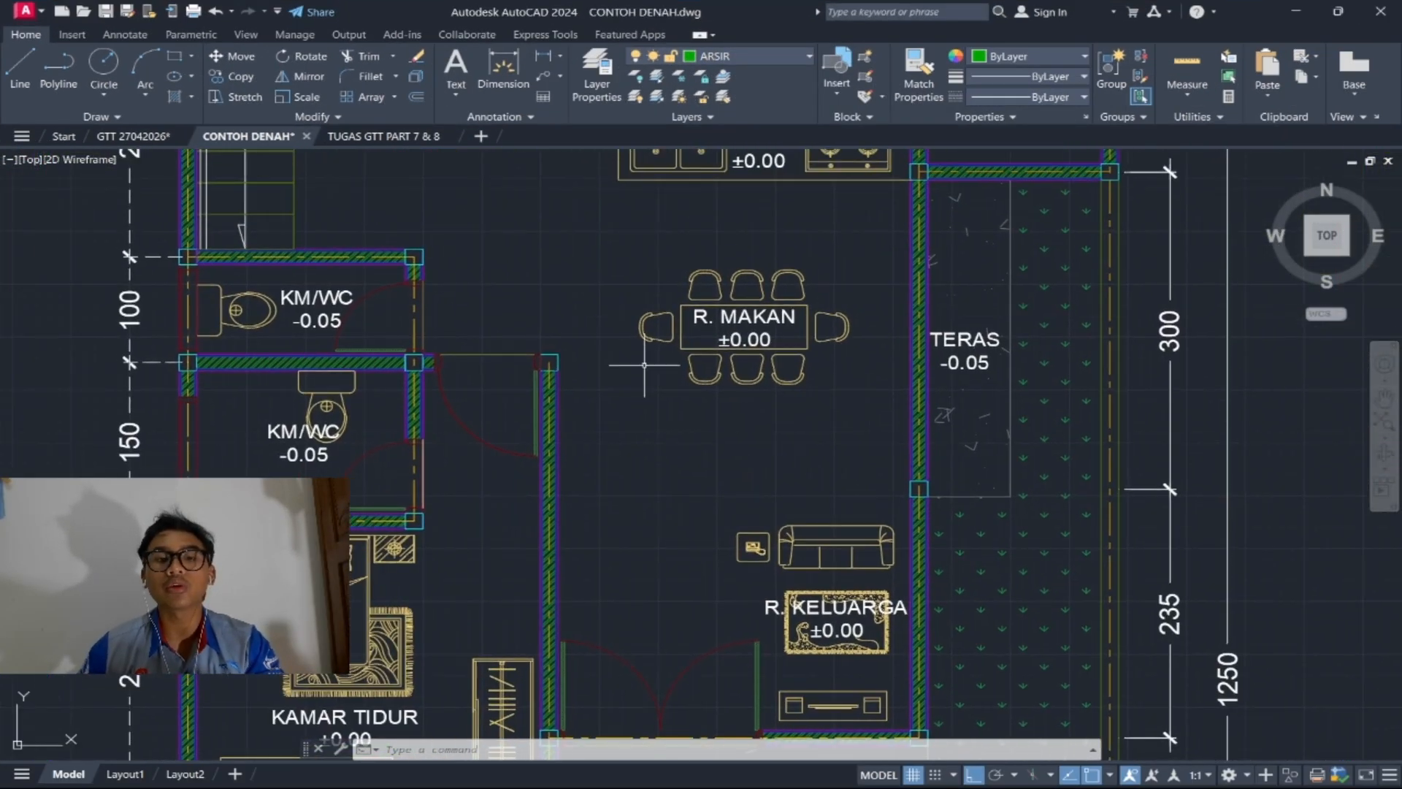
pyautogui.click(697, 373)
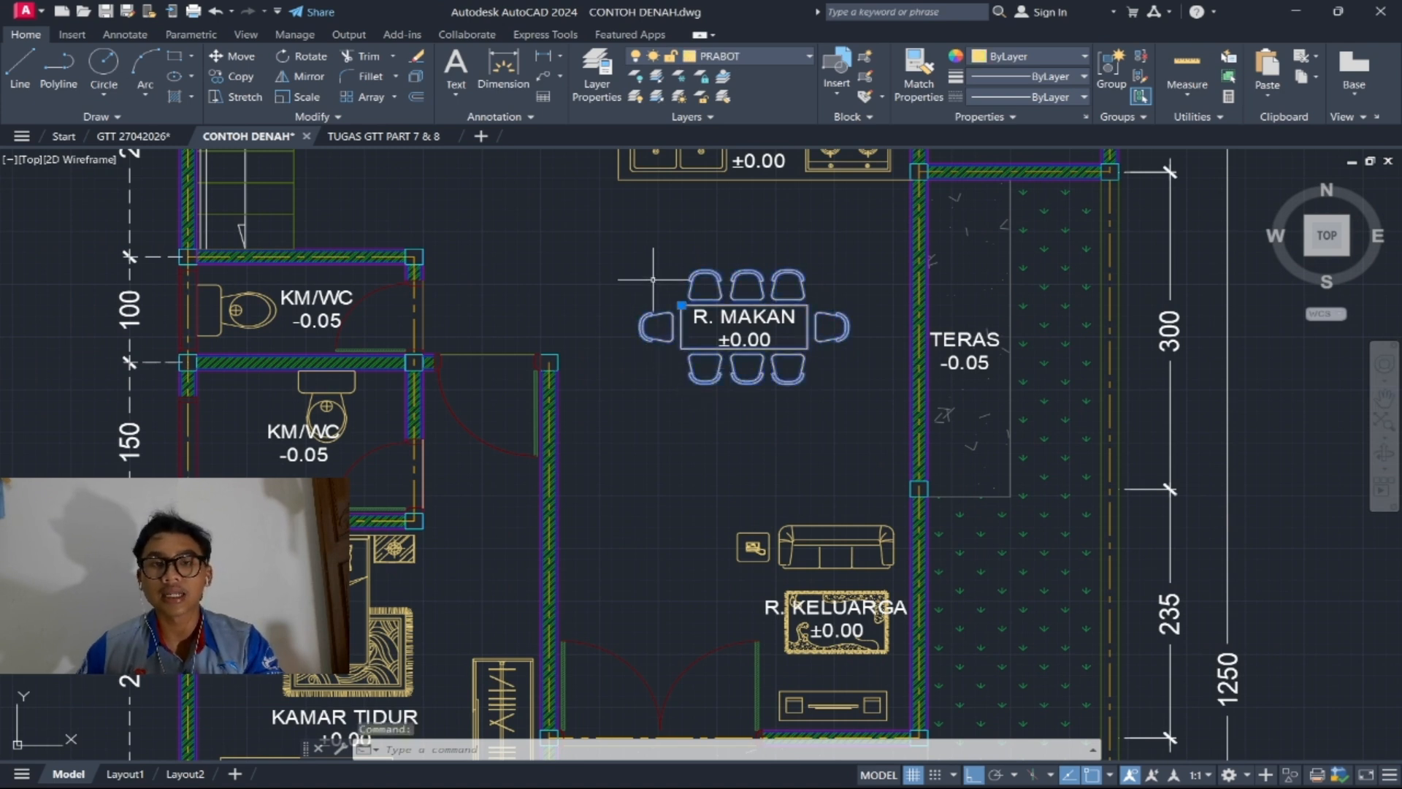
pyautogui.click(753, 57)
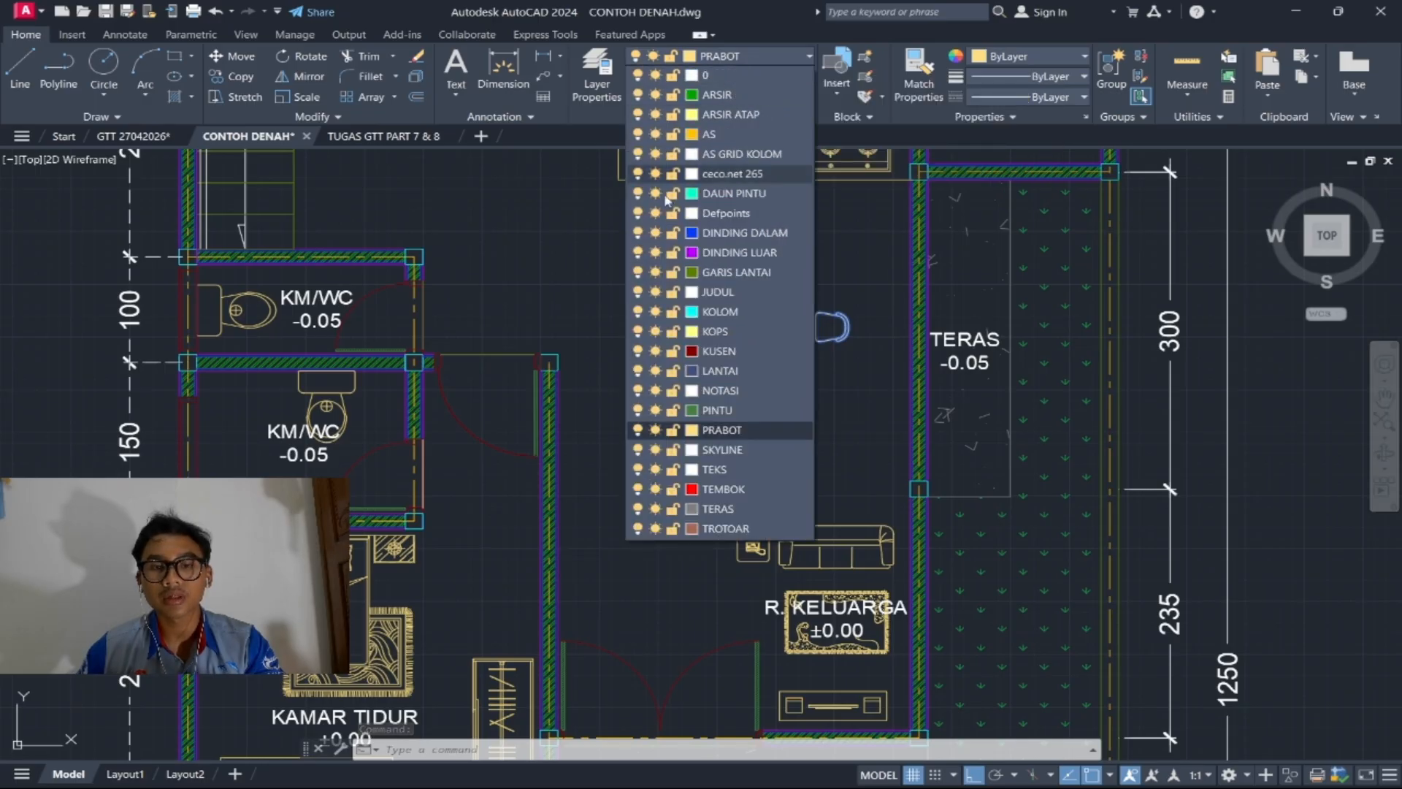
pyautogui.click(637, 431)
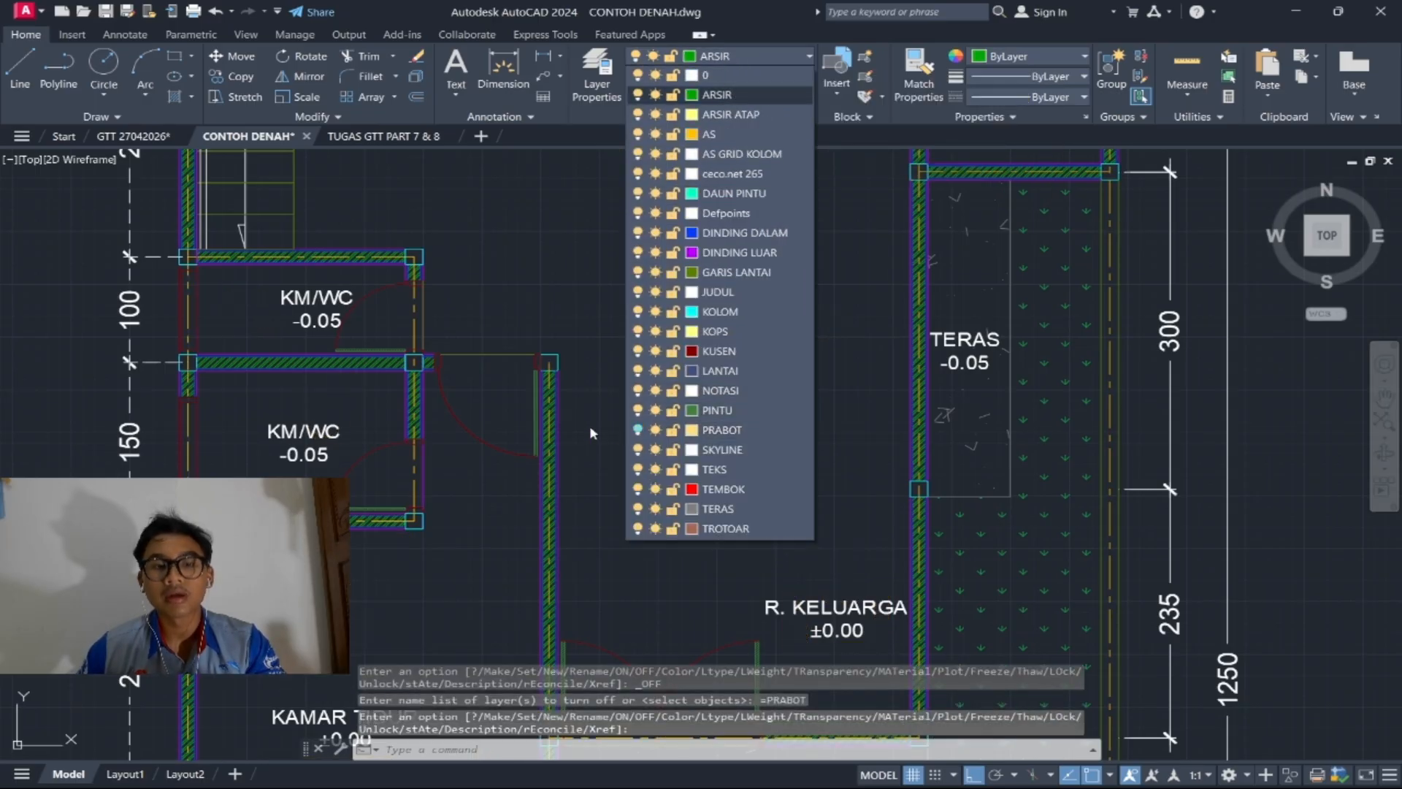
pyautogui.click(571, 219)
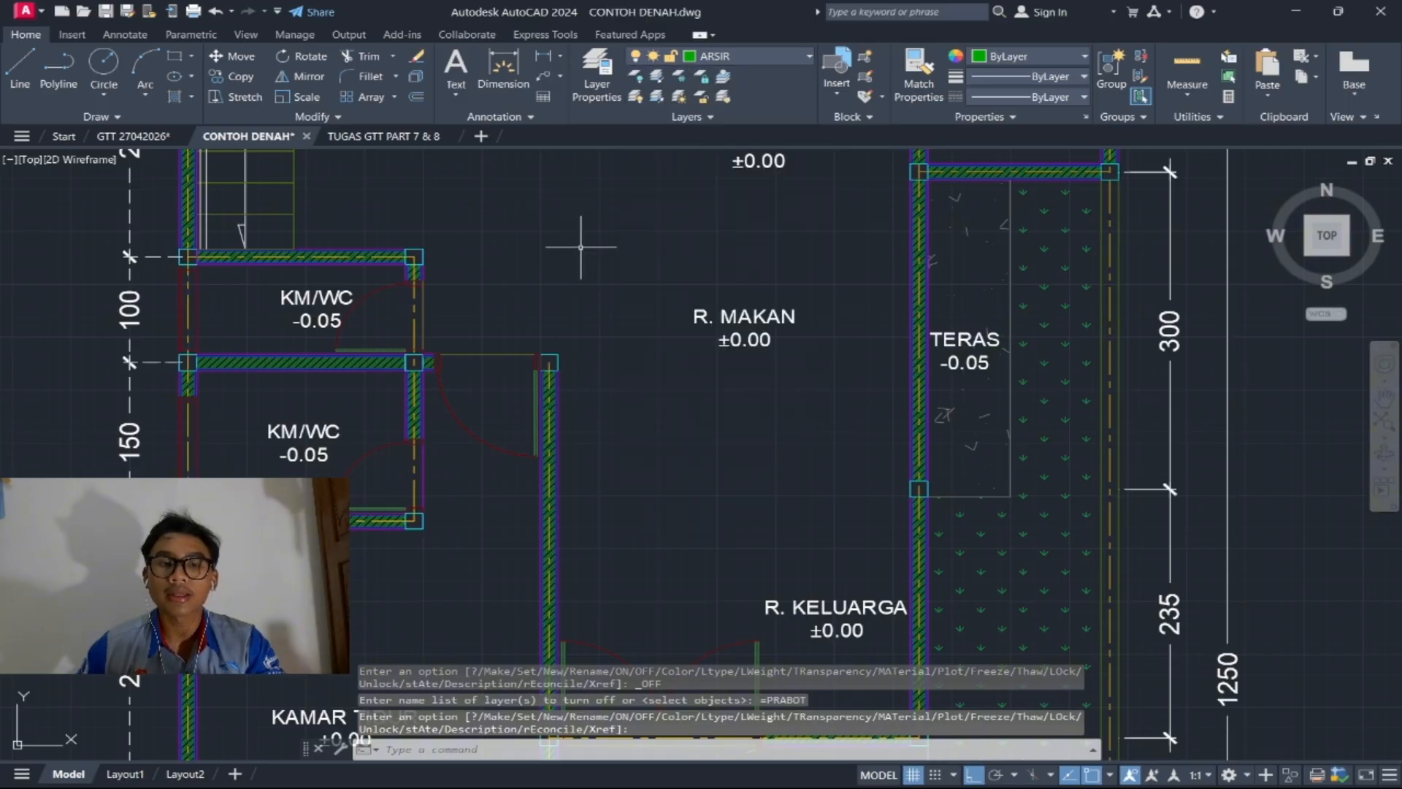
# Step: Compare both floor plans with the furniture hidden, and examine the LATIHAN MEMBUAT LAYER table in the GTT 27042026 drawing
pyautogui.scroll(-2, 606, 277)
pyautogui.moveTo(641, 313)
pyautogui.mouseDown(button='middle')
pyautogui.moveTo(627, 322)
pyautogui.moveTo(722, 386)
pyautogui.moveTo(365, 330)
pyautogui.mouseUp(button='middle')
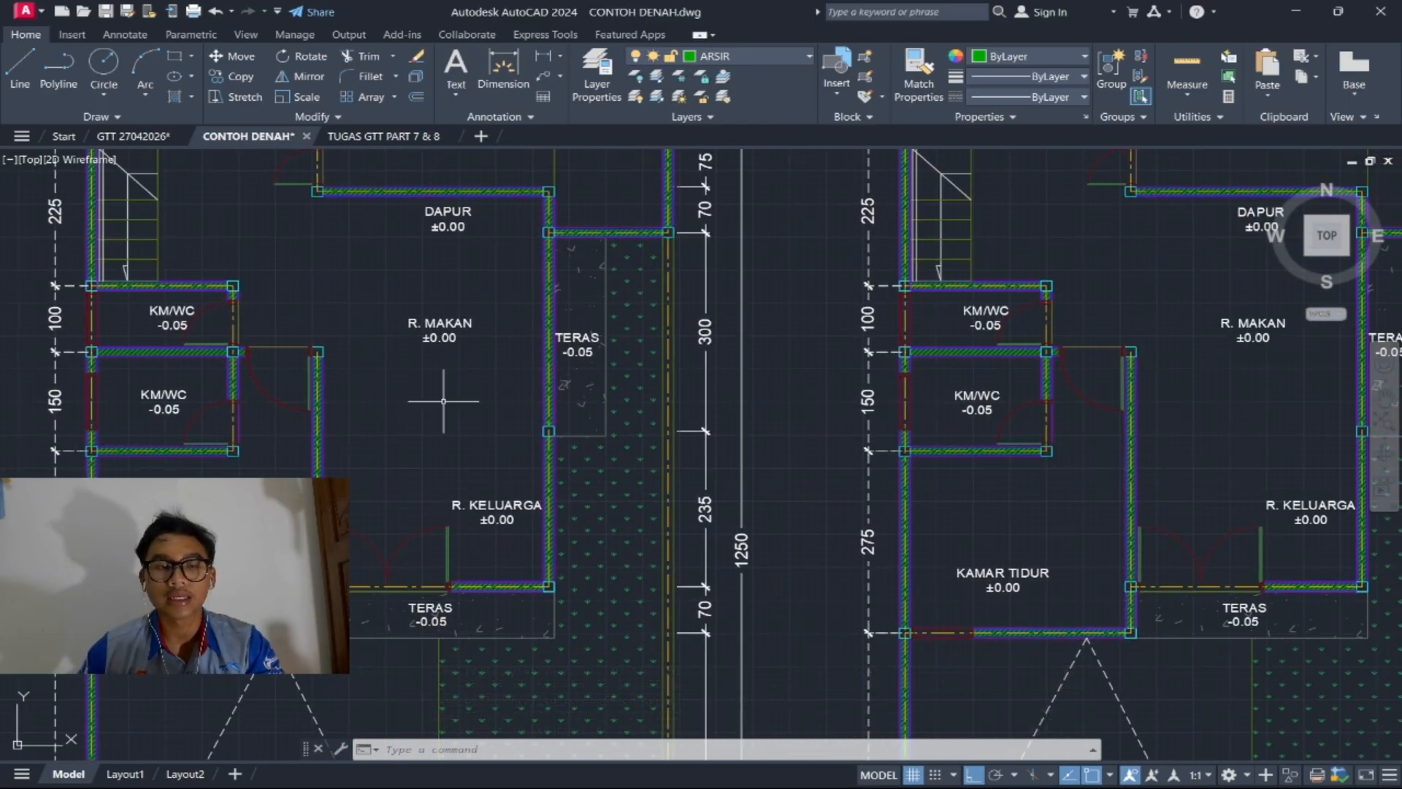
pyautogui.moveTo(454, 397); pyautogui.dragTo(784, 410, button='middle')
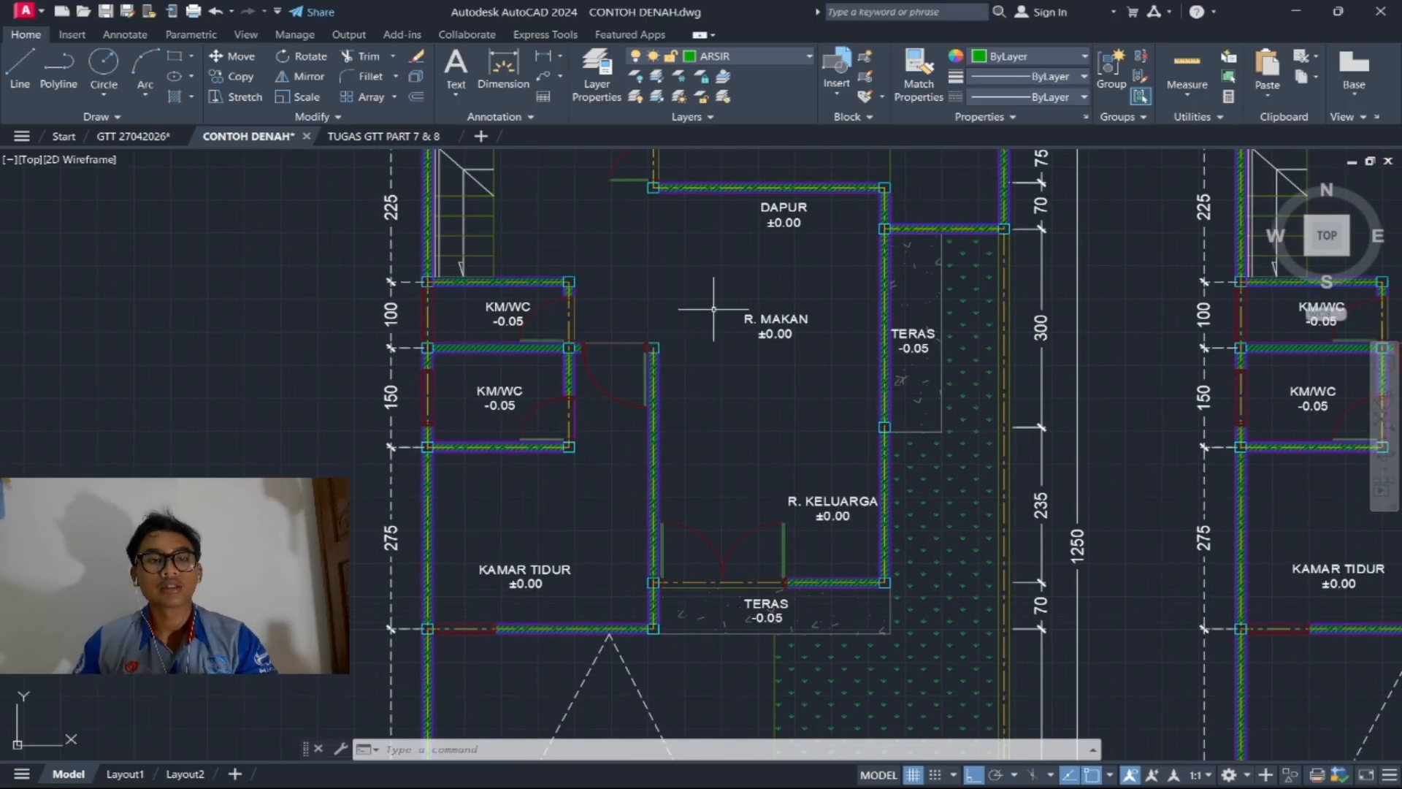
pyautogui.click(121, 136)
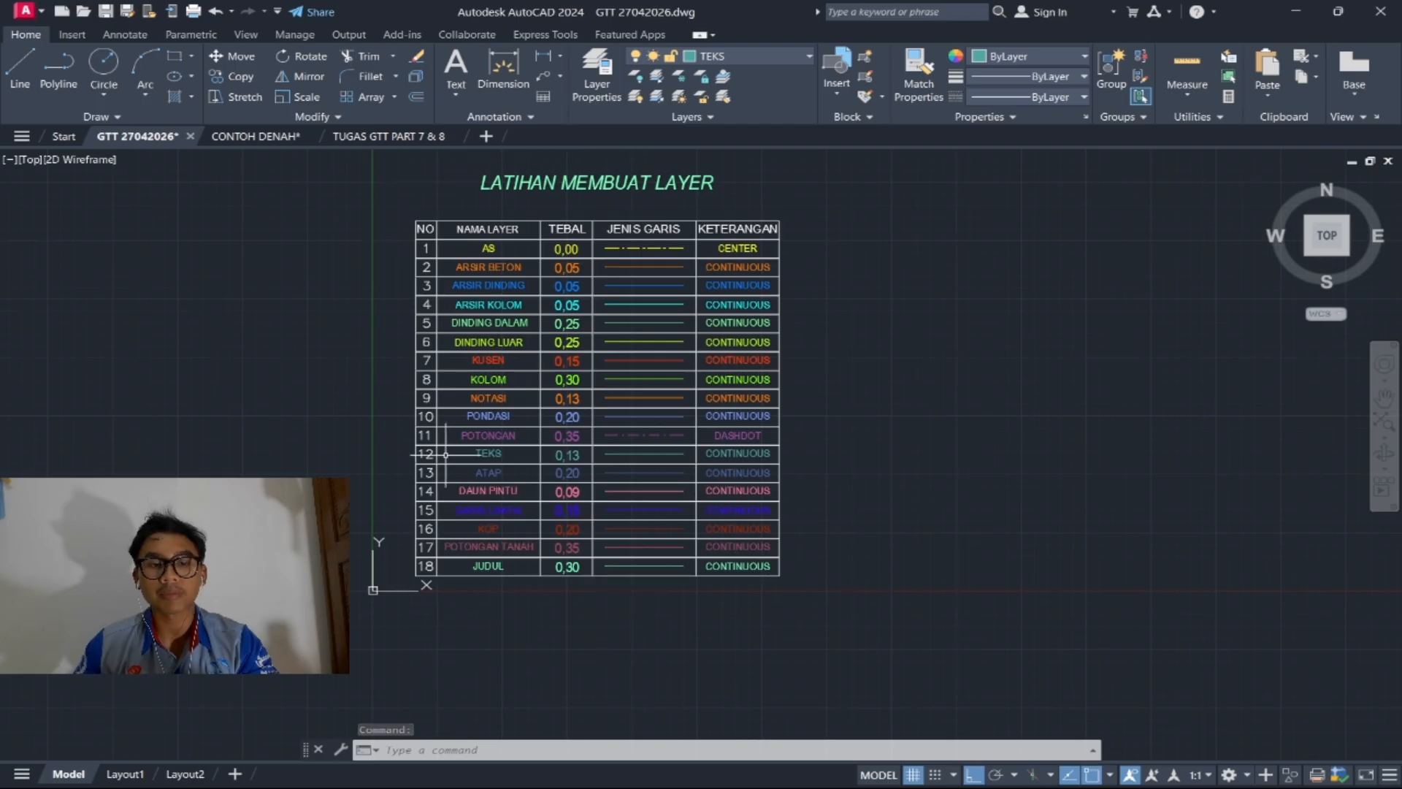
pyautogui.scroll(2, 489, 494)
pyautogui.moveTo(509, 384); pyautogui.dragTo(507, 412, button='middle')
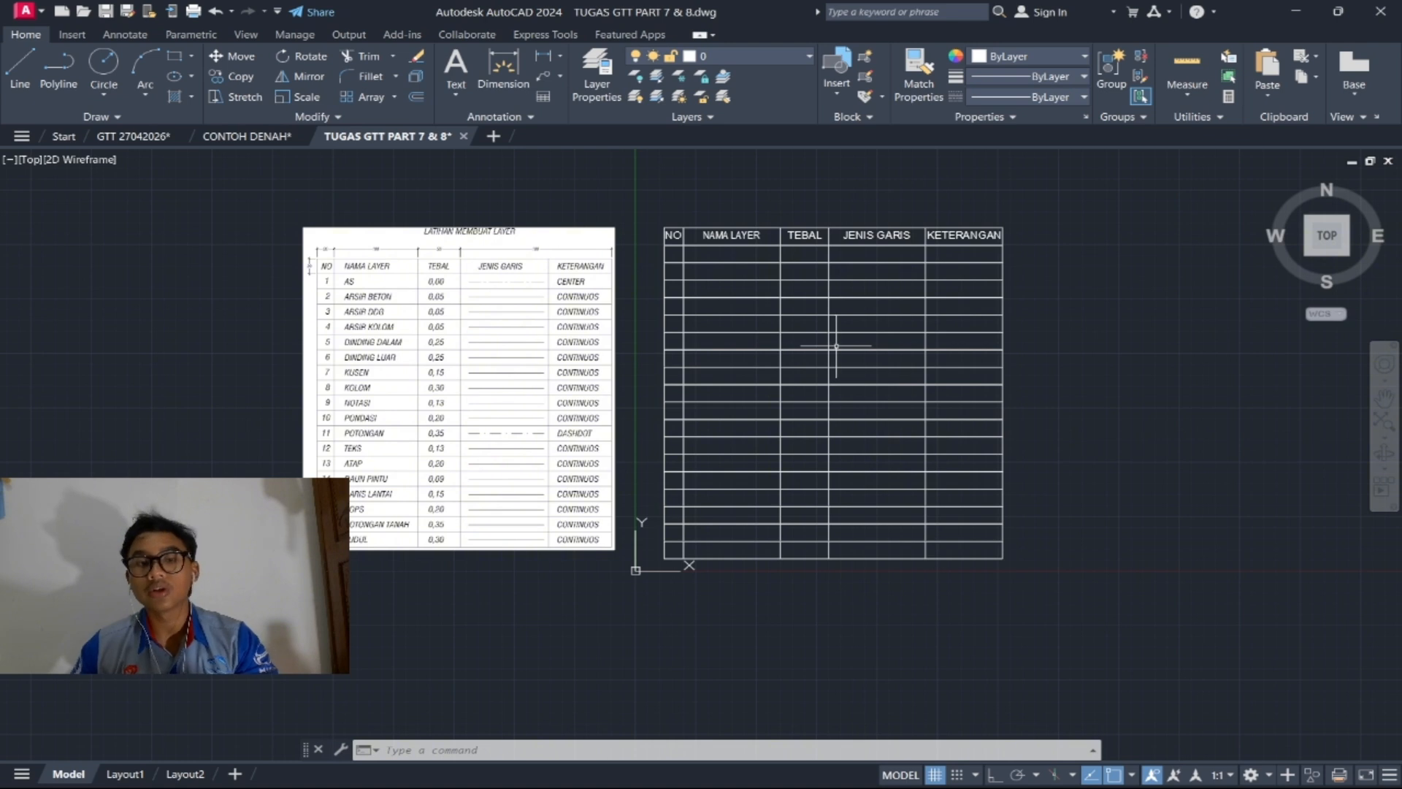
# Step: Compare the reference image with the layer table's names, thicknesses and line types in the TUGAS GTT PART 7 & 8 drawing
pyautogui.scroll(2, 747, 315)
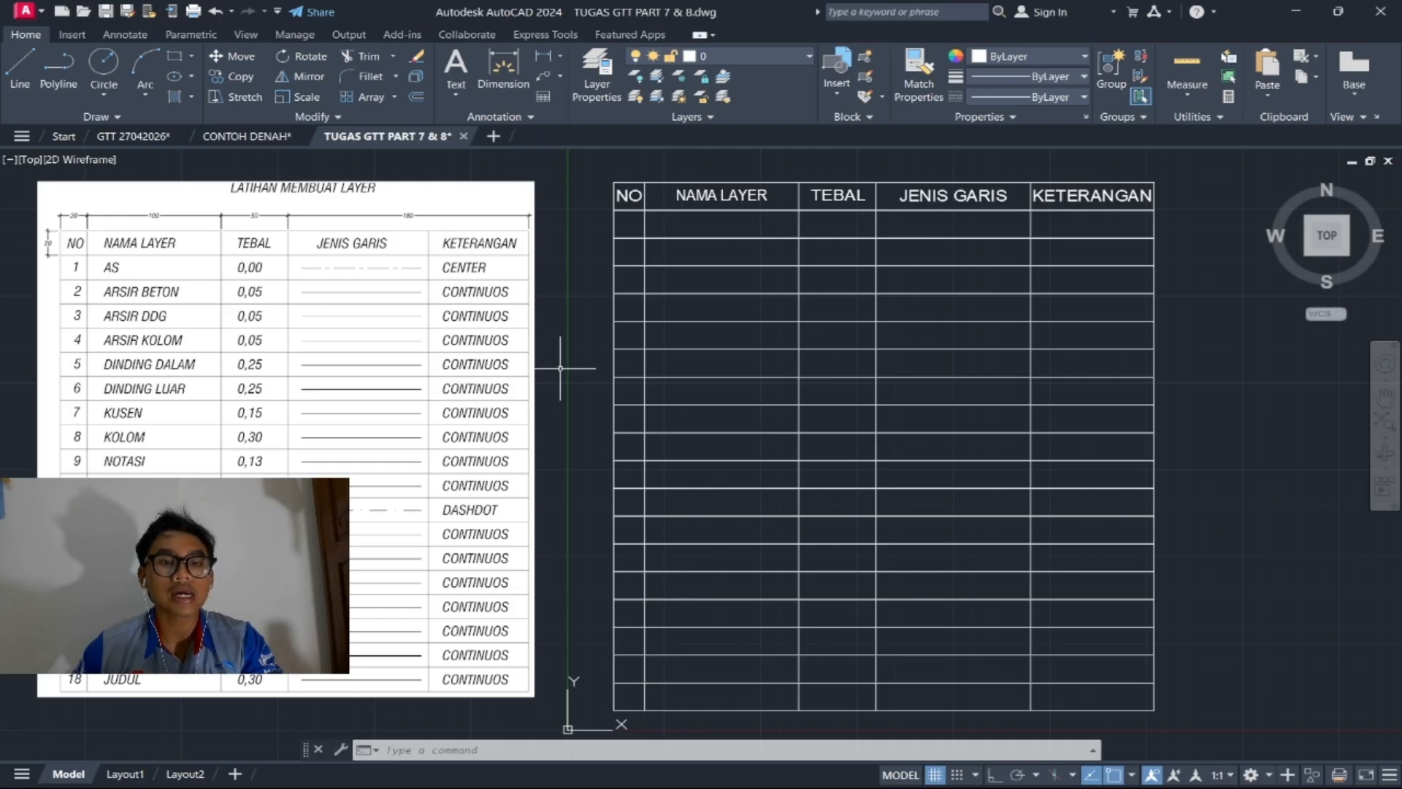
pyautogui.moveTo(560, 368); pyautogui.dragTo(743, 370, button='middle')
pyautogui.moveTo(654, 432); pyautogui.dragTo(250, 442, button='middle')
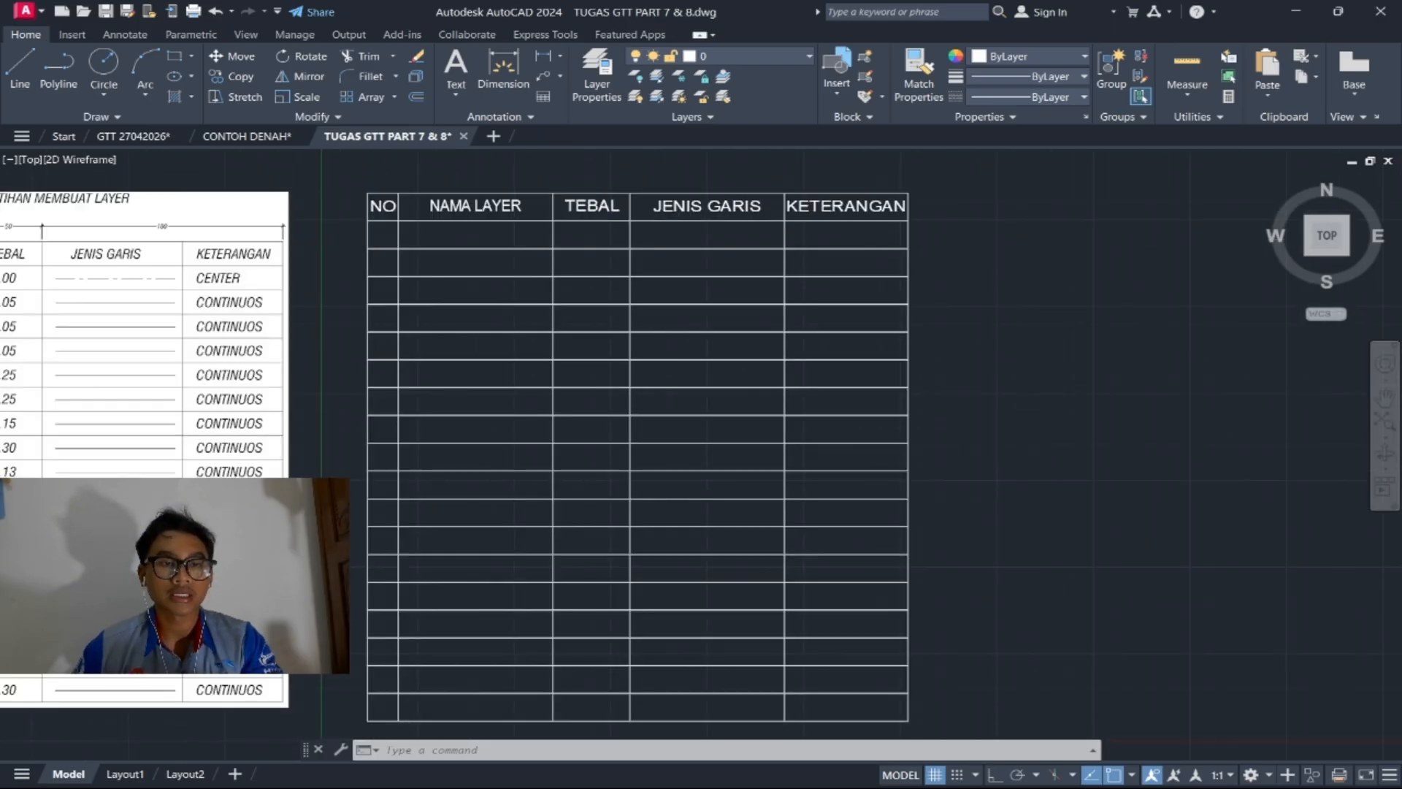
pyautogui.scroll(4, 370, 235)
pyautogui.scroll(-6, 469, 346)
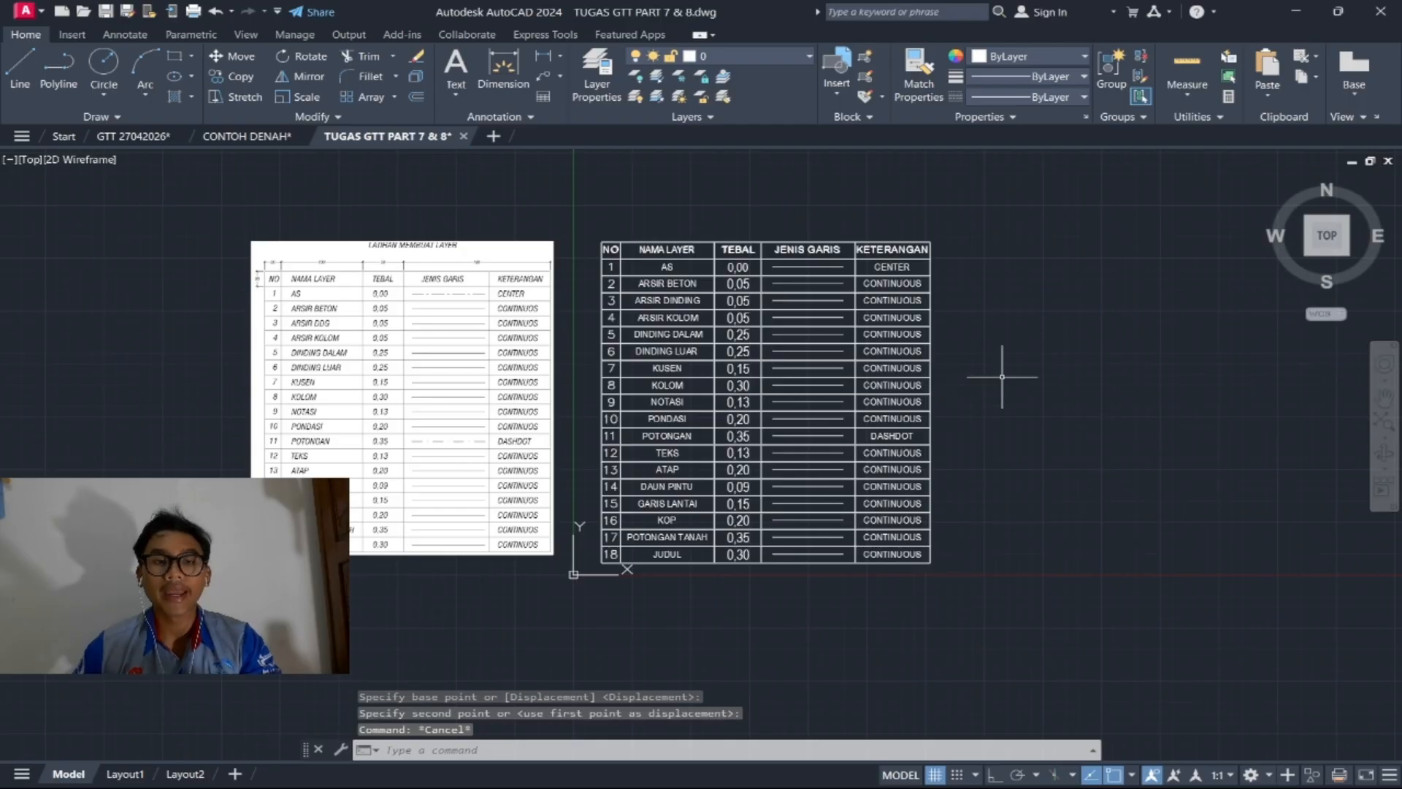
pyautogui.scroll(4, 676, 306)
pyautogui.scroll(-4, 792, 377)
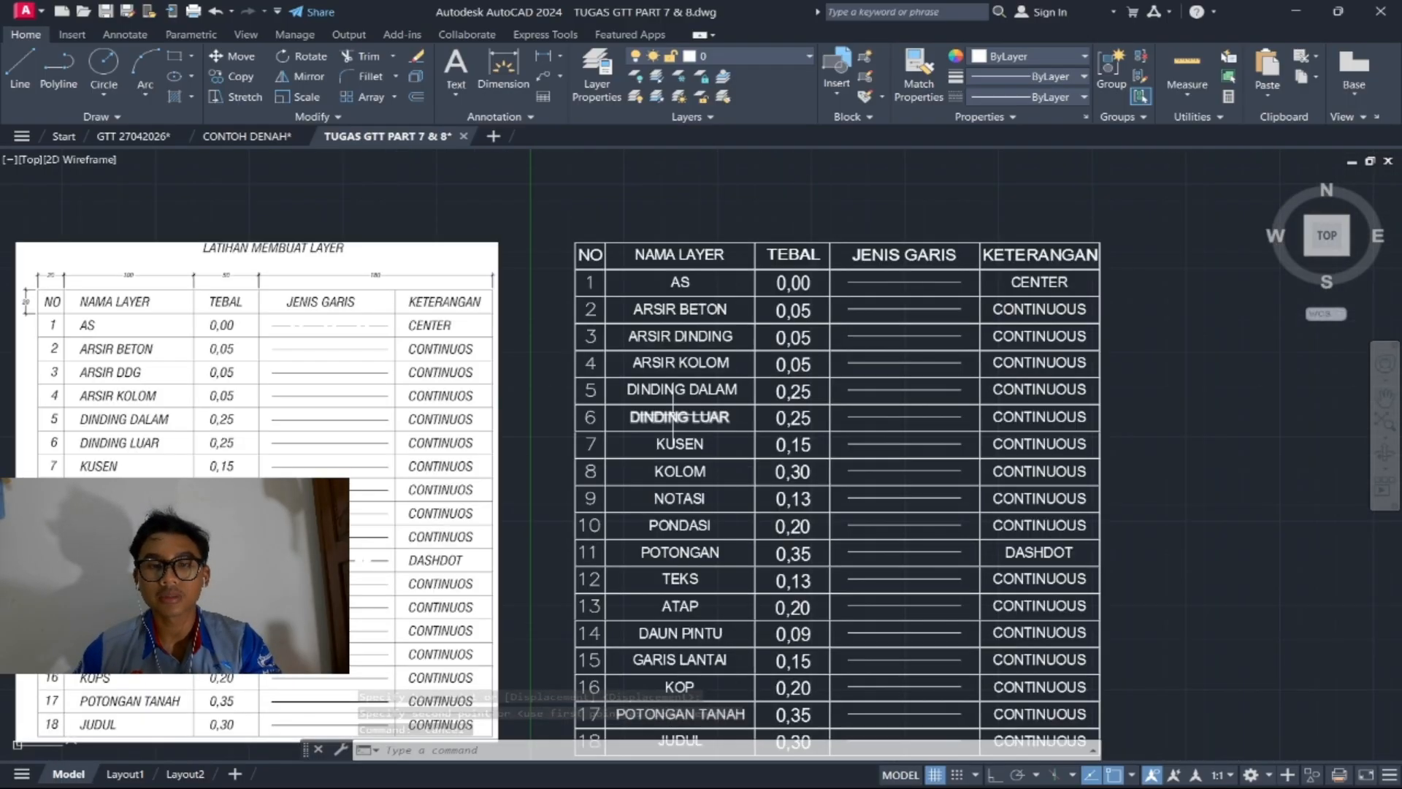
pyautogui.scroll(2, 349, 292)
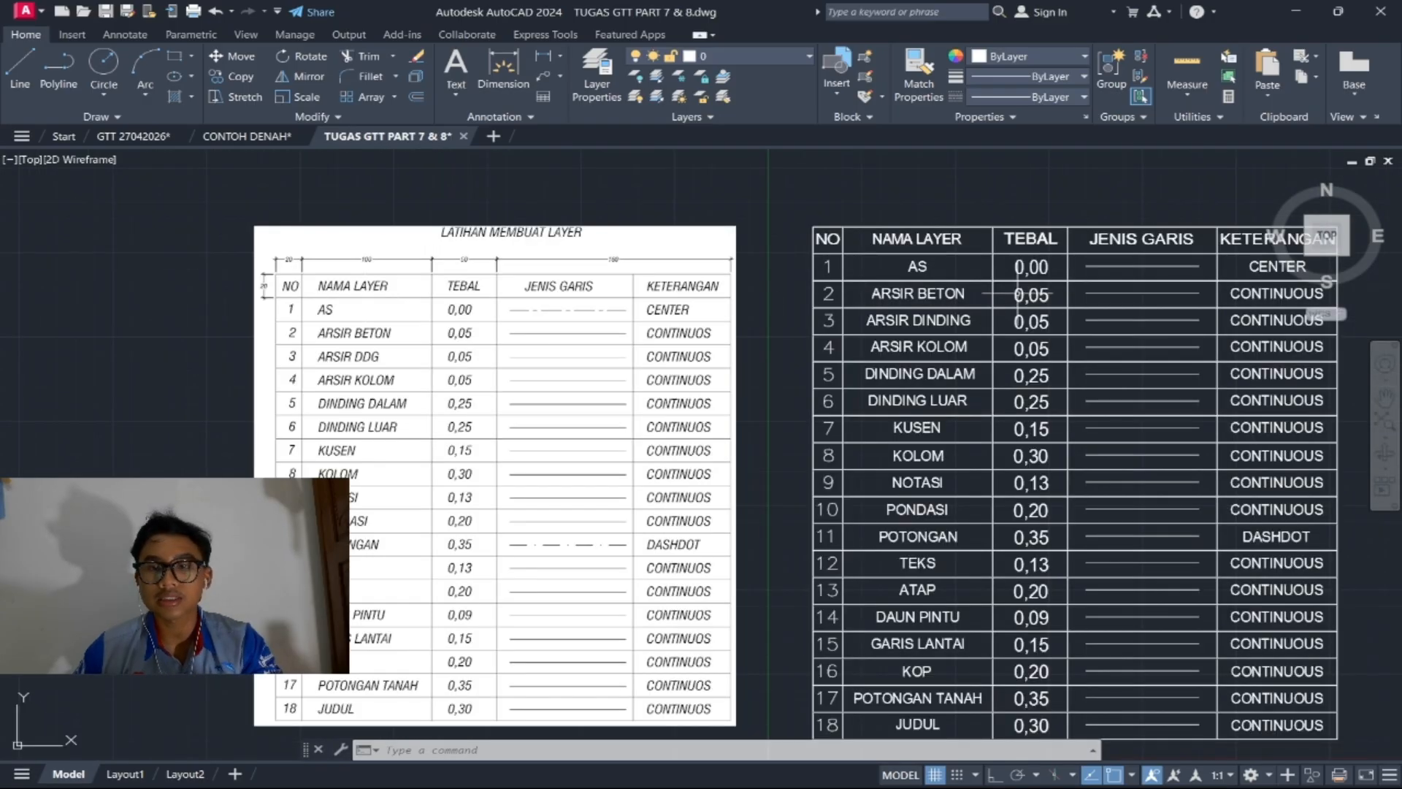
pyautogui.moveTo(900, 343); pyautogui.dragTo(753, 326, button='middle')
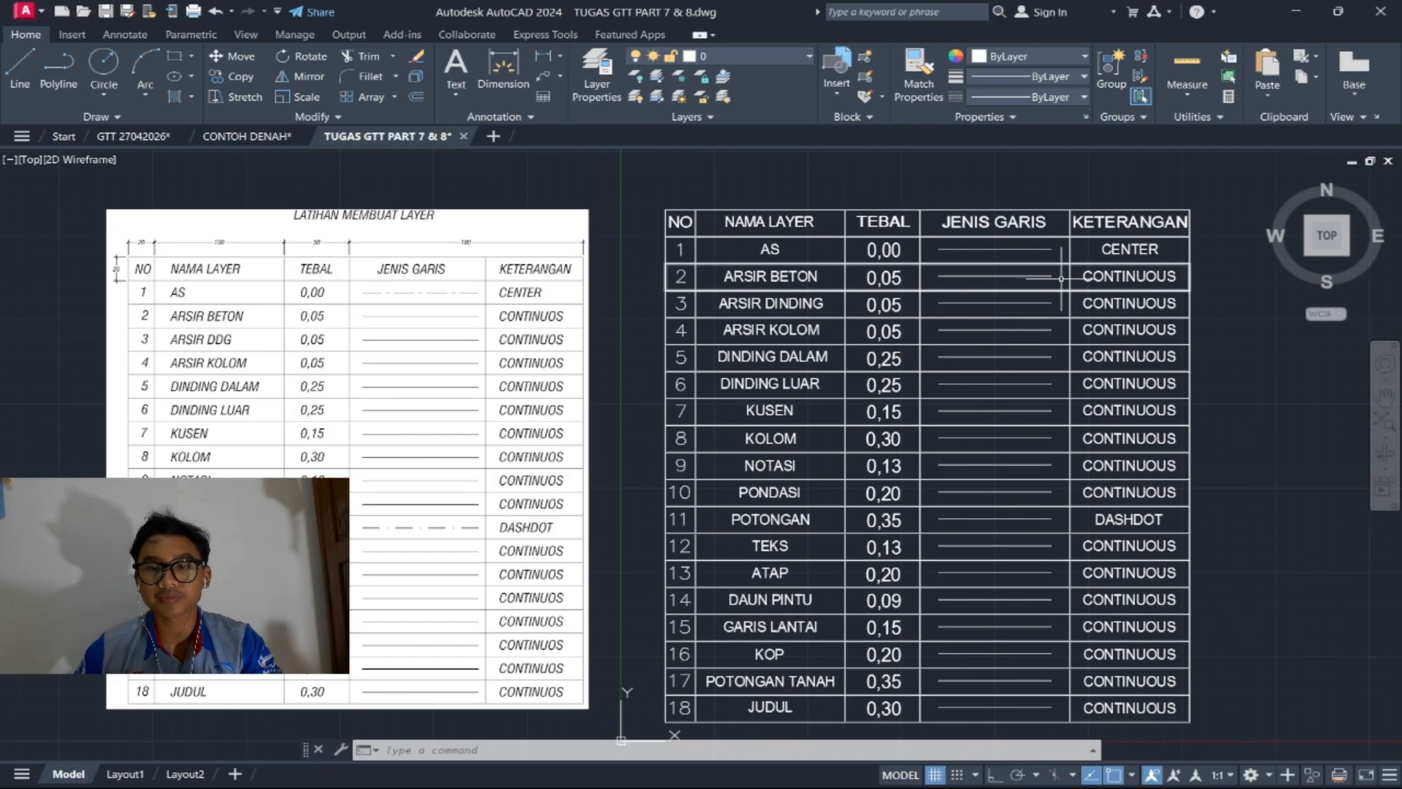
pyautogui.moveTo(842, 441); pyautogui.dragTo(797, 409, button='middle')
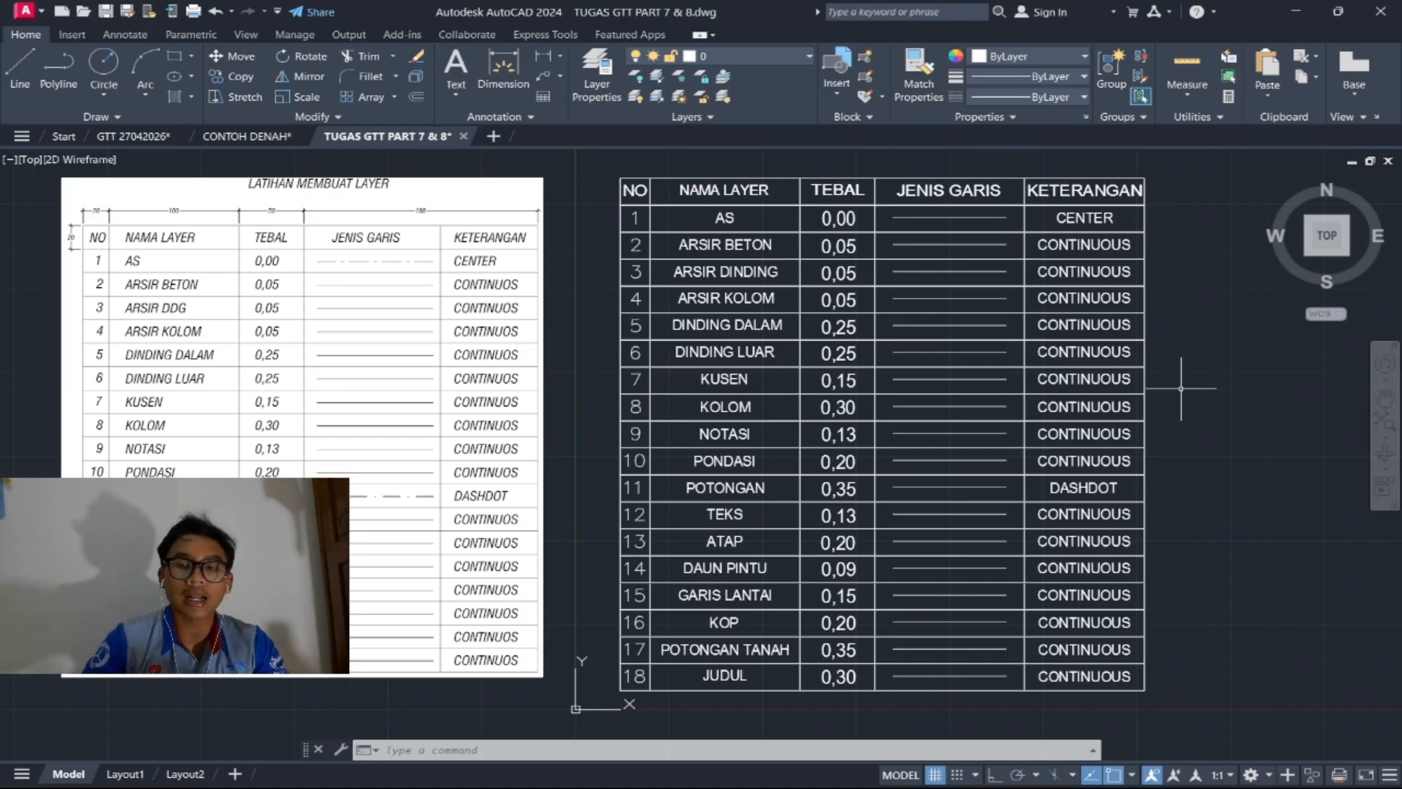
# Step: Open the Layer Properties Manager, place it clear of the reference image over the layer table, and set layer 0 current
pyautogui.write('LA')
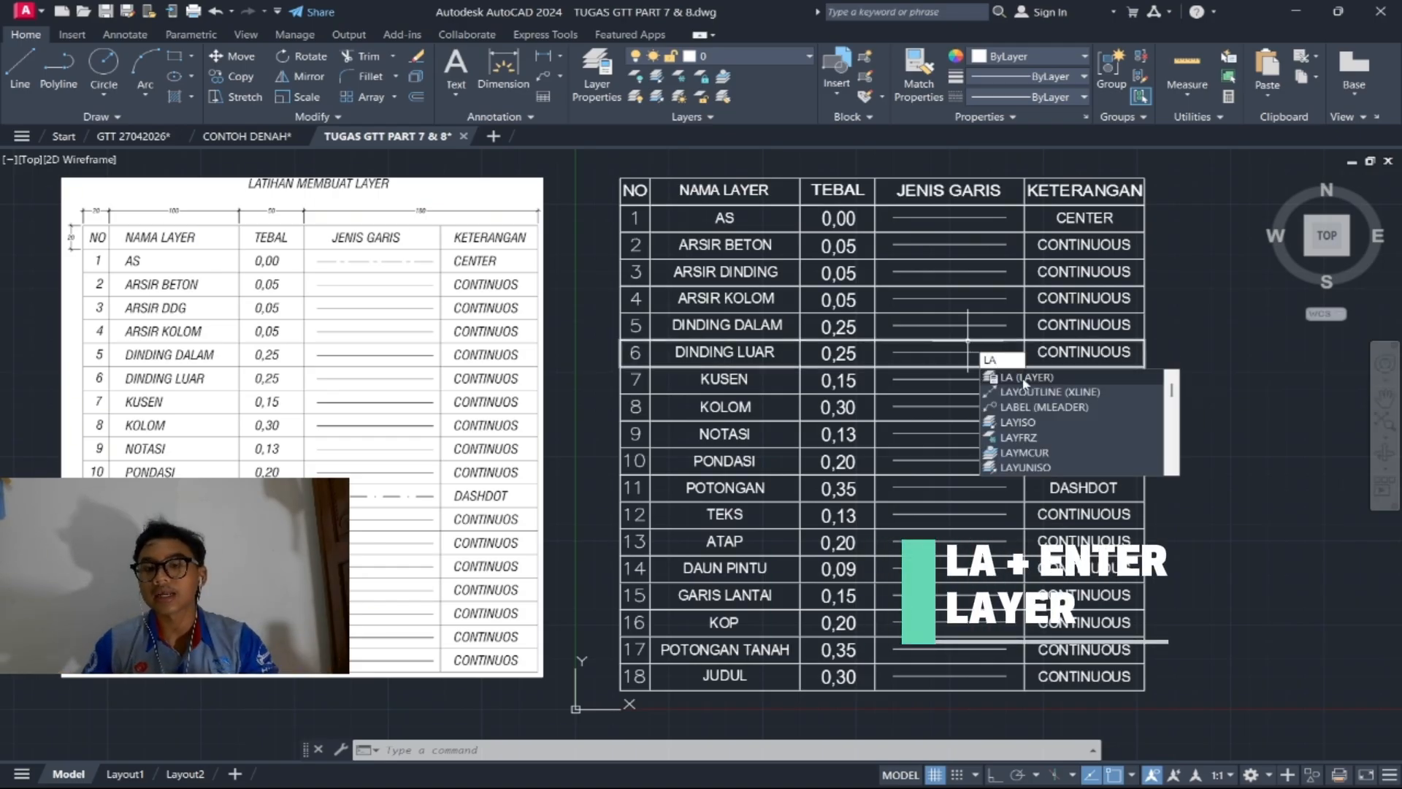
pyautogui.press('Return')
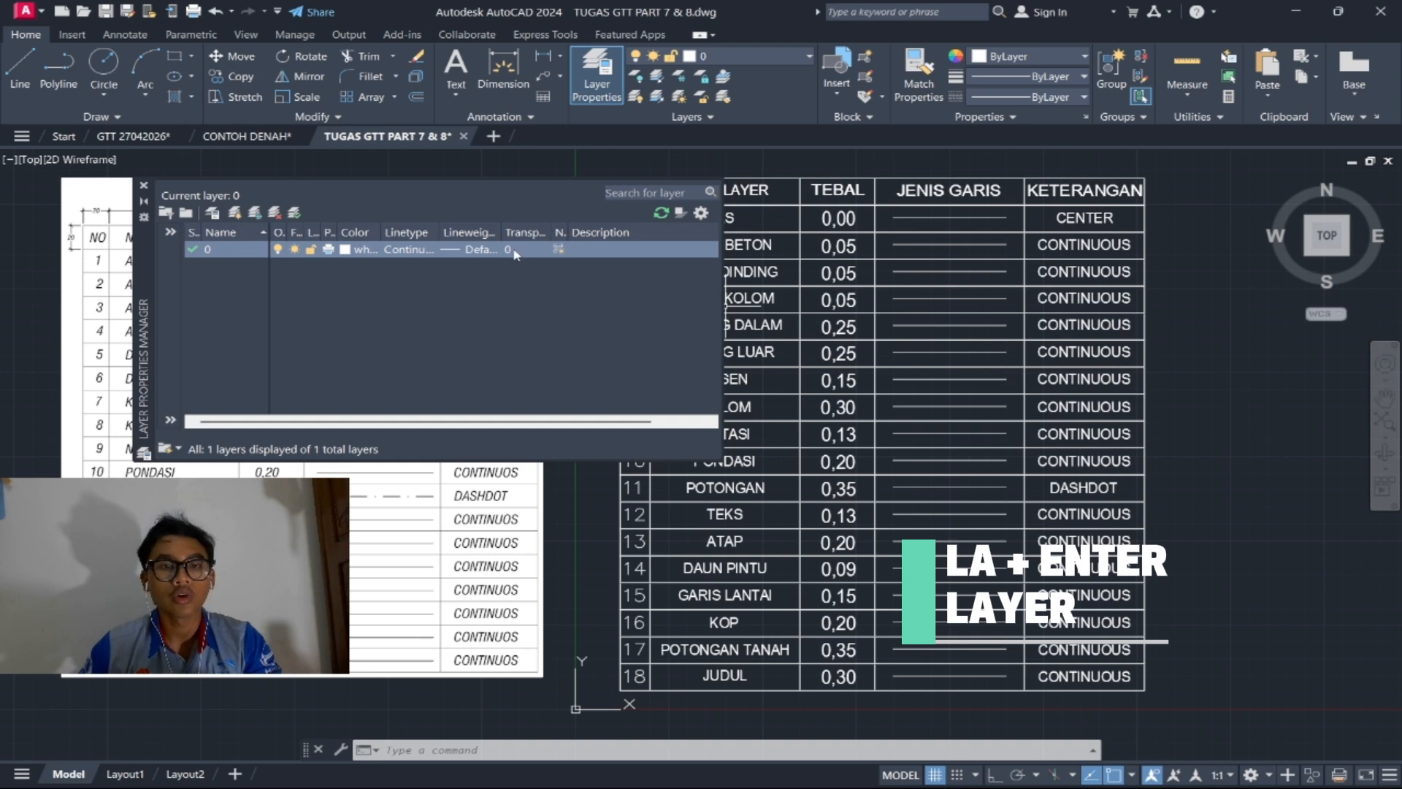
pyautogui.moveTo(143, 268); pyautogui.dragTo(624, 261)
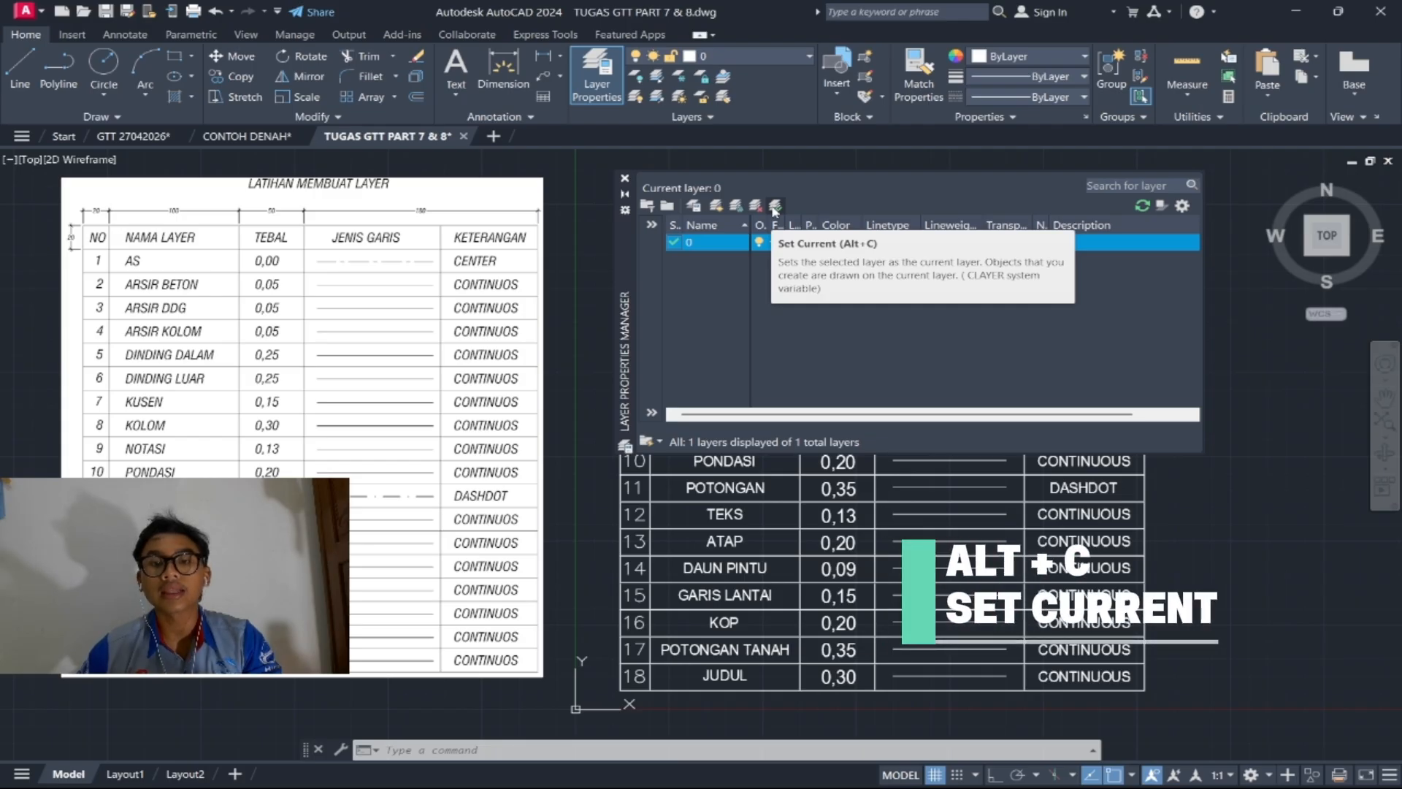
pyautogui.doubleClick(672, 240)
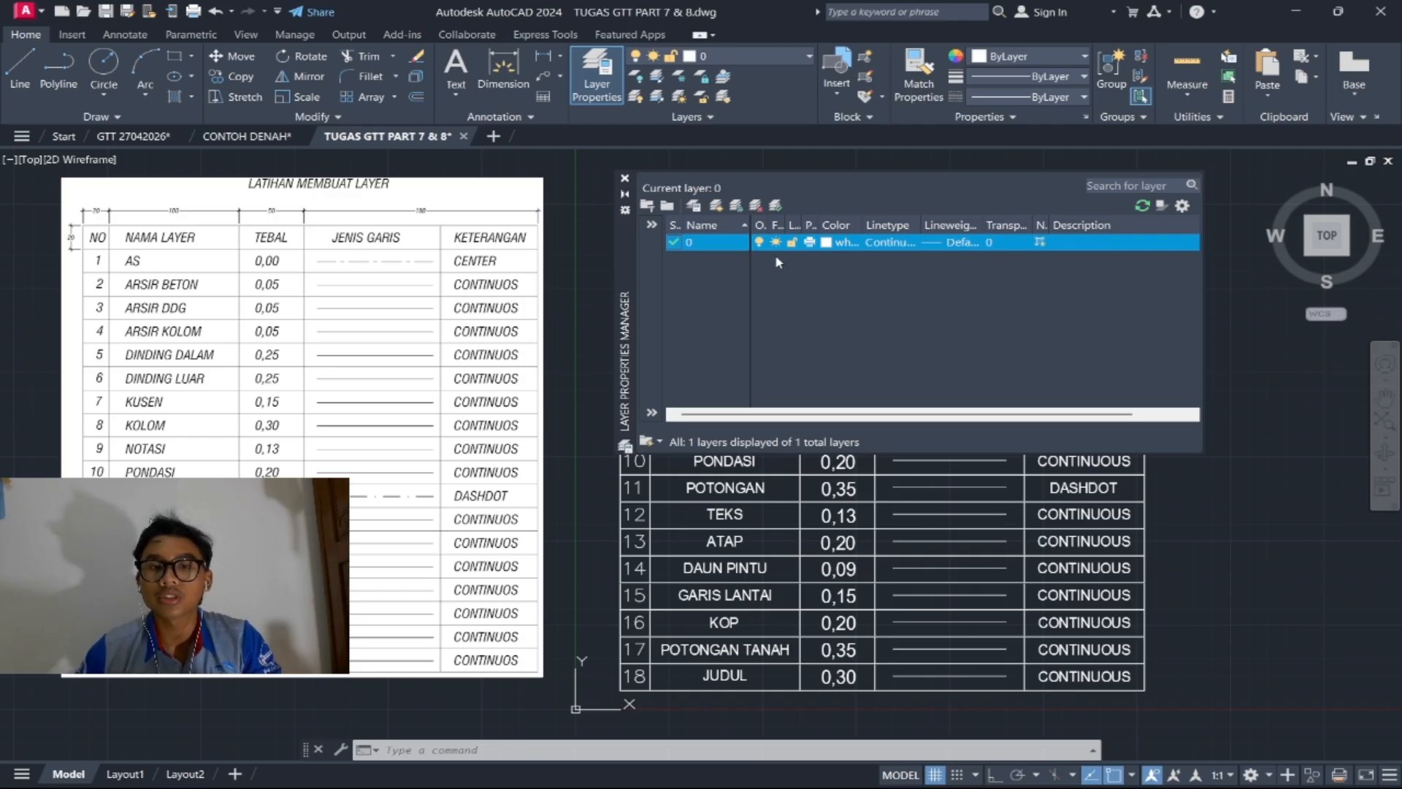
pyautogui.moveTo(655, 265); pyautogui.dragTo(658, 268)
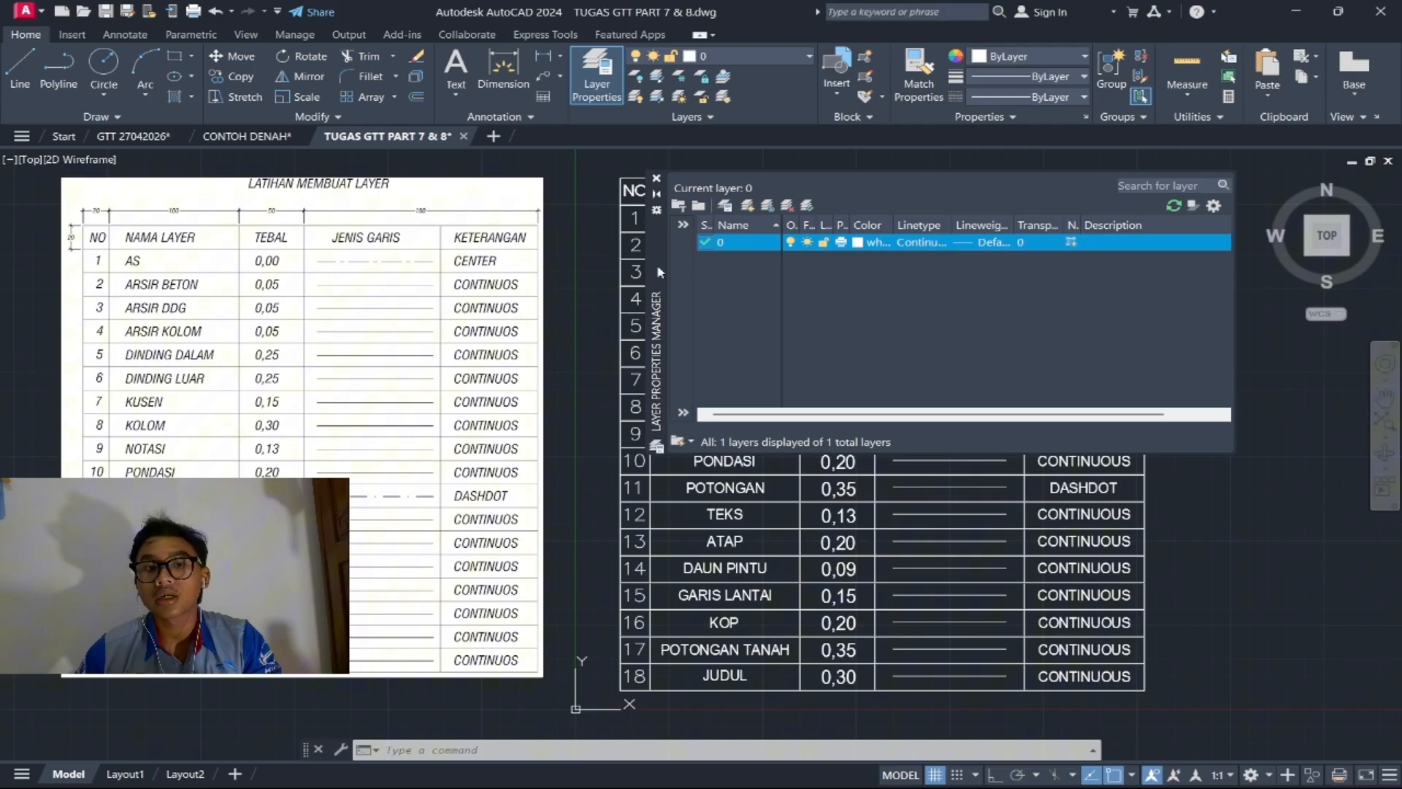
pyautogui.click(842, 245)
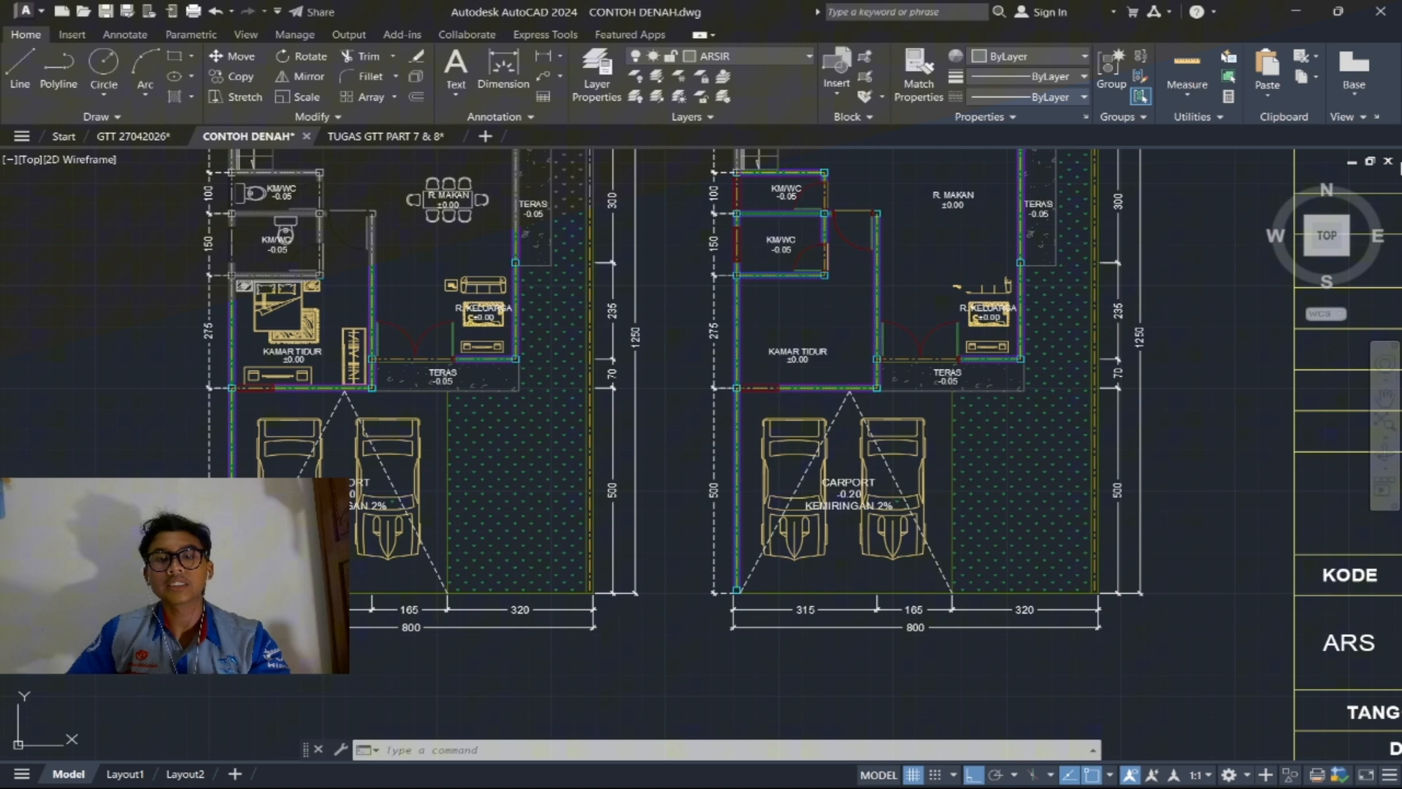
# Step: Turn off plotting for the ARSIR layer in the CONTOH DENAH drawing and close the Layer Properties Manager
pyautogui.moveTo(774, 577); pyautogui.dragTo(783, 598, button='middle')
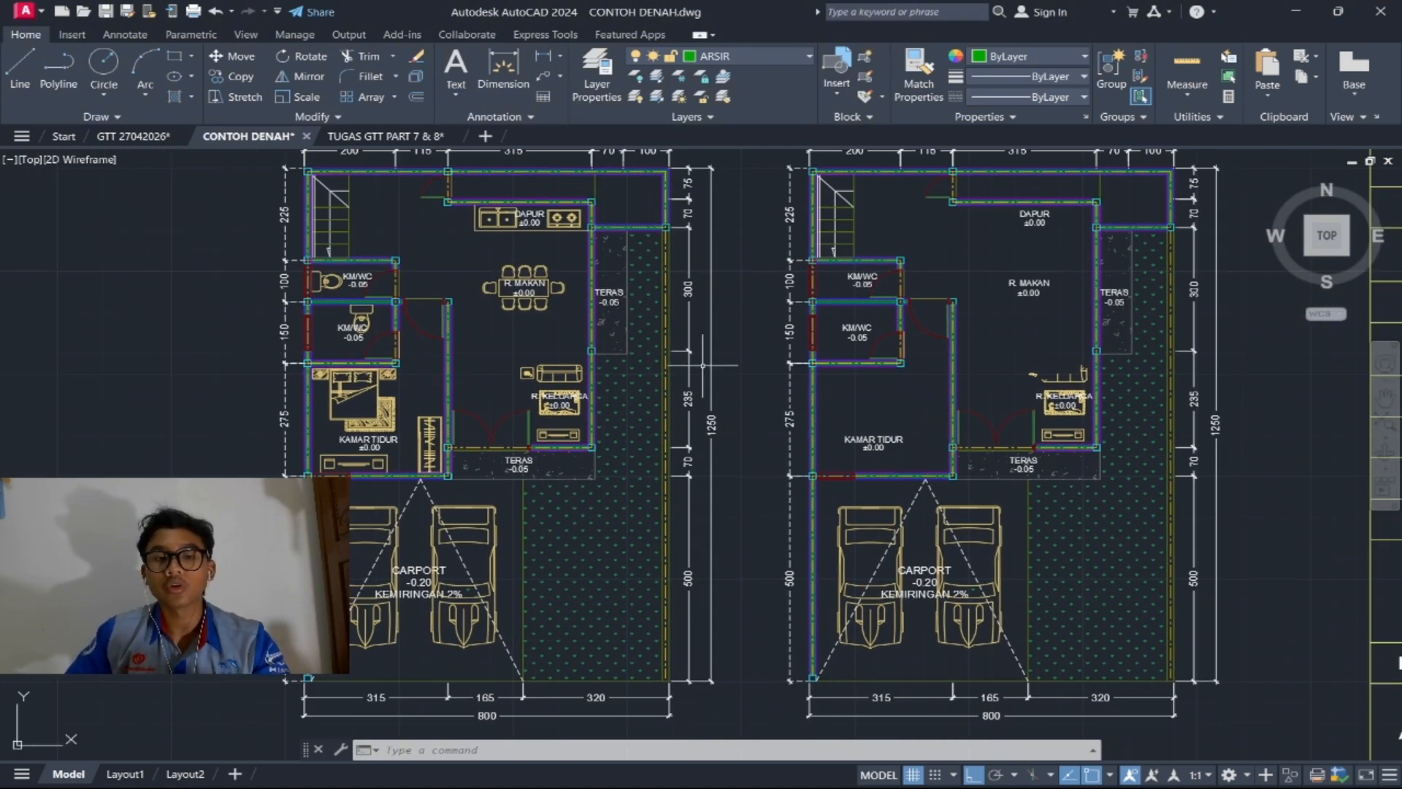
pyautogui.moveTo(703, 365); pyautogui.dragTo(740, 361, button='middle')
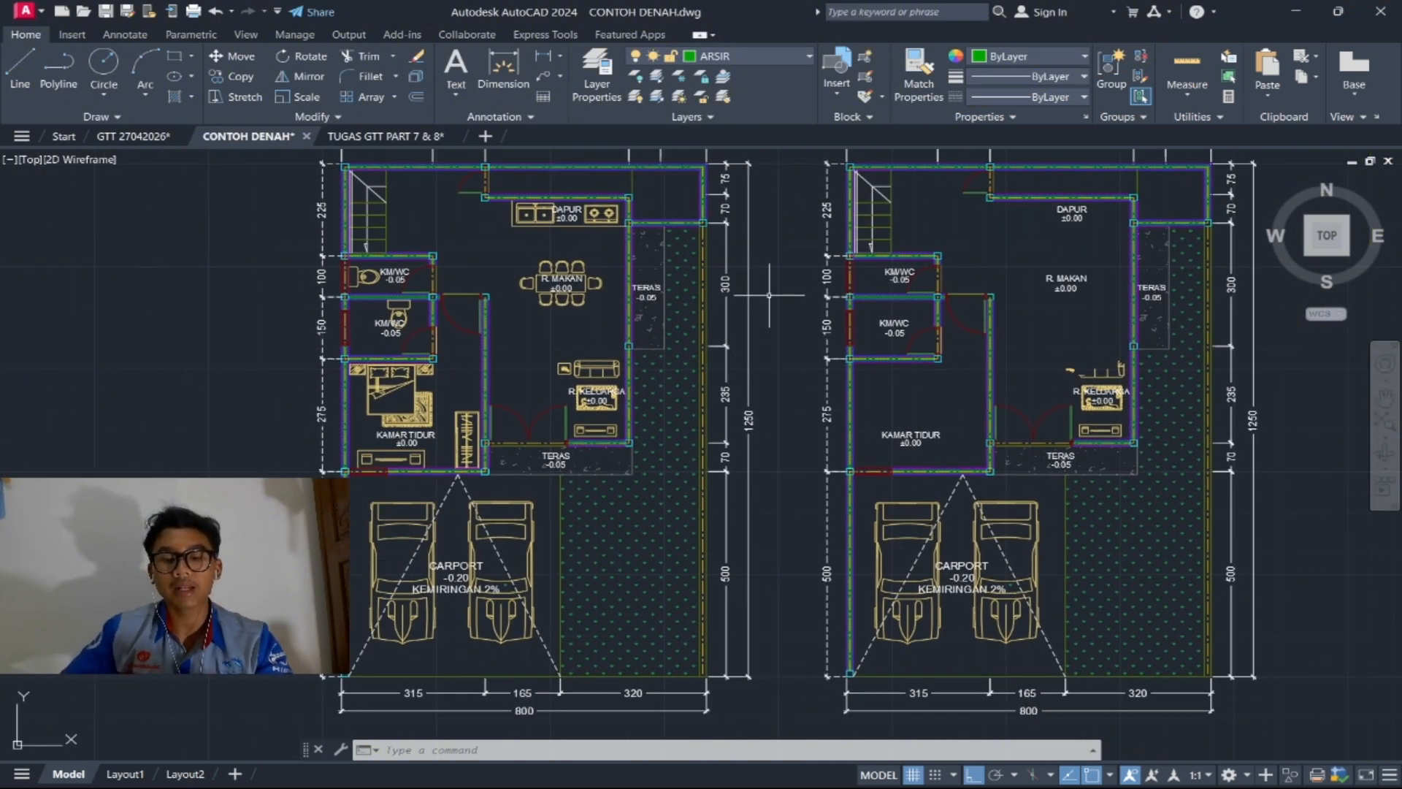
pyautogui.write('LA')
pyautogui.press('Return')
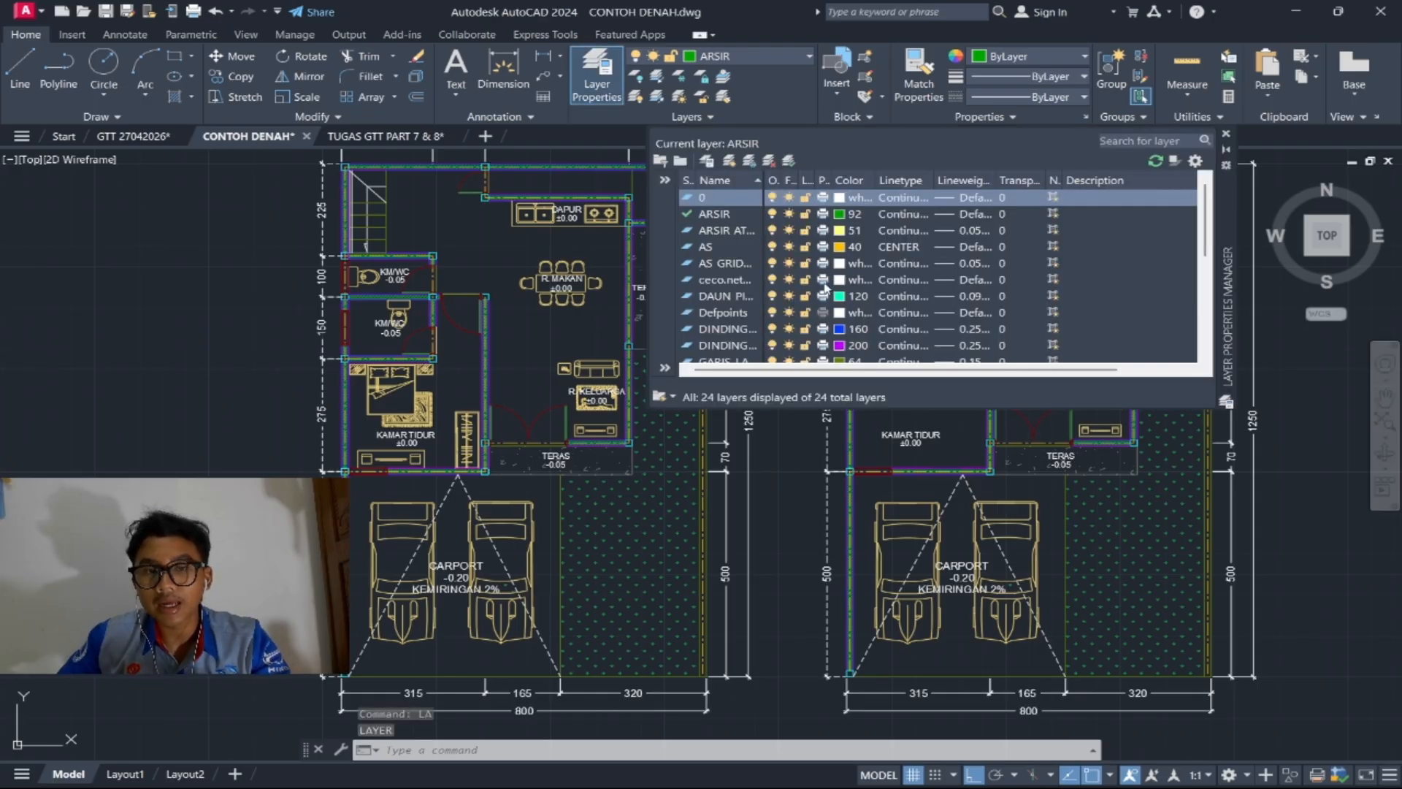
pyautogui.click(823, 215)
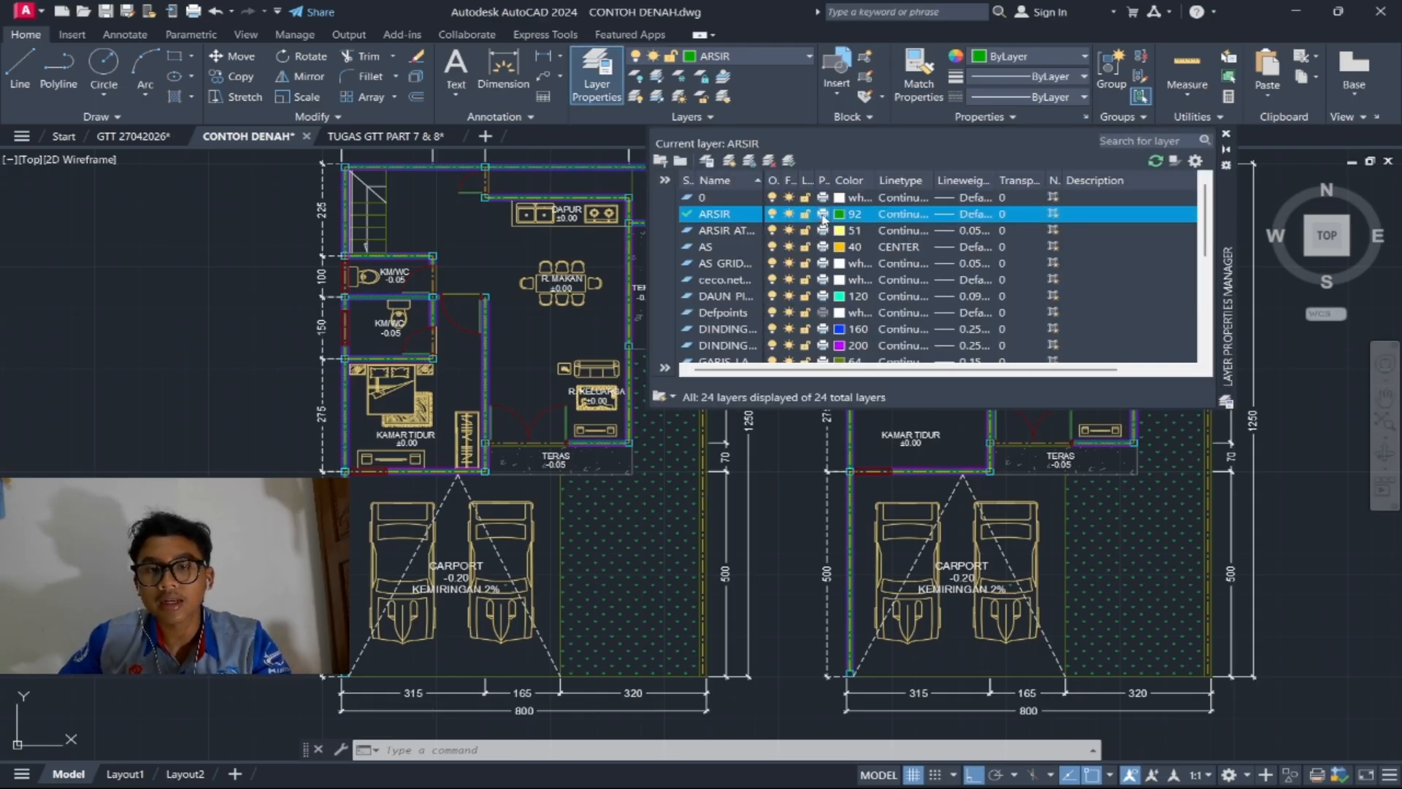
pyautogui.click(1226, 136)
# Step: Start a single-sheet plot of the CONTOH DENAH drawing with the outer frame of the DENAH LANTAI 1 sheet as the plot window
pyautogui.scroll(-4, 796, 380)
pyautogui.scroll(2, 797, 380)
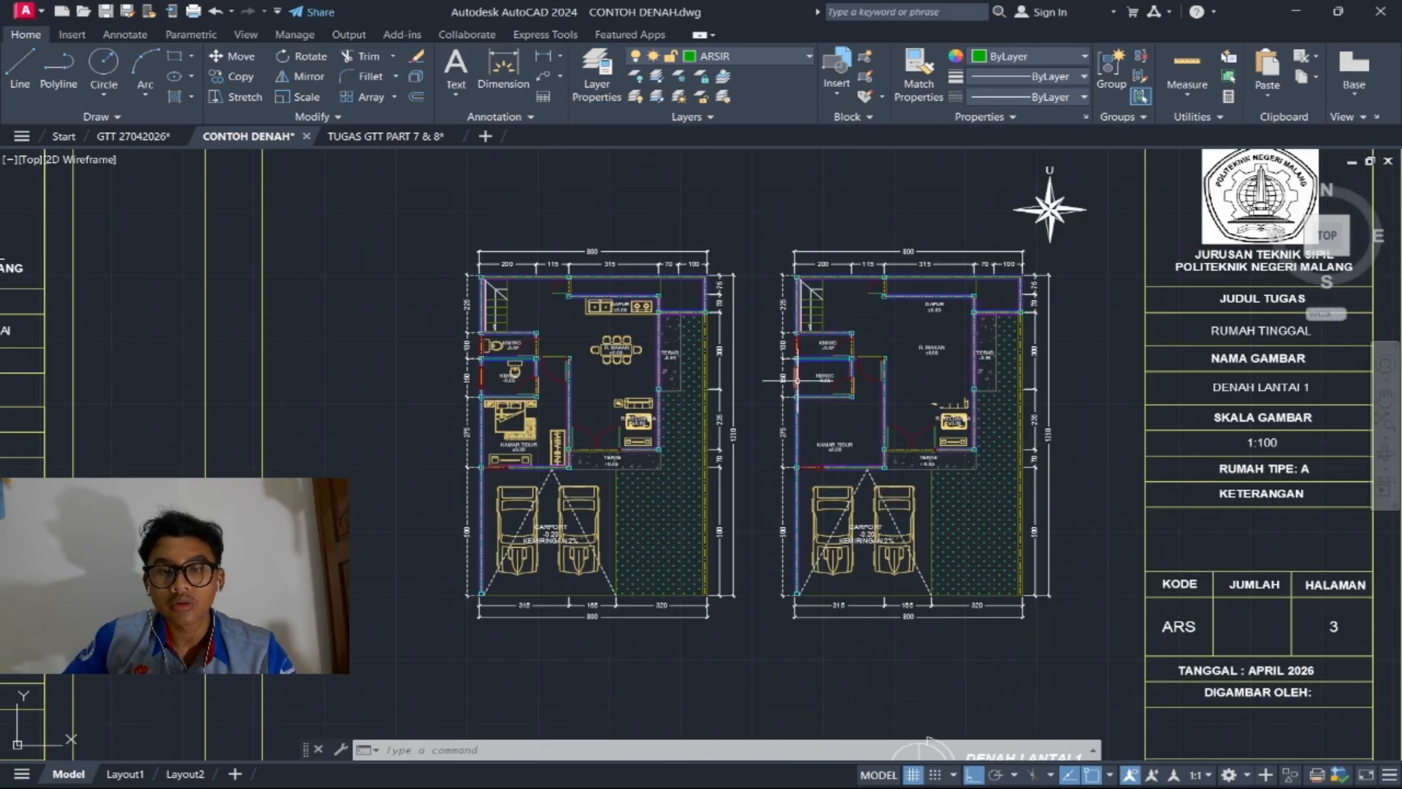
pyautogui.scroll(-2, 796, 379)
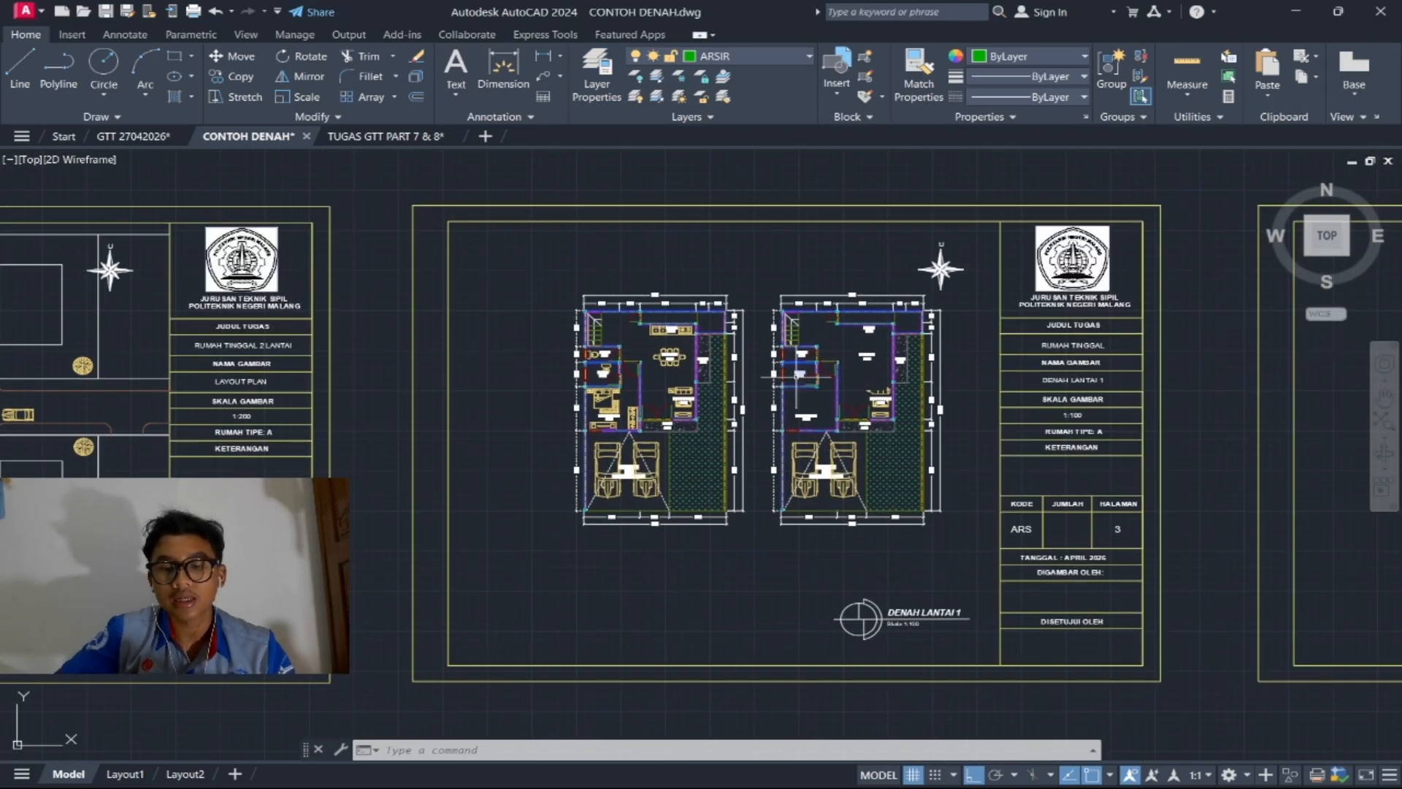
pyautogui.hotkey('ctrl', 'p')
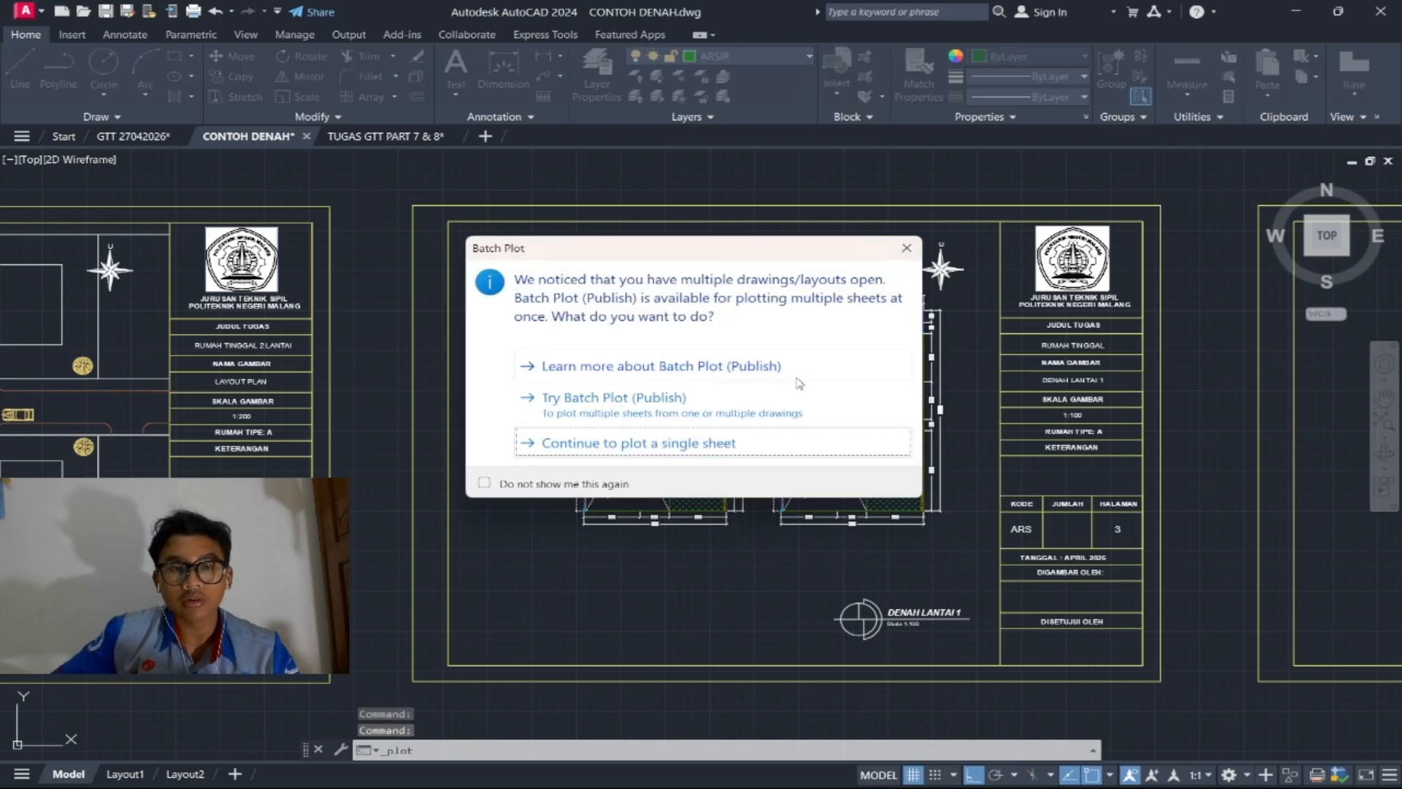
pyautogui.click(721, 443)
pyautogui.click(562, 464)
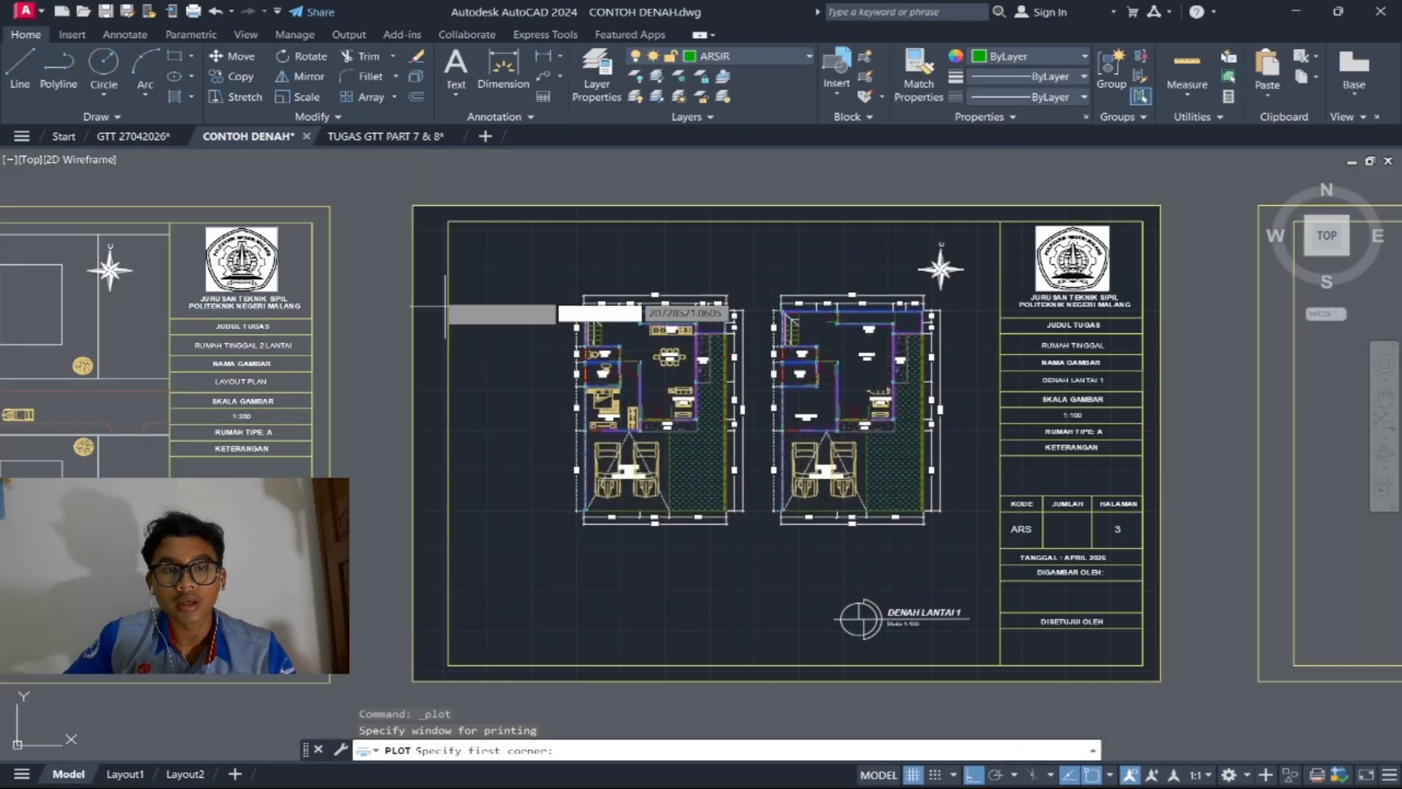
pyautogui.click(414, 206)
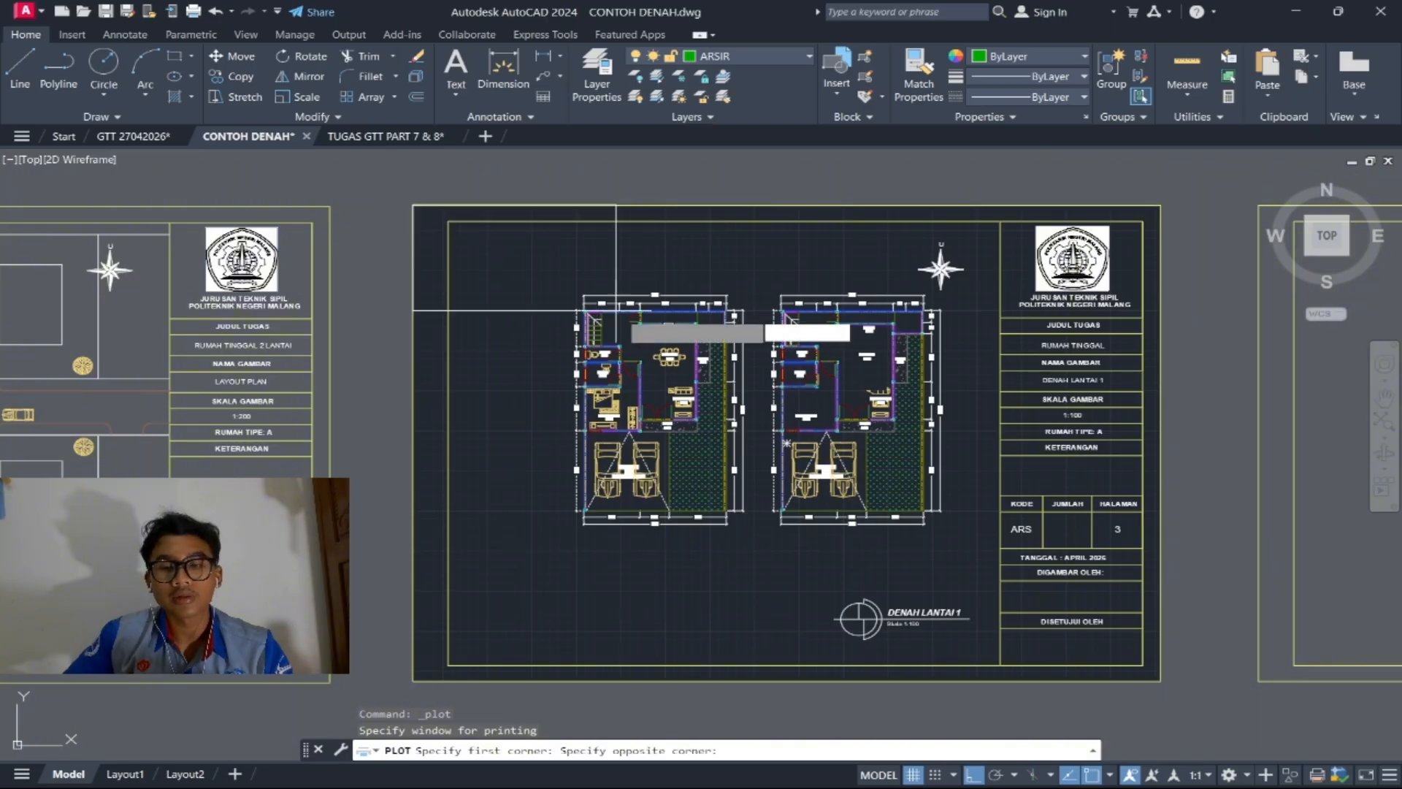
pyautogui.click(1160, 681)
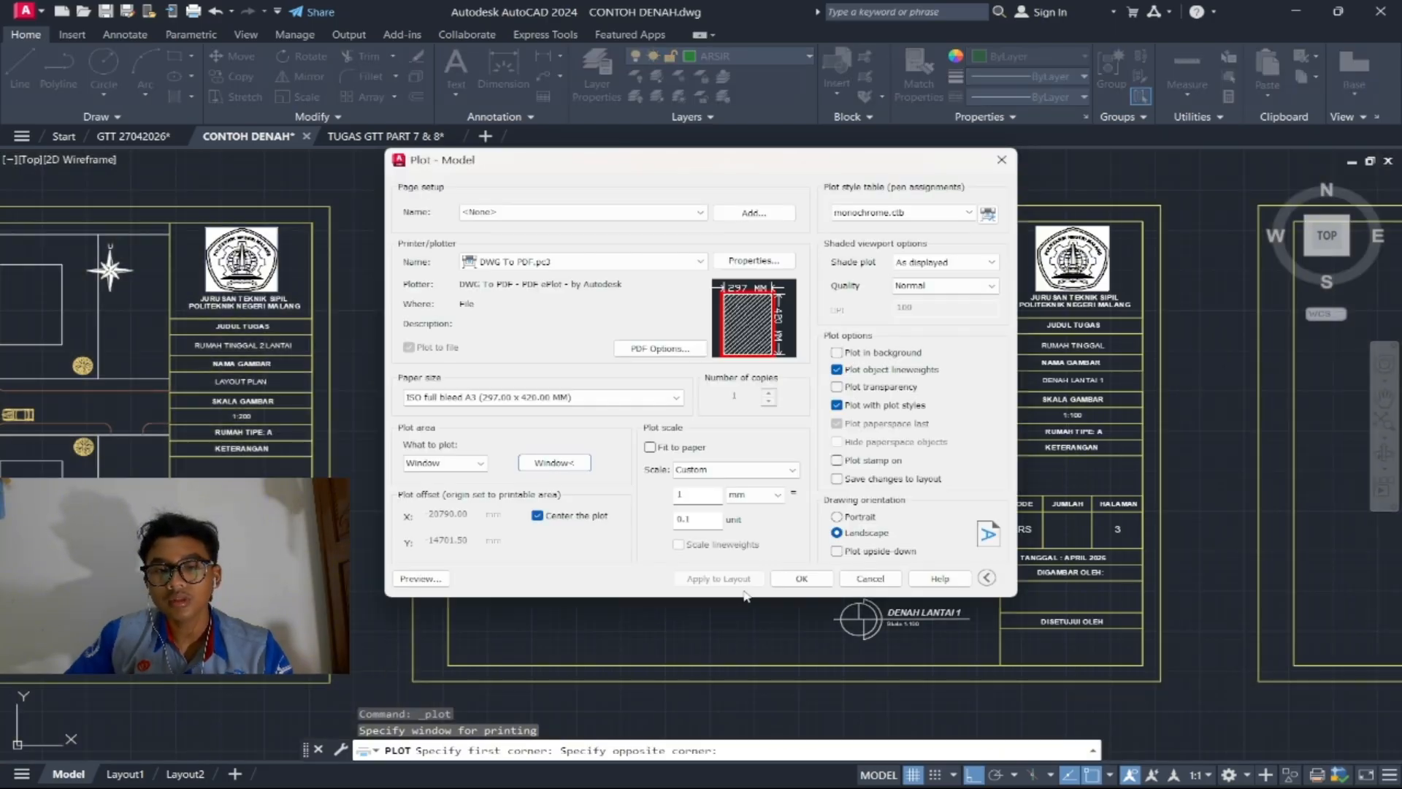
# Step: Fit the plot to the paper, examine the floor plans in the plot preview, and leave the plot without printing
pyautogui.click(420, 579)
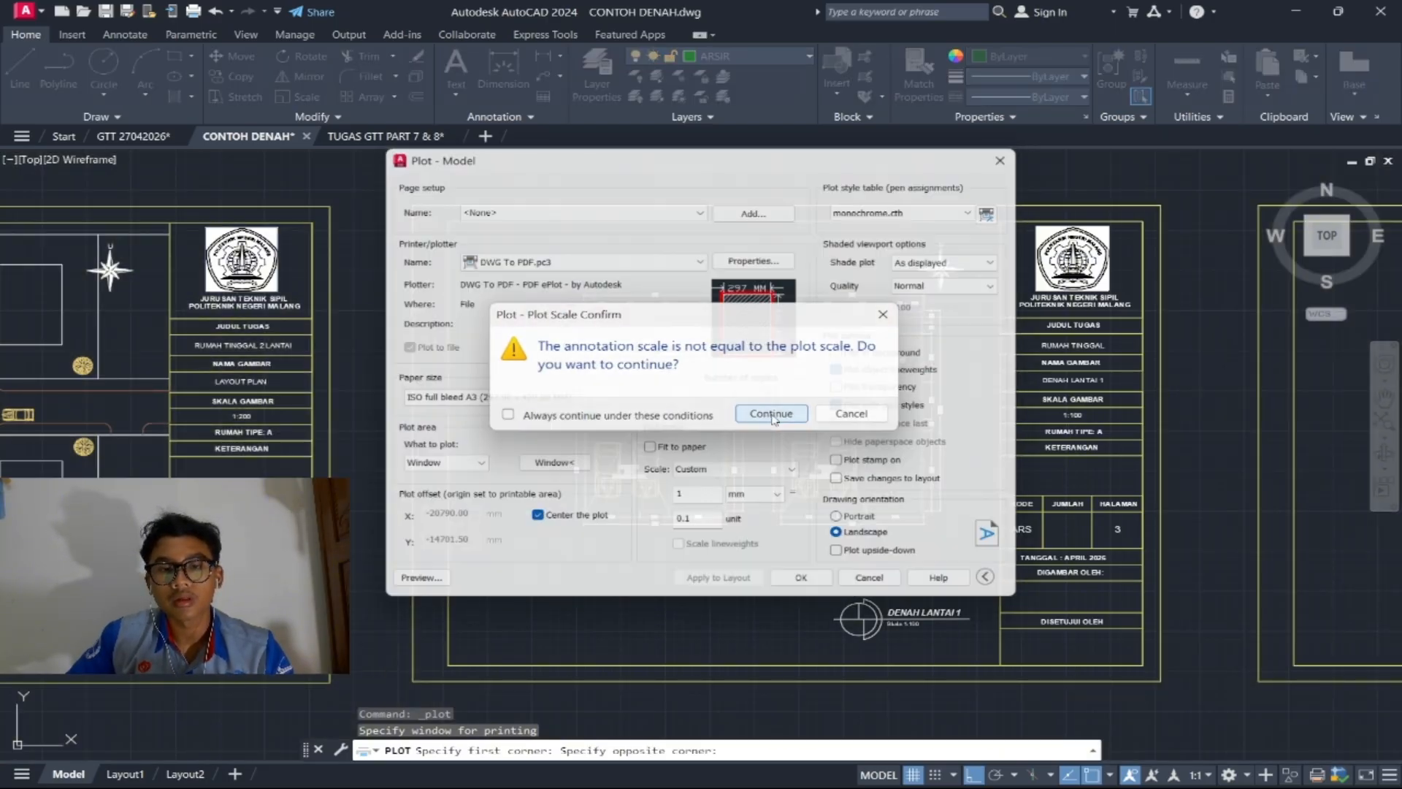
pyautogui.click(772, 413)
pyautogui.press('Escape')
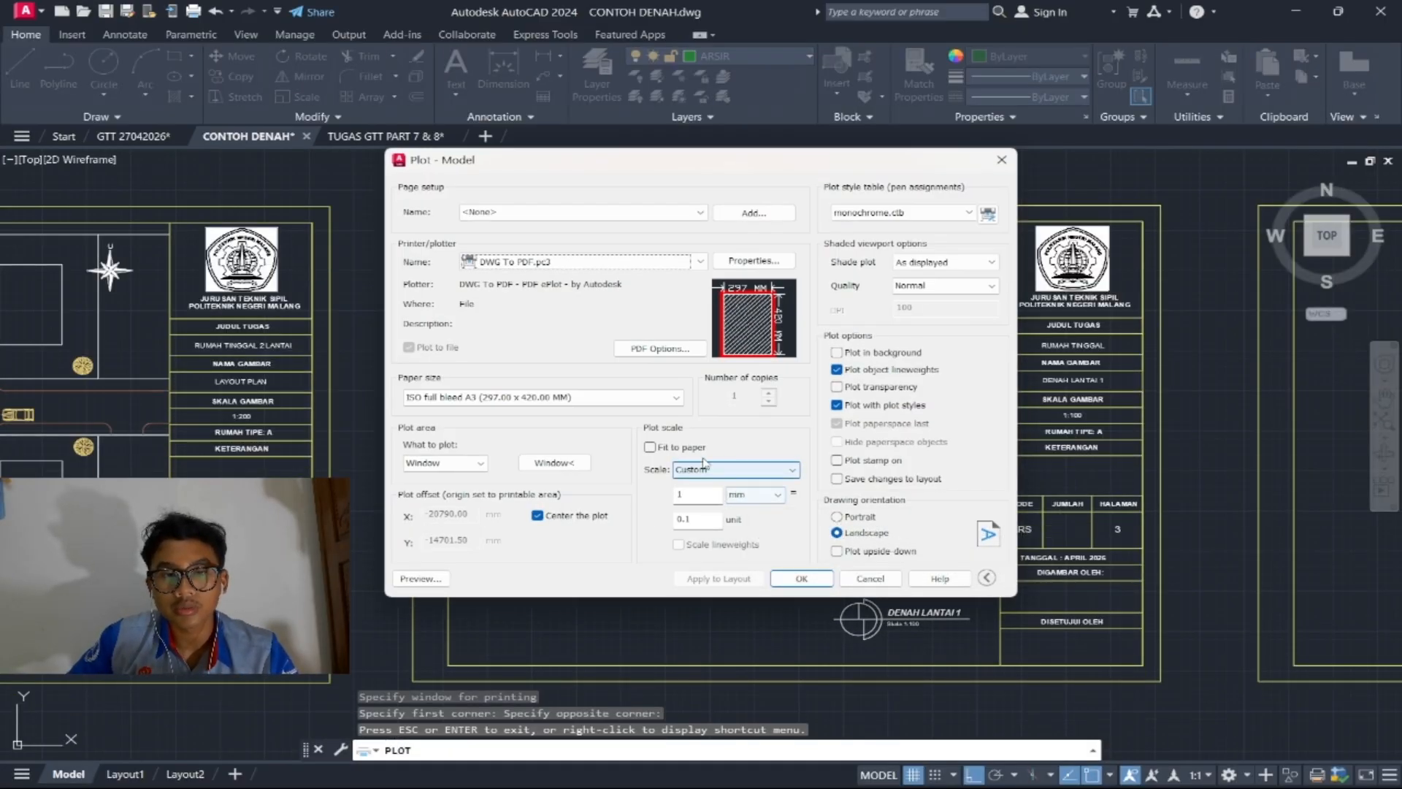
pyautogui.click(649, 447)
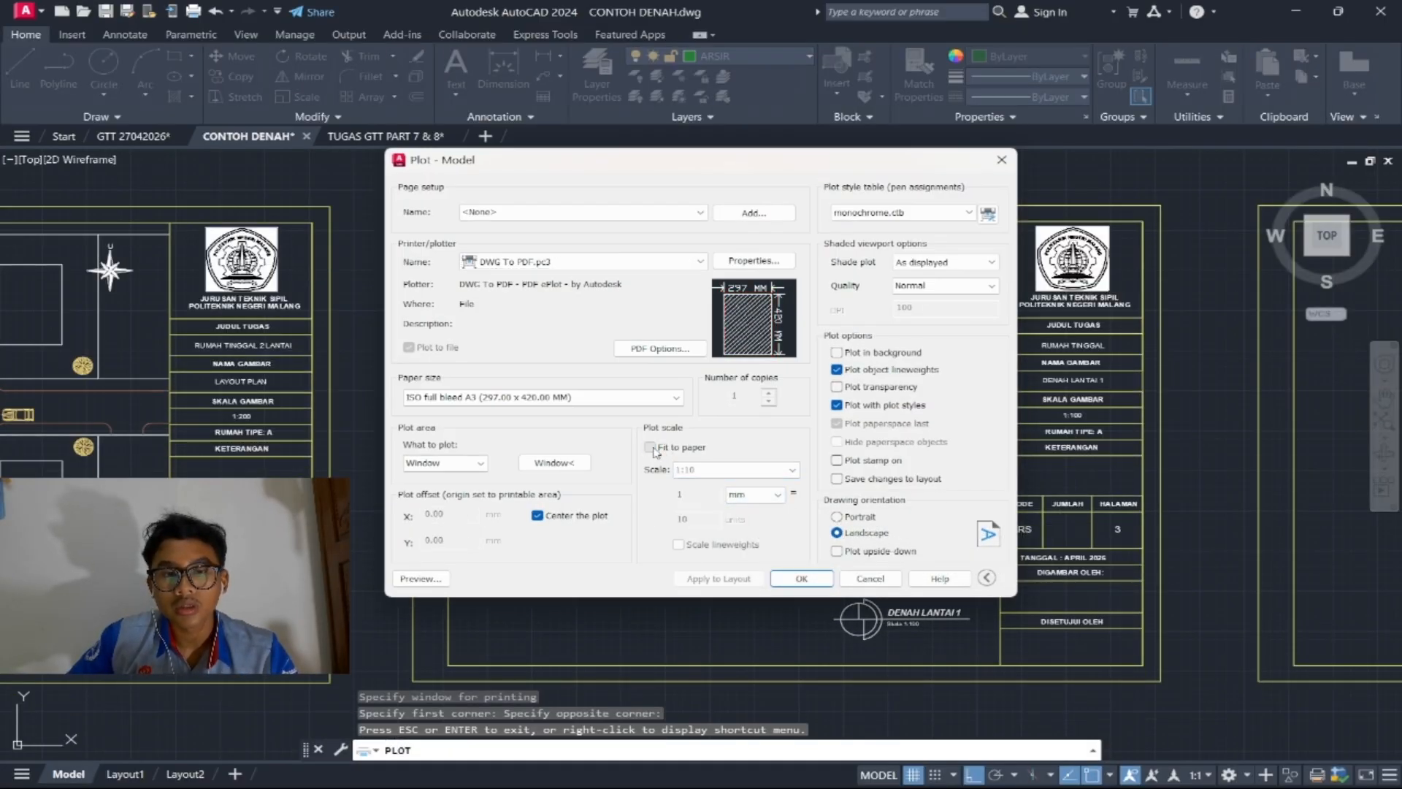
pyautogui.click(419, 579)
pyautogui.scroll(5, 604, 321)
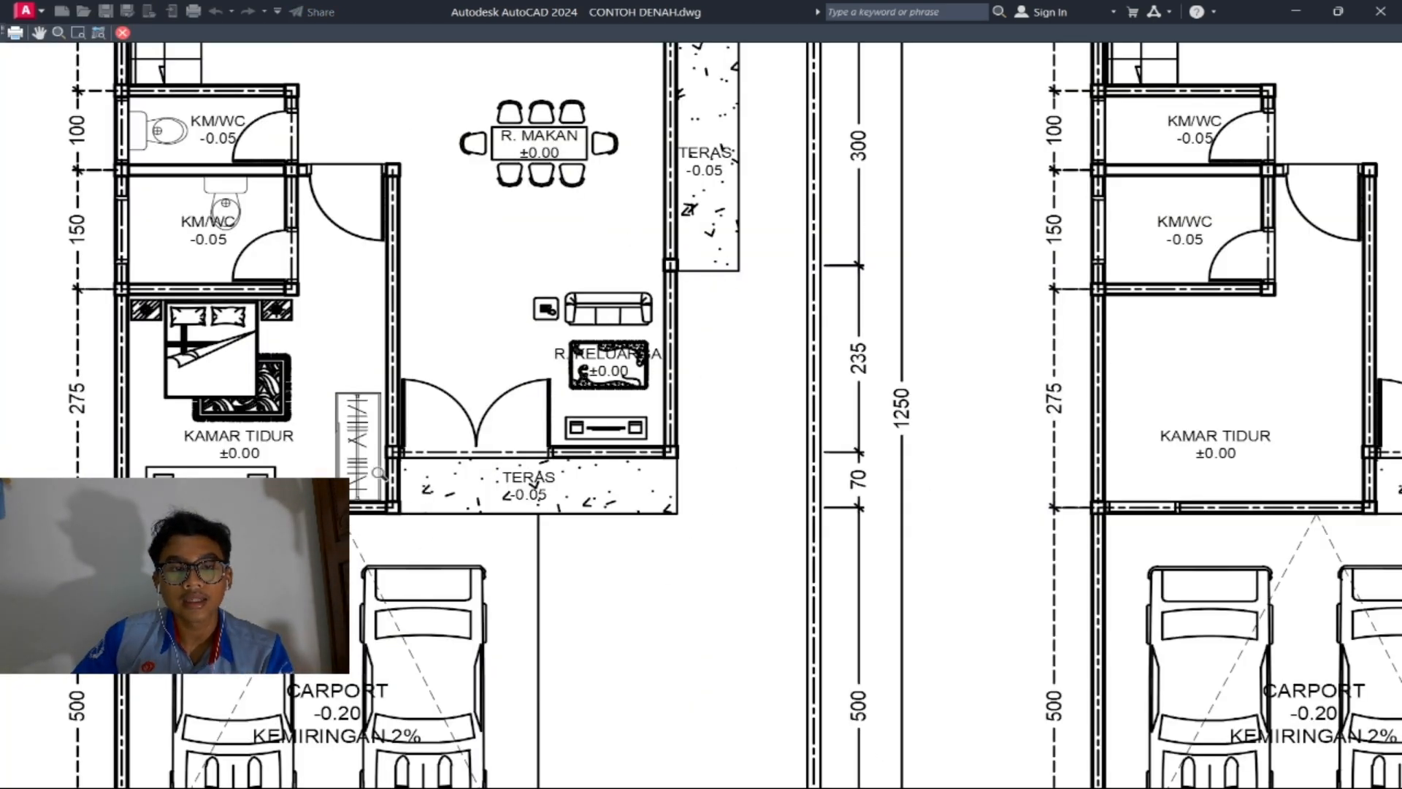
pyautogui.scroll(-5, 404, 322)
pyautogui.press('Escape')
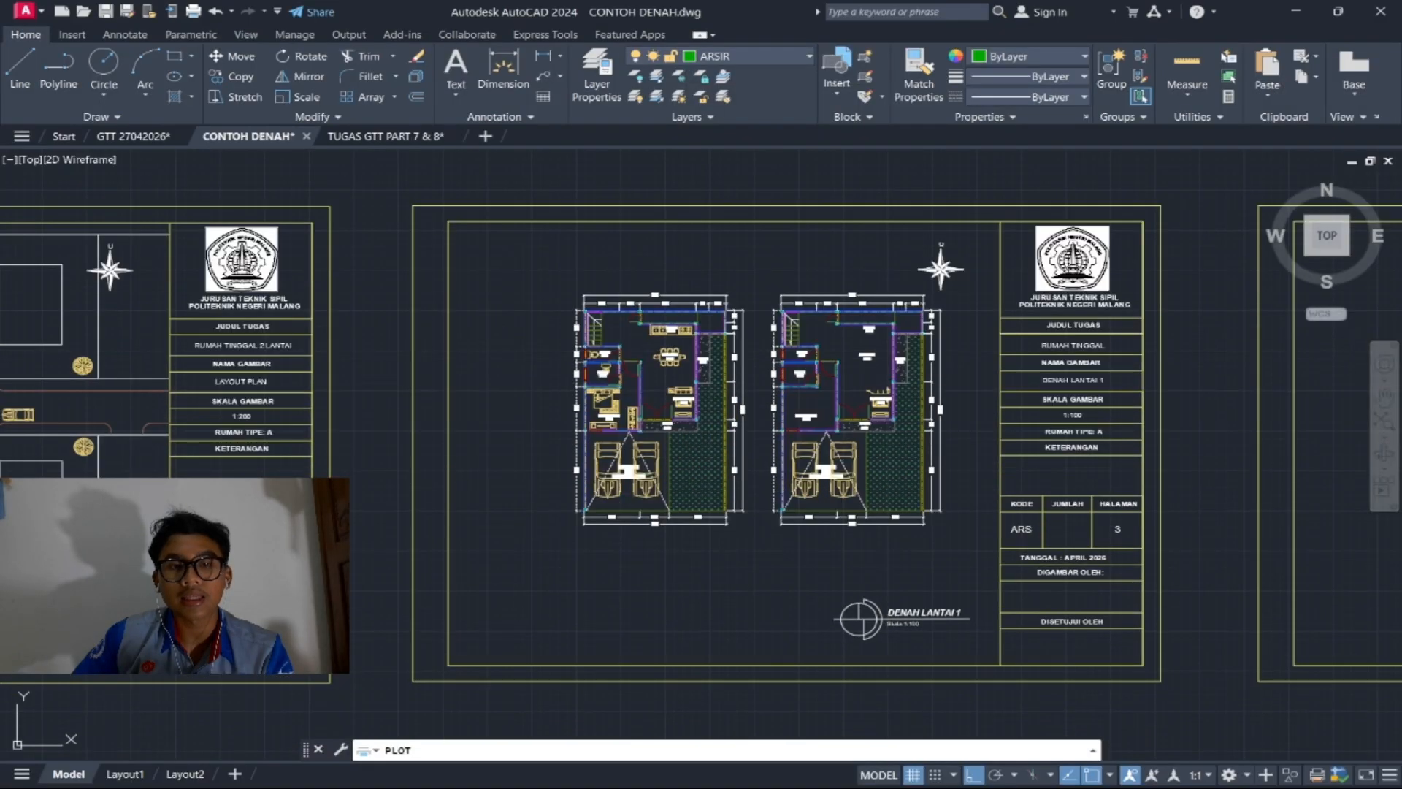
pyautogui.click(1002, 159)
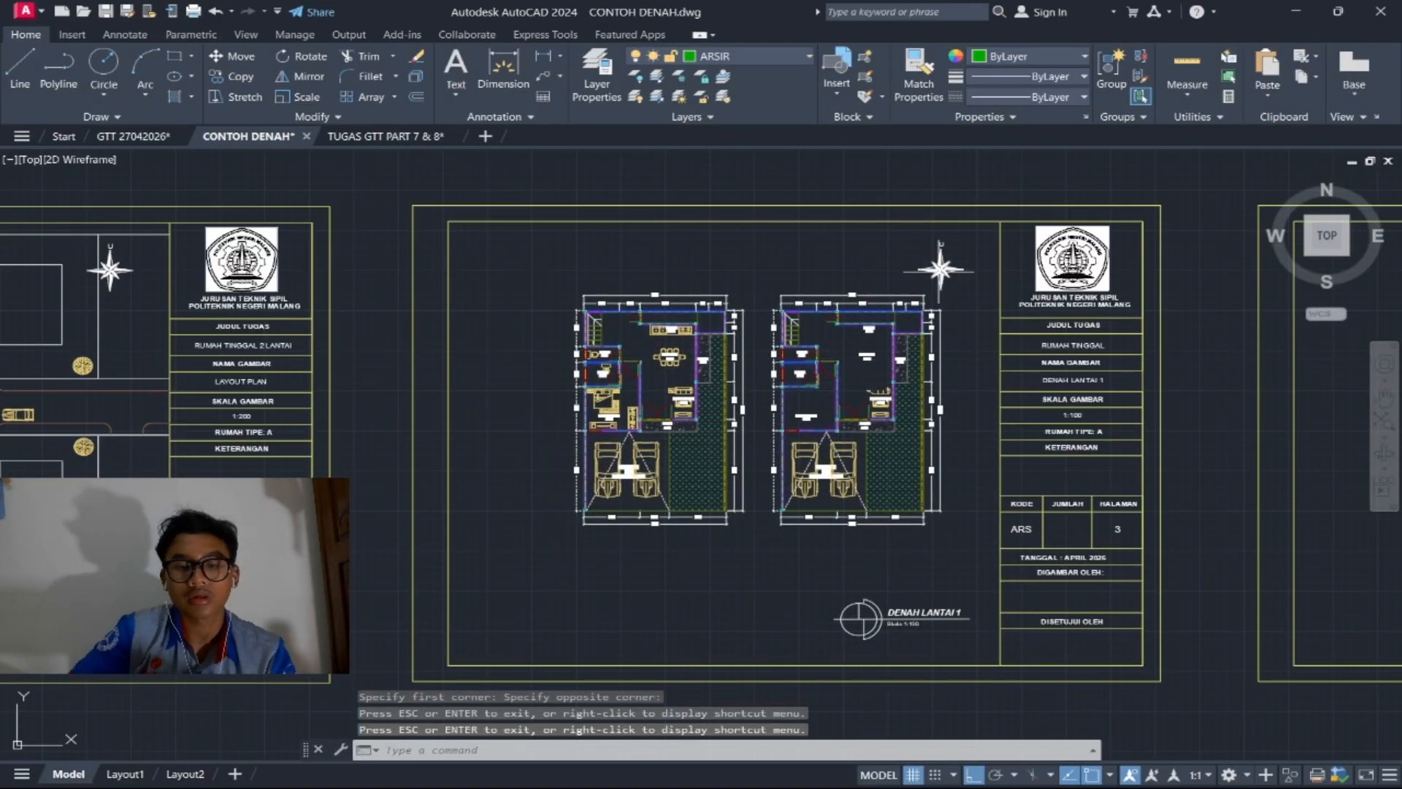
# Step: Turn off plotting for the PRABOT layer in the Layer Properties Manager and close the manager
pyautogui.scroll(5, 945, 289)
pyautogui.scroll(1, 930, 343)
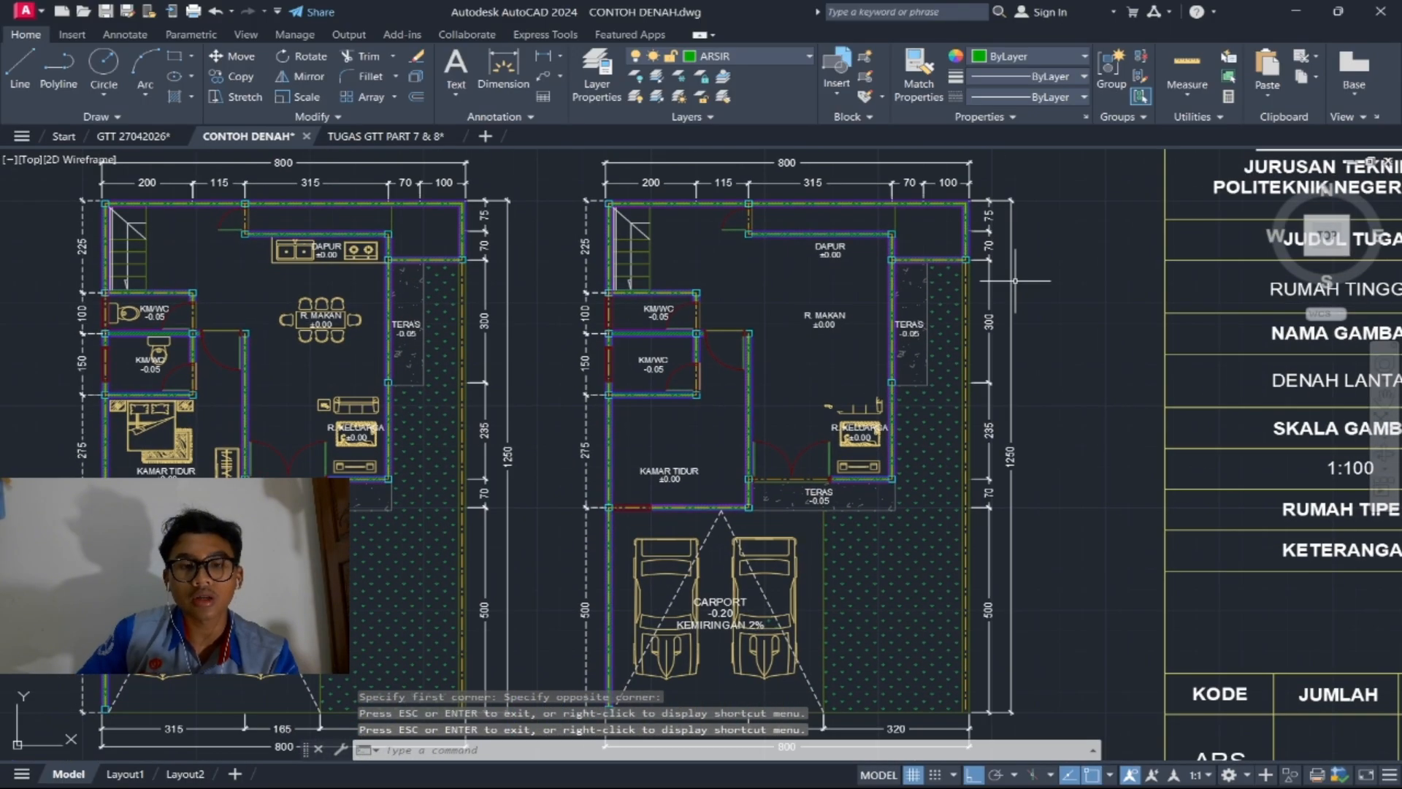
pyautogui.write('la')
pyautogui.press('Return')
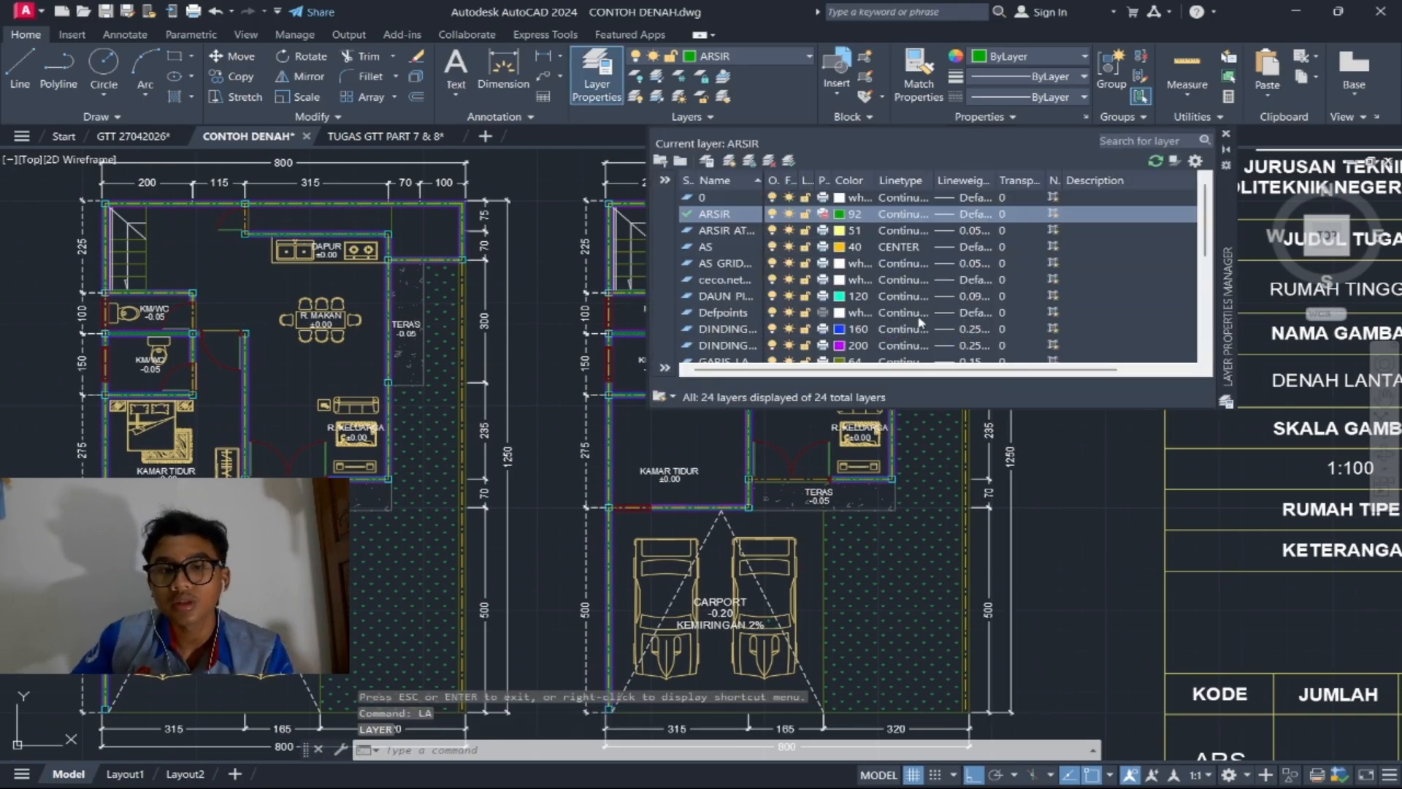
pyautogui.scroll(-1, 810, 252)
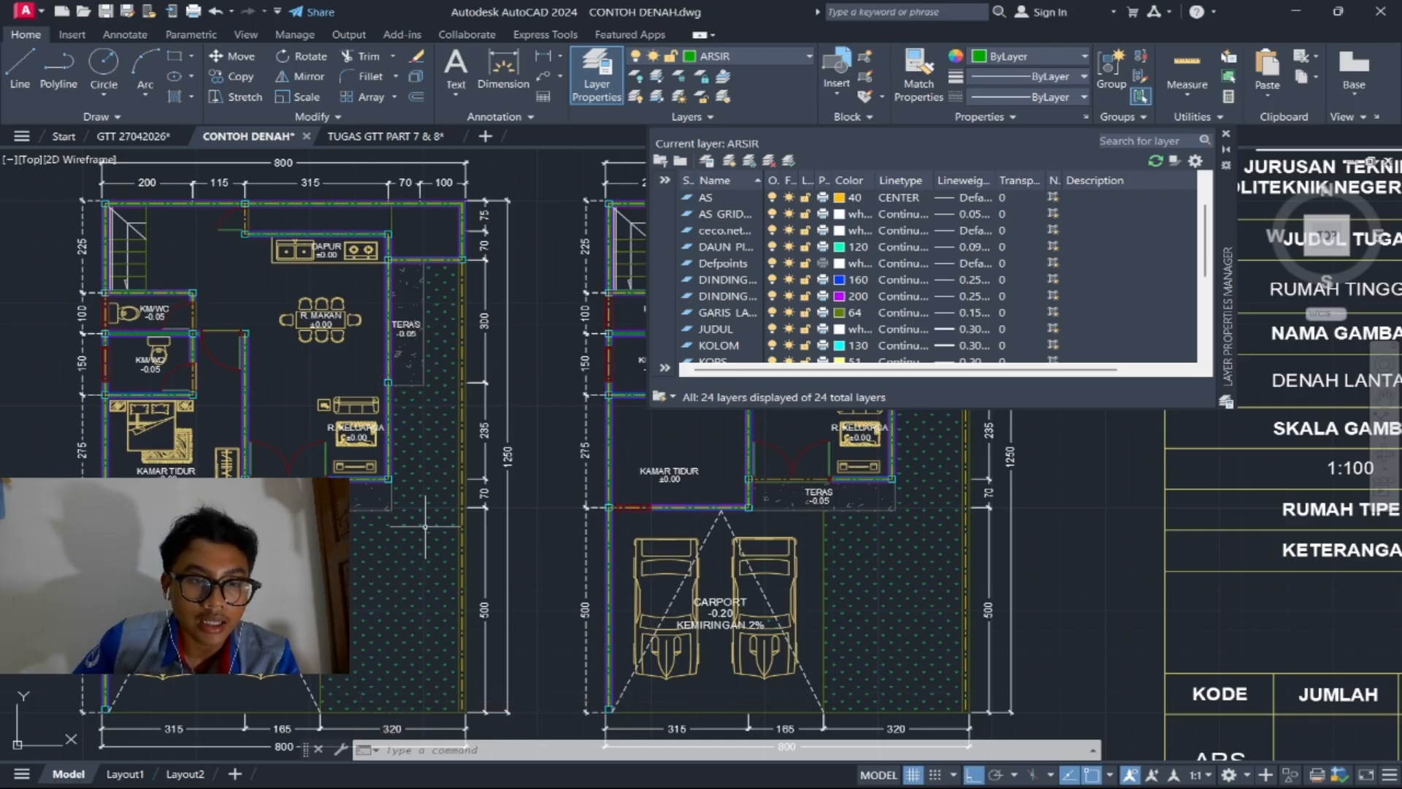
pyautogui.scroll(-3, 767, 293)
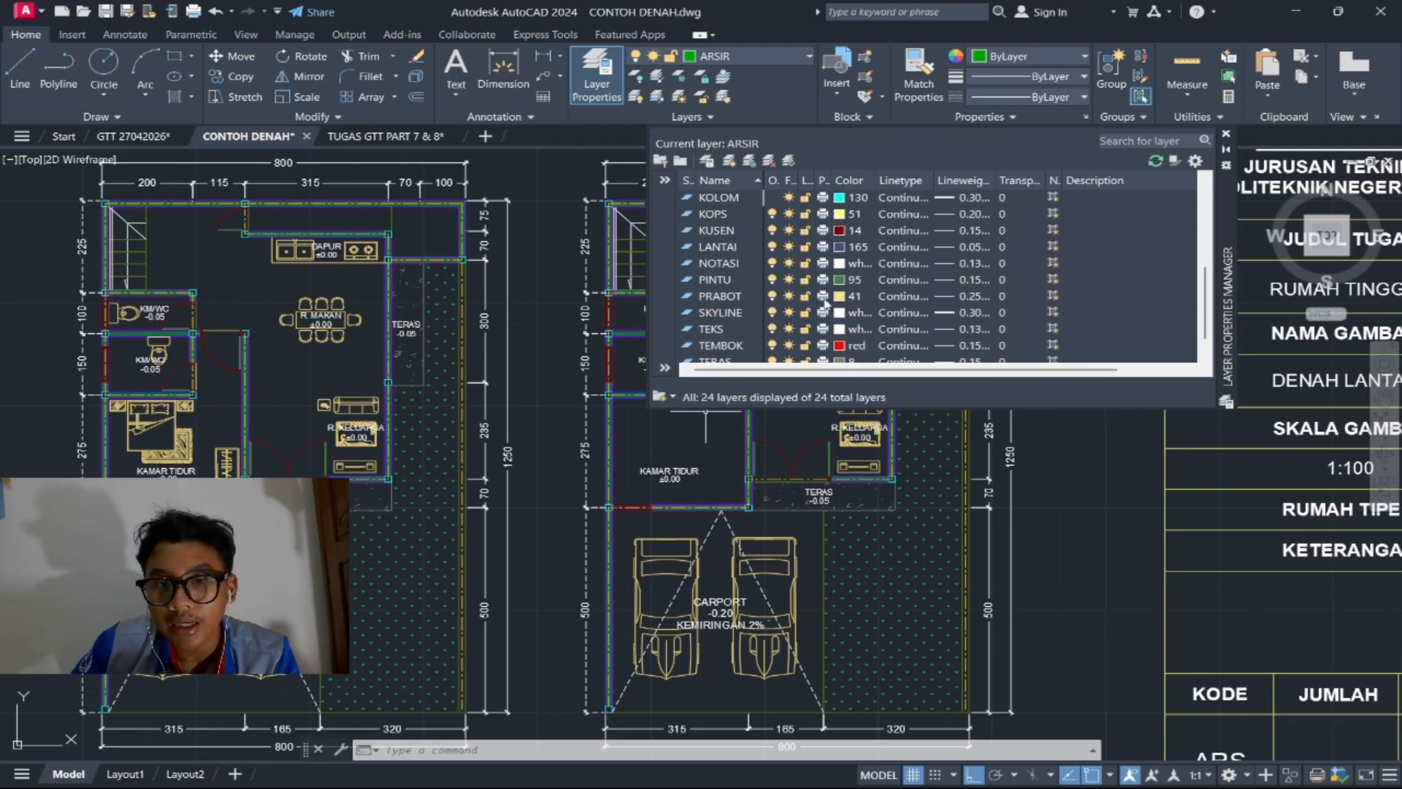
pyautogui.click(823, 297)
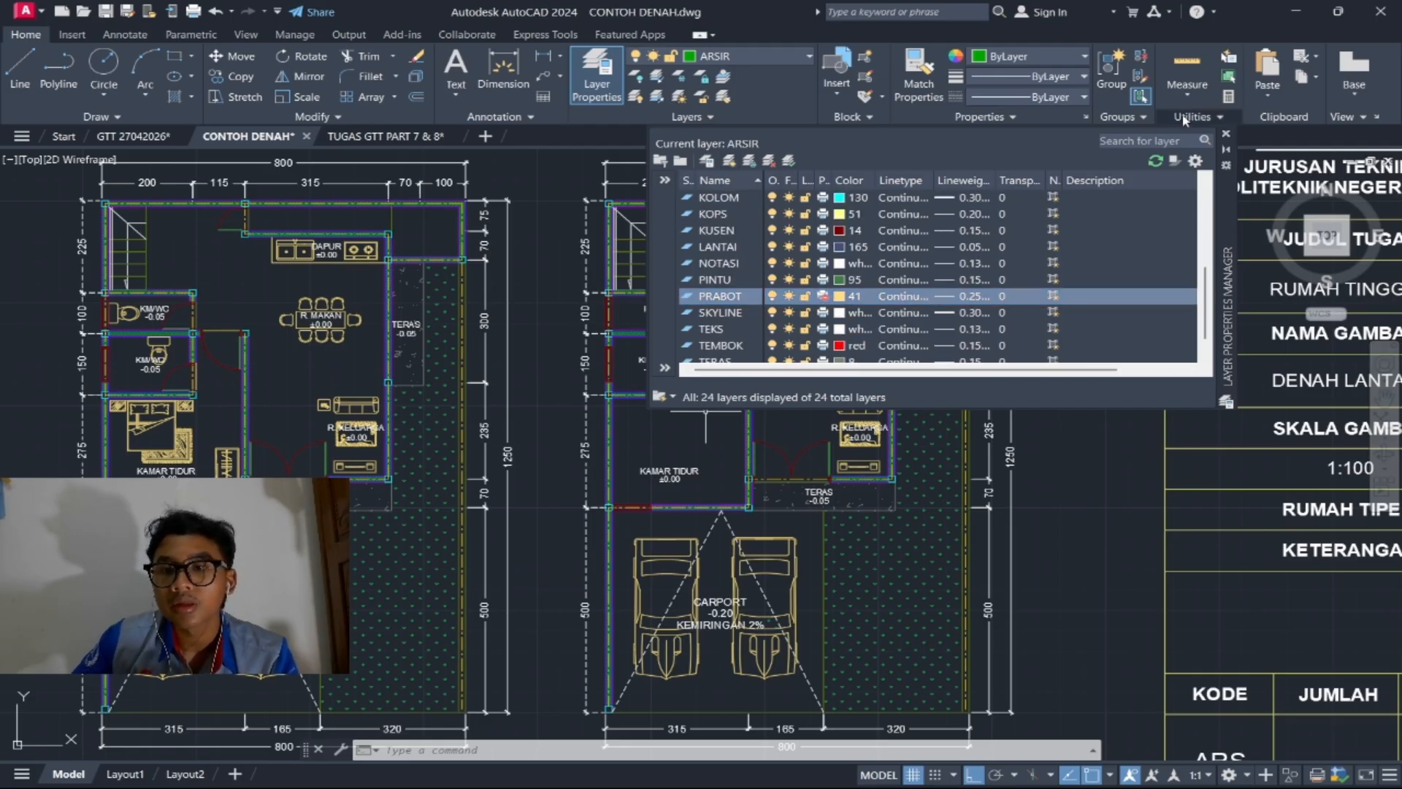
pyautogui.click(1226, 133)
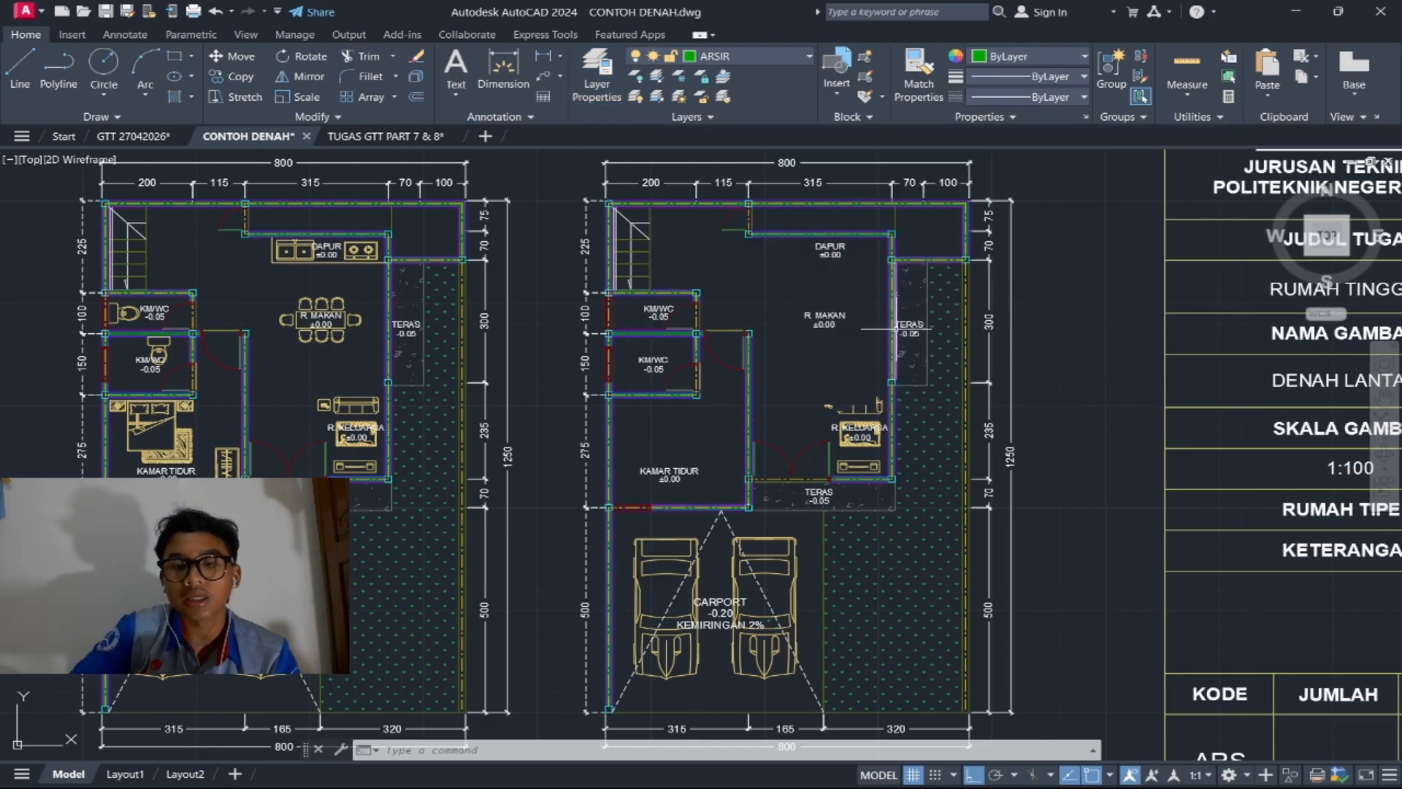
# Step: Preview the single-sheet plot fitted to the paper and check both floor plans for the non-plotting furniture layer
pyautogui.hotkey('ctrl', 'p')
pyautogui.click(741, 444)
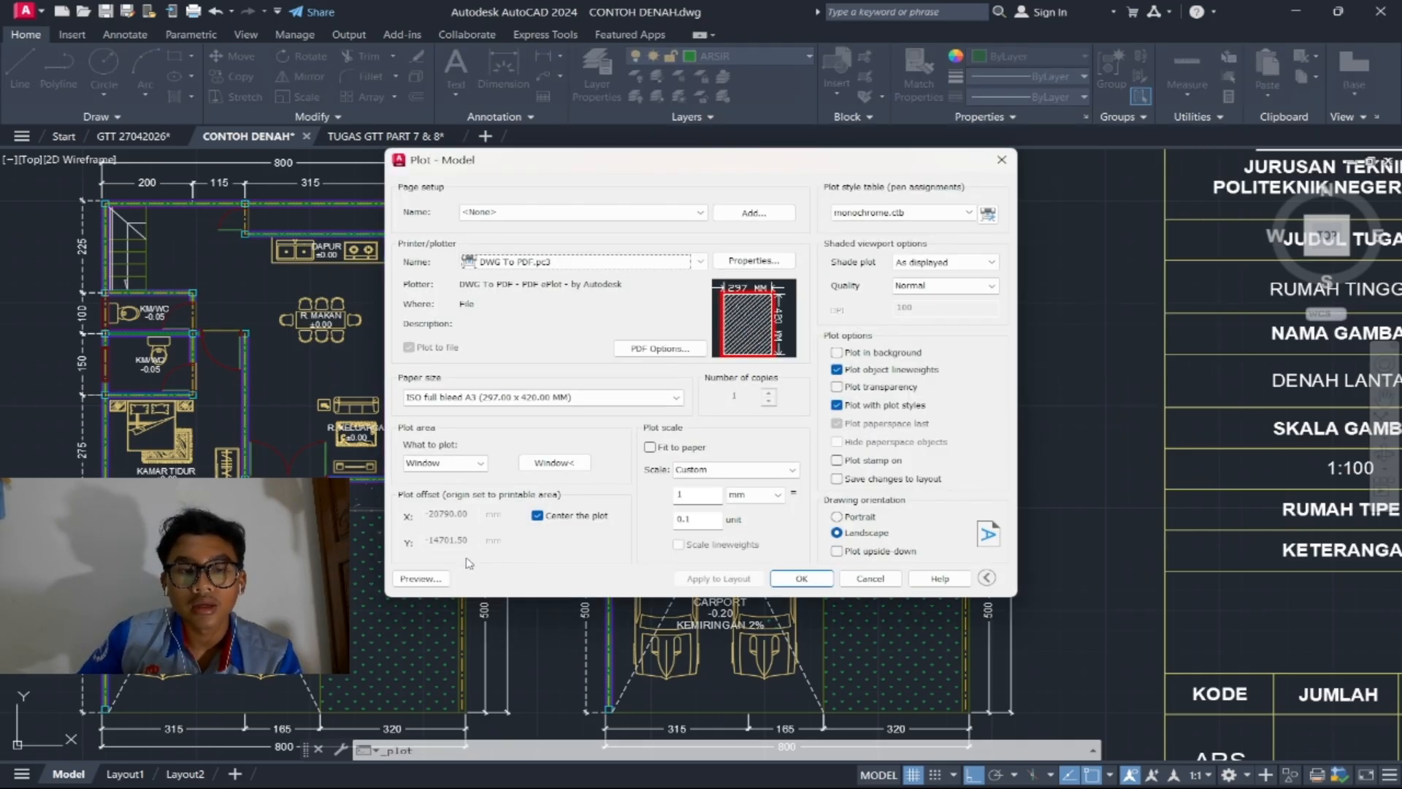
pyautogui.click(801, 578)
pyautogui.click(764, 414)
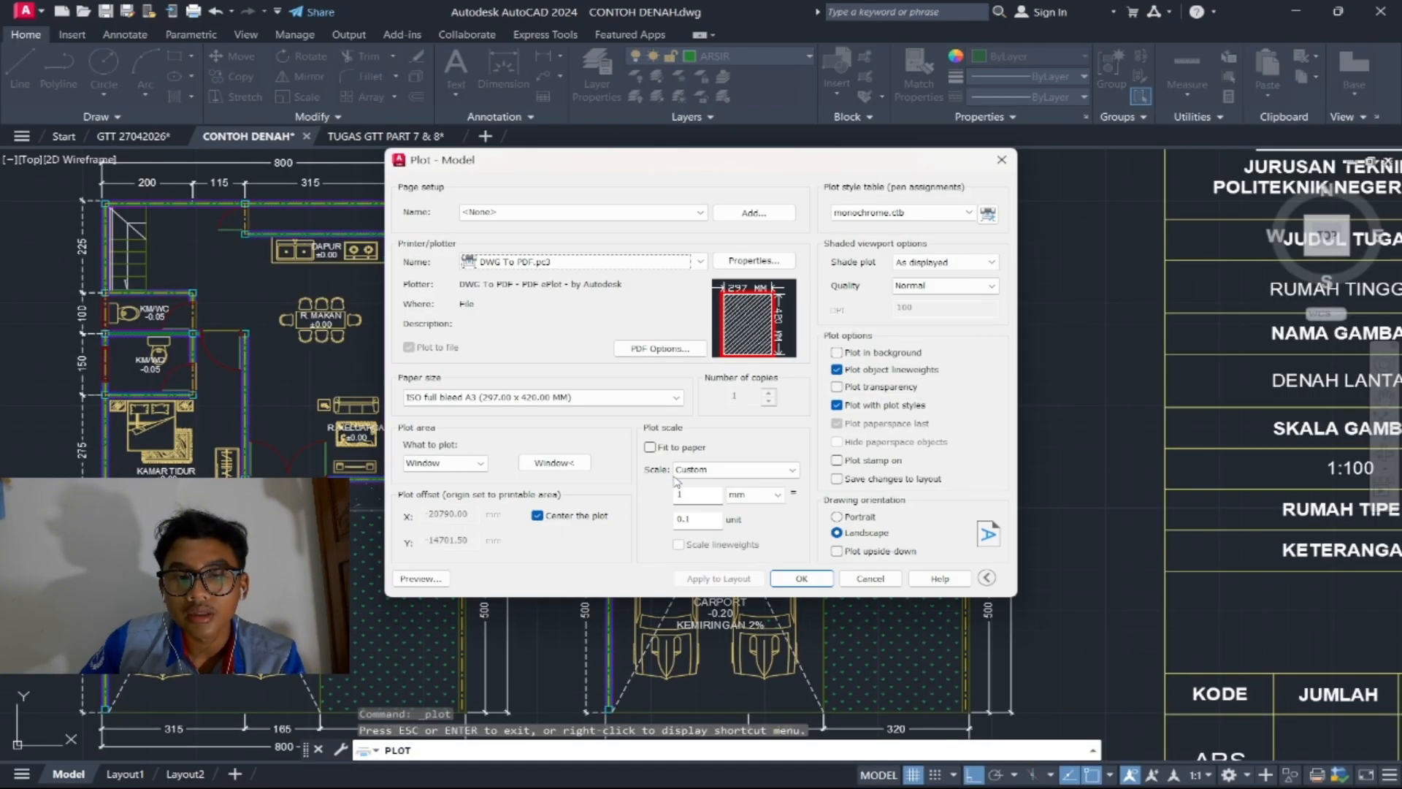
pyautogui.click(649, 446)
pyautogui.click(424, 575)
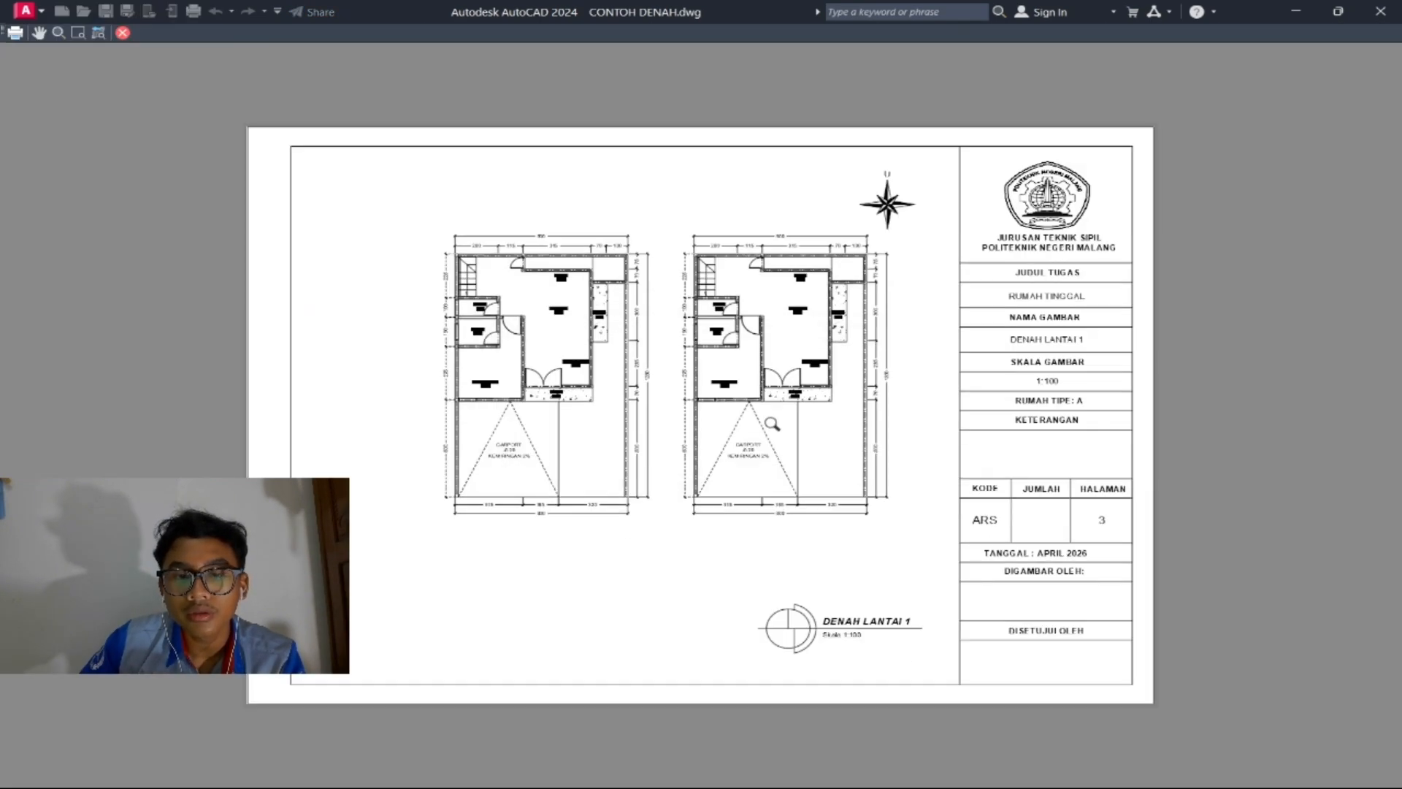
pyautogui.scroll(3, 458, 308)
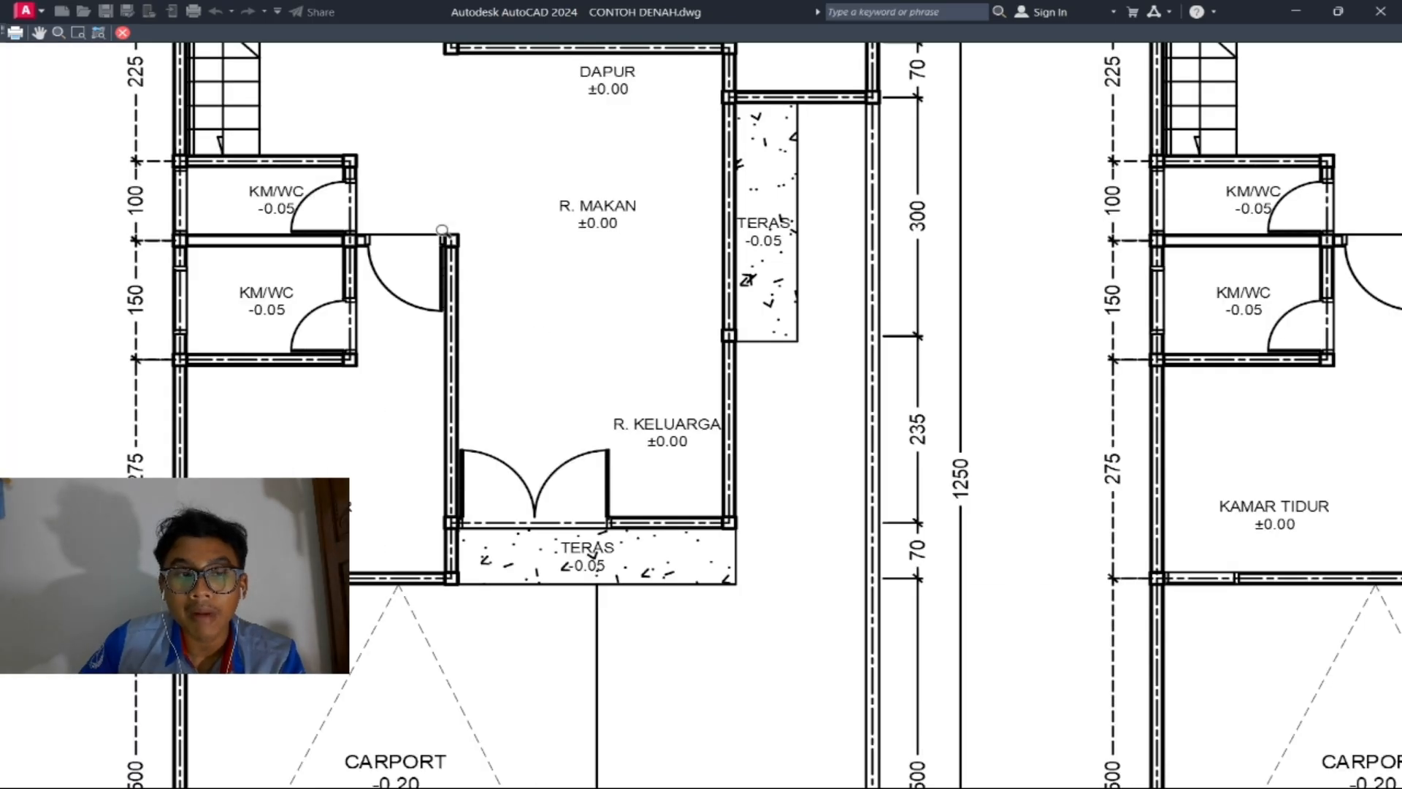
pyautogui.scroll(-5, 422, 245)
pyautogui.scroll(4, 417, 213)
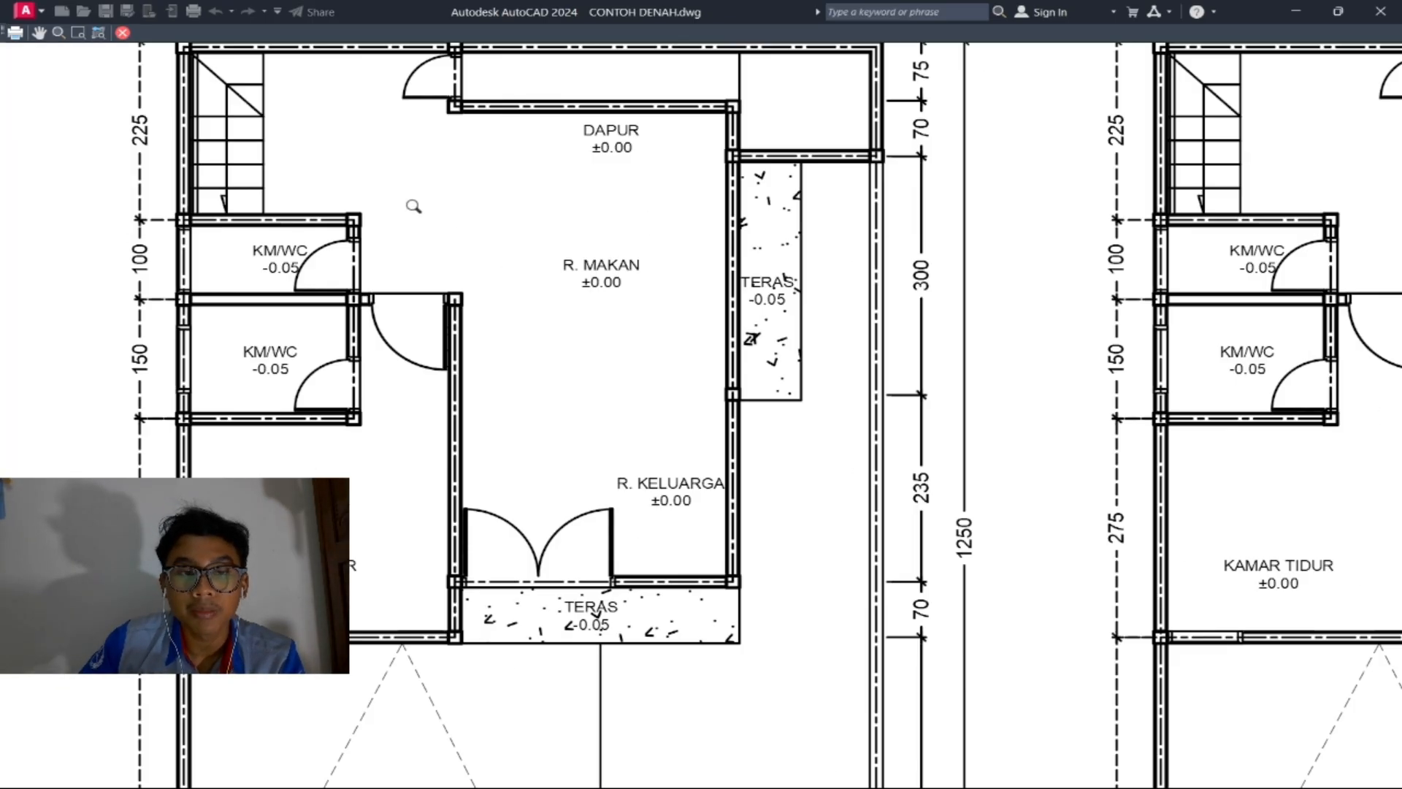
pyautogui.press('Escape')
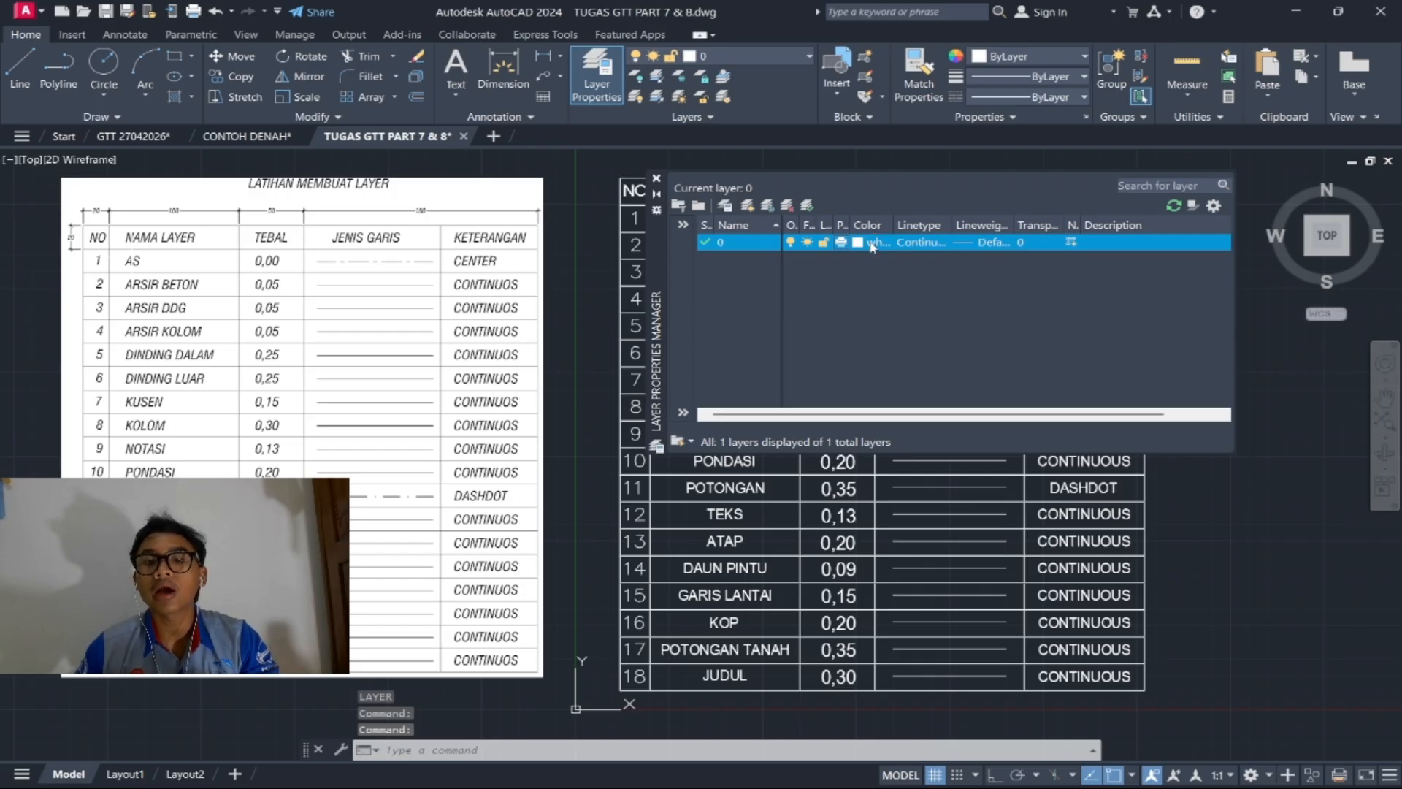
# Step: Examine the index colors available for layer 0 in the TUGAS GTT PART 7 & 8 drawing and leave its color unchanged
pyautogui.click(858, 243)
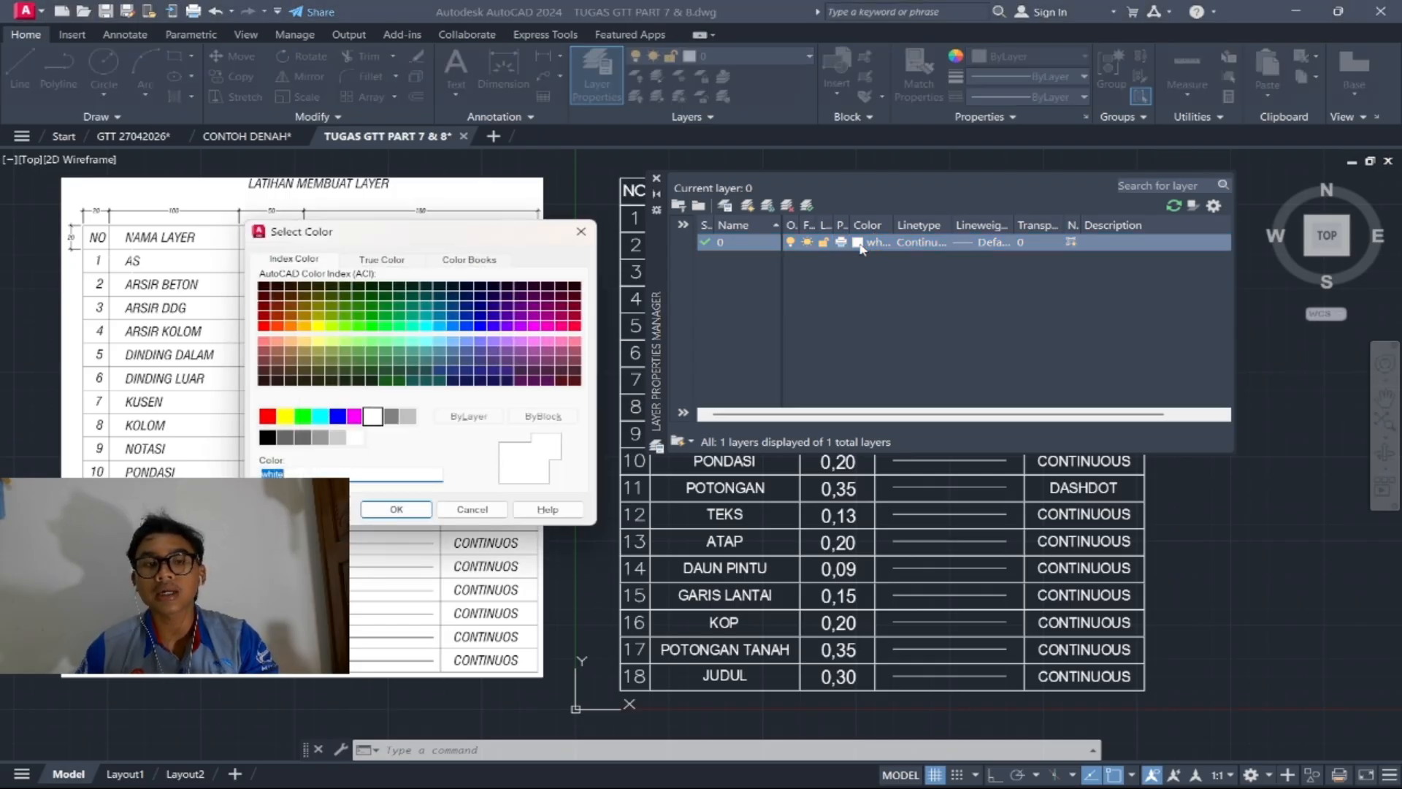
pyautogui.moveTo(453, 245); pyautogui.dragTo(1066, 279)
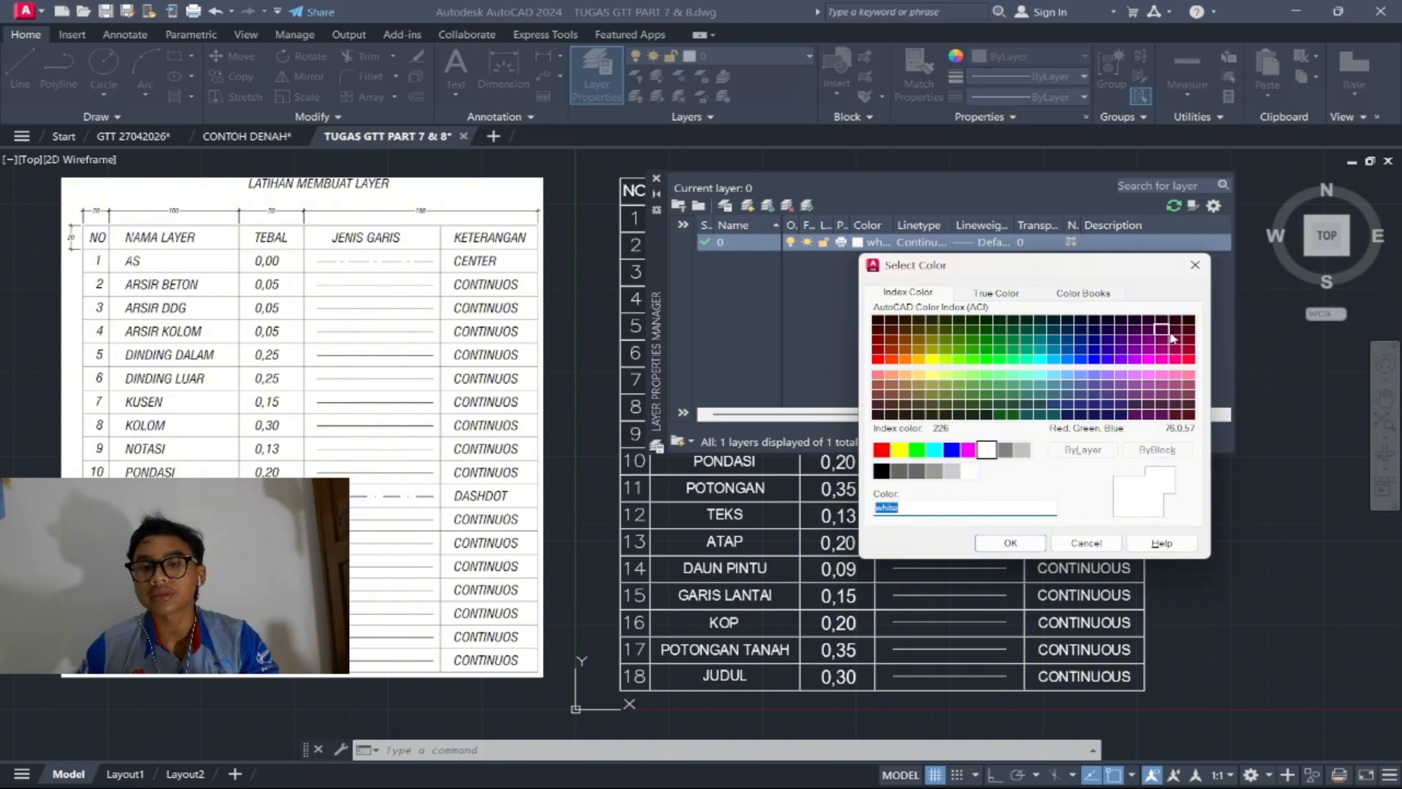
pyautogui.click(1195, 265)
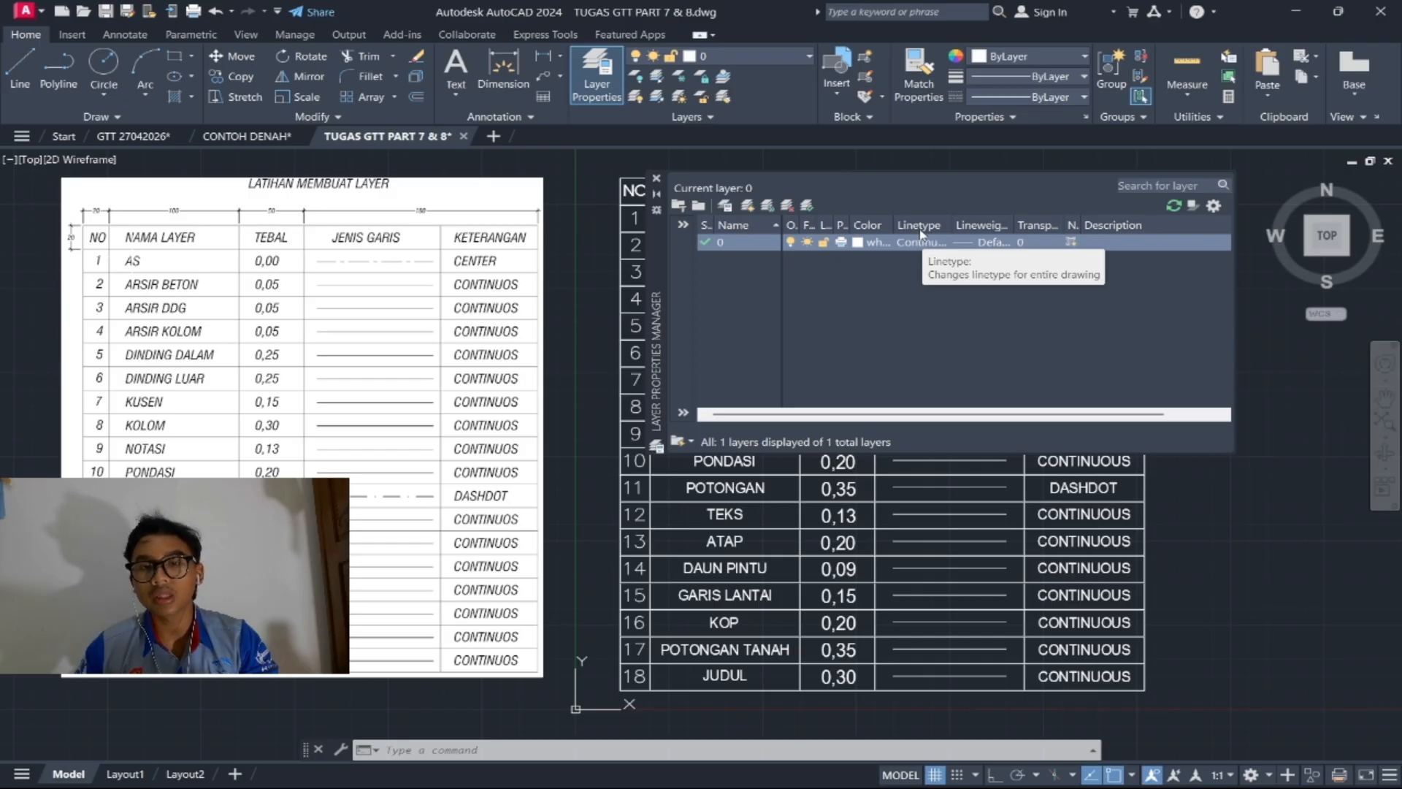
# Step: Browse the loadable linetypes in acad.lin for layer 0 and leave the selection without loading any
pyautogui.click(920, 241)
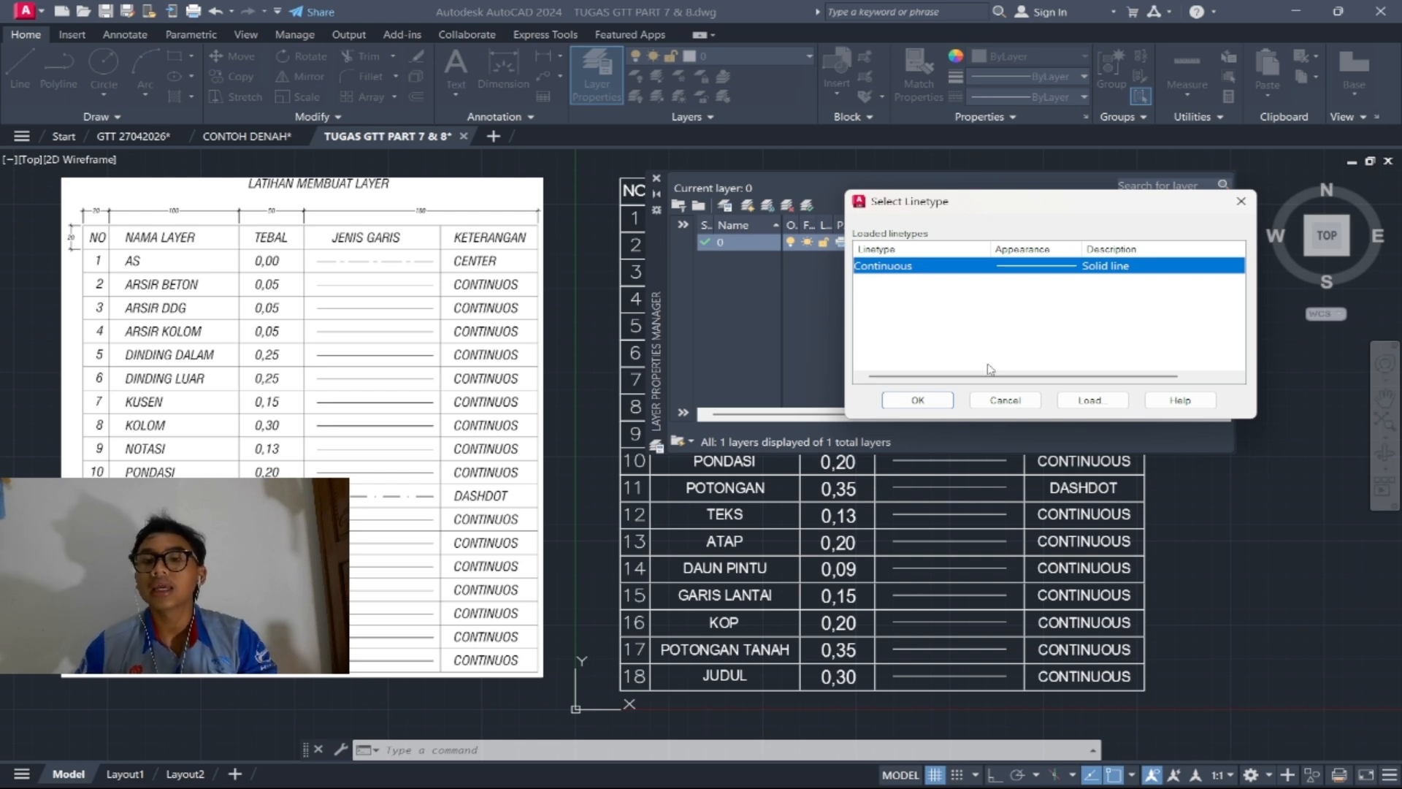
pyautogui.click(1090, 400)
pyautogui.moveTo(351, 262); pyautogui.dragTo(820, 330)
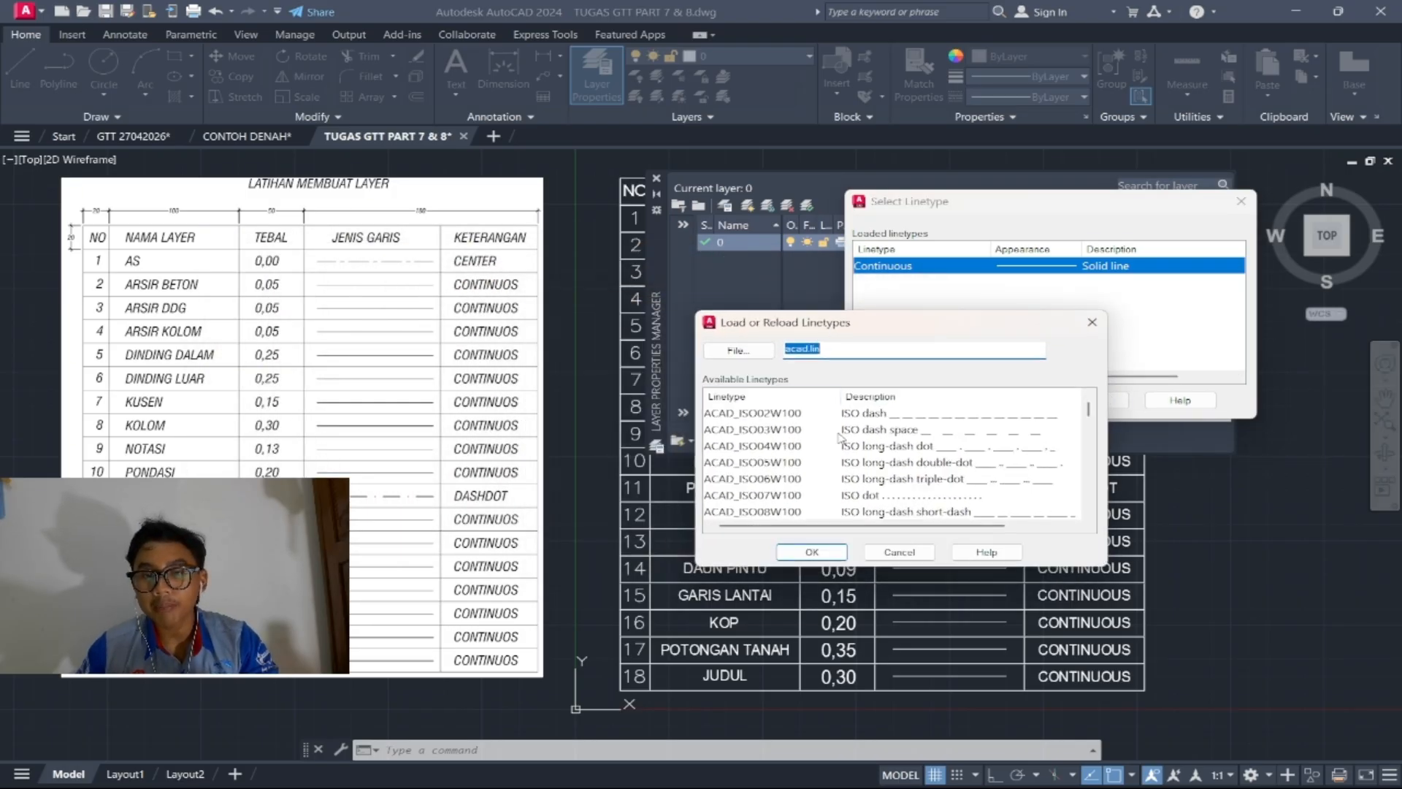
pyautogui.scroll(-1, 839, 436)
pyautogui.scroll(-8, 839, 440)
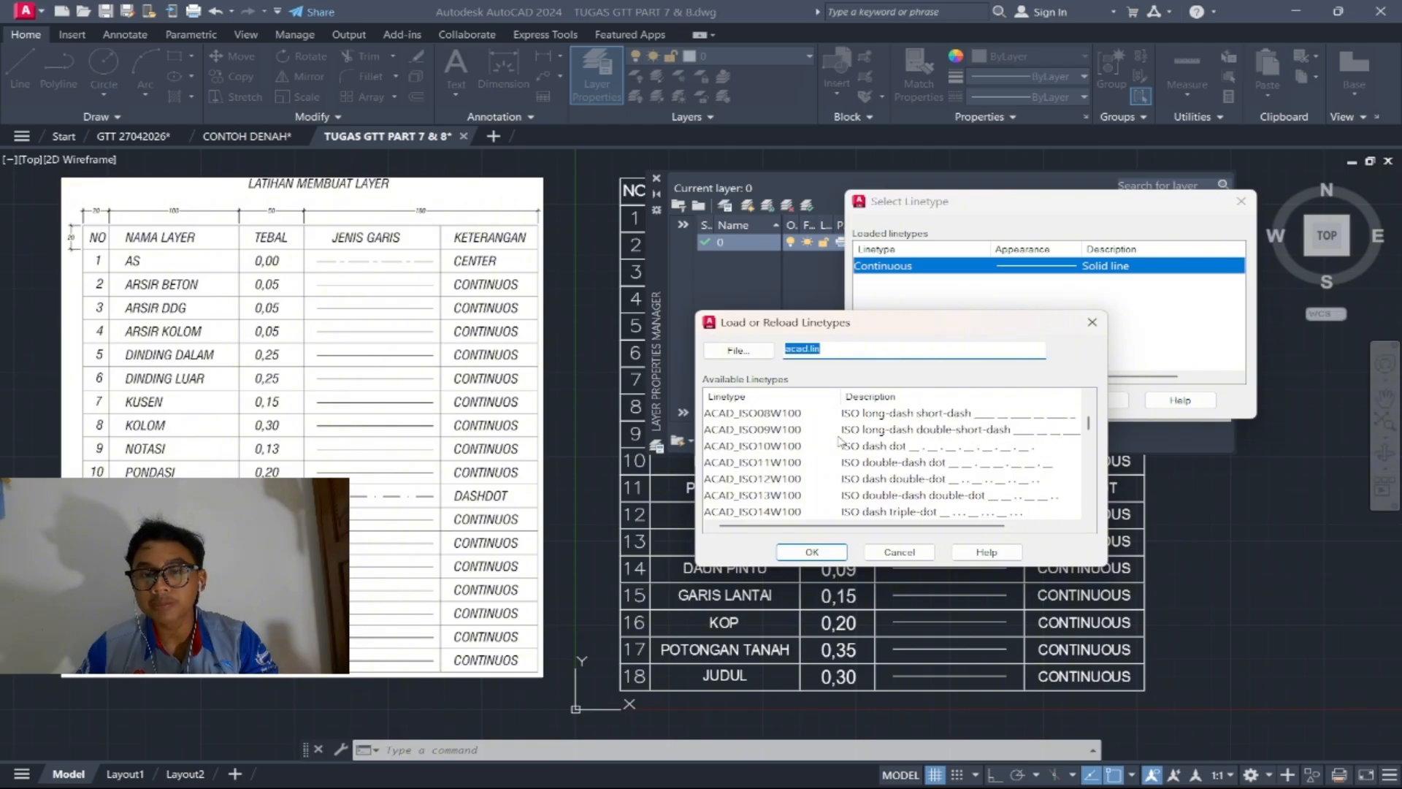
pyautogui.scroll(-4, 862, 478)
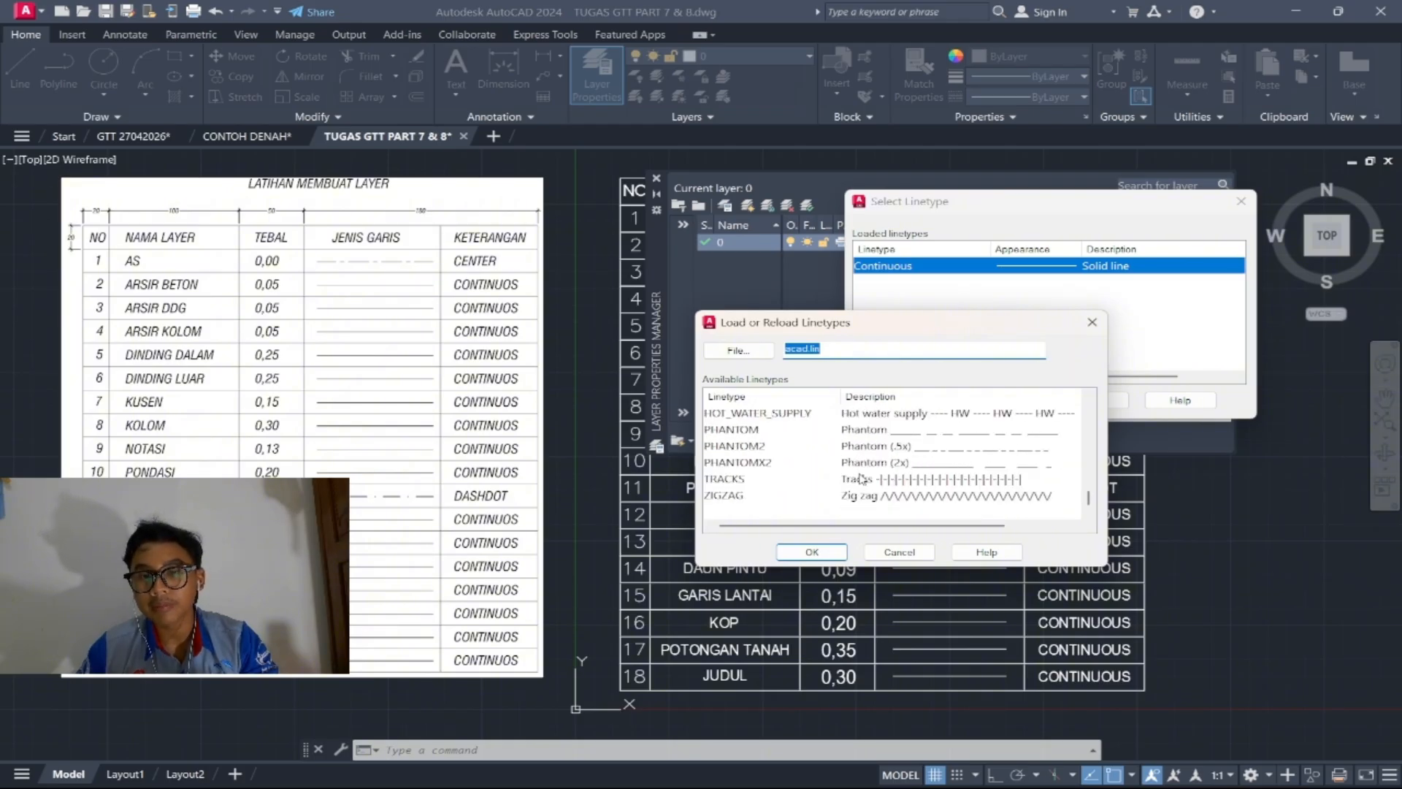
pyautogui.scroll(7, 862, 479)
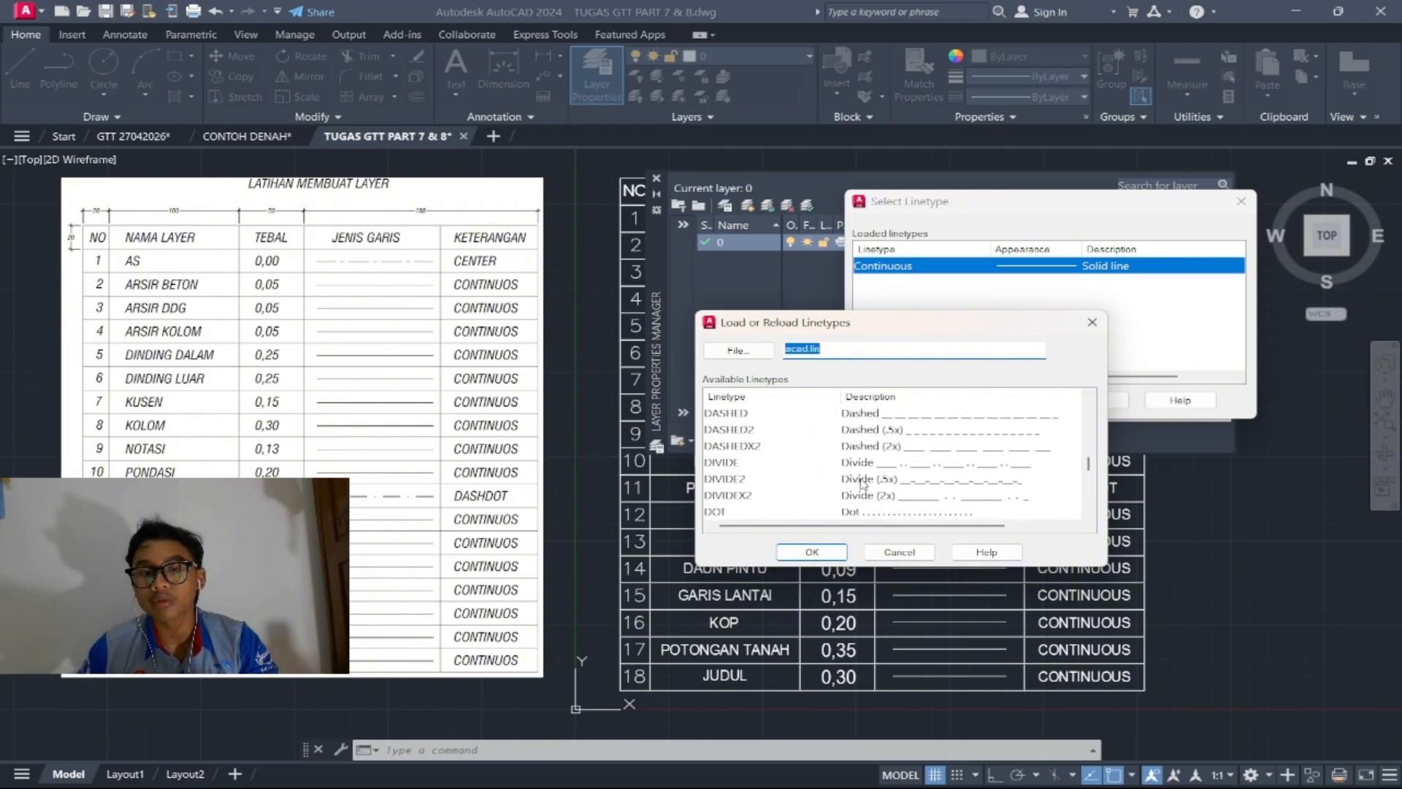
pyautogui.click(1092, 322)
pyautogui.click(1241, 201)
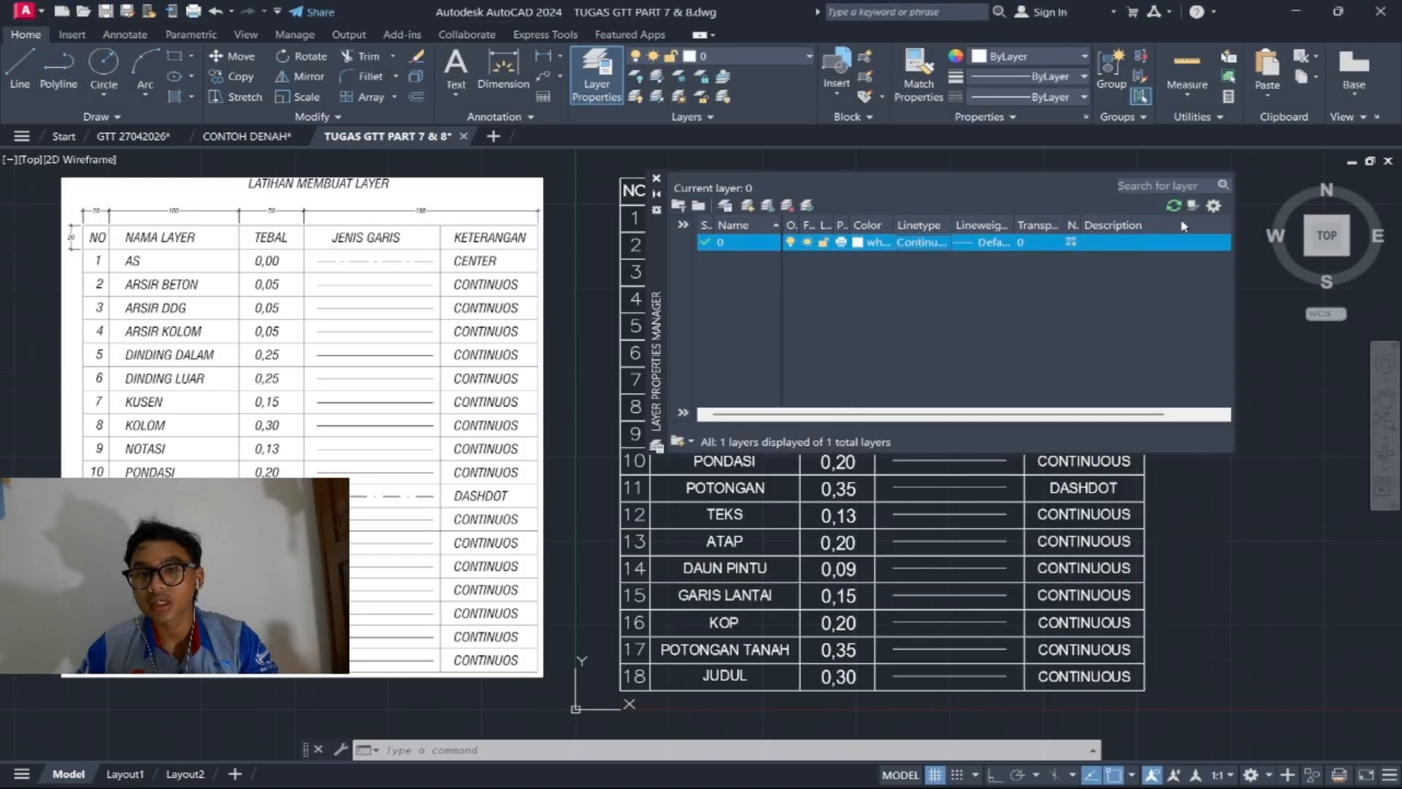
# Step: Browse the available lineweights for layer 0 up to the thickest ones and leave without choosing any
pyautogui.click(967, 244)
pyautogui.moveTo(379, 242); pyautogui.dragTo(762, 229)
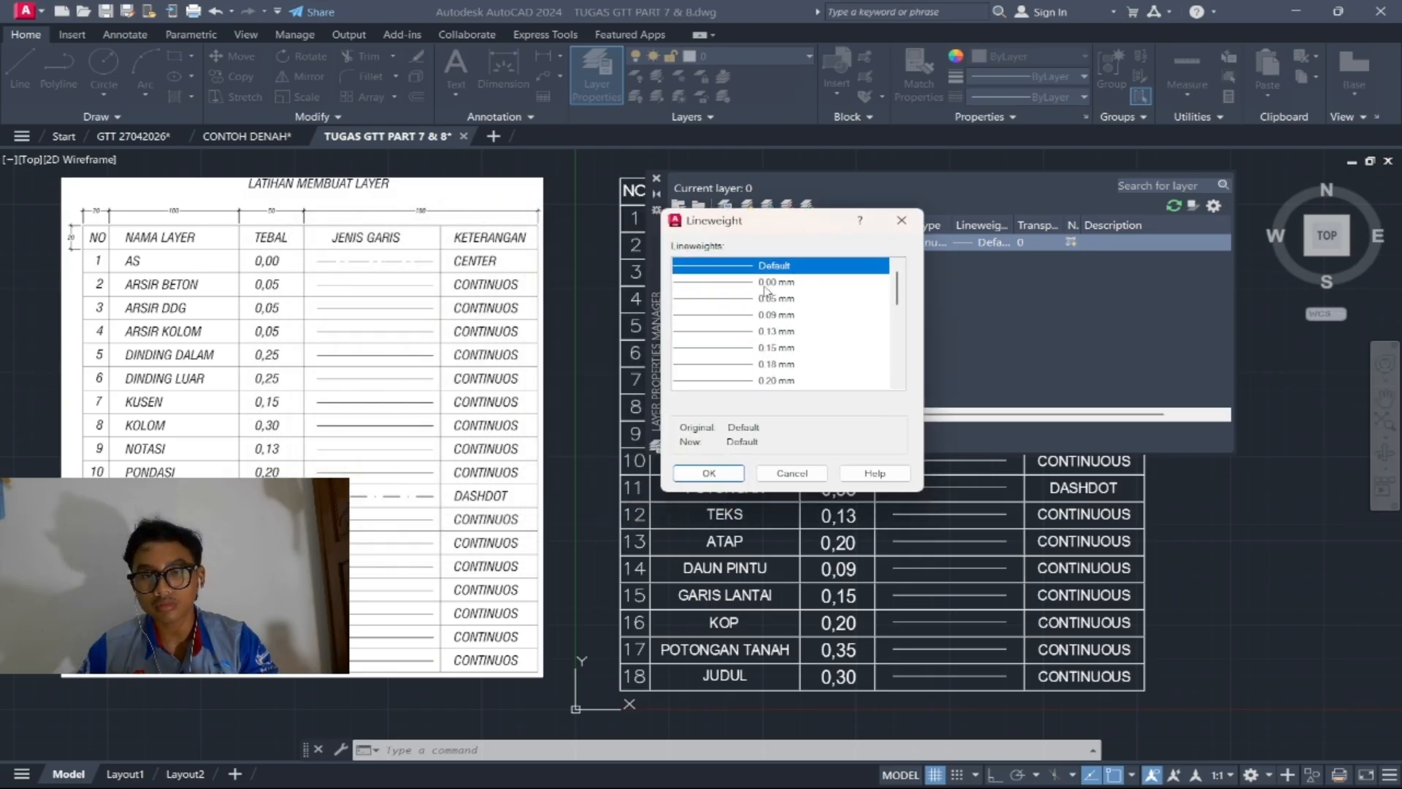
pyautogui.scroll(-6, 764, 292)
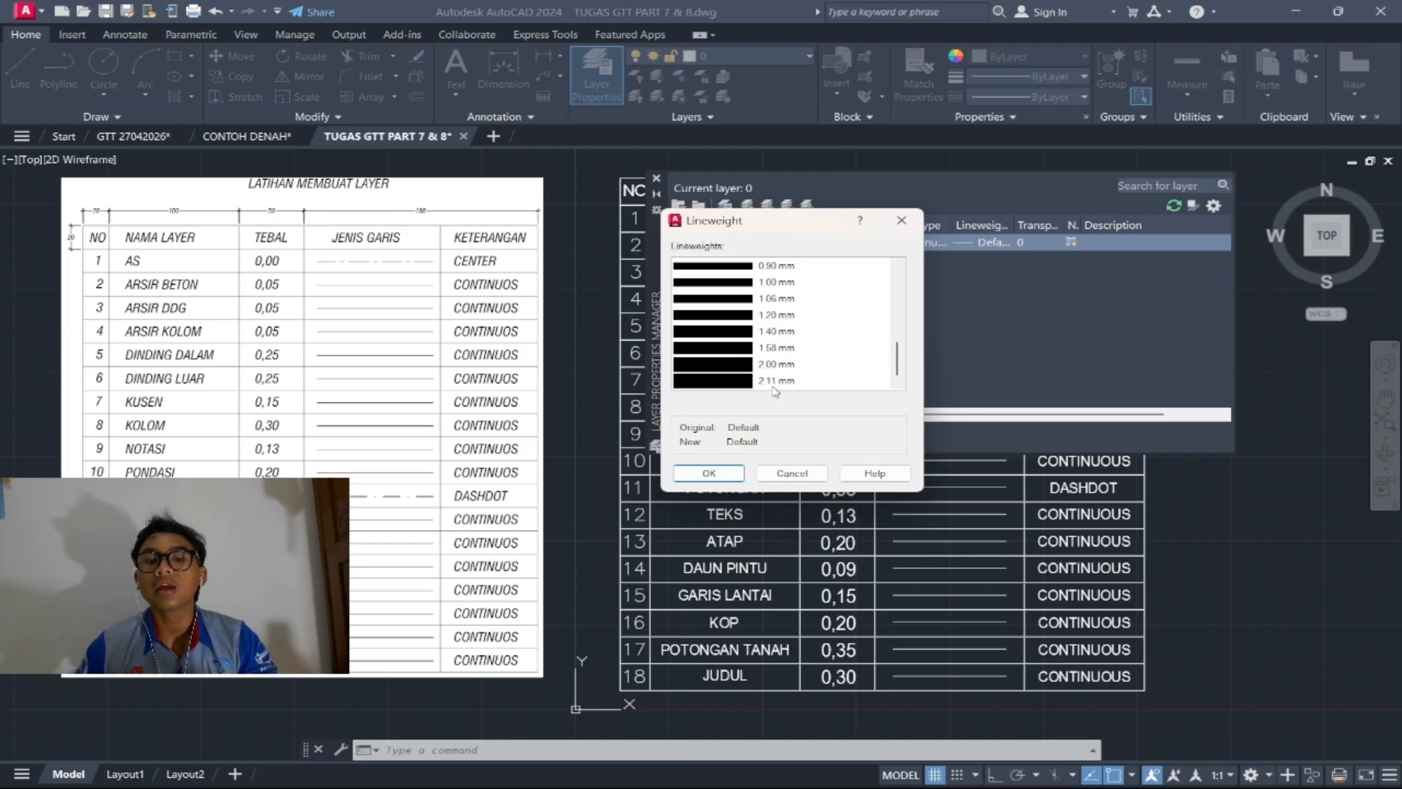
pyautogui.click(901, 220)
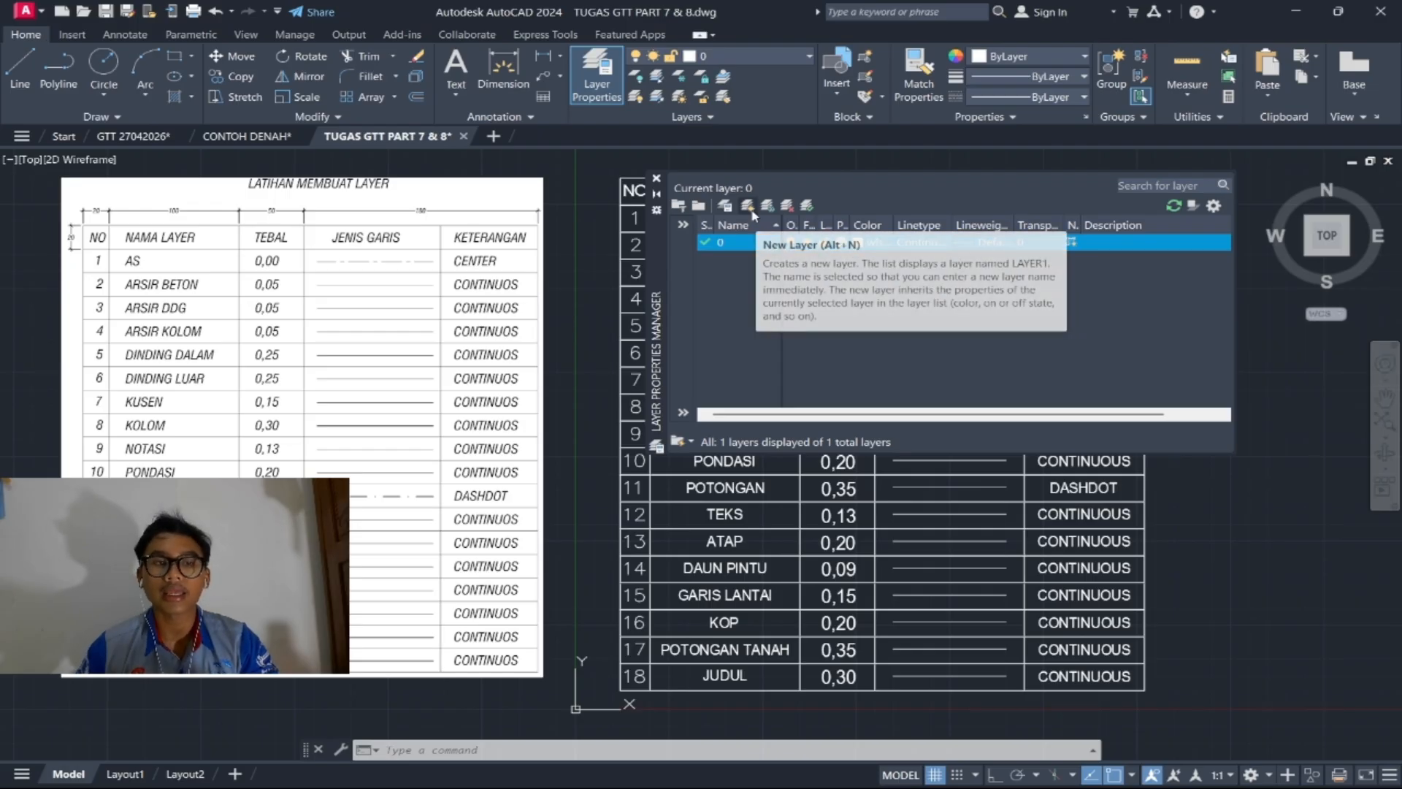
# Step: Move the layer manager clear of the exercise table's layer names and create a layer named AS
pyautogui.scroll(-2, 414, 357)
pyautogui.moveTo(414, 357); pyautogui.dragTo(641, 327, button='middle')
pyautogui.scroll(2, 544, 324)
pyautogui.moveTo(874, 194); pyautogui.dragTo(1039, 193)
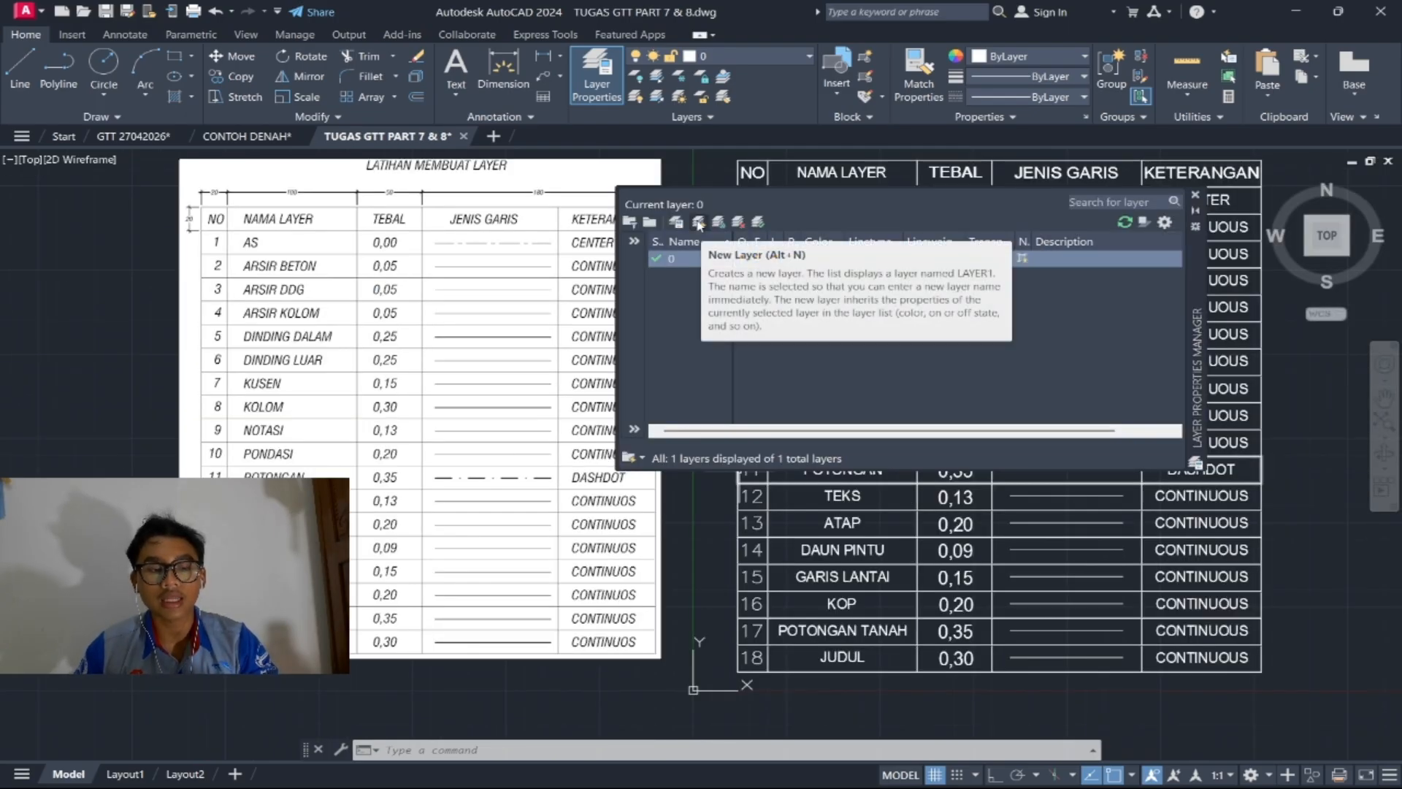
pyautogui.click(699, 222)
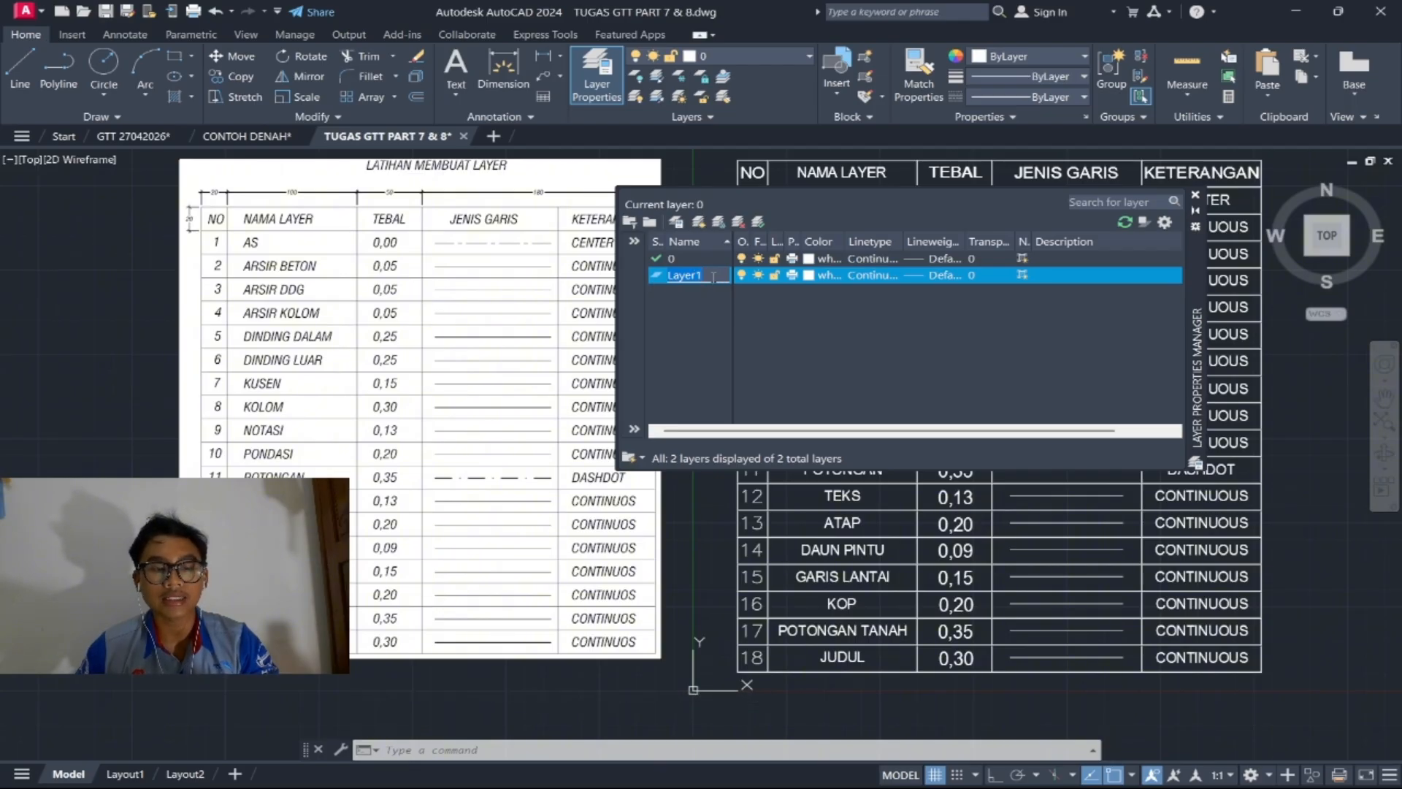
pyautogui.write('AS')
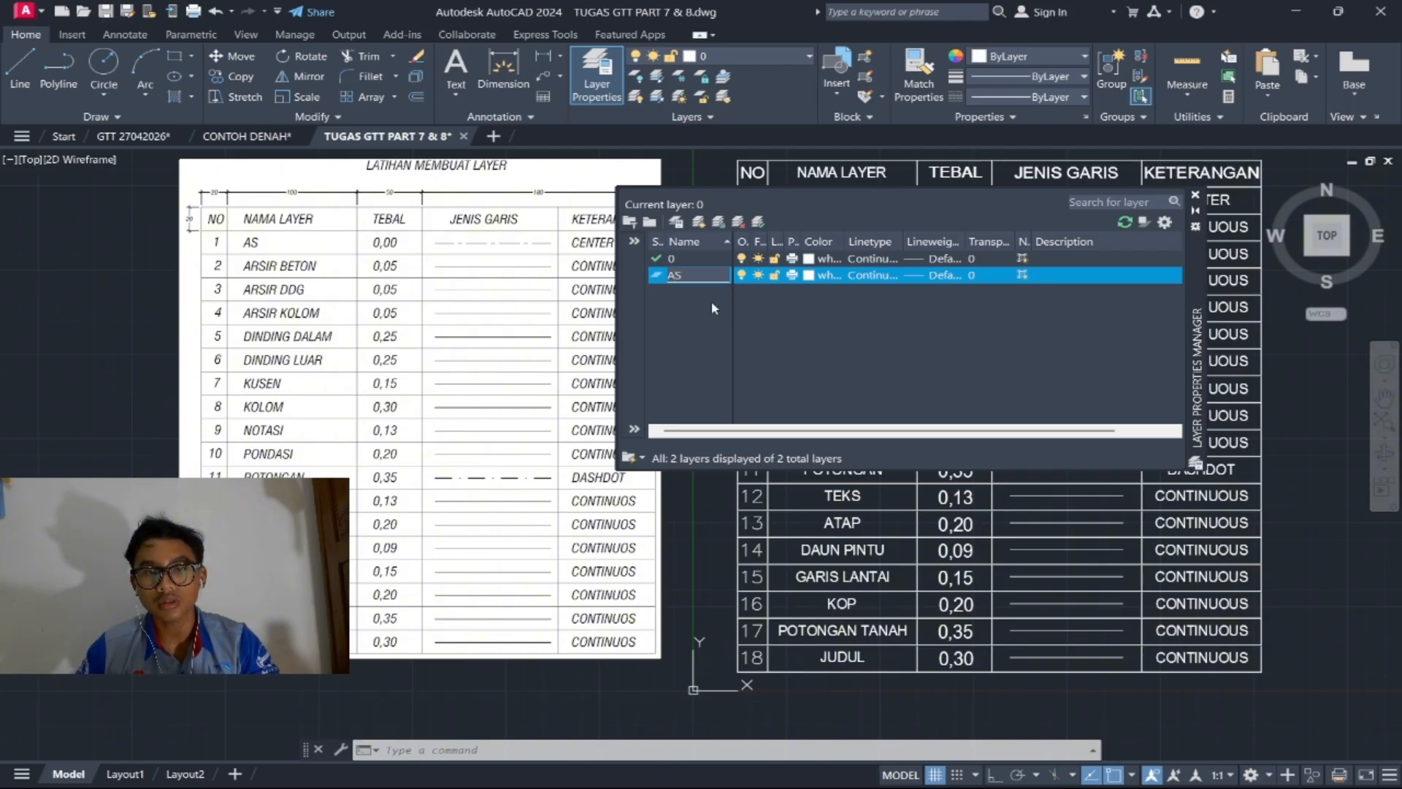
# Step: Set the AS layer's color to red, index color 10
pyautogui.click(809, 275)
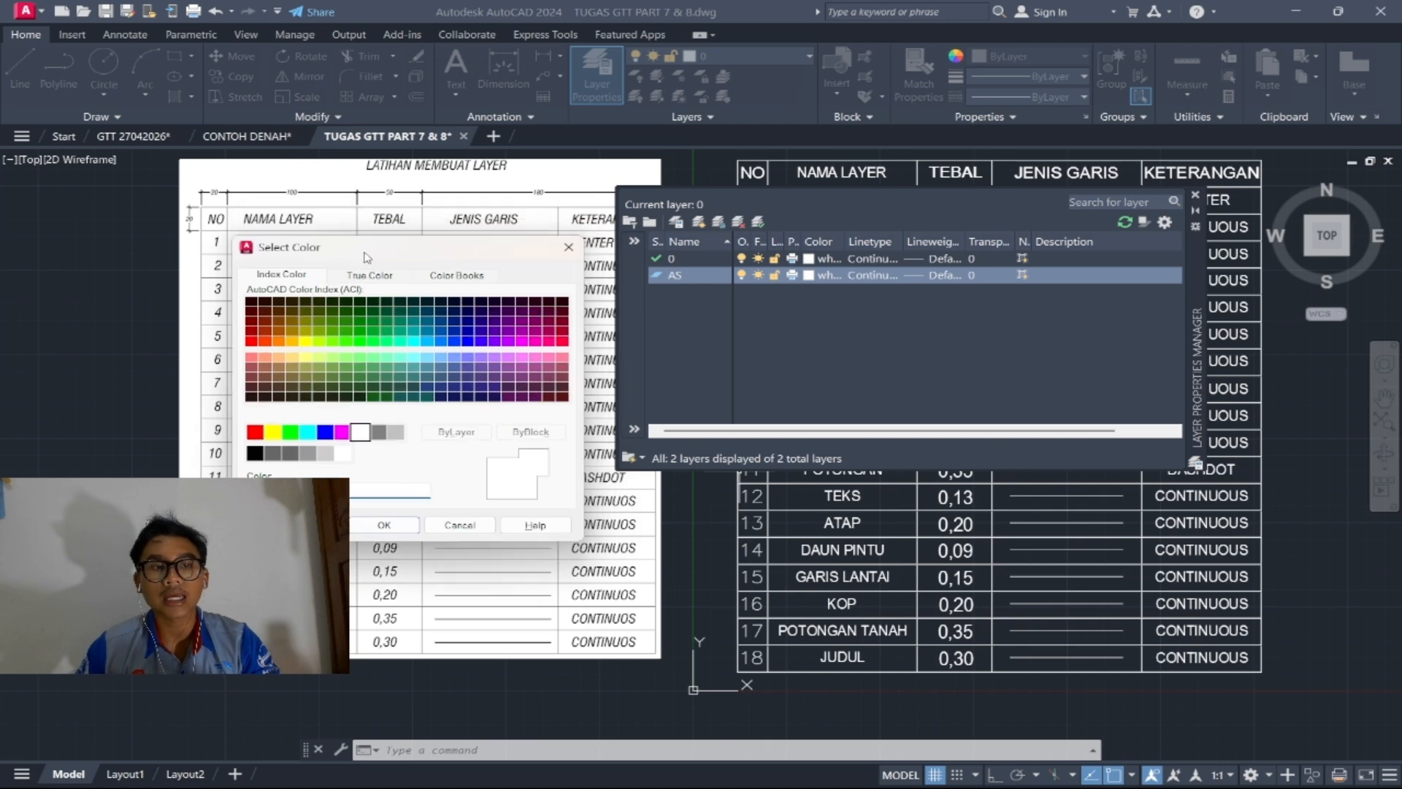
pyautogui.moveTo(379, 242); pyautogui.dragTo(864, 319)
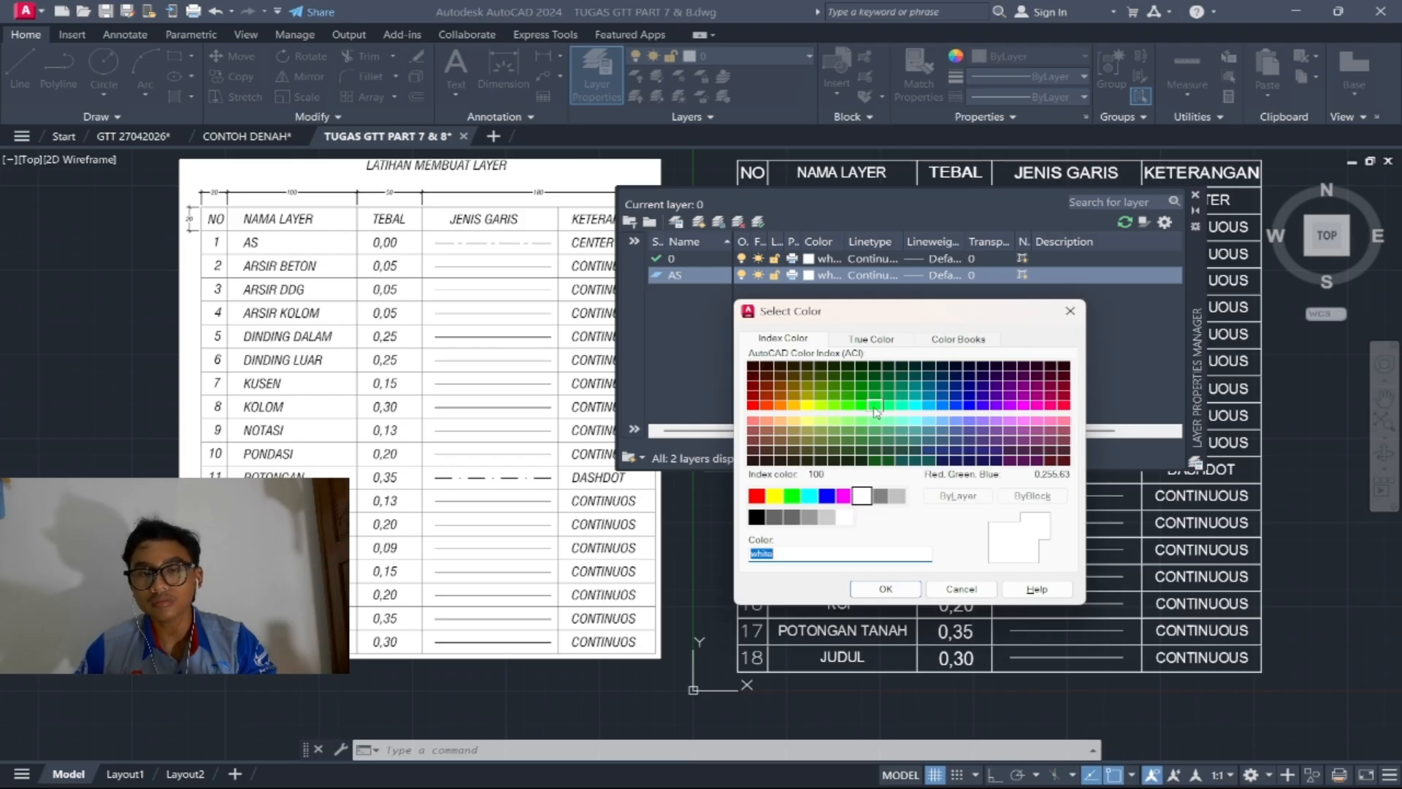
pyautogui.click(754, 406)
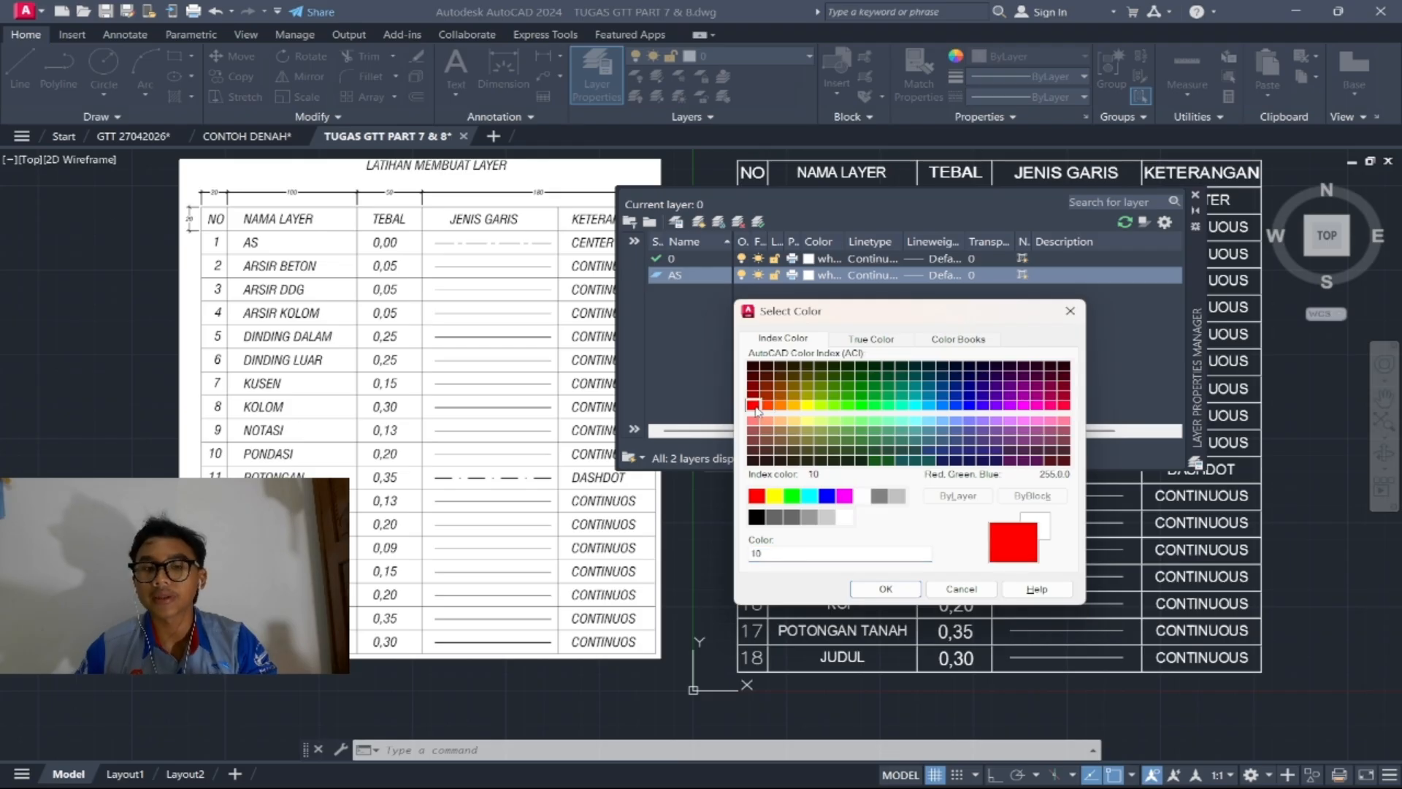
pyautogui.click(879, 589)
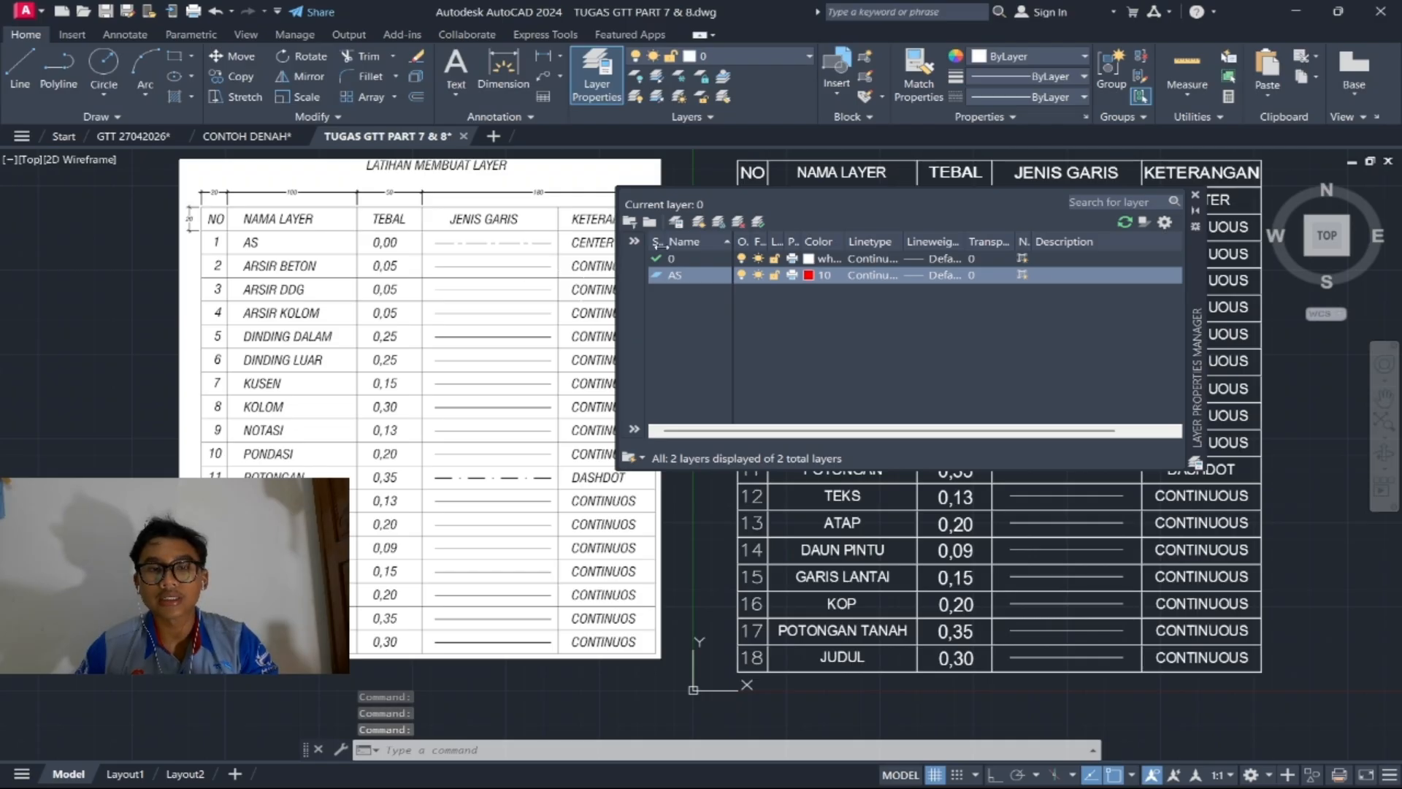
# Step: Load the CENTER linetype from acad.lin and assign it to the AS layer
pyautogui.click(901, 278)
pyautogui.click(885, 508)
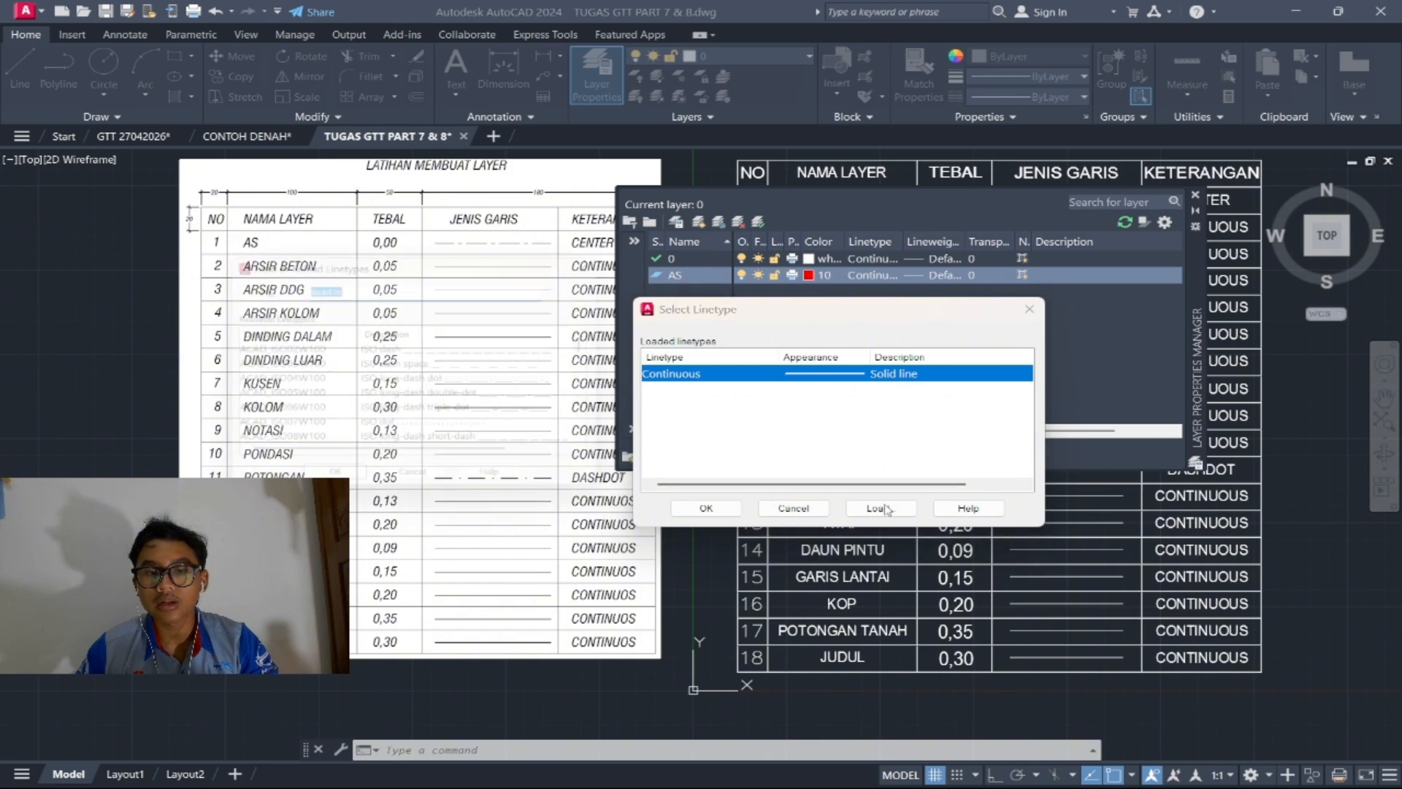
pyautogui.moveTo(400, 259); pyautogui.dragTo(547, 215)
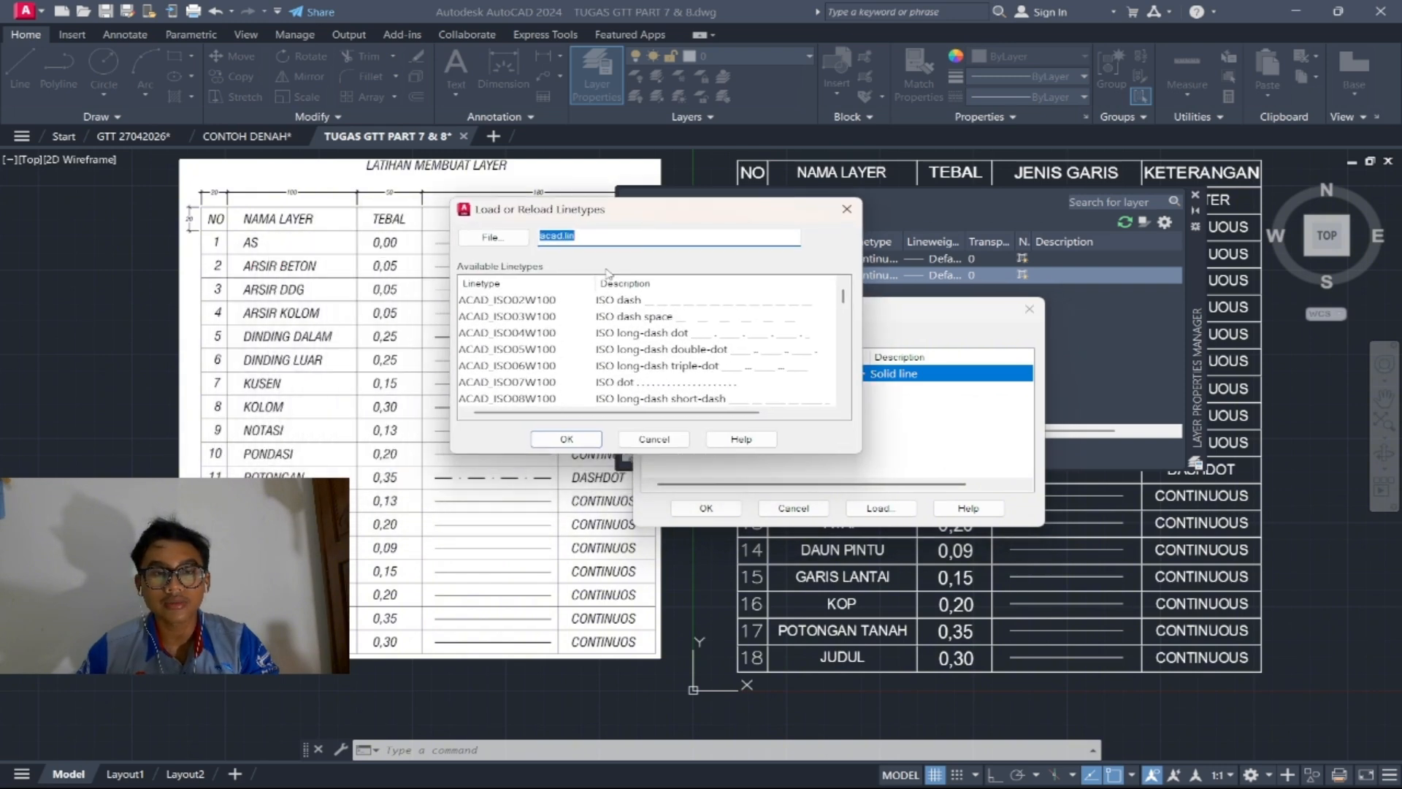
pyautogui.scroll(-5, 617, 337)
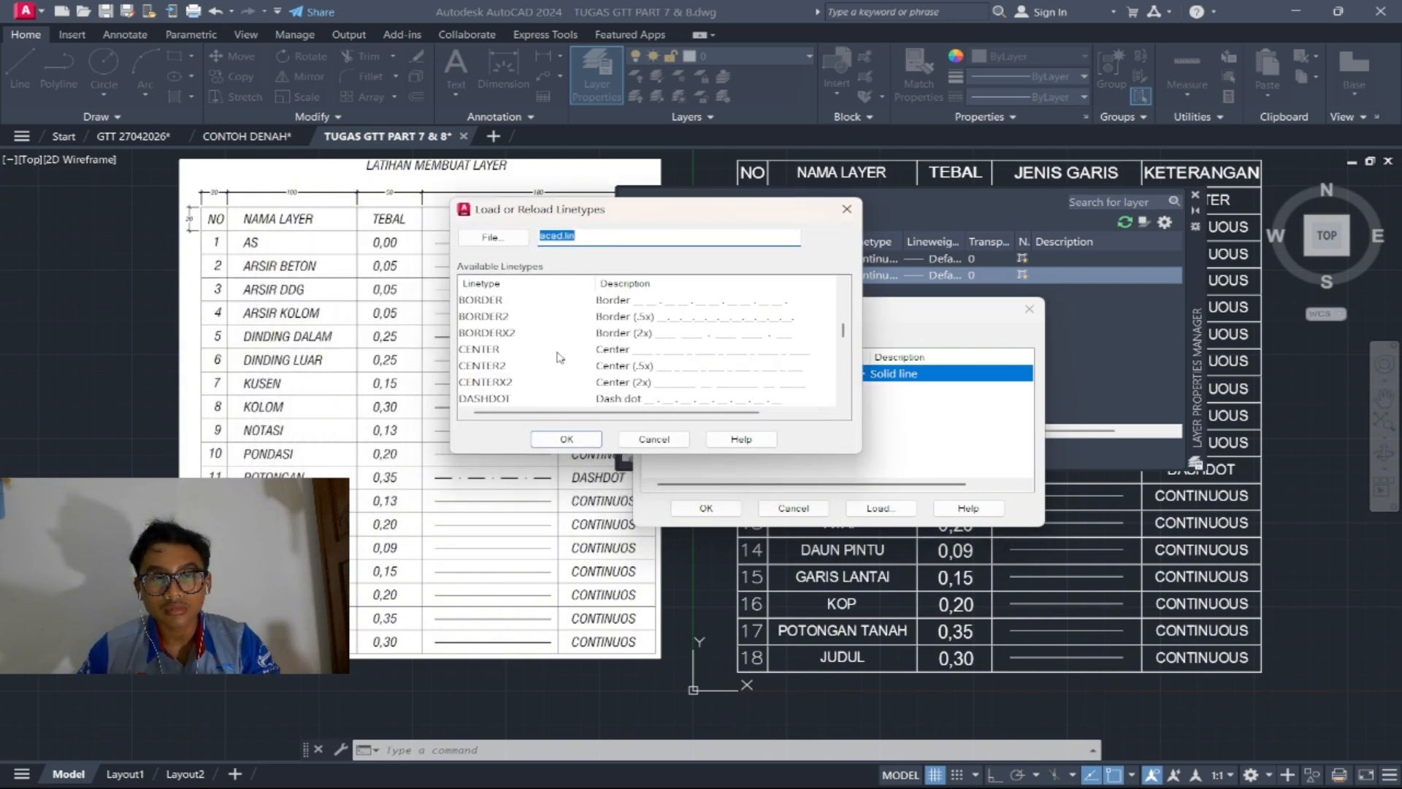
pyautogui.click(589, 352)
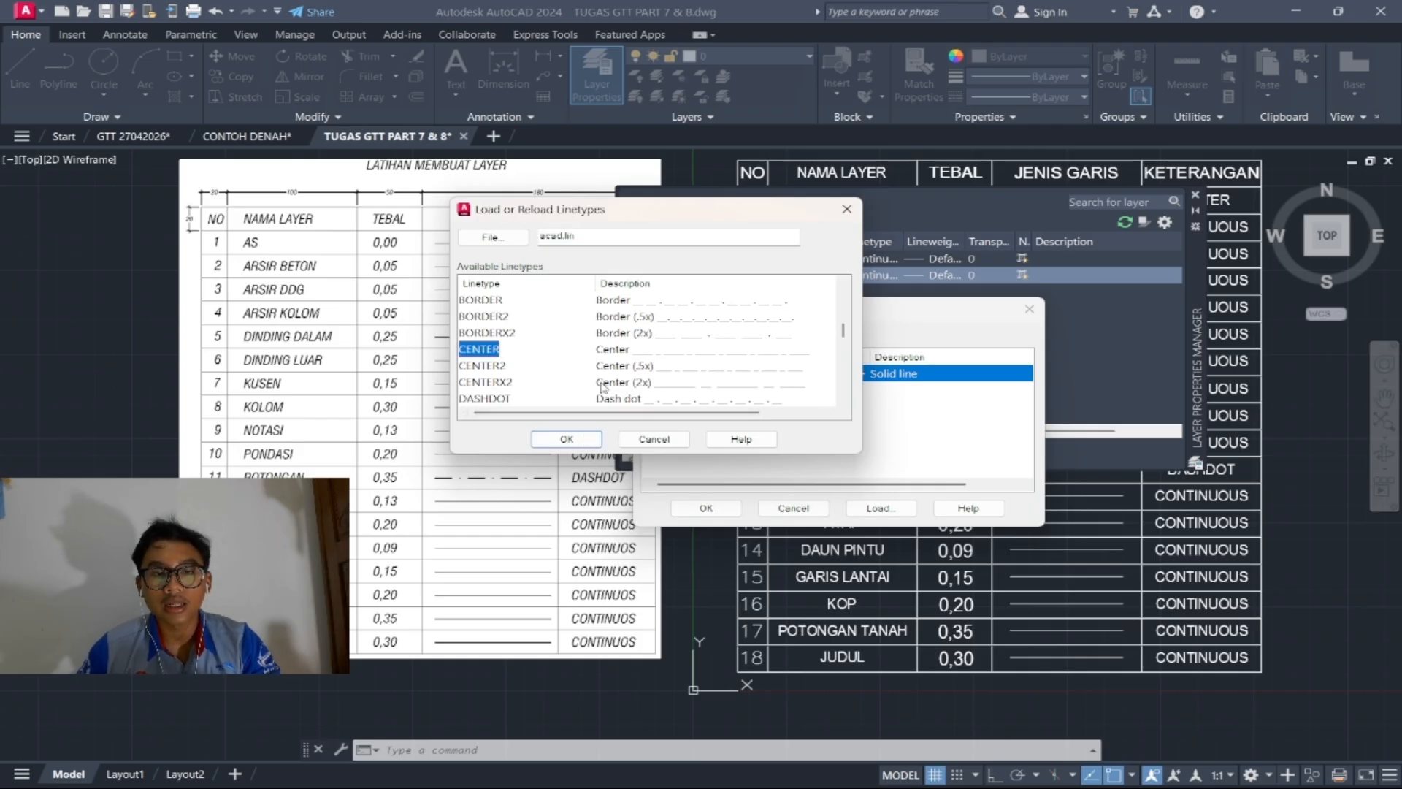
pyautogui.click(584, 439)
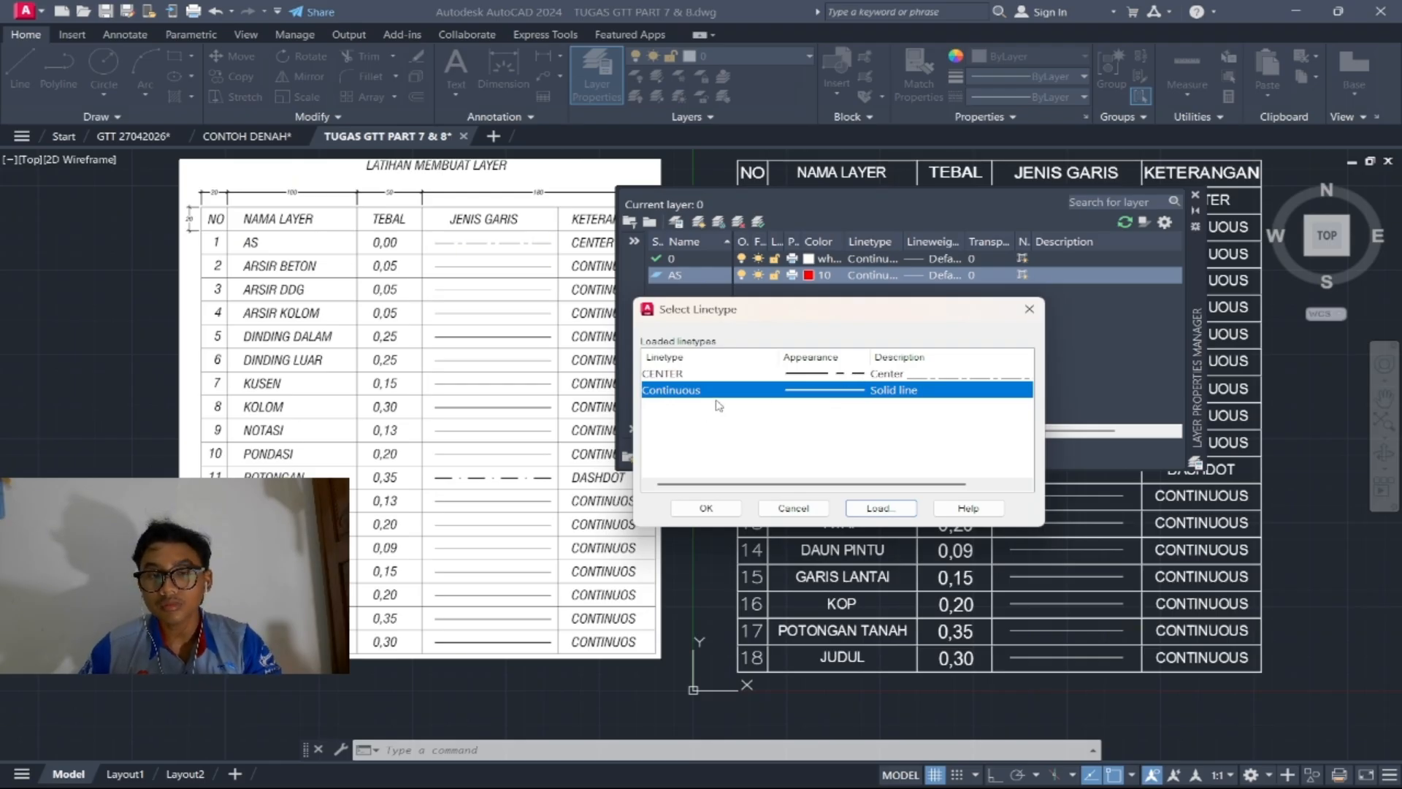
pyautogui.click(705, 376)
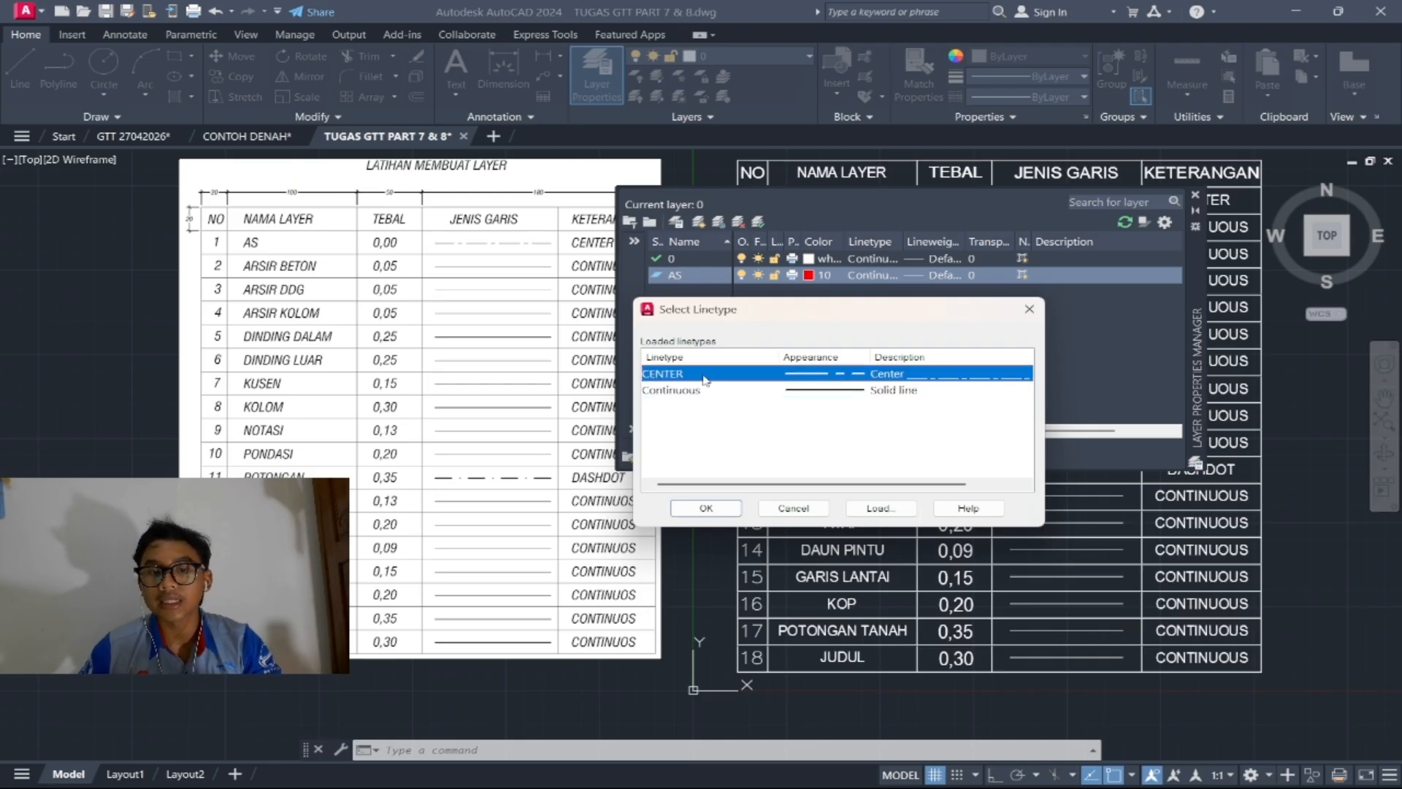
pyautogui.click(706, 508)
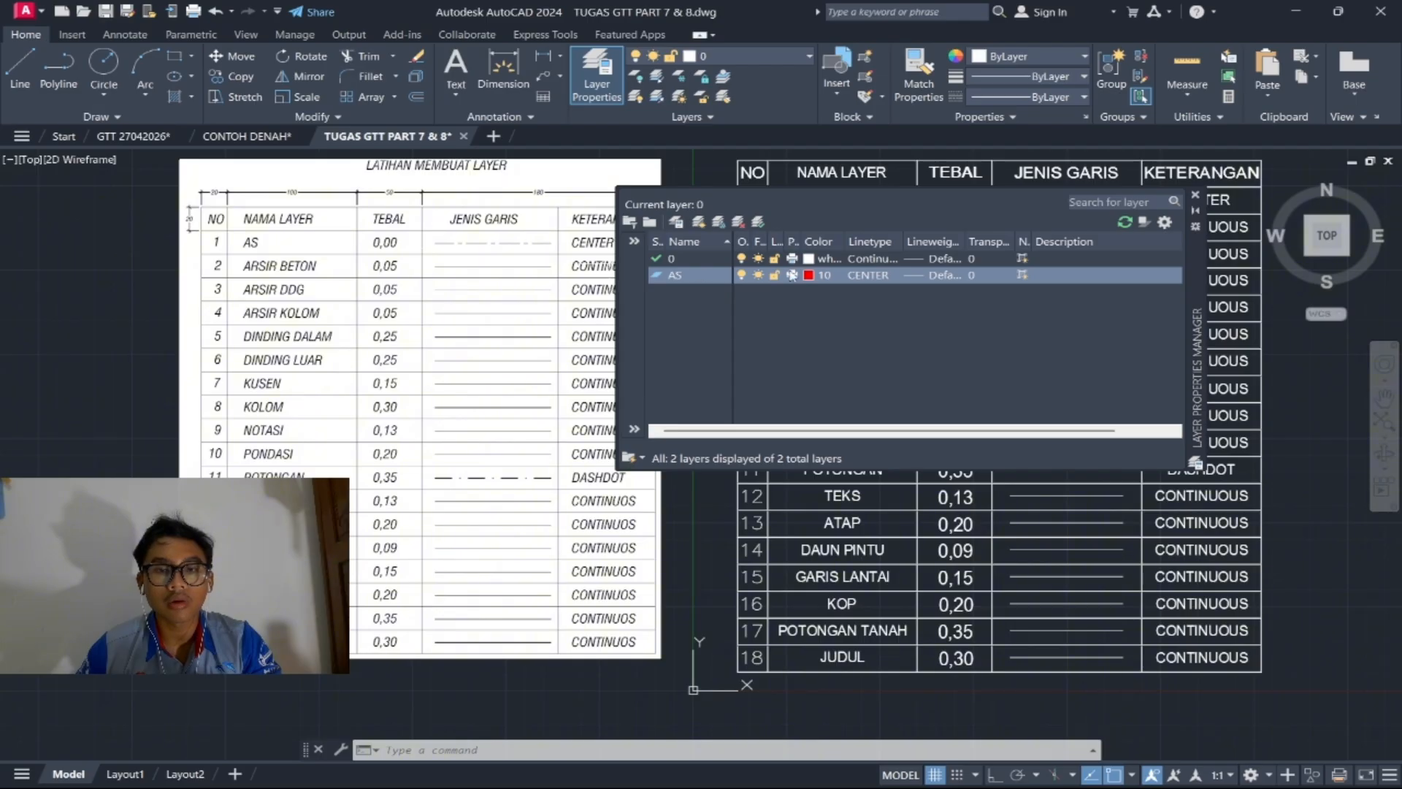
# Step: Set the AS layer's lineweight to 0.00 mm
pyautogui.click(918, 281)
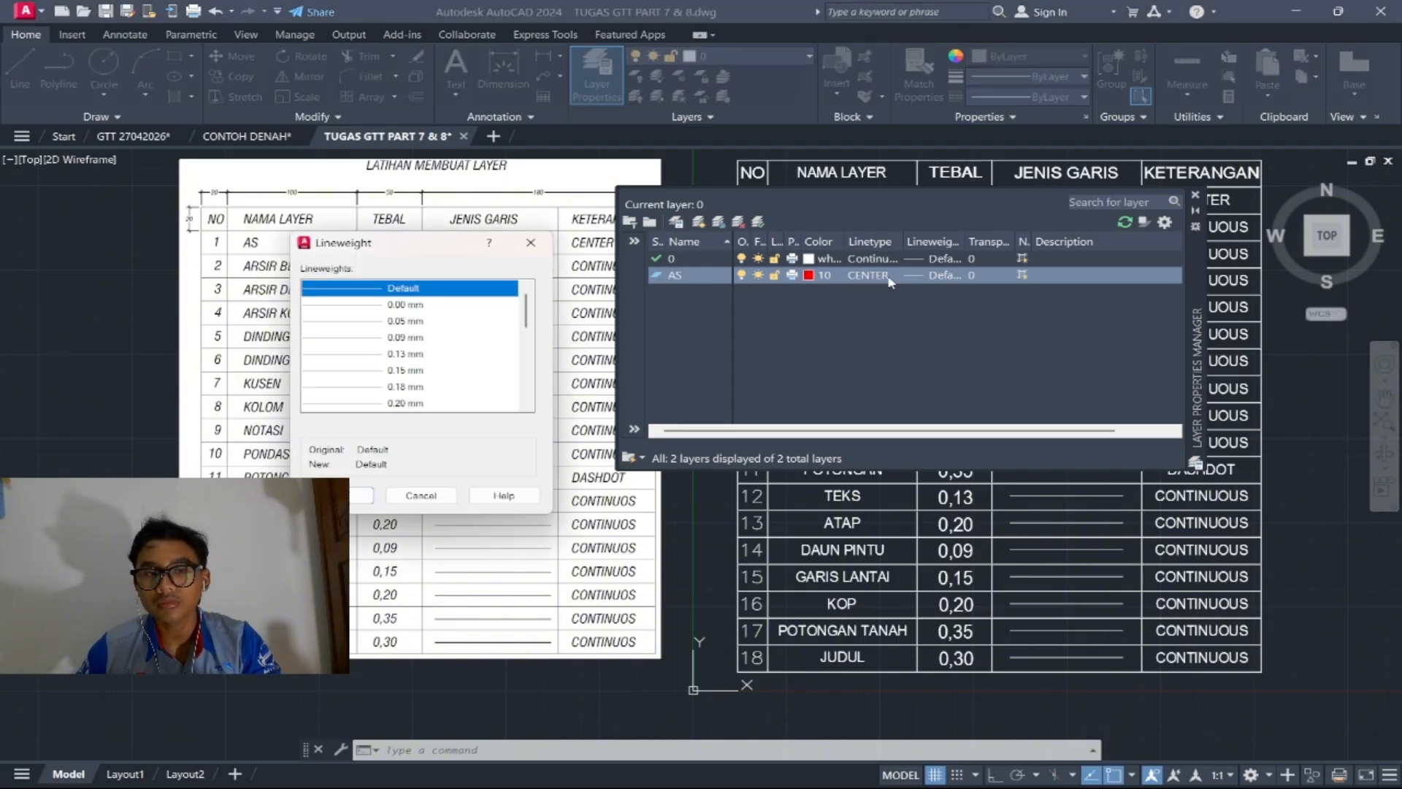
pyautogui.click(421, 307)
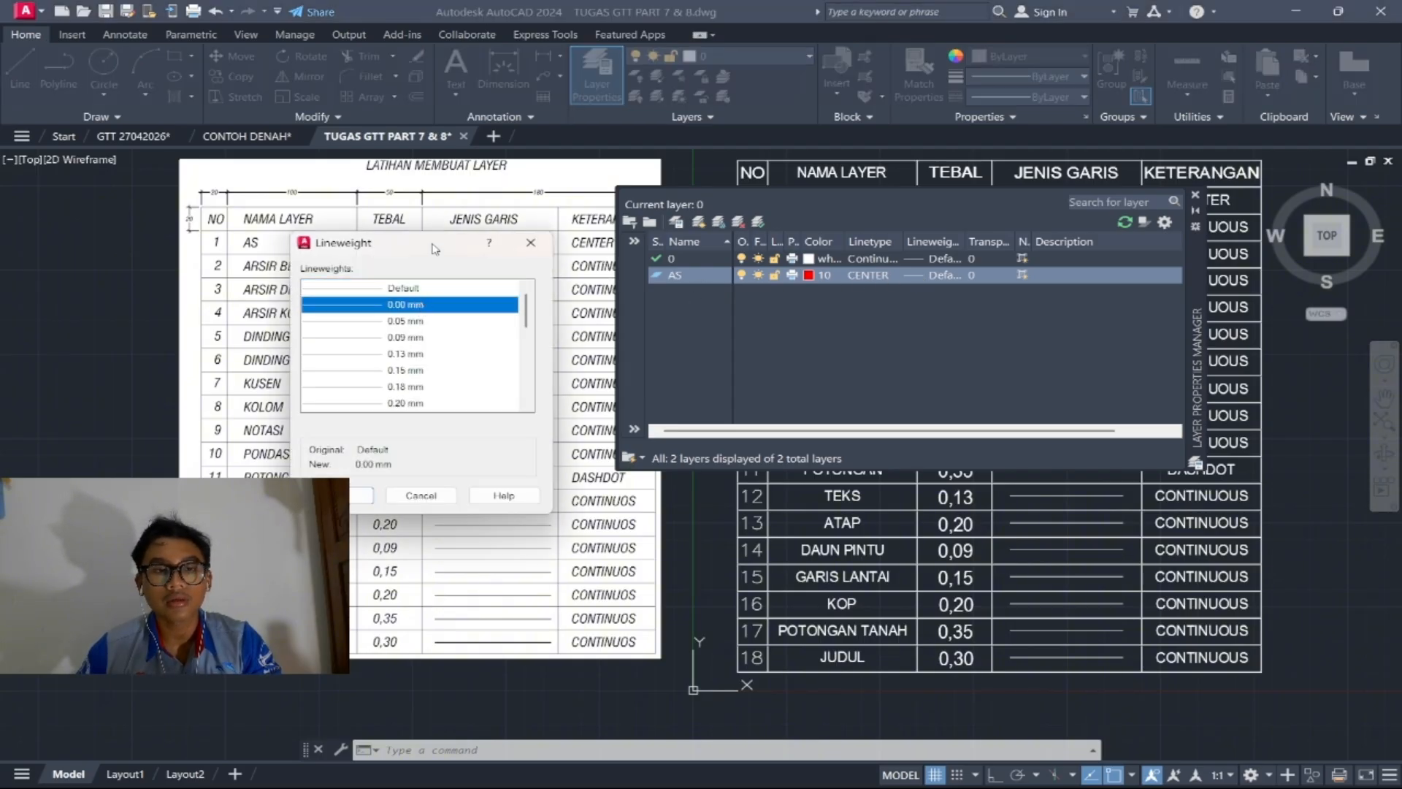
pyautogui.moveTo(434, 248); pyautogui.dragTo(602, 260)
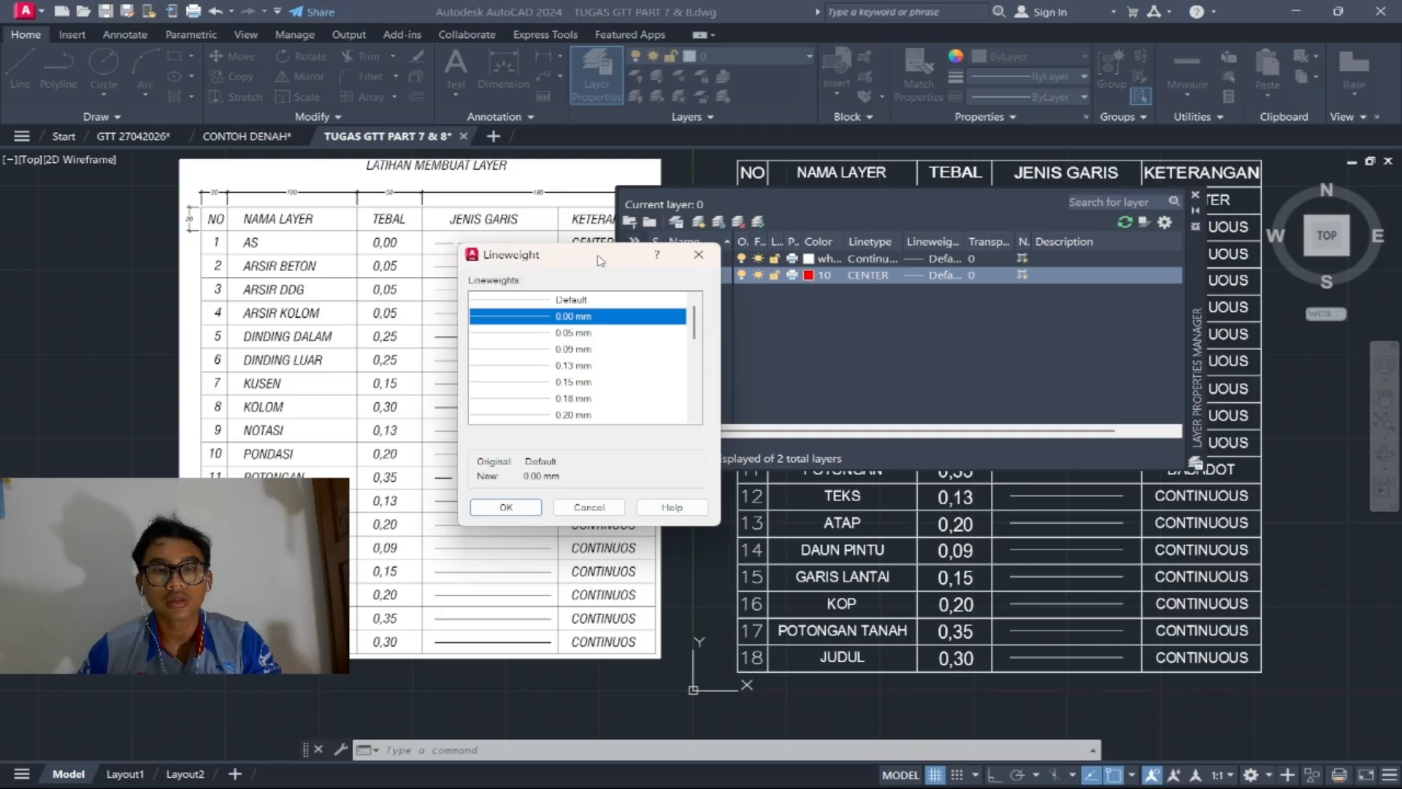
pyautogui.click(507, 508)
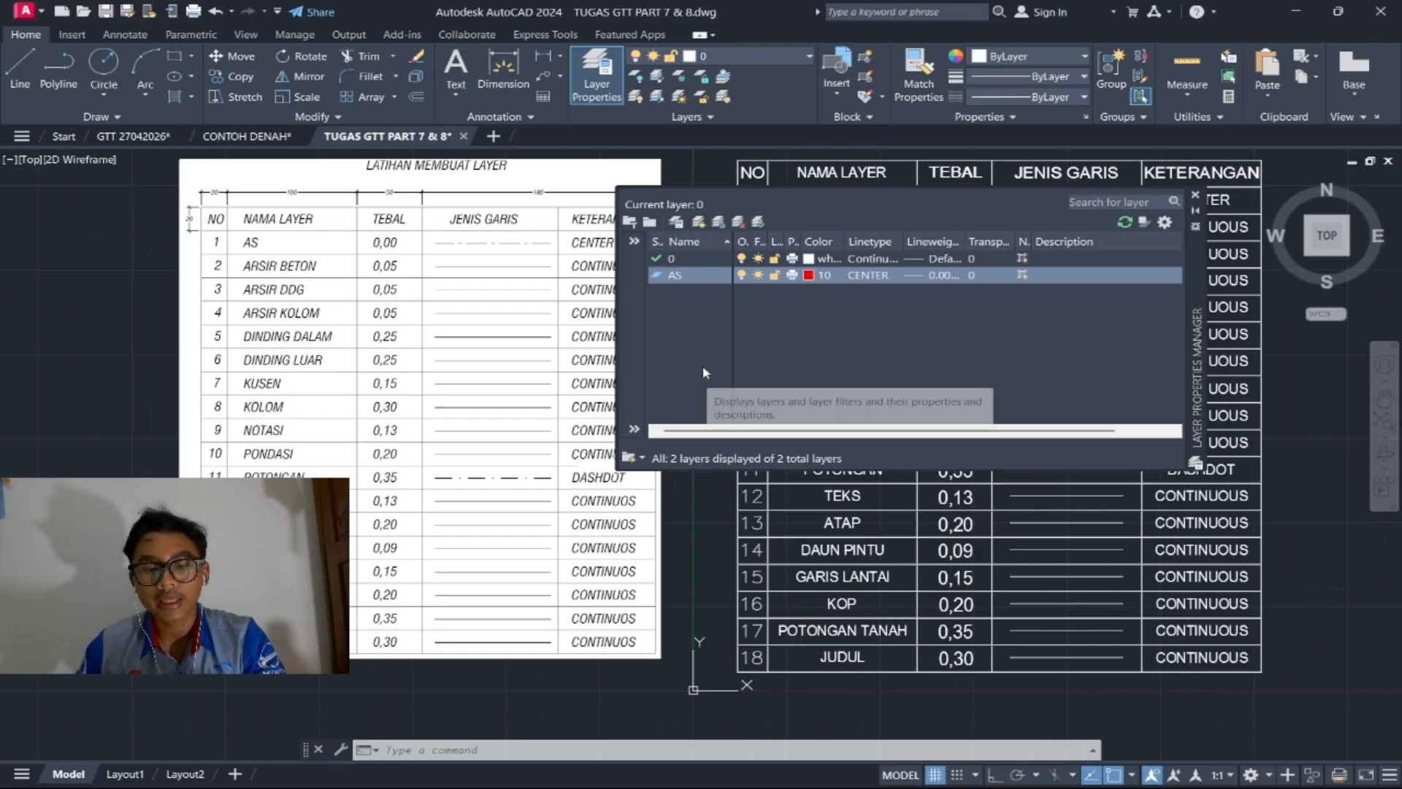
# Step: Create a layer named ARSIR BETON and give it index color 11
pyautogui.press('alt')
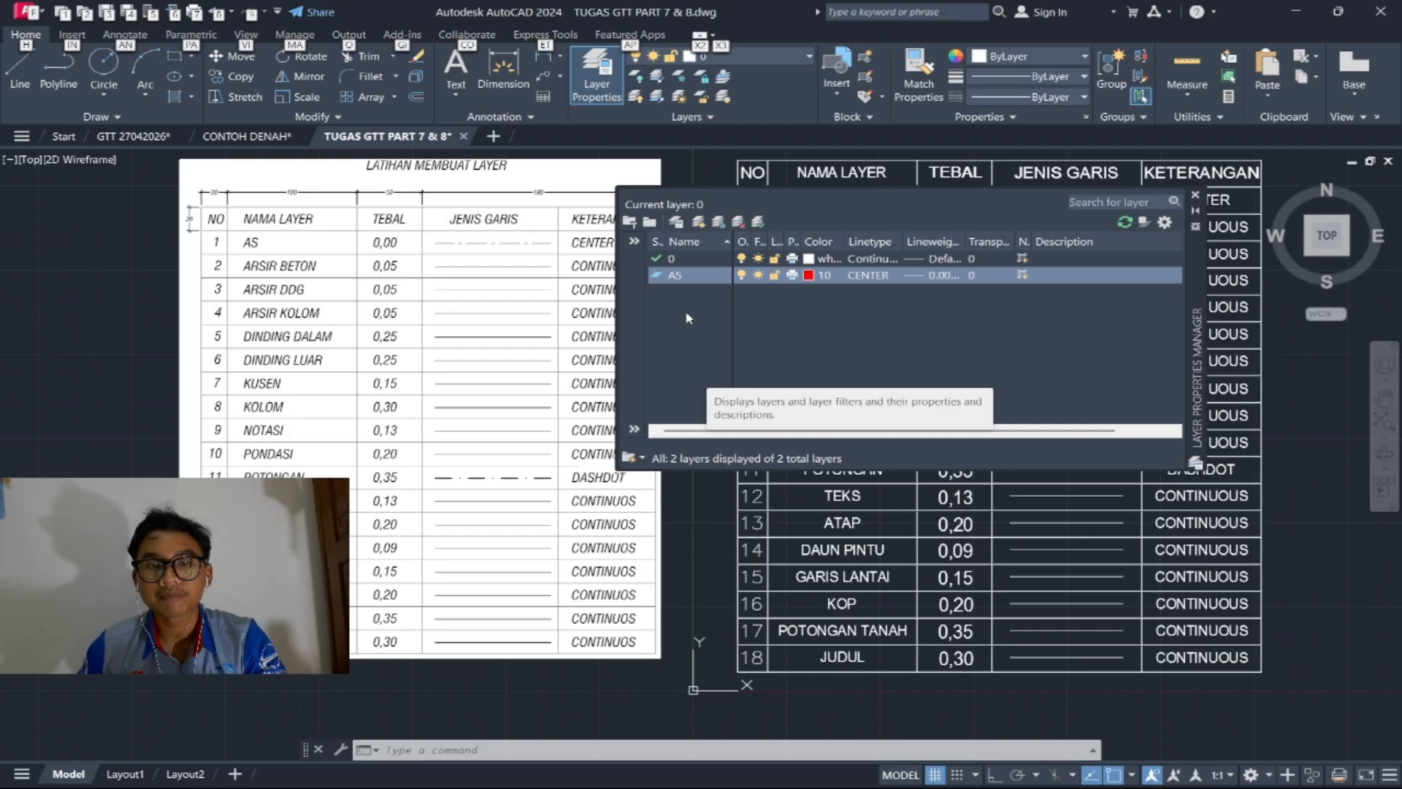
pyautogui.hotkey('alt', 'n')
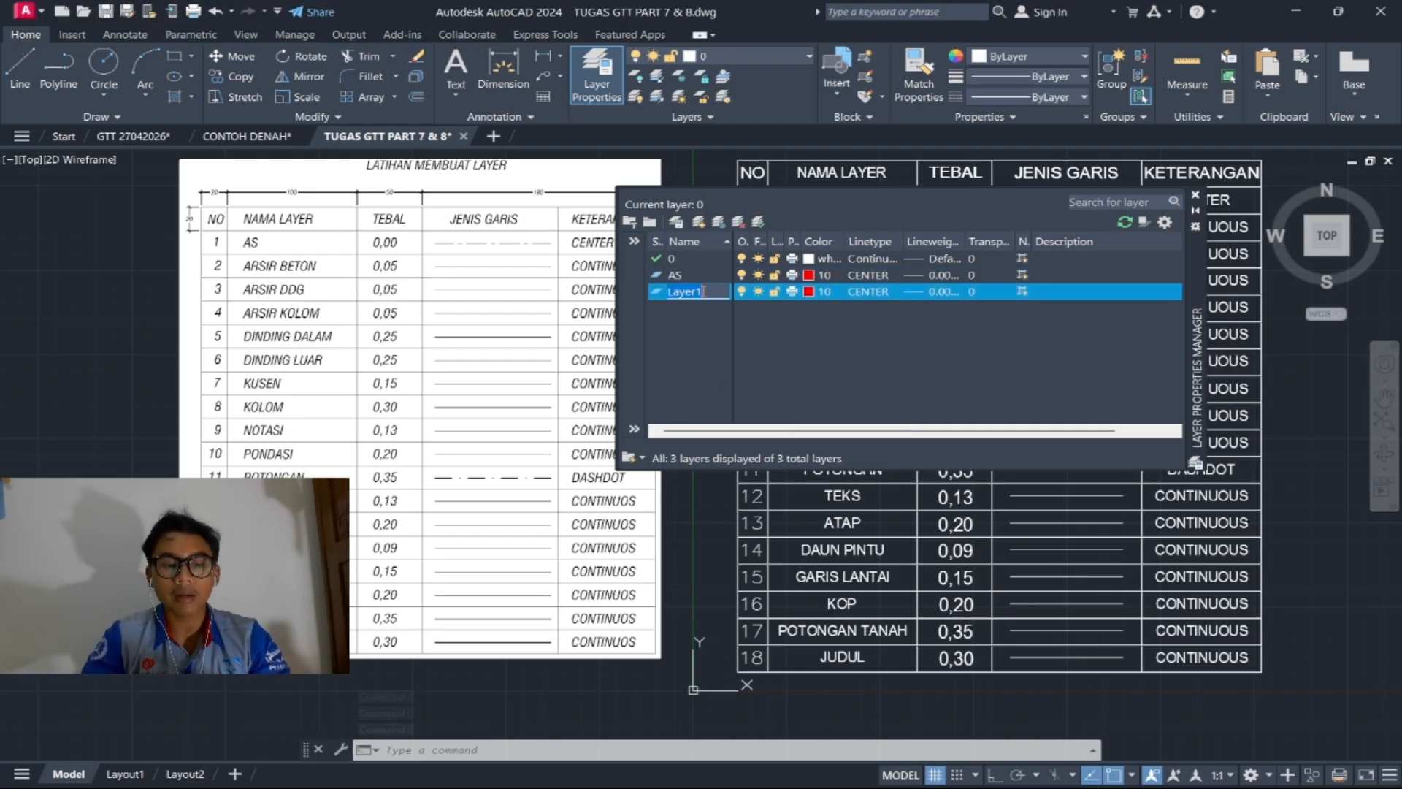
pyautogui.write('ARSIR BETON')
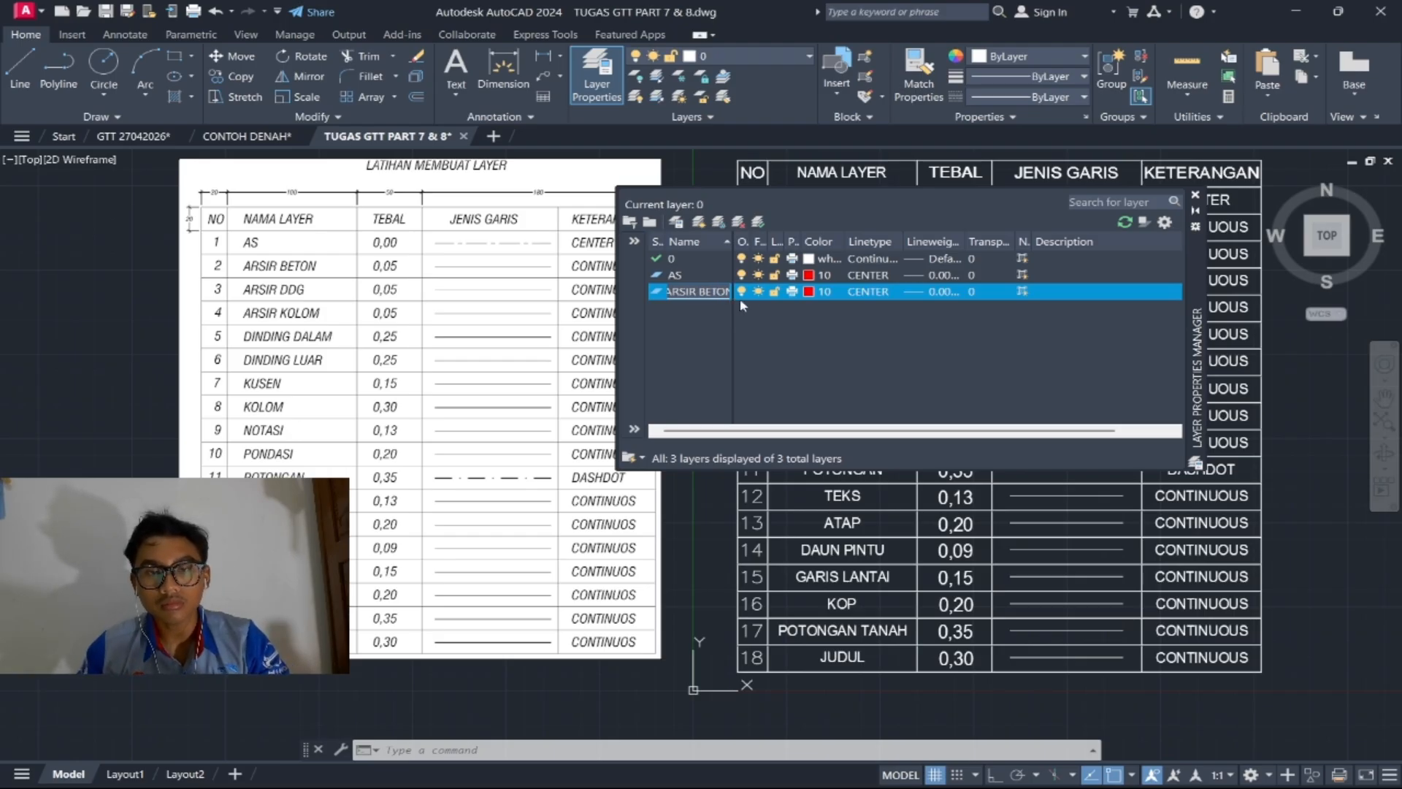
pyautogui.click(809, 291)
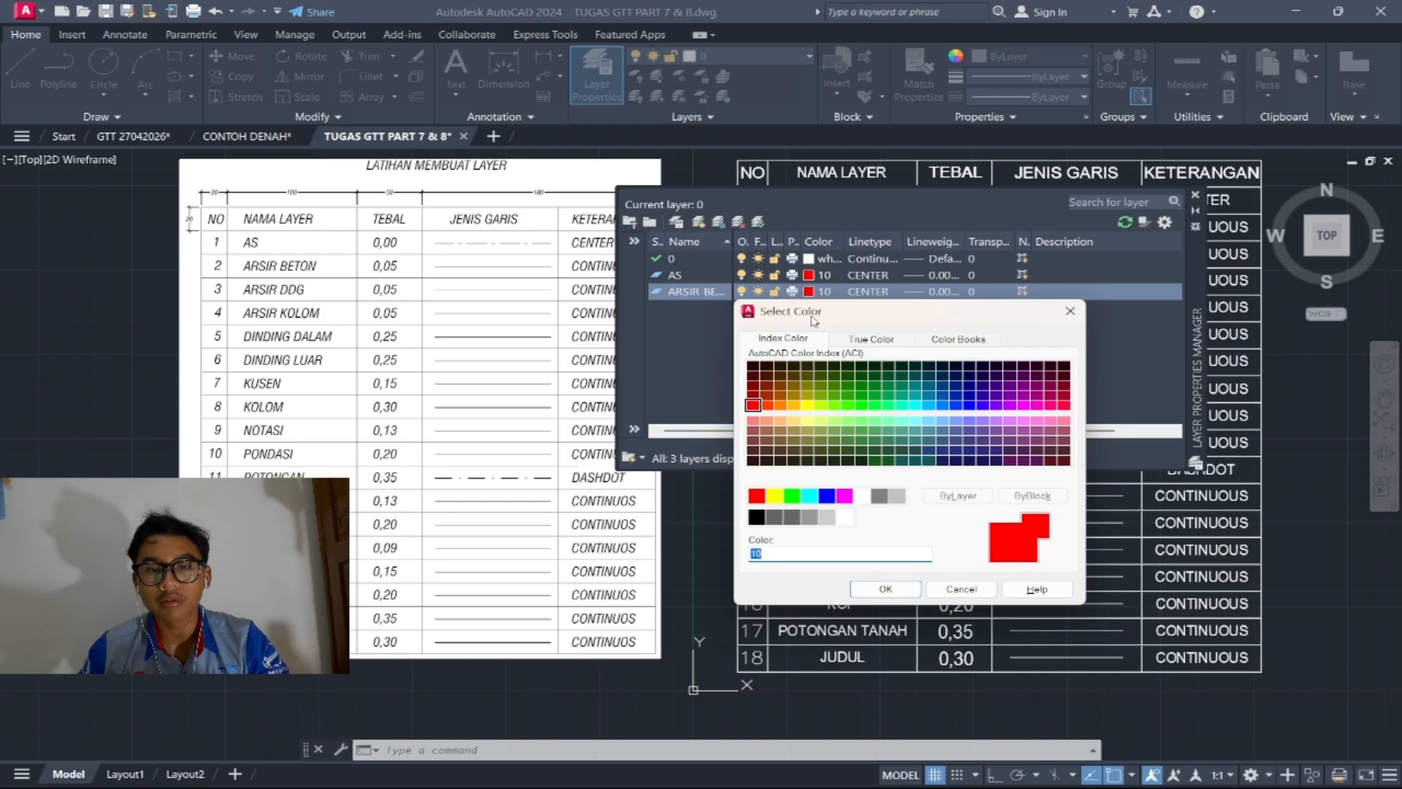
pyautogui.doubleClick(752, 421)
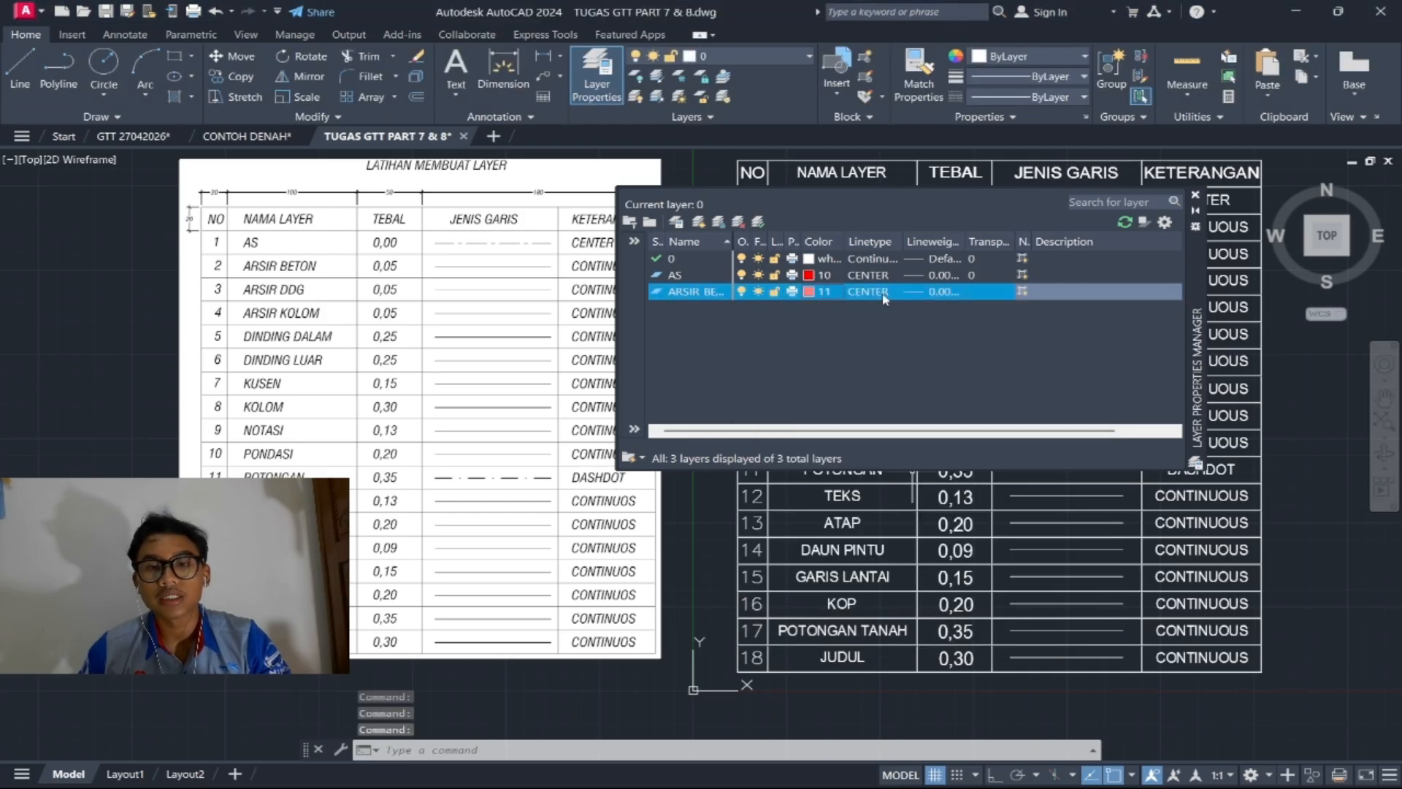
# Step: Assign the Continuous linetype and a 0.05 mm lineweight to the ARSIR BETON layer
pyautogui.click(876, 291)
pyautogui.click(842, 391)
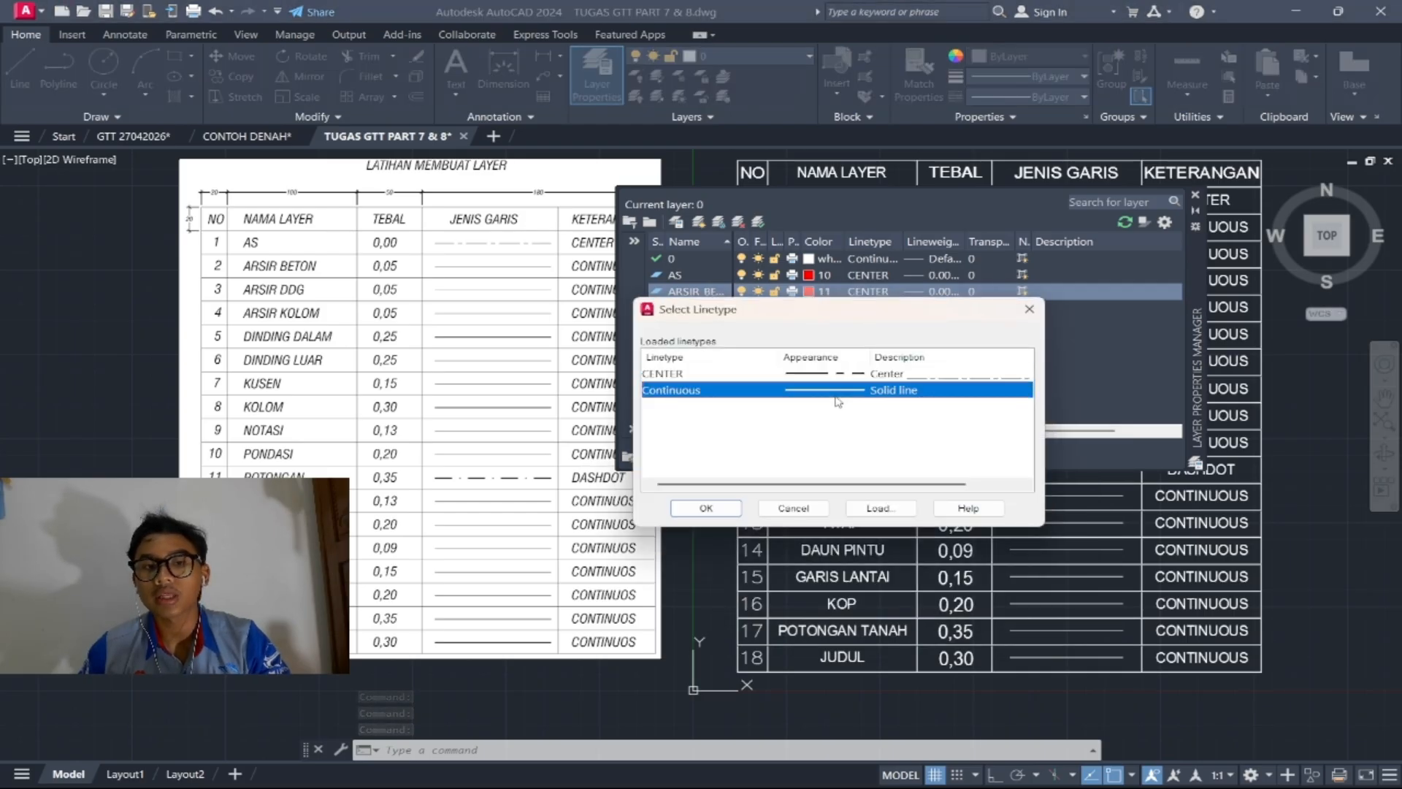
pyautogui.click(707, 509)
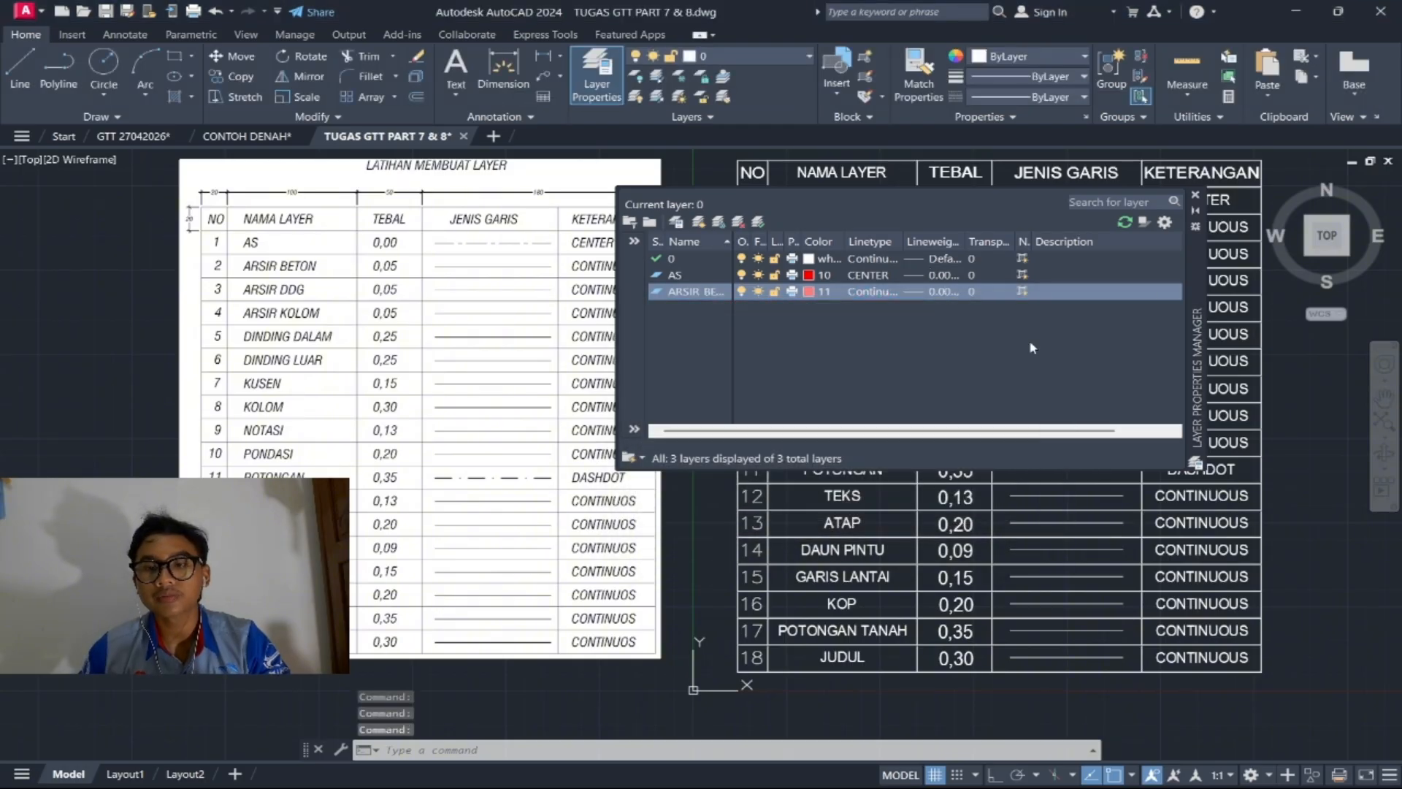
pyautogui.click(935, 298)
pyautogui.click(564, 333)
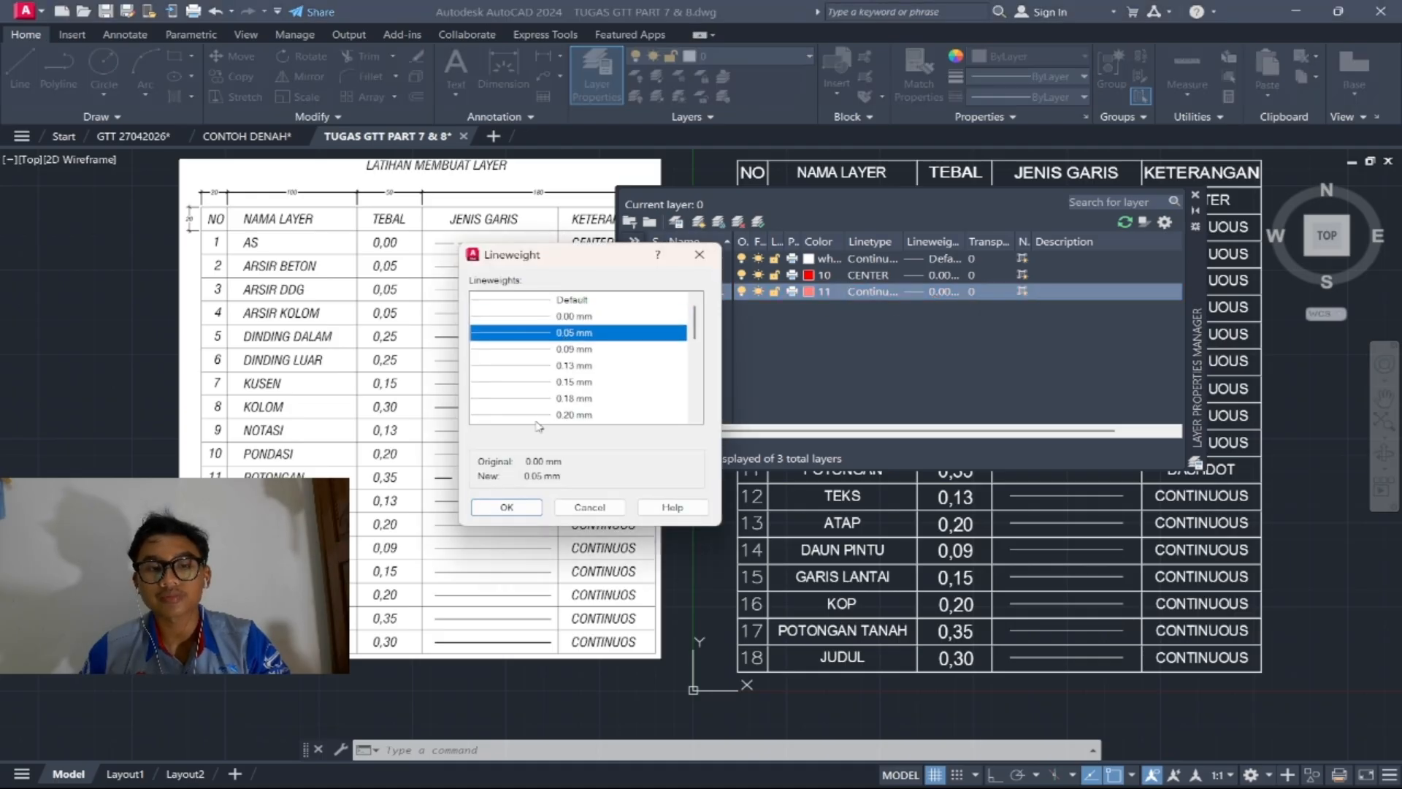
pyautogui.press('Return')
# Step: Create a layer named ARSIR DINDING
pyautogui.click(698, 223)
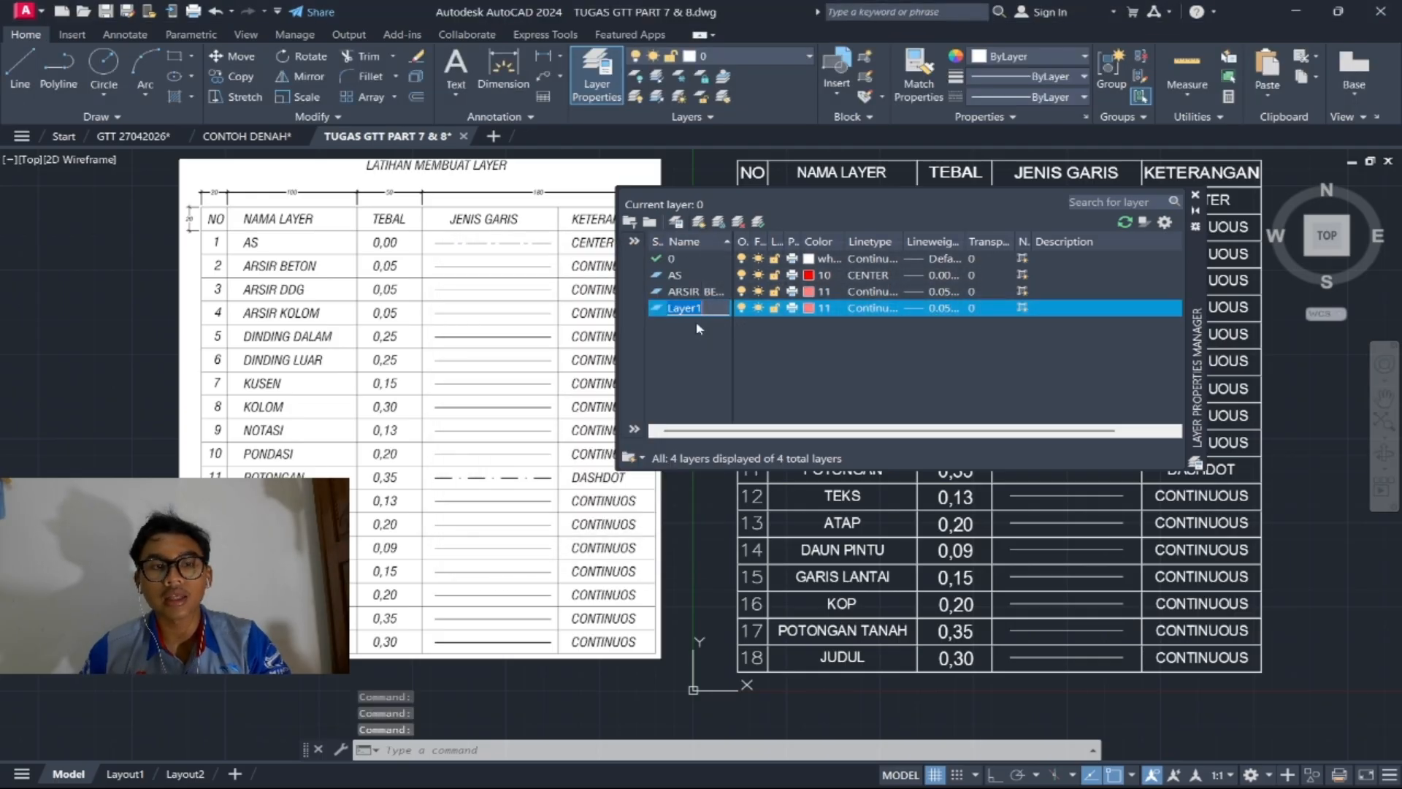
pyautogui.write('ARSIR')
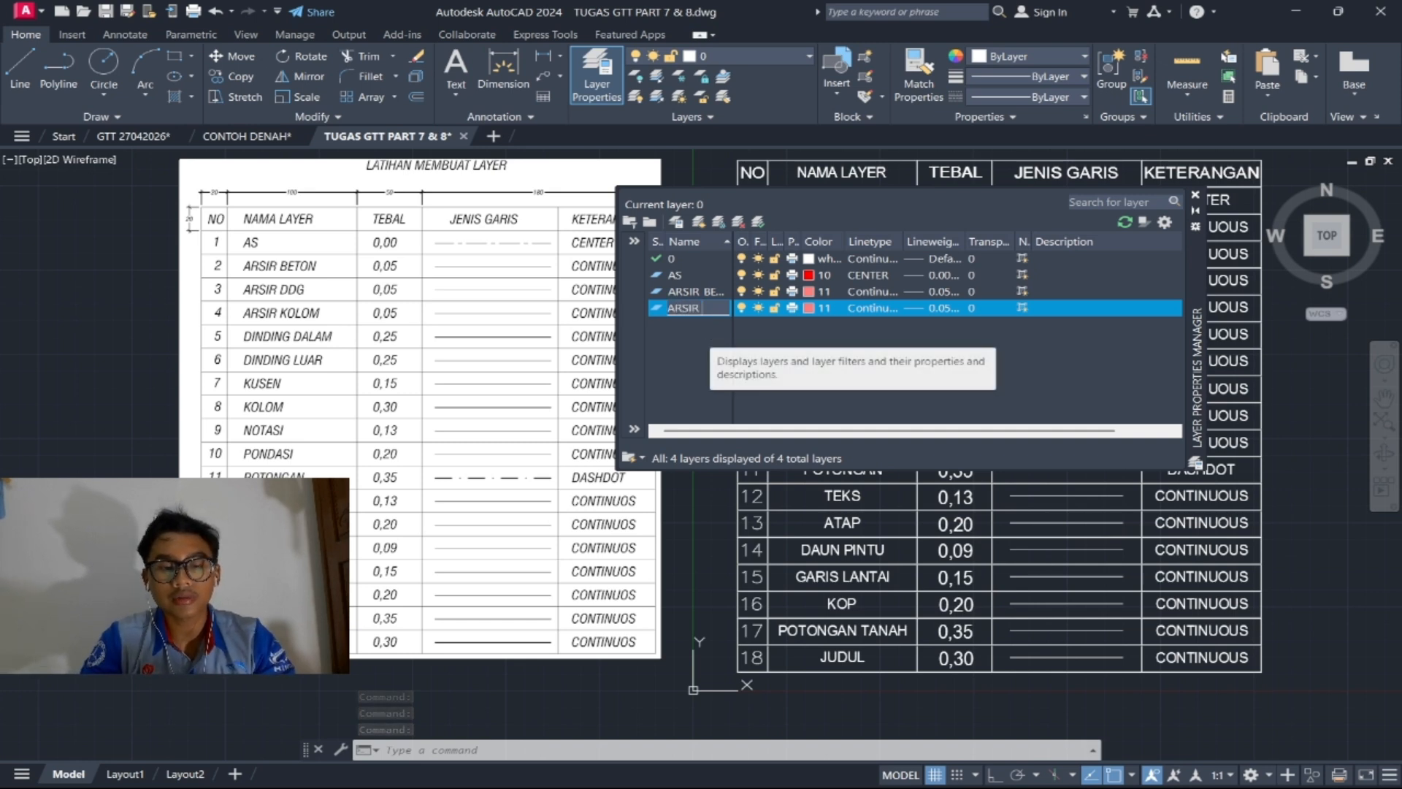
pyautogui.write(' DINDING')
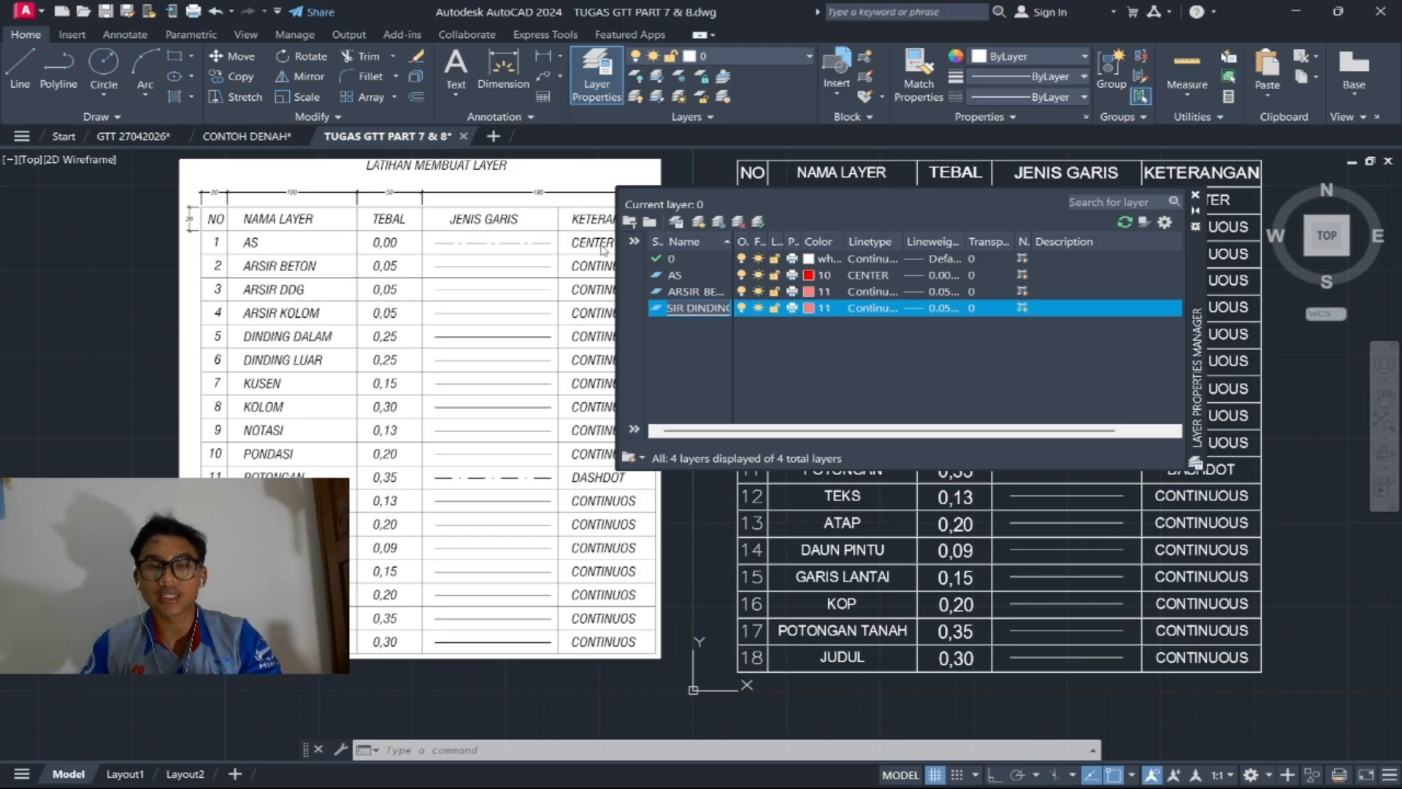
# Step: Give the ARSIR DINDING layer index color 30
pyautogui.click(808, 307)
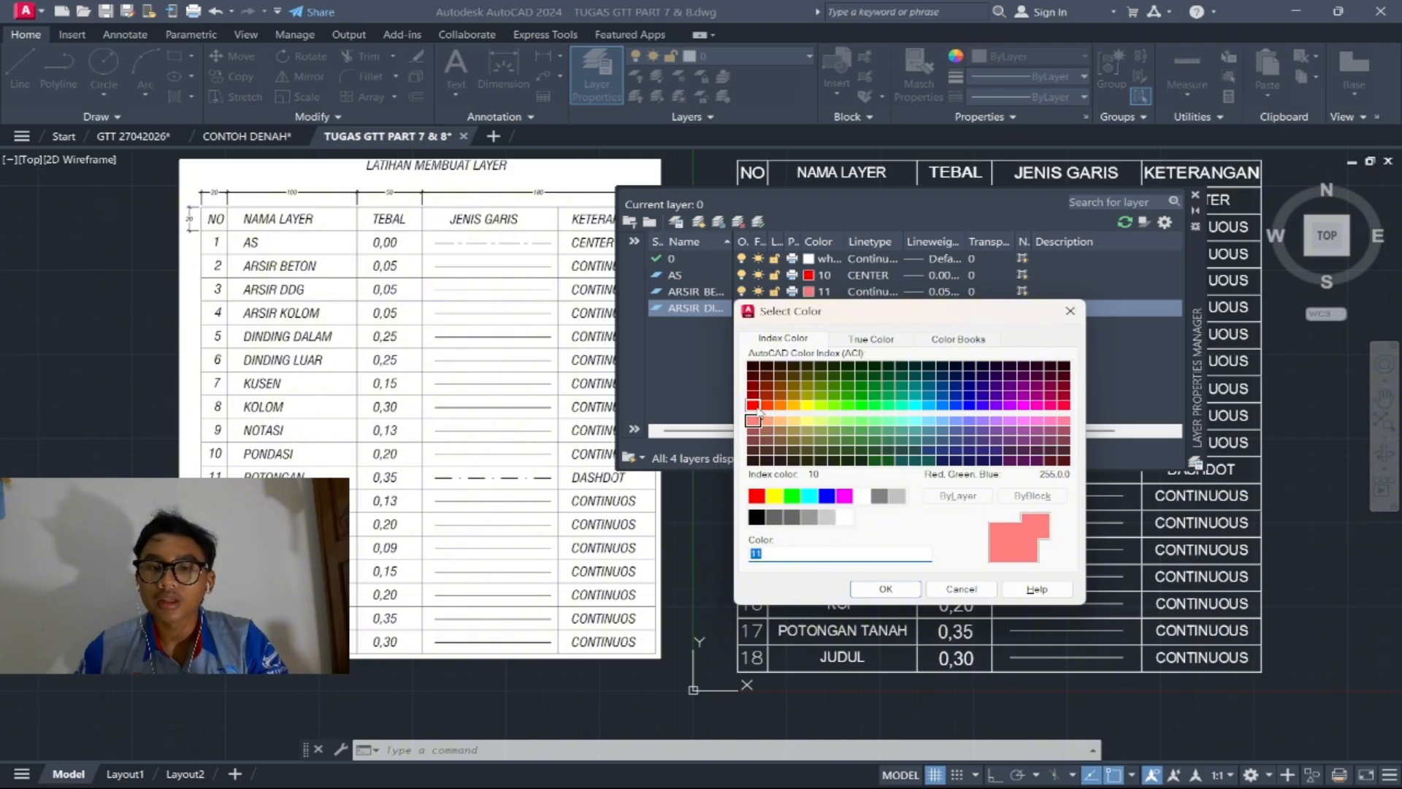
pyautogui.click(756, 406)
pyautogui.click(761, 405)
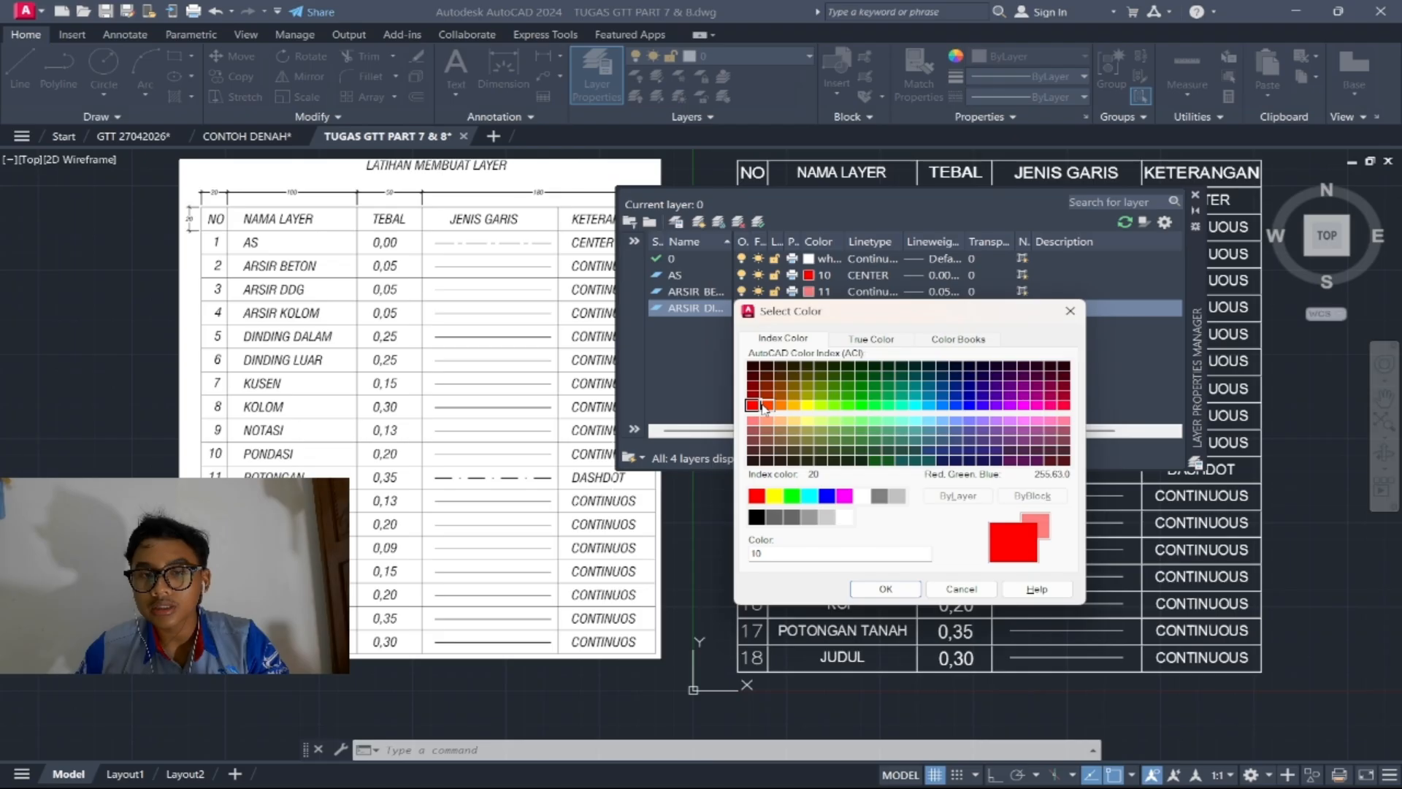
pyautogui.click(756, 406)
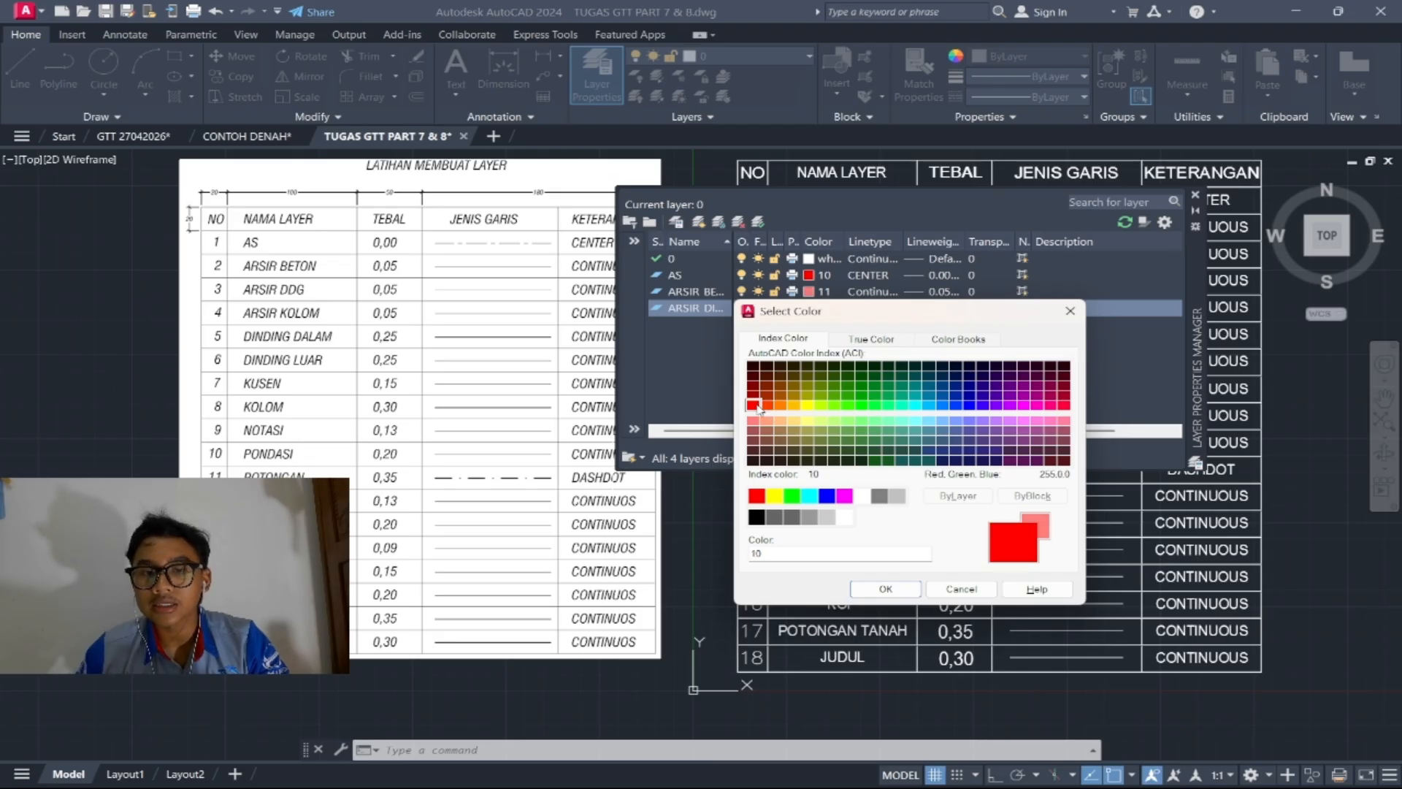
pyautogui.click(766, 406)
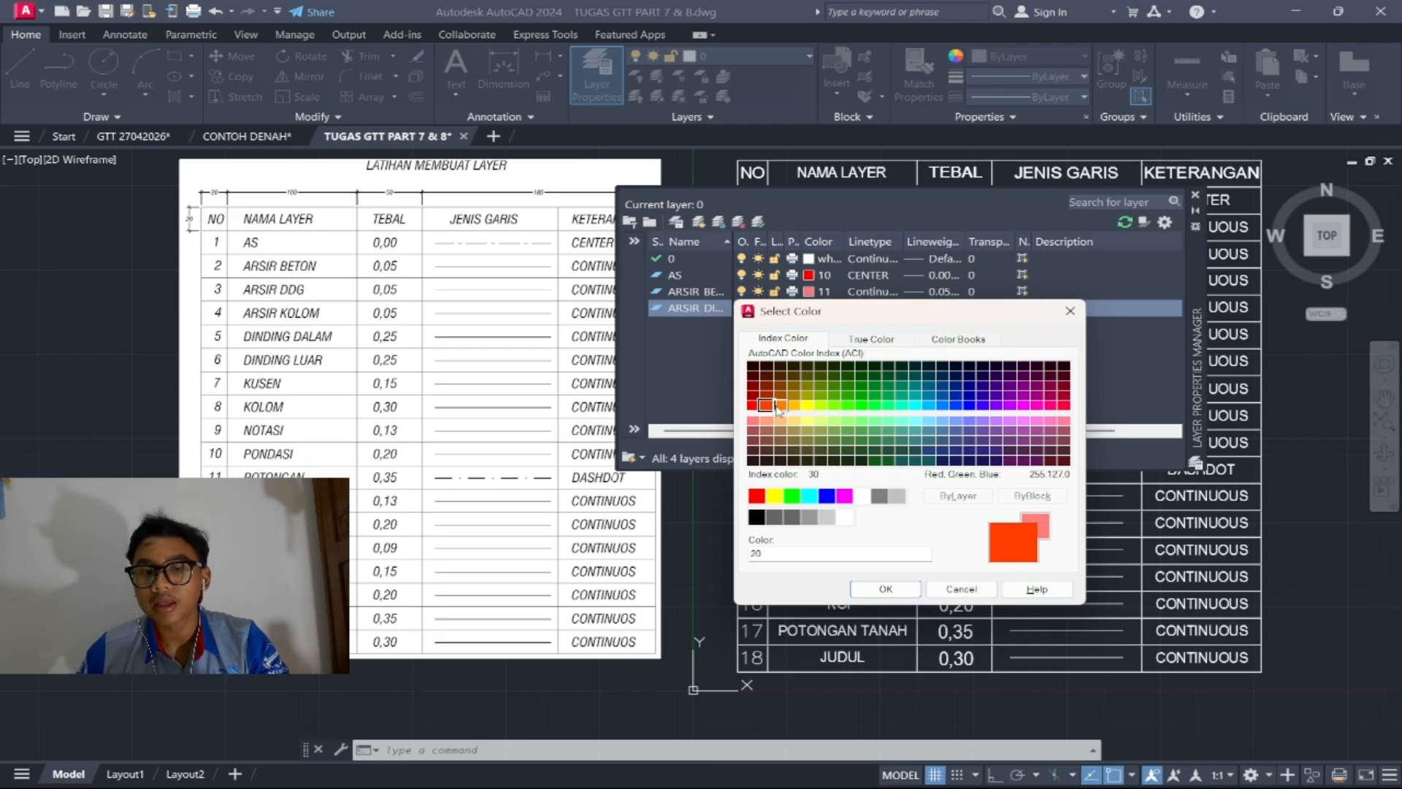
pyautogui.click(779, 406)
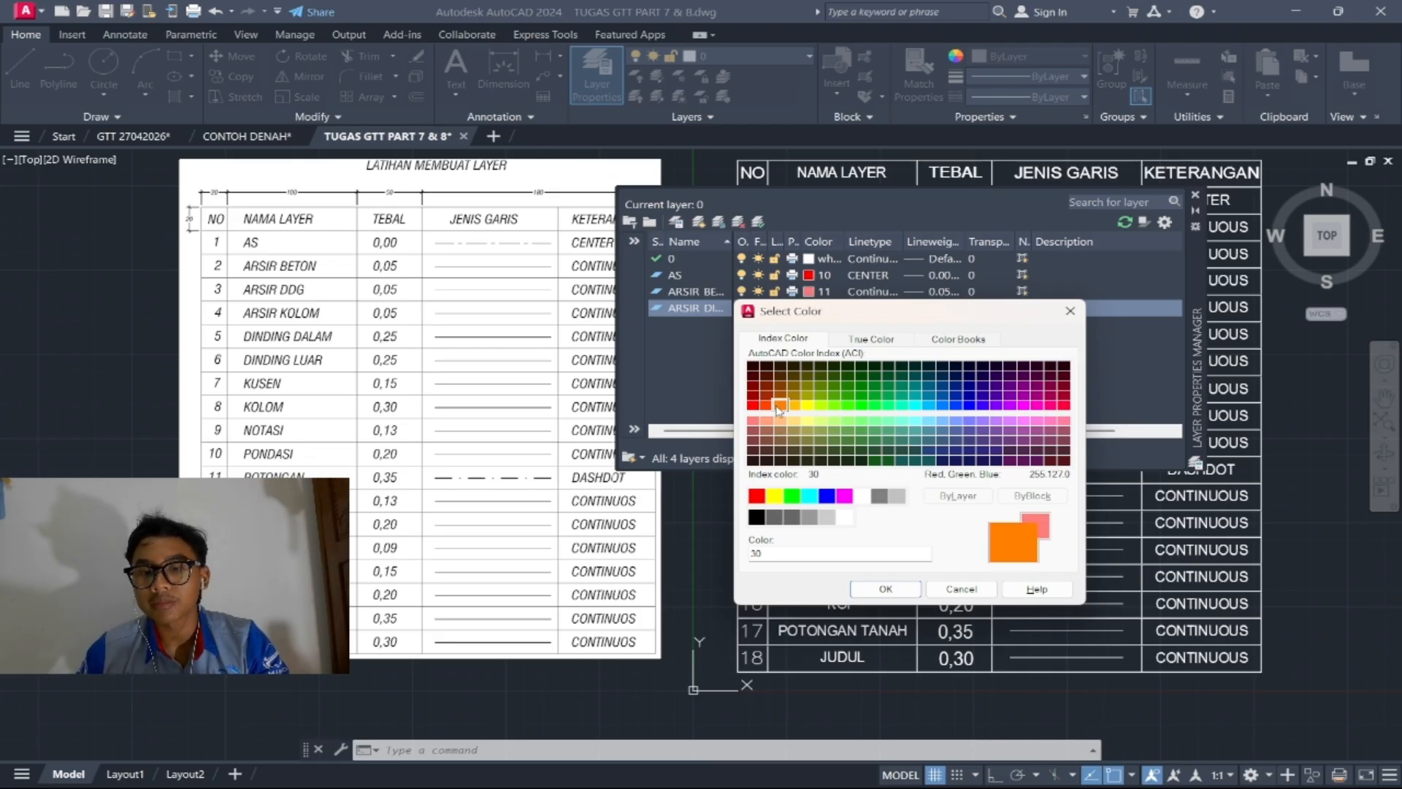
pyautogui.click(895, 589)
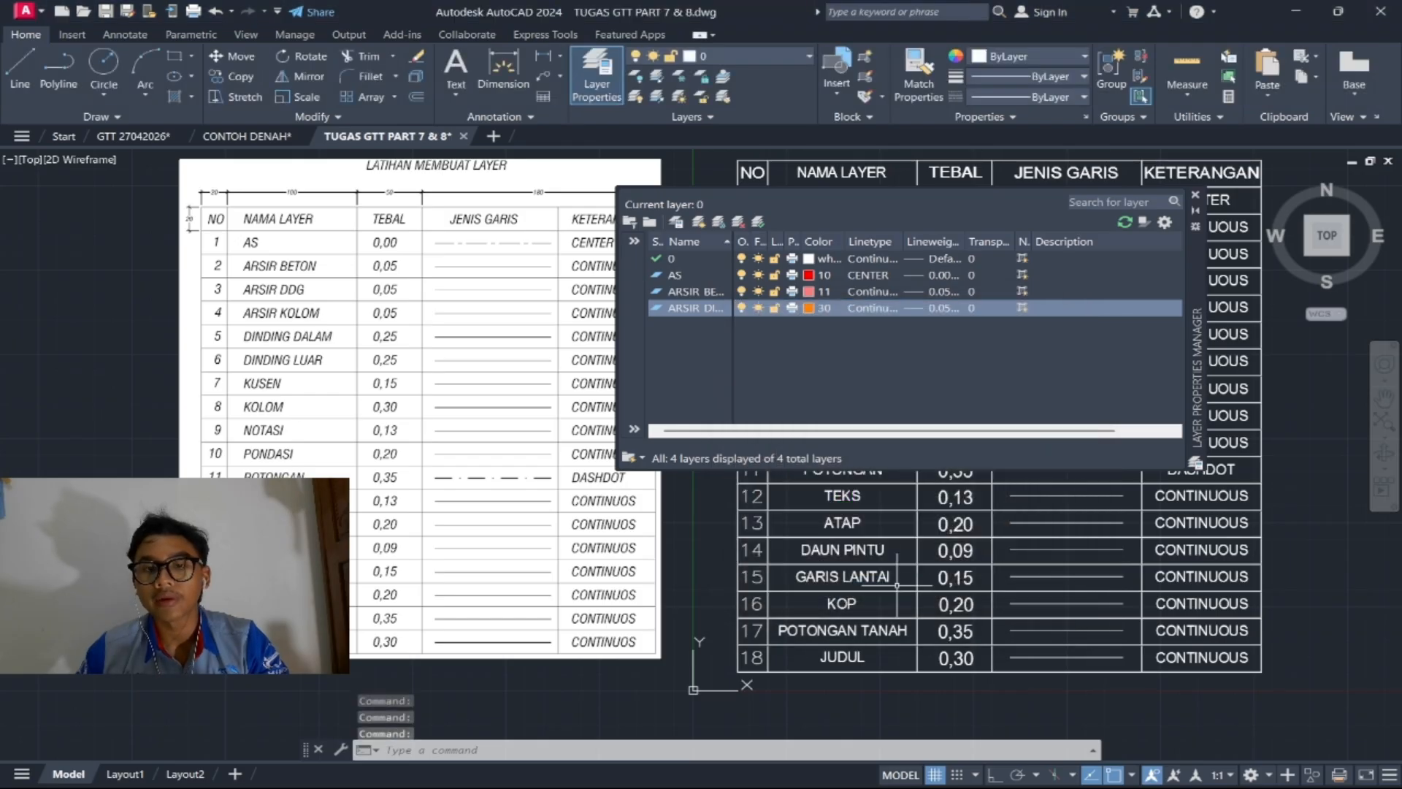
pyautogui.click(872, 308)
pyautogui.click(705, 508)
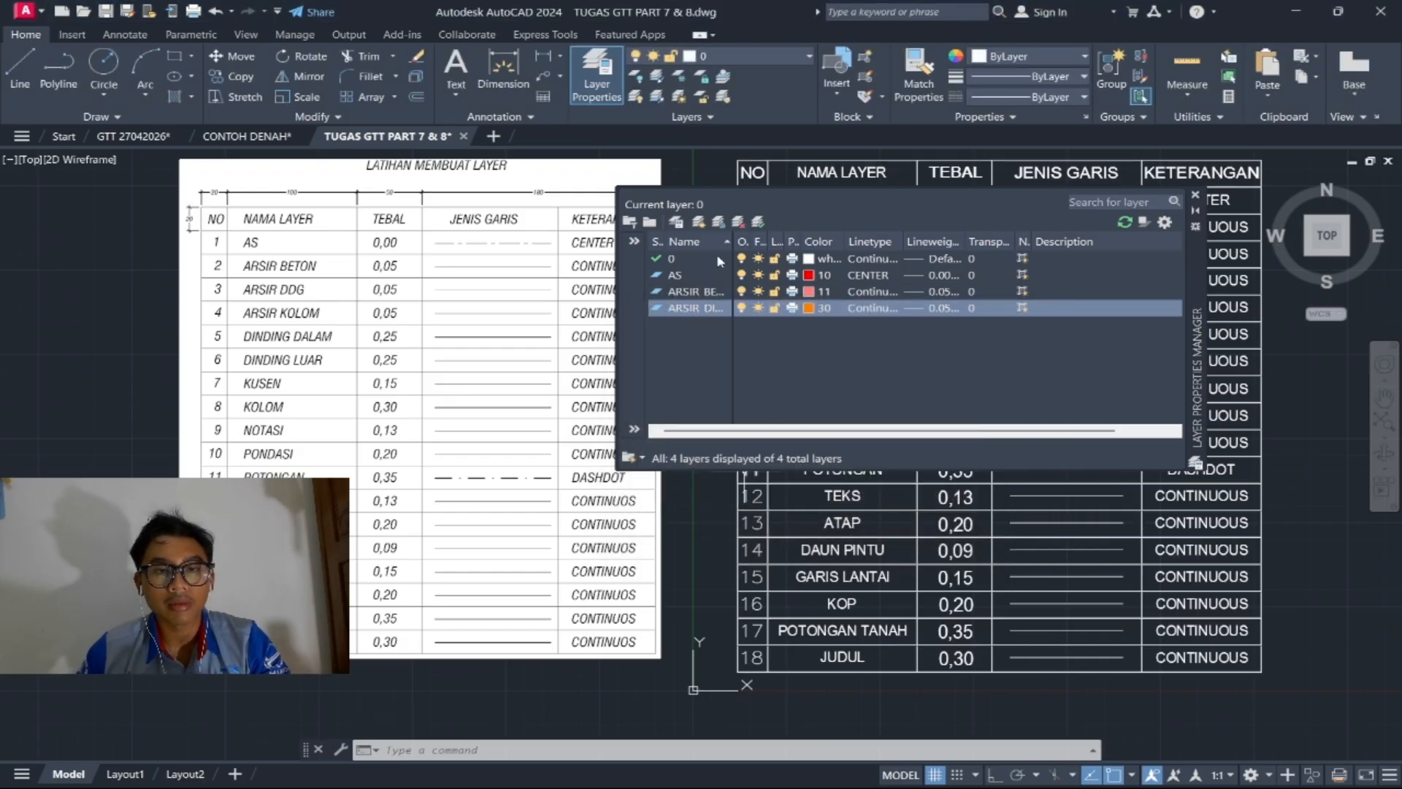
# Step: Create a layer named ARSIR KOLOM and give it index color 50
pyautogui.click(698, 222)
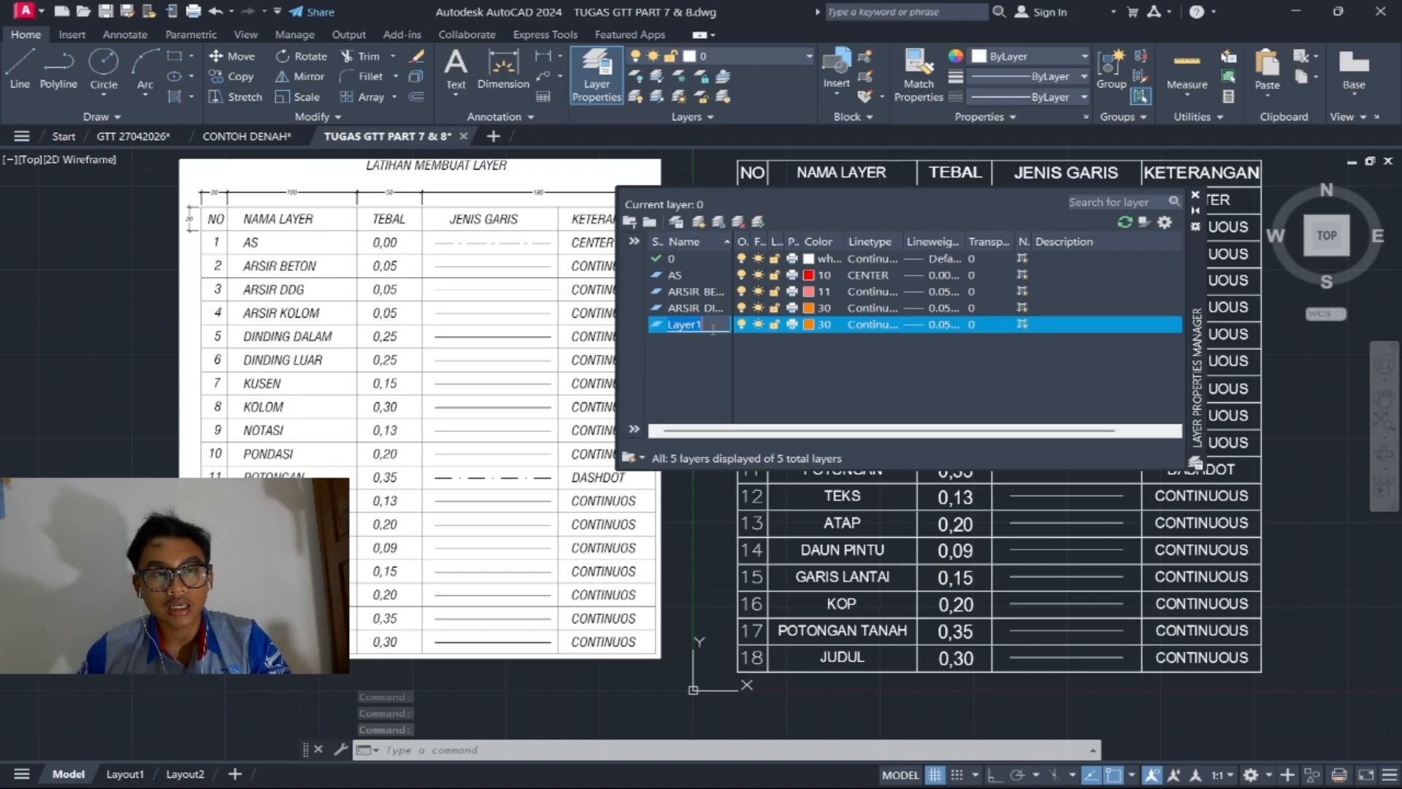
pyautogui.write('ARS')
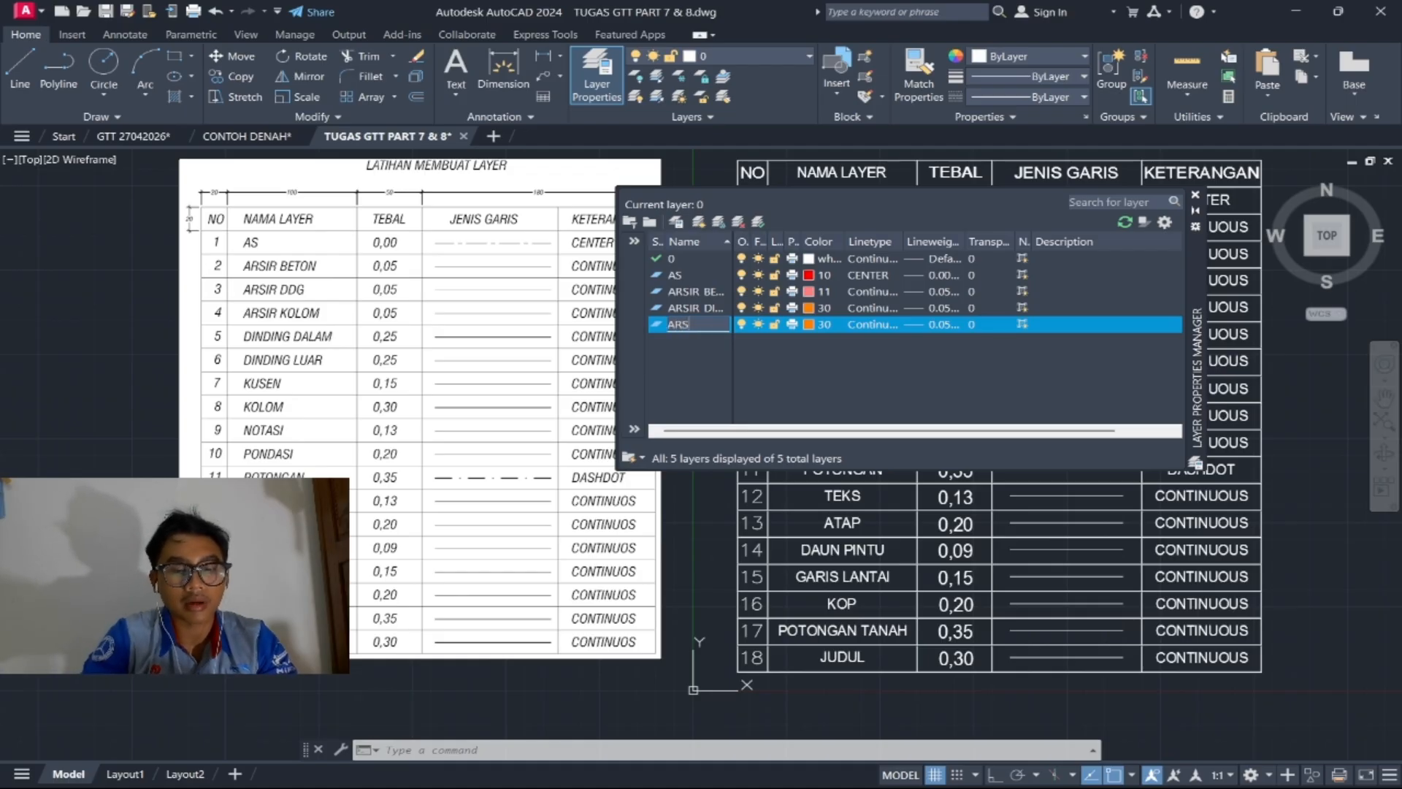
pyautogui.write('IR KOLOM')
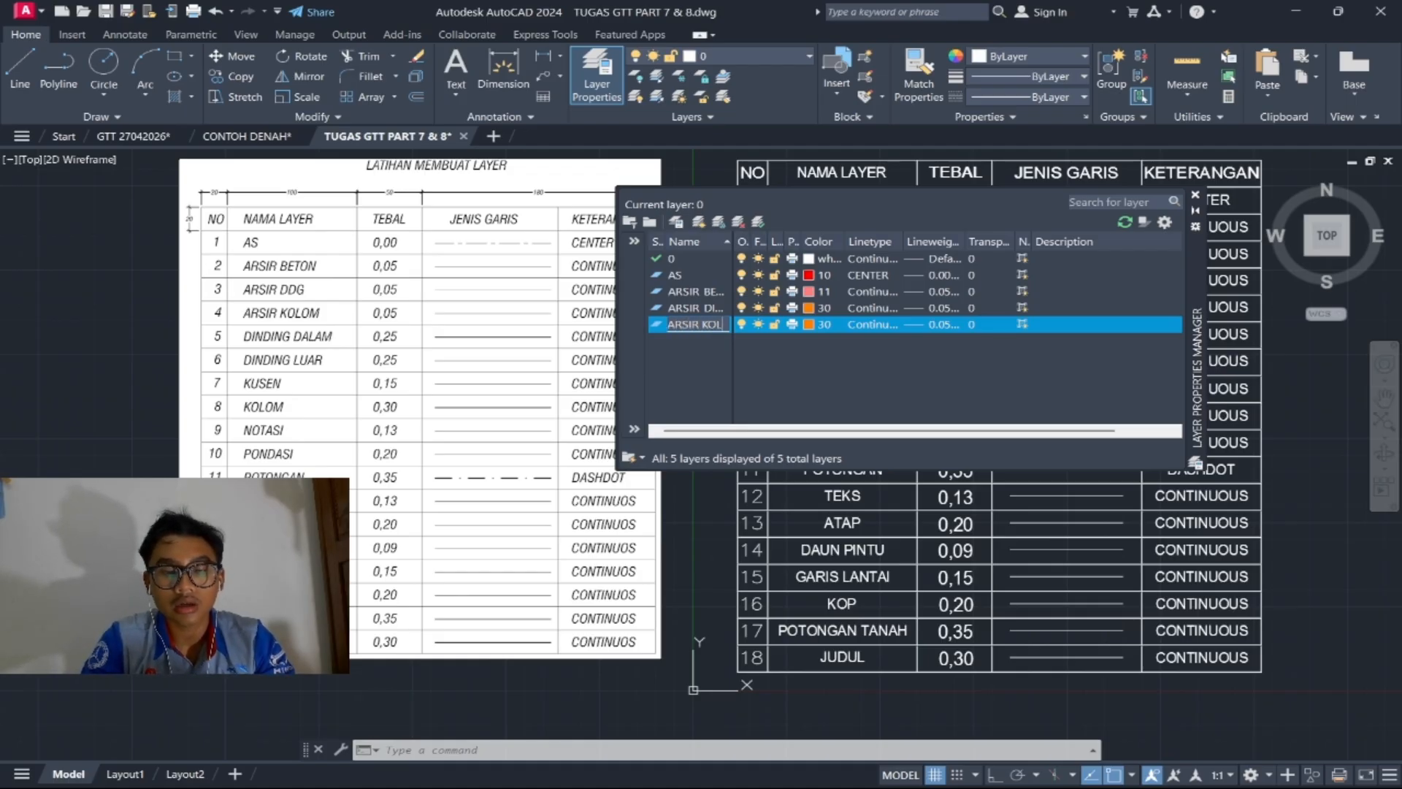
pyautogui.click(810, 324)
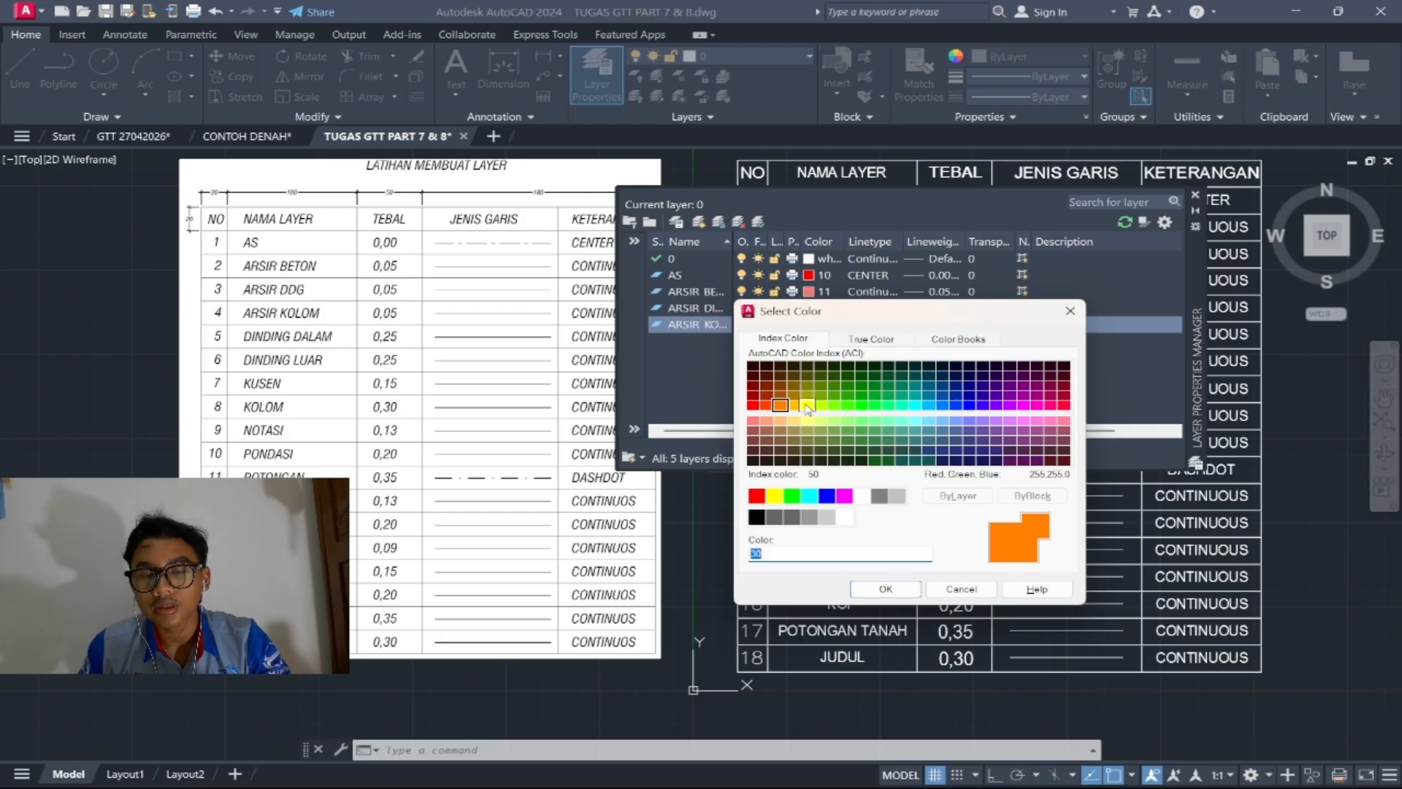
pyautogui.click(807, 406)
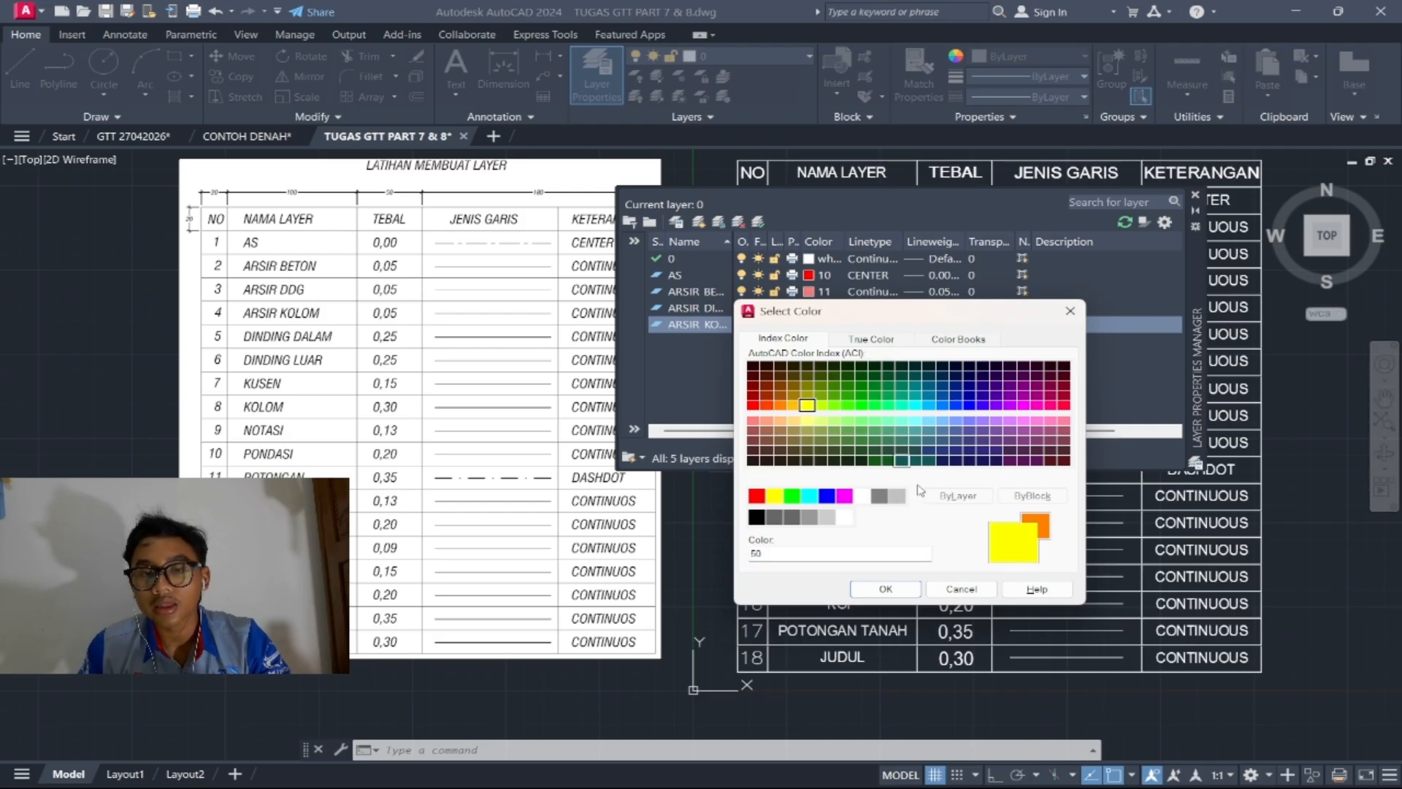
pyautogui.click(885, 588)
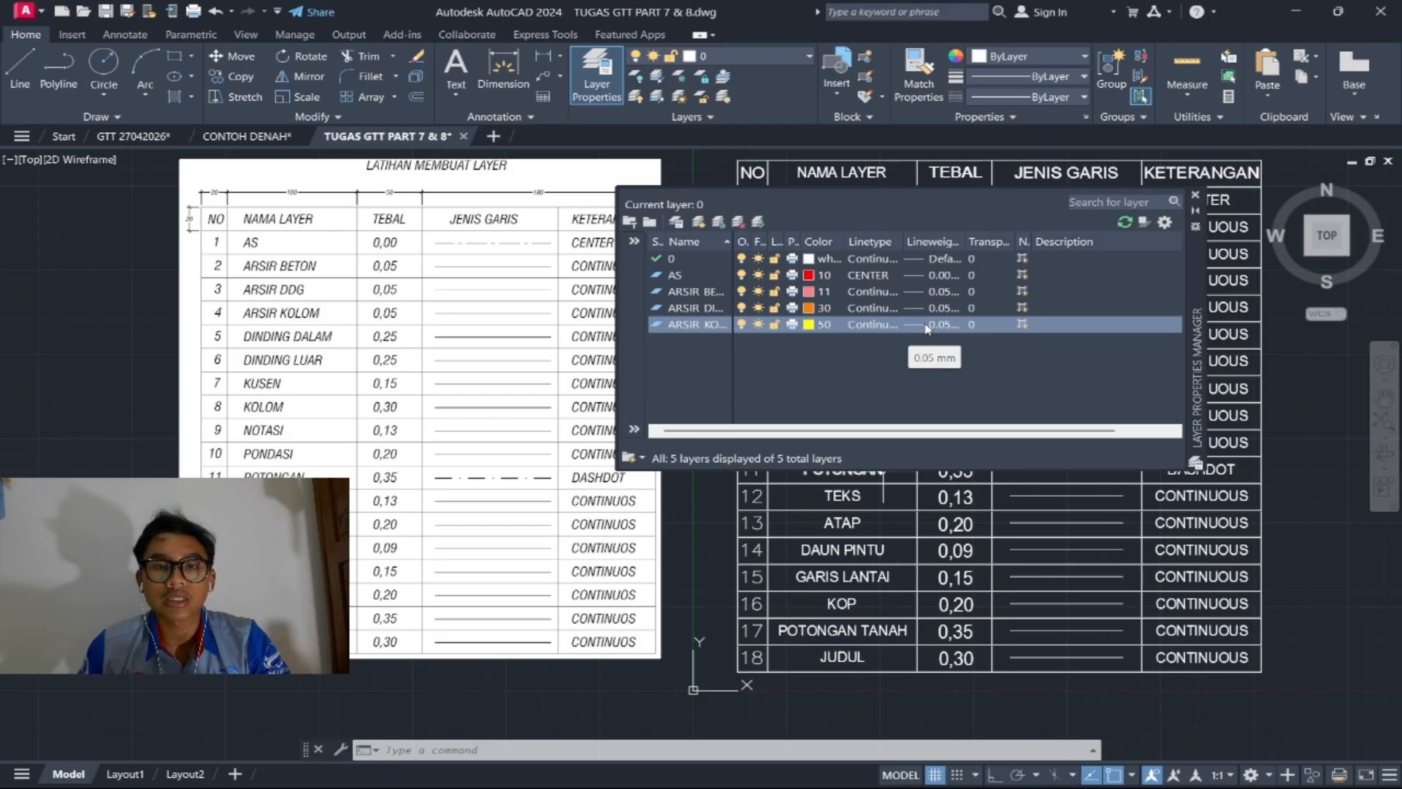
# Step: Create a layer named DINDING DALAM and give it index color 70
pyautogui.click(698, 223)
pyautogui.write('D')
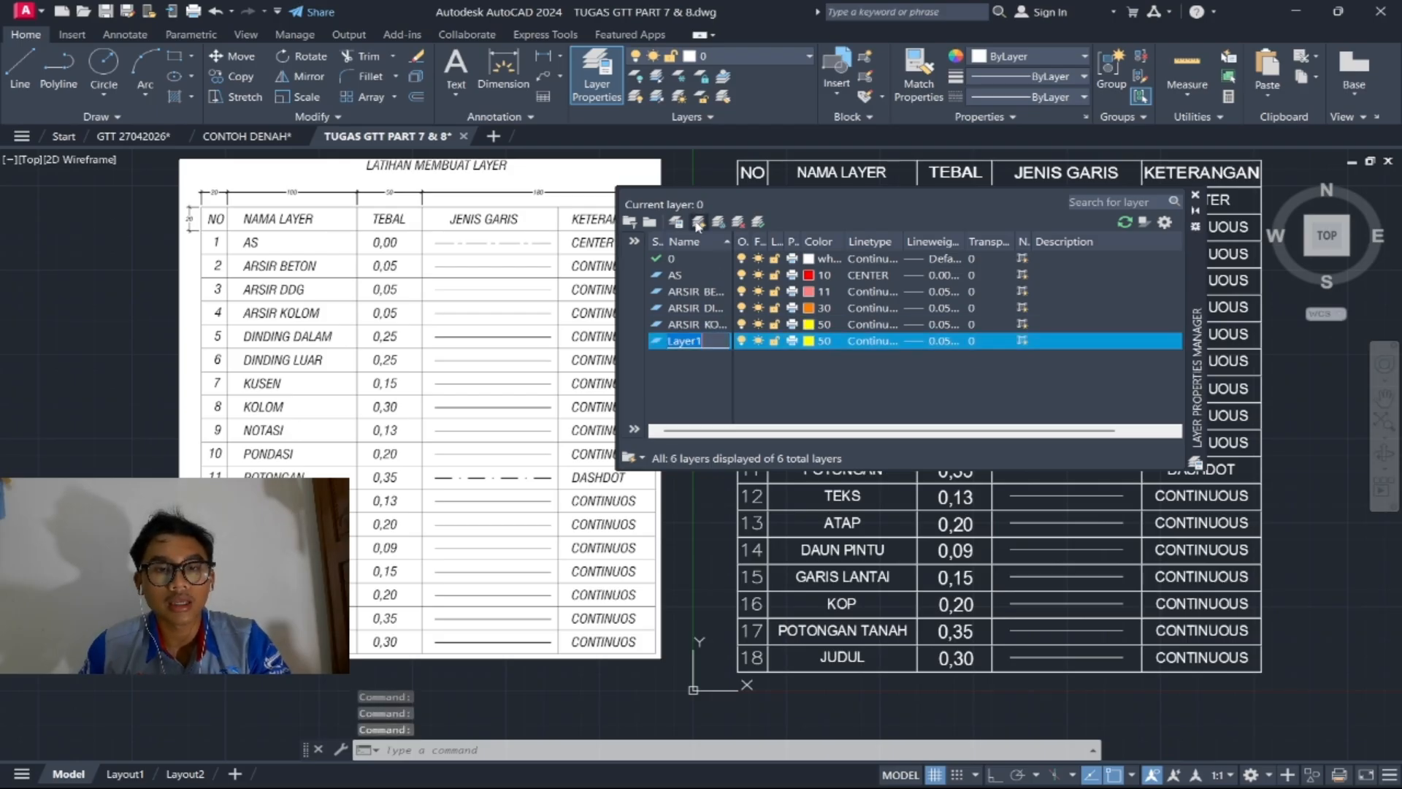
pyautogui.write('IN')
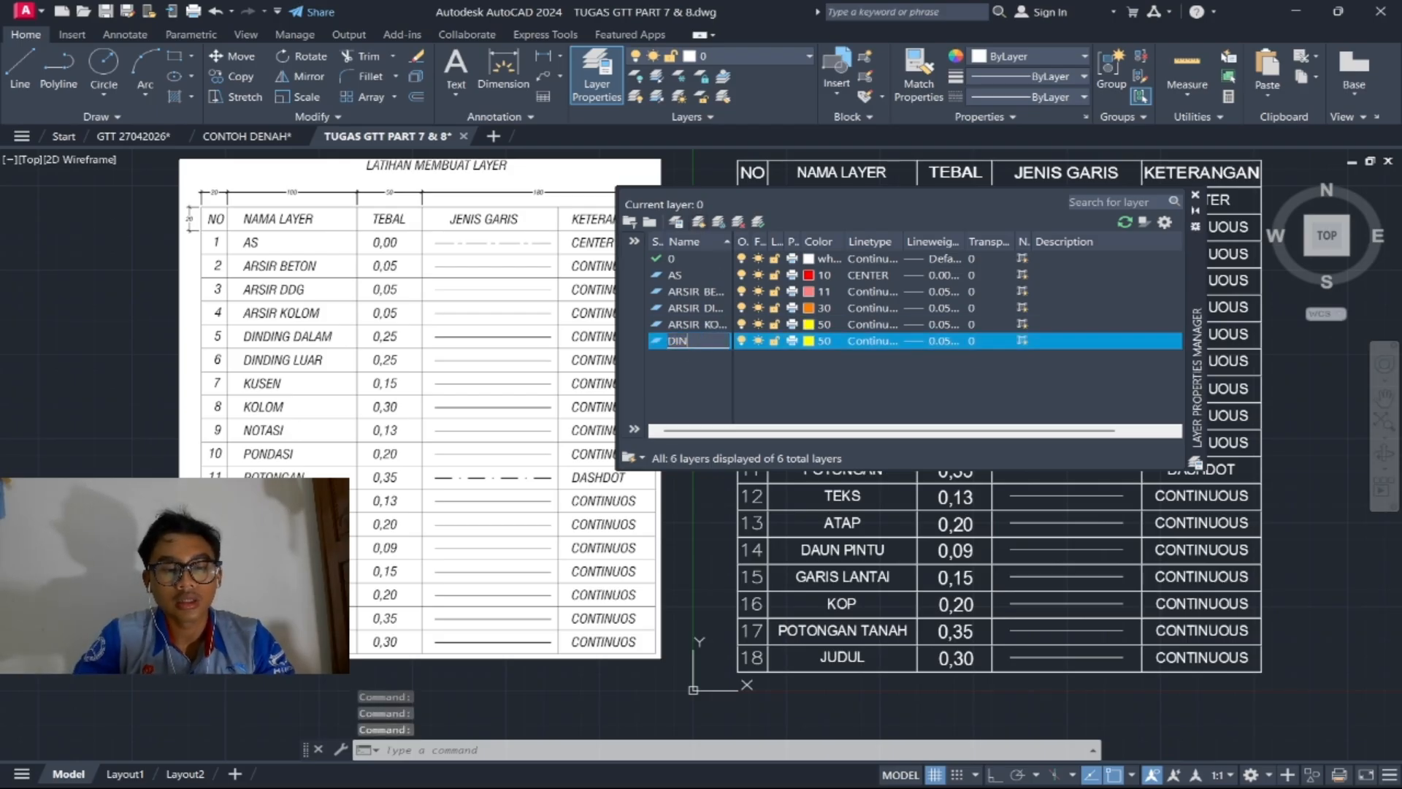
pyautogui.write('DING DALAM')
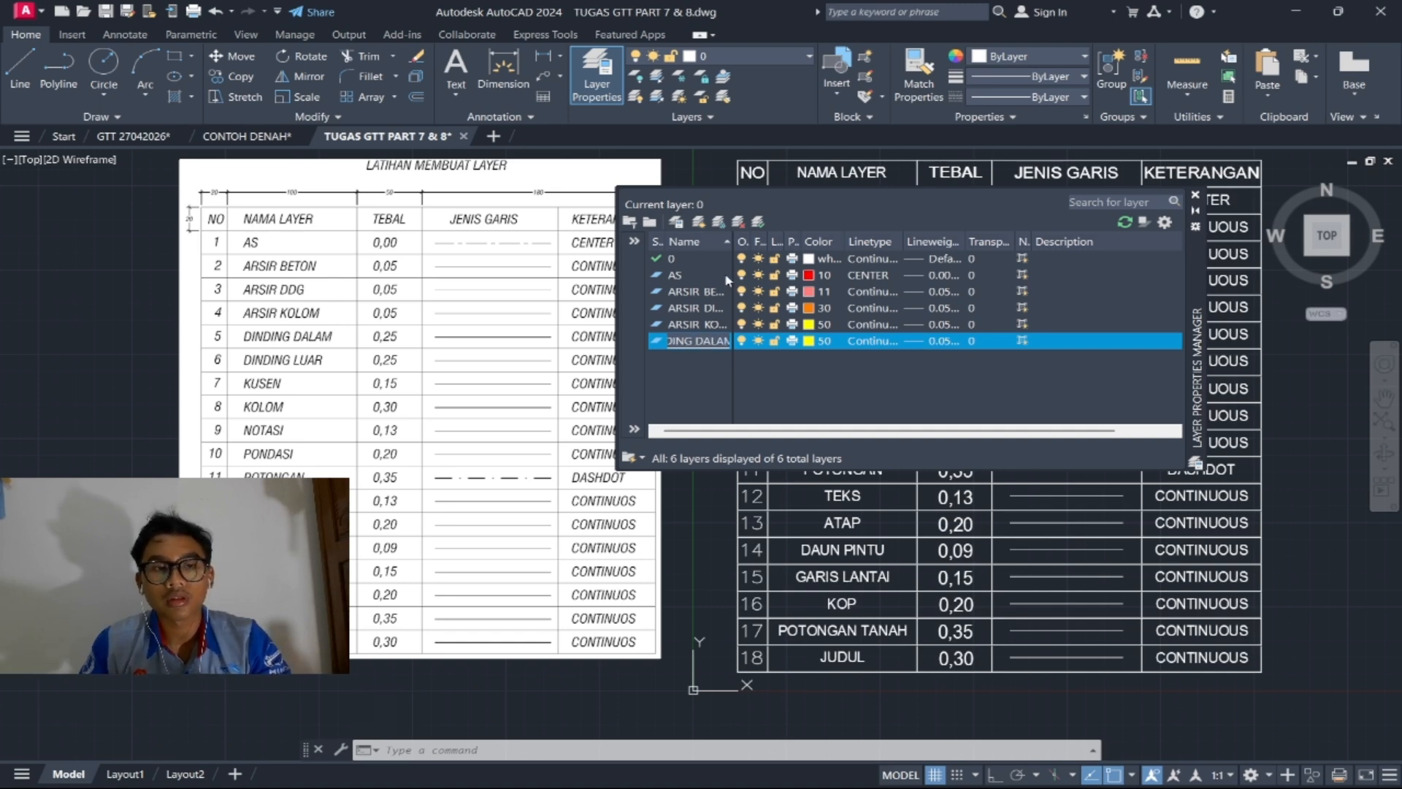
pyautogui.click(809, 341)
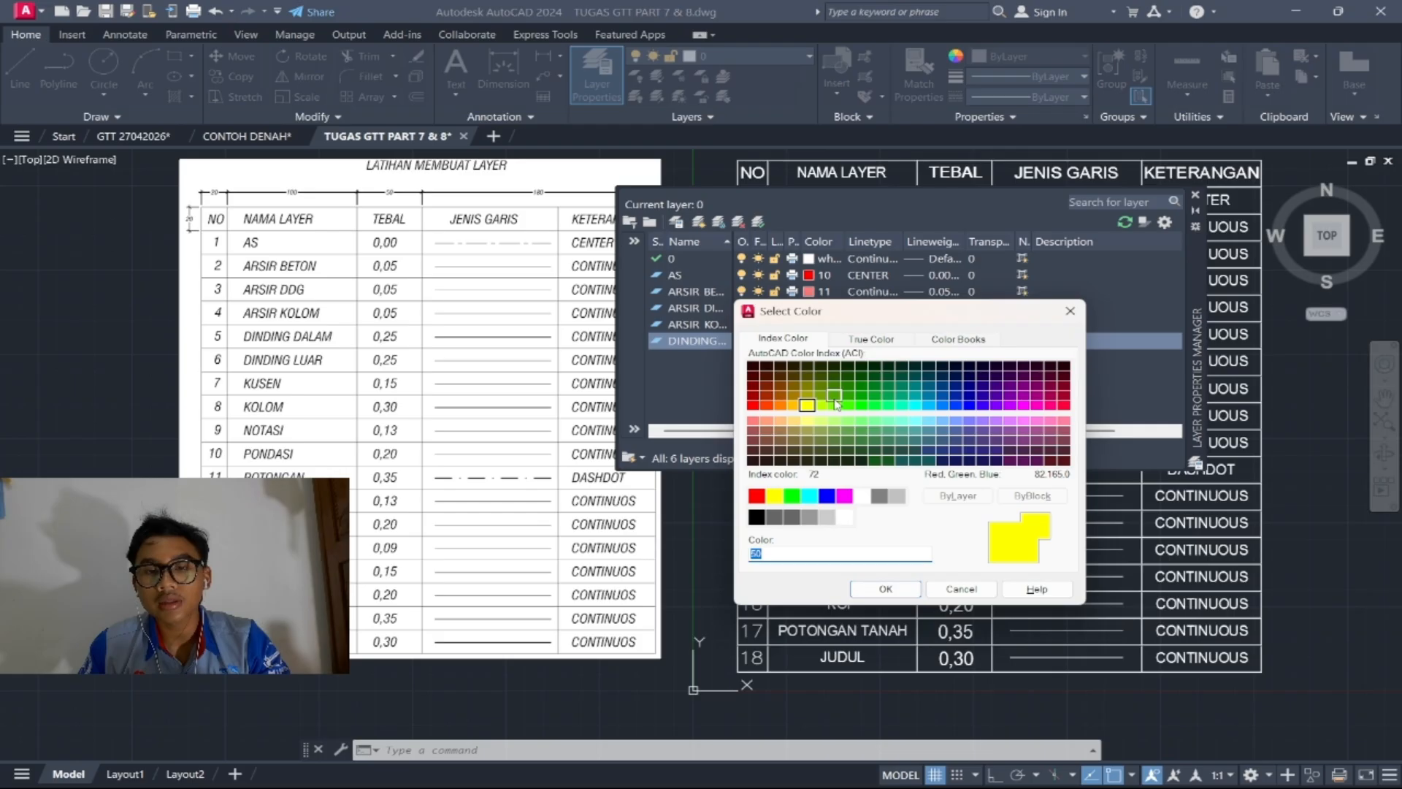
pyautogui.doubleClick(835, 405)
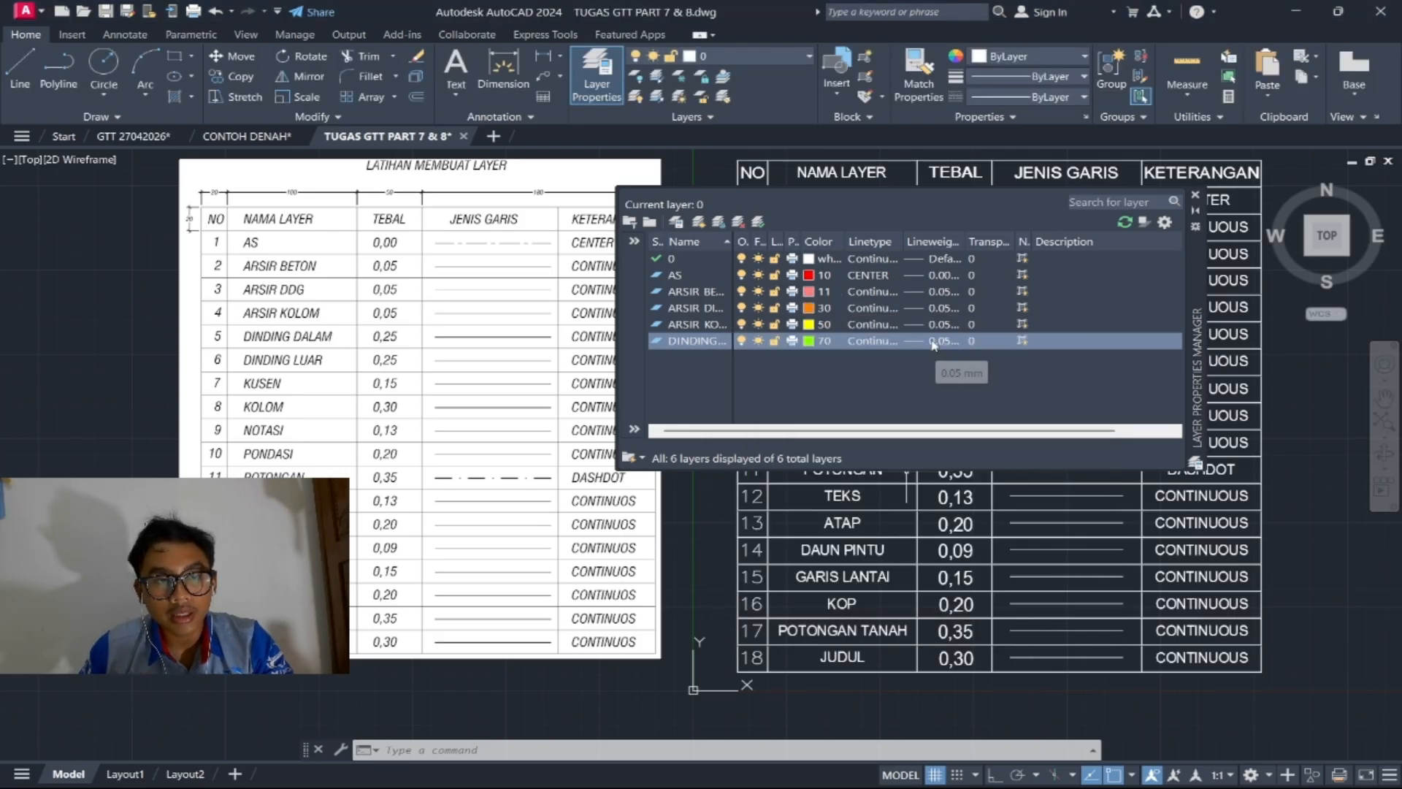
# Step: Set the DINDING DALAM layer's lineweight to 0.25 mm
pyautogui.click(933, 341)
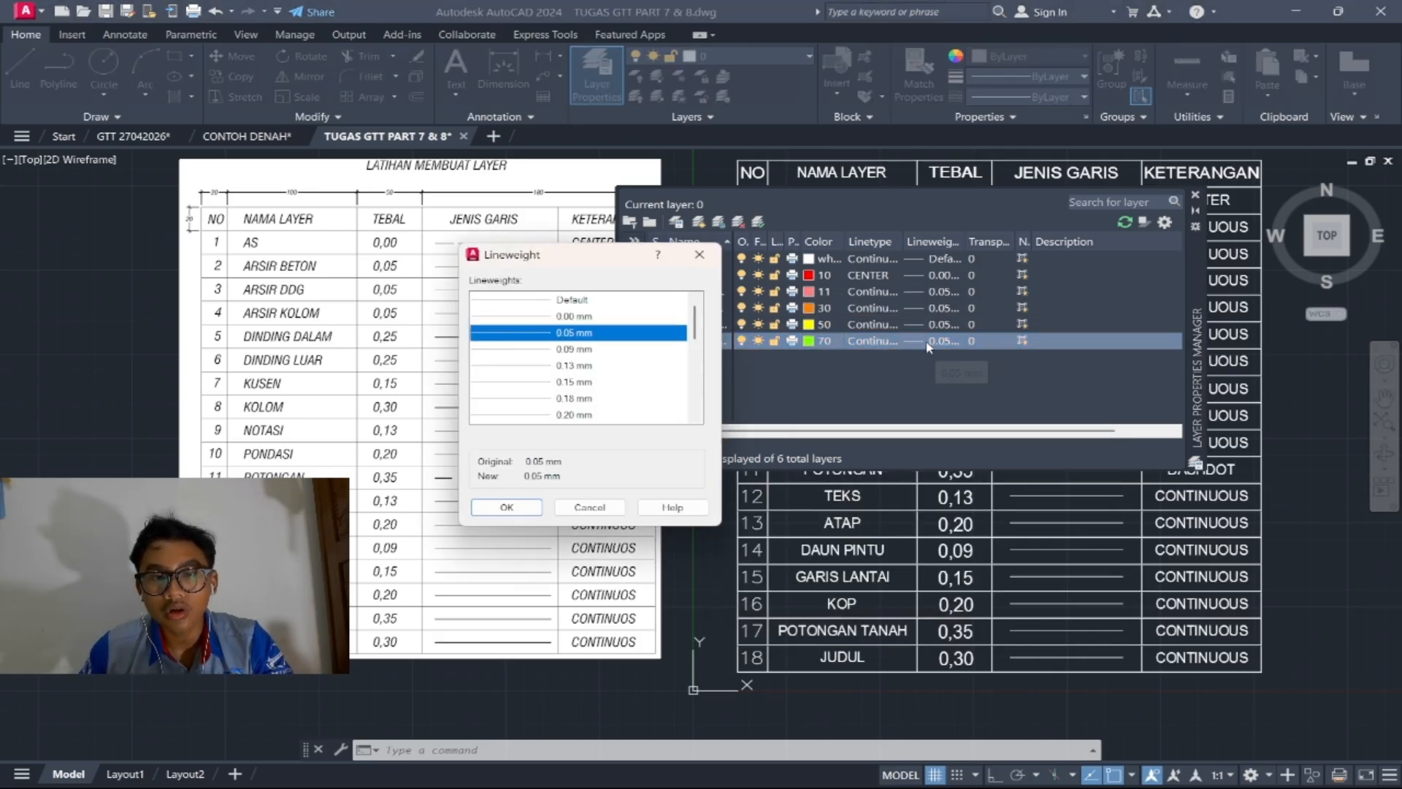
pyautogui.scroll(-3, 595, 387)
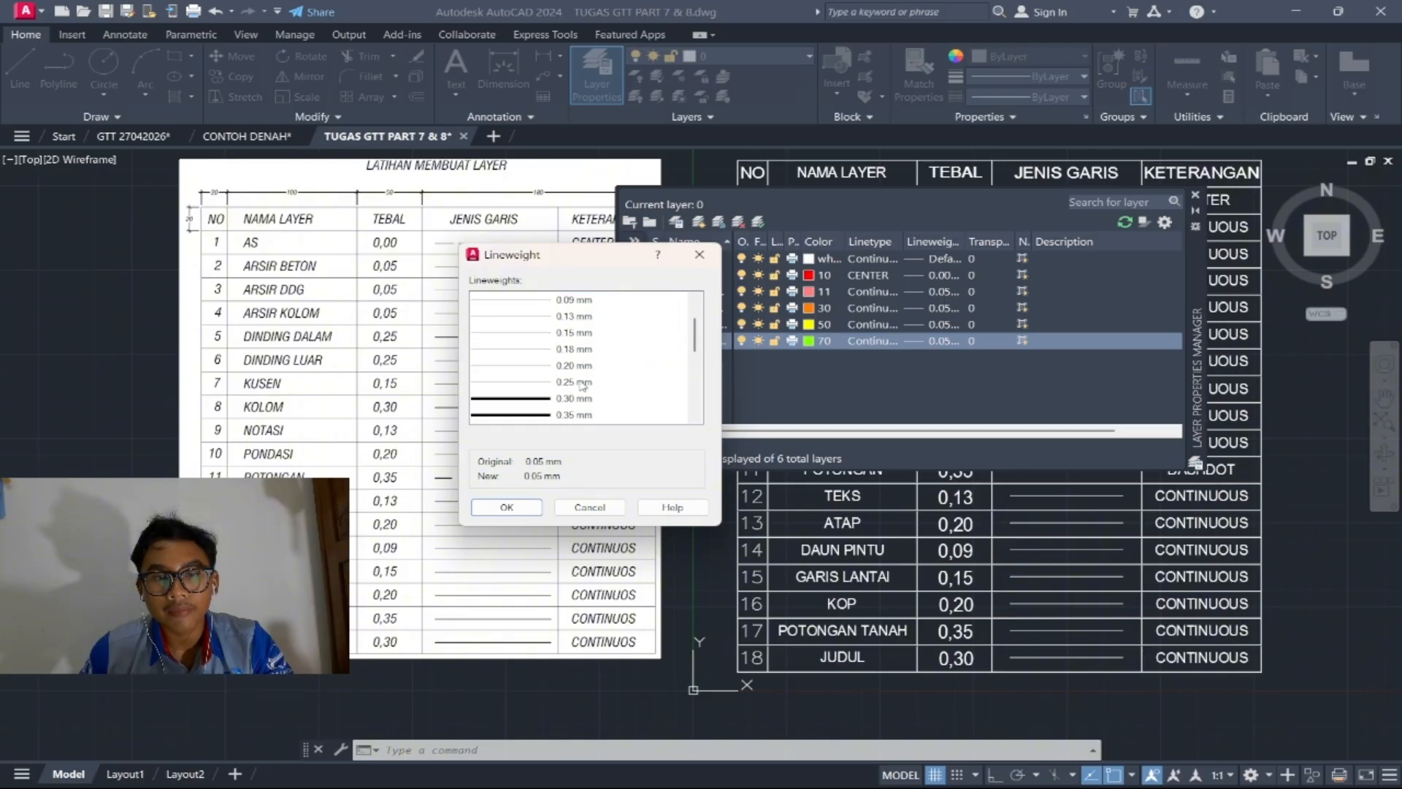
pyautogui.click(582, 383)
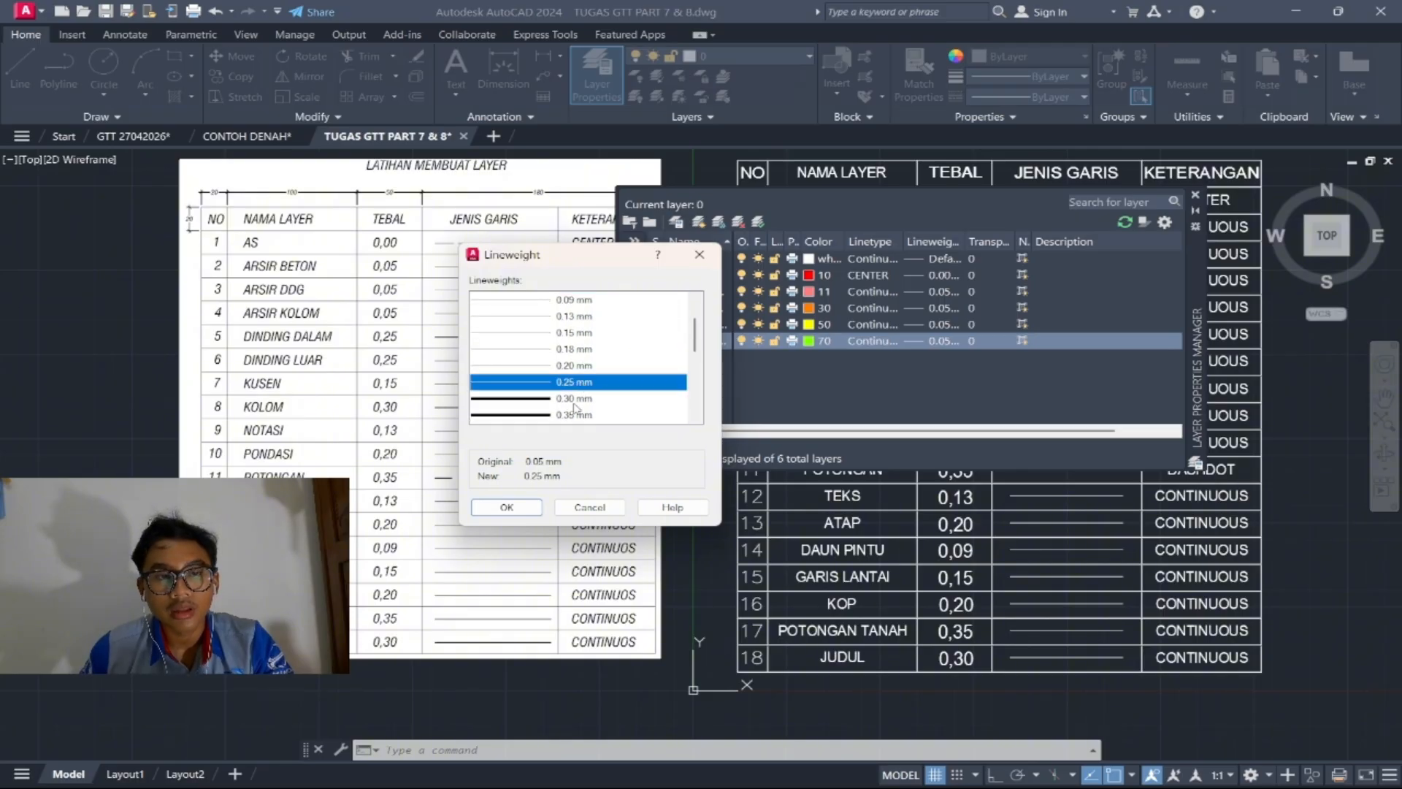
pyautogui.click(506, 508)
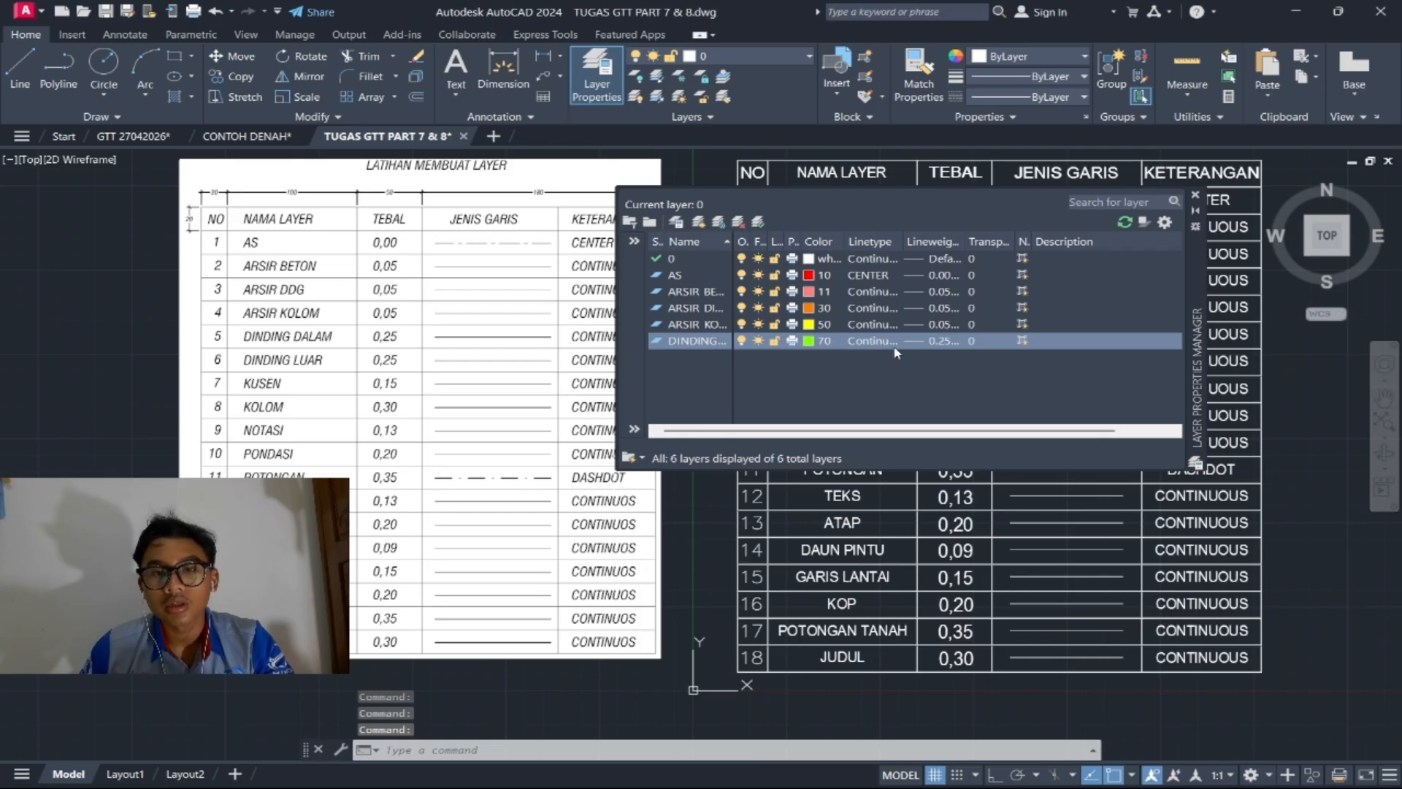
# Step: Create a layer named DINDING LUAR and give it index color 111
pyautogui.click(699, 222)
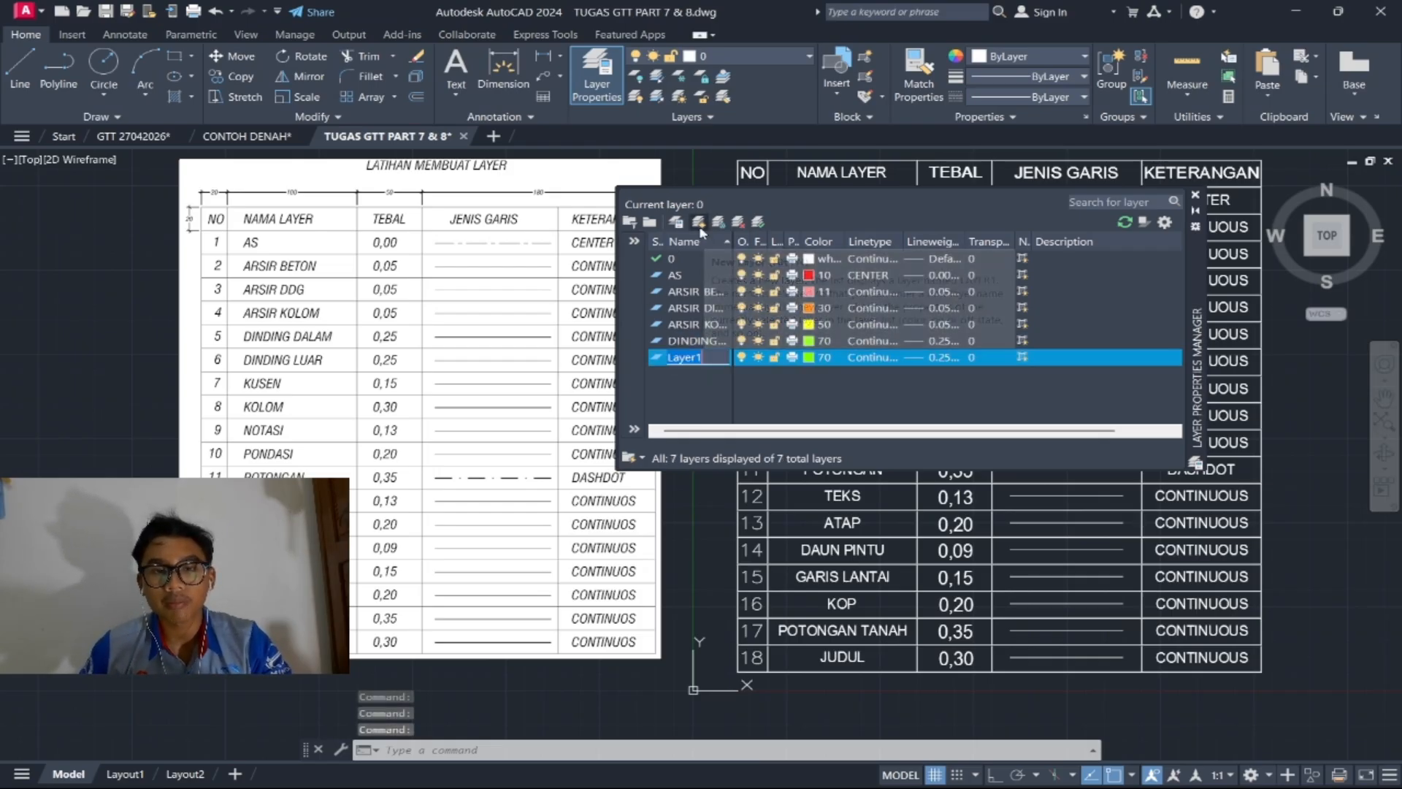
pyautogui.write('DIN')
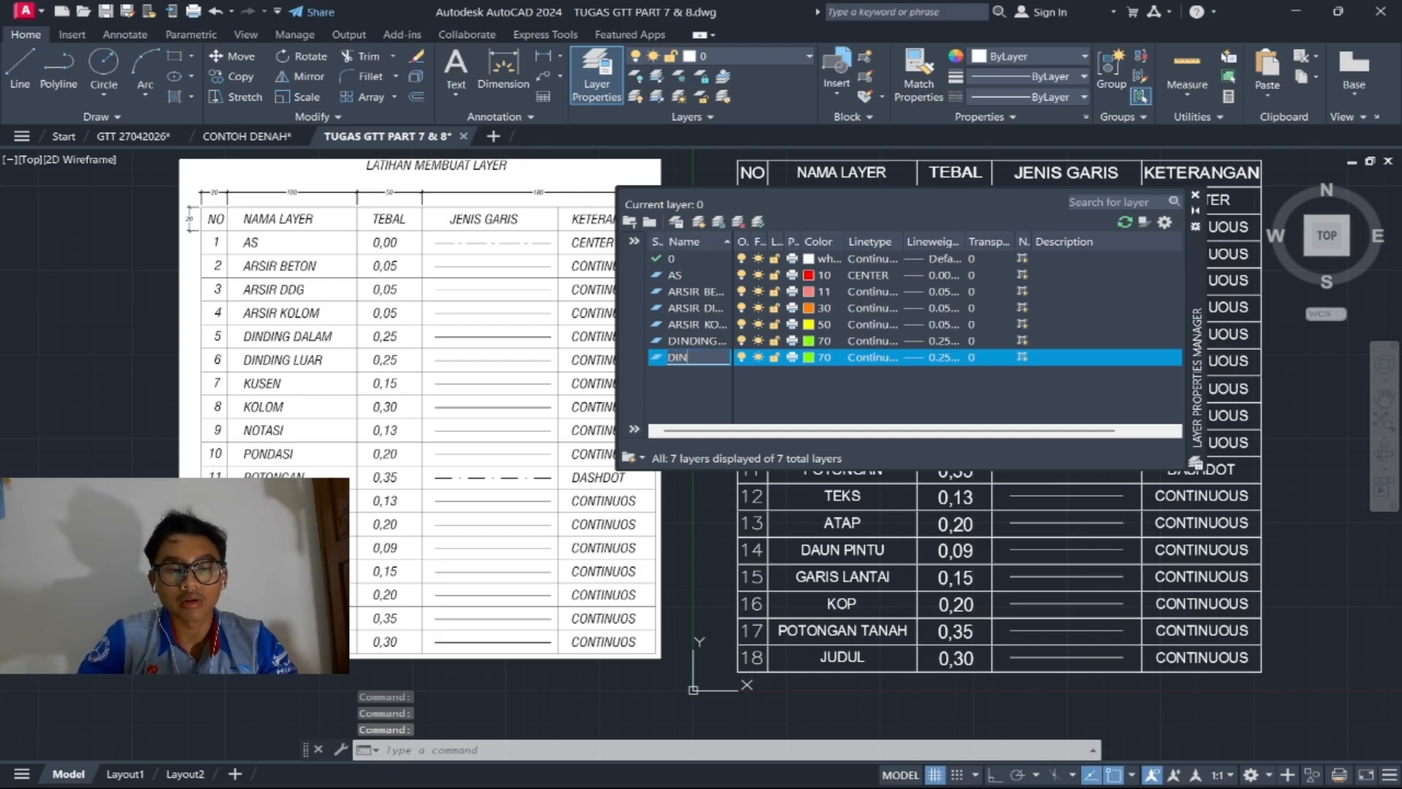
pyautogui.write('DING LUAR')
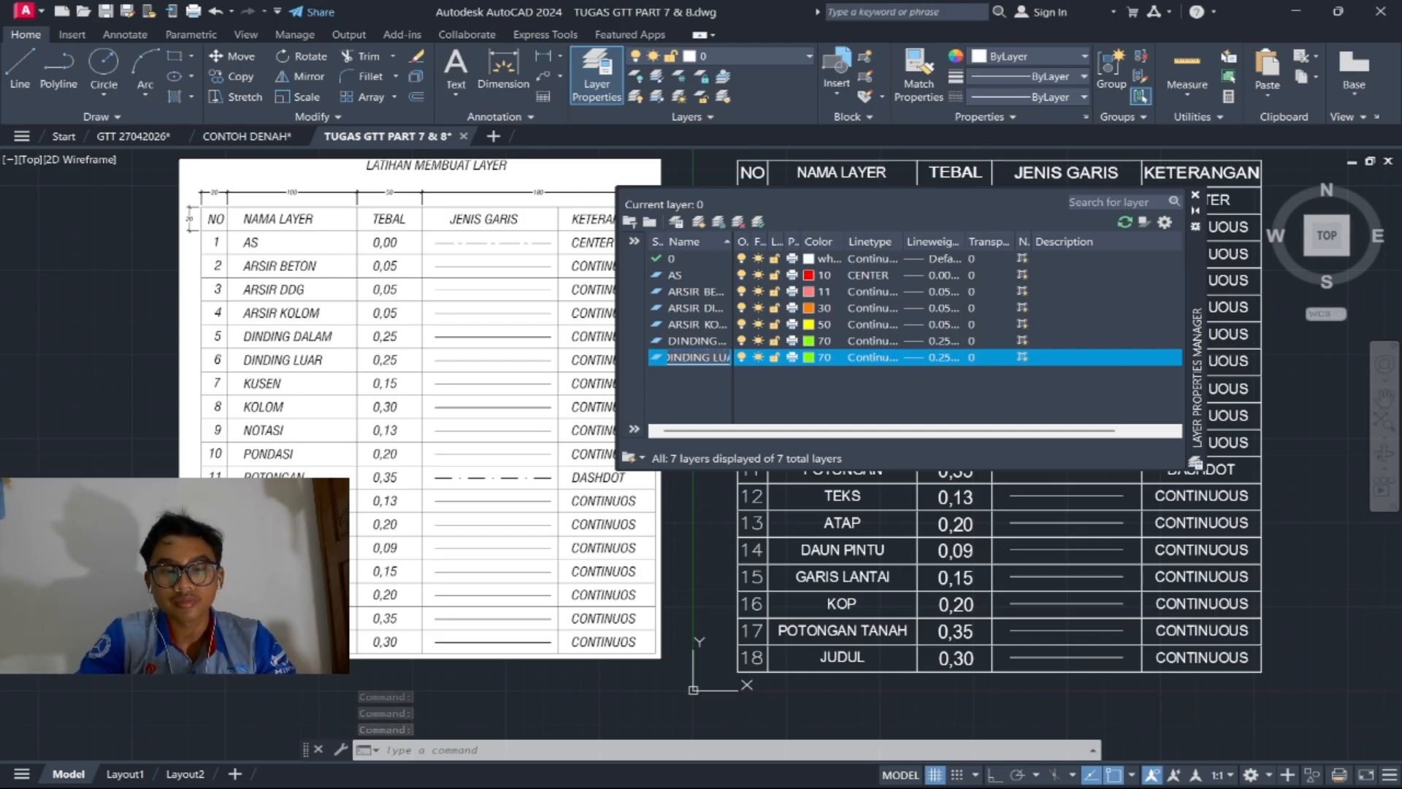
pyautogui.click(812, 357)
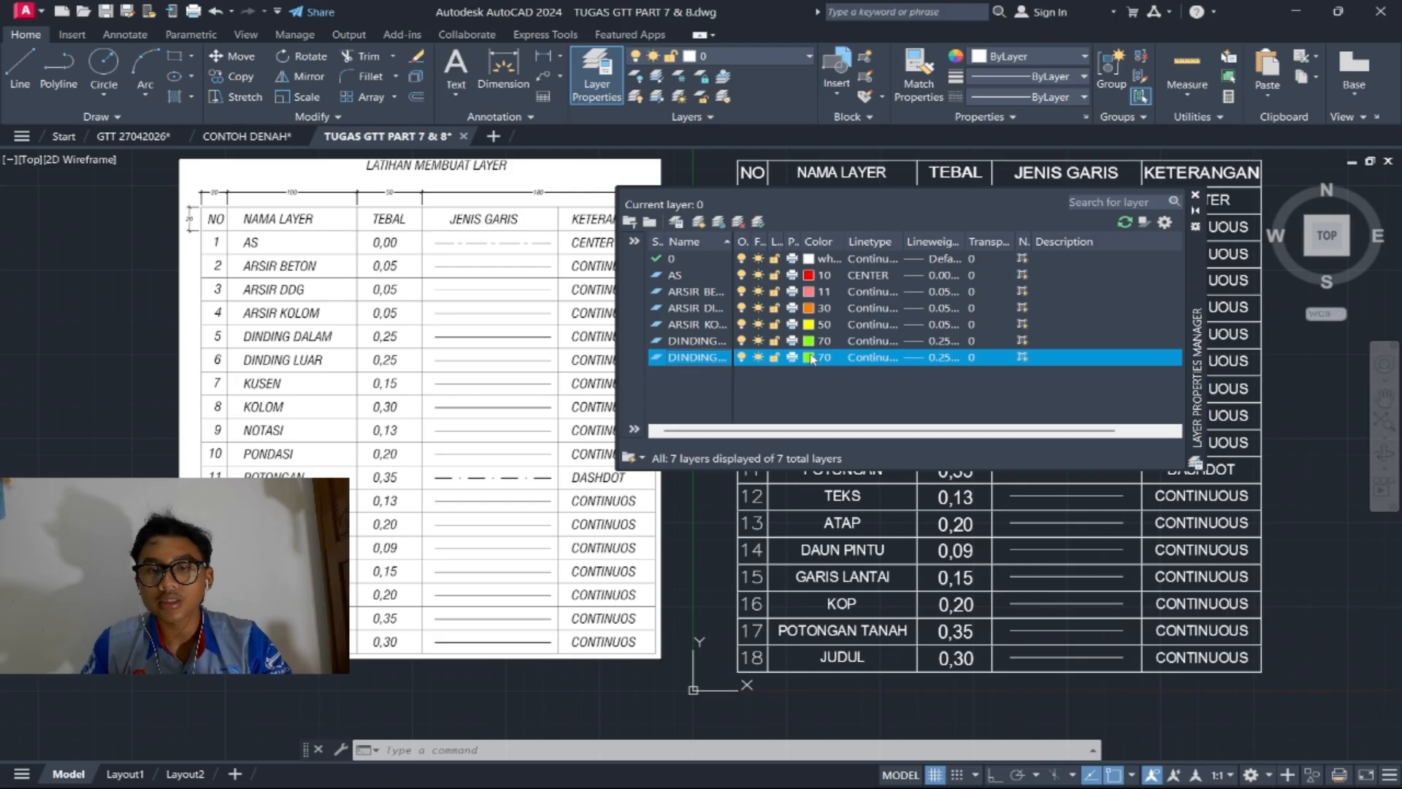
pyautogui.click(834, 430)
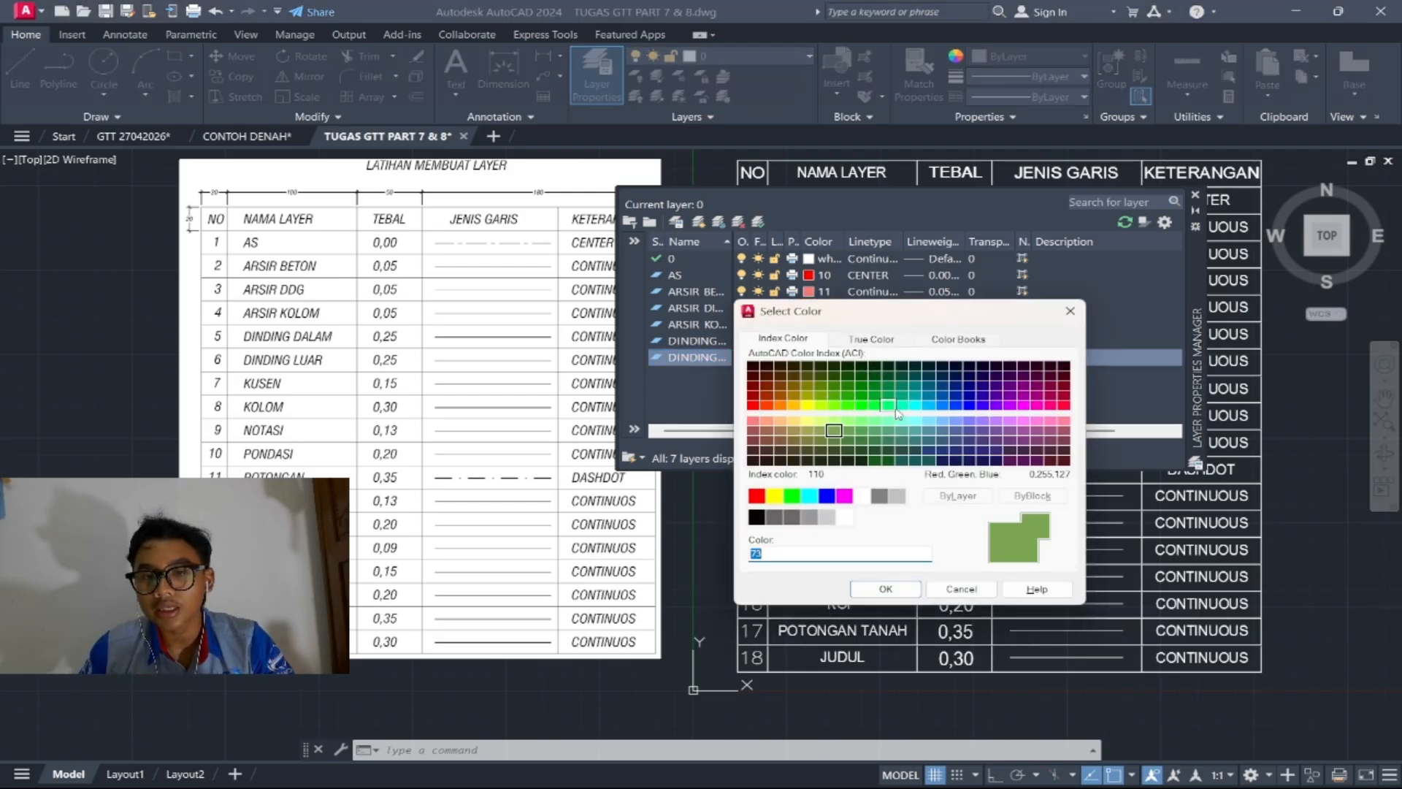
pyautogui.click(889, 421)
pyautogui.click(885, 589)
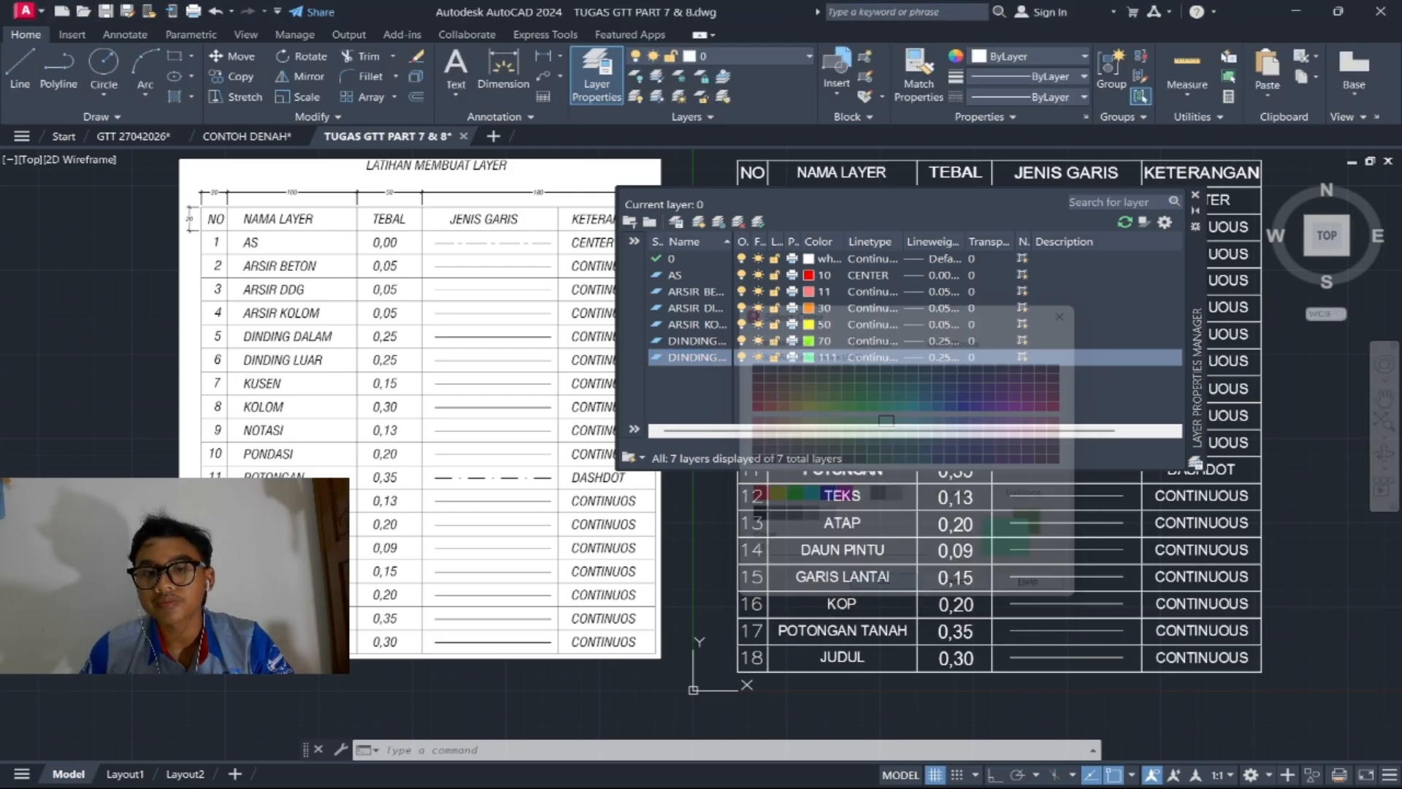
# Step: Create a layer named KUSEN and give it index color 140
pyautogui.click(698, 221)
pyautogui.write('KUSEN')
pyautogui.click(812, 376)
pyautogui.click(931, 409)
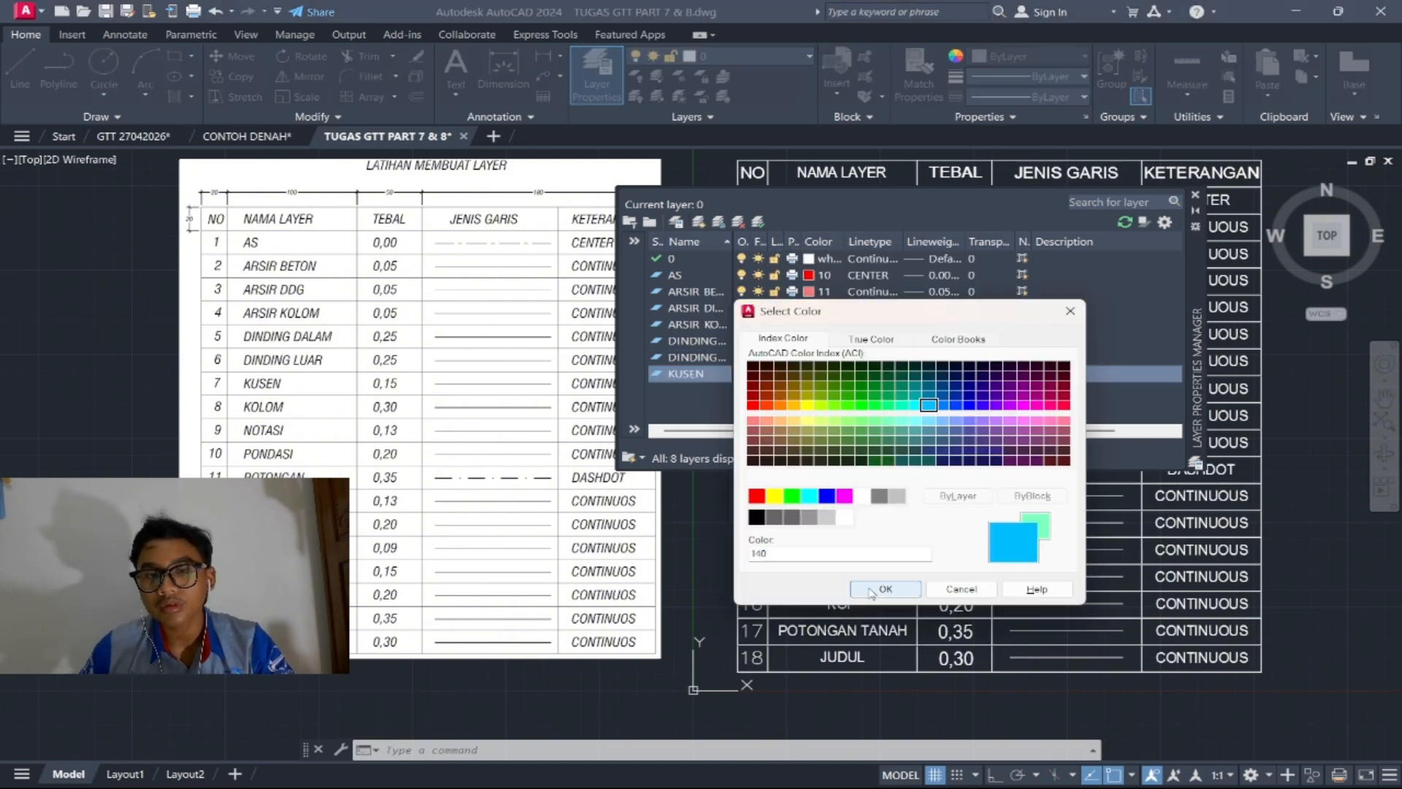
pyautogui.click(884, 589)
# Step: Set the KUSEN layer's lineweight to 0.15 mm
pyautogui.click(941, 373)
pyautogui.click(577, 366)
pyautogui.click(507, 507)
# Step: Create a layer named KOLOM with index color 133 and a 0.30 mm lineweight
pyautogui.click(699, 221)
pyautogui.write('KOLOM')
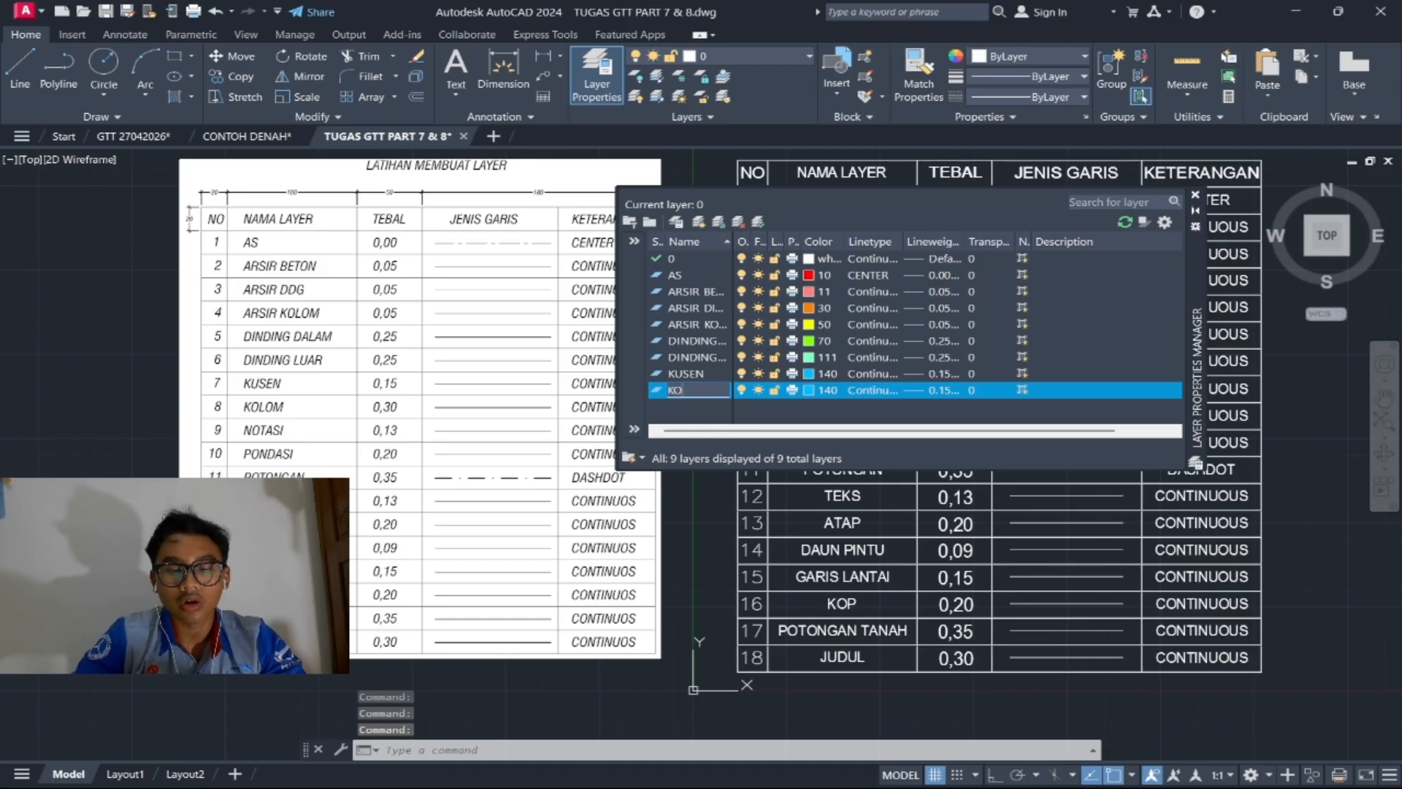
pyautogui.click(811, 391)
pyautogui.click(917, 435)
pyautogui.click(885, 589)
pyautogui.click(506, 507)
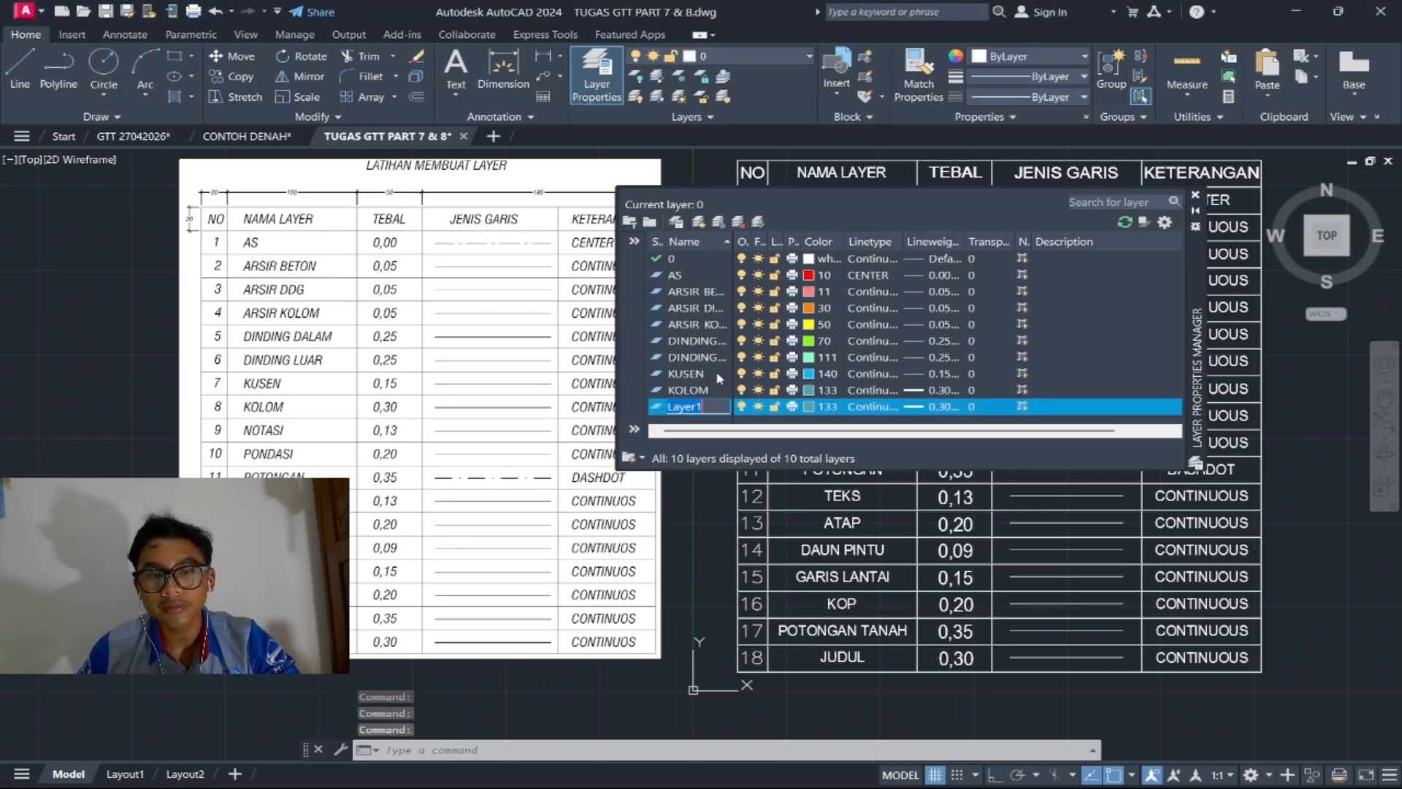
# Step: Finish the NOTASI layer with color 150 and 0.13 mm lineweight, and create a PONDASI layer with color 181 and 0.20 mm
pyautogui.click(513, 506)
pyautogui.write('PONDASI')
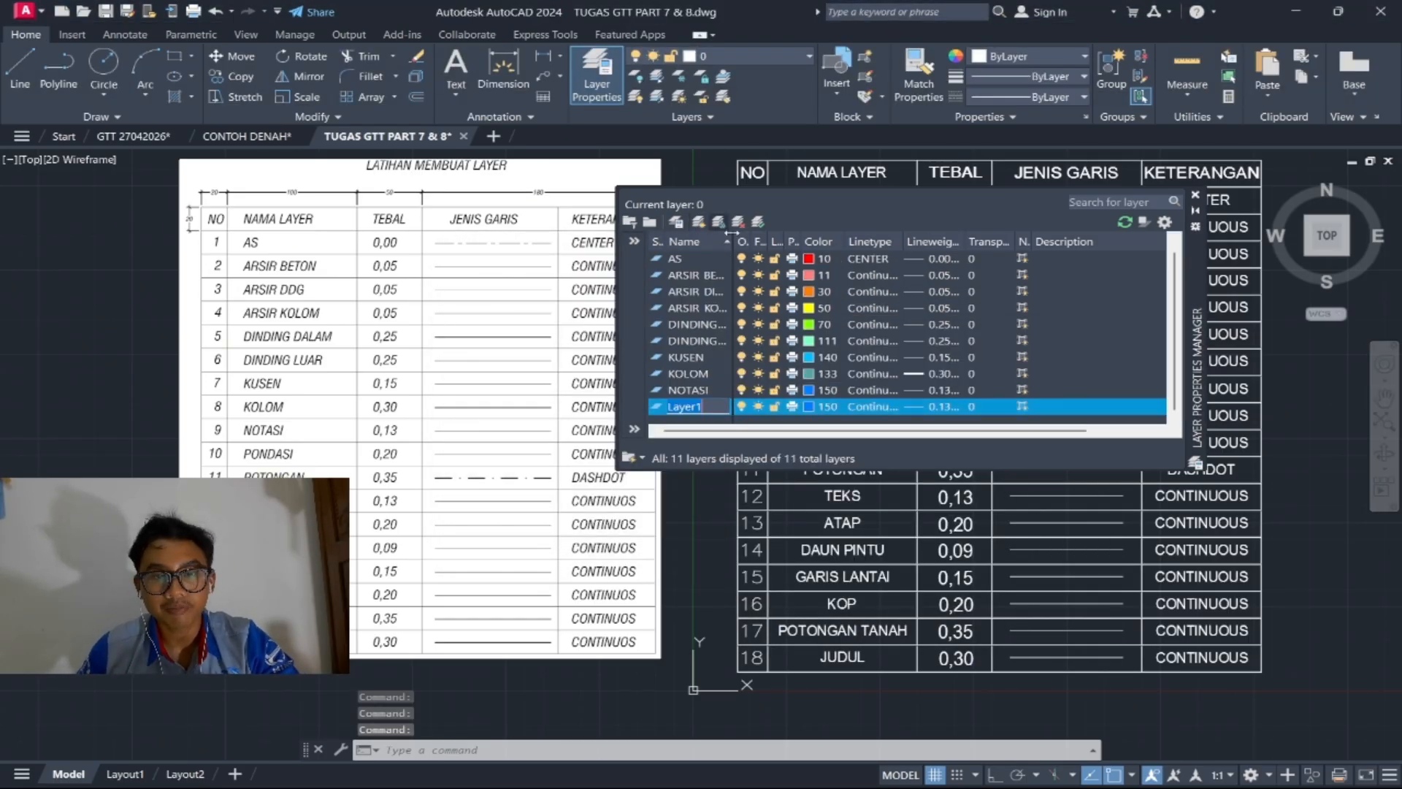
pyautogui.click(816, 406)
pyautogui.click(892, 585)
pyautogui.doubleClick(931, 407)
pyautogui.click(513, 506)
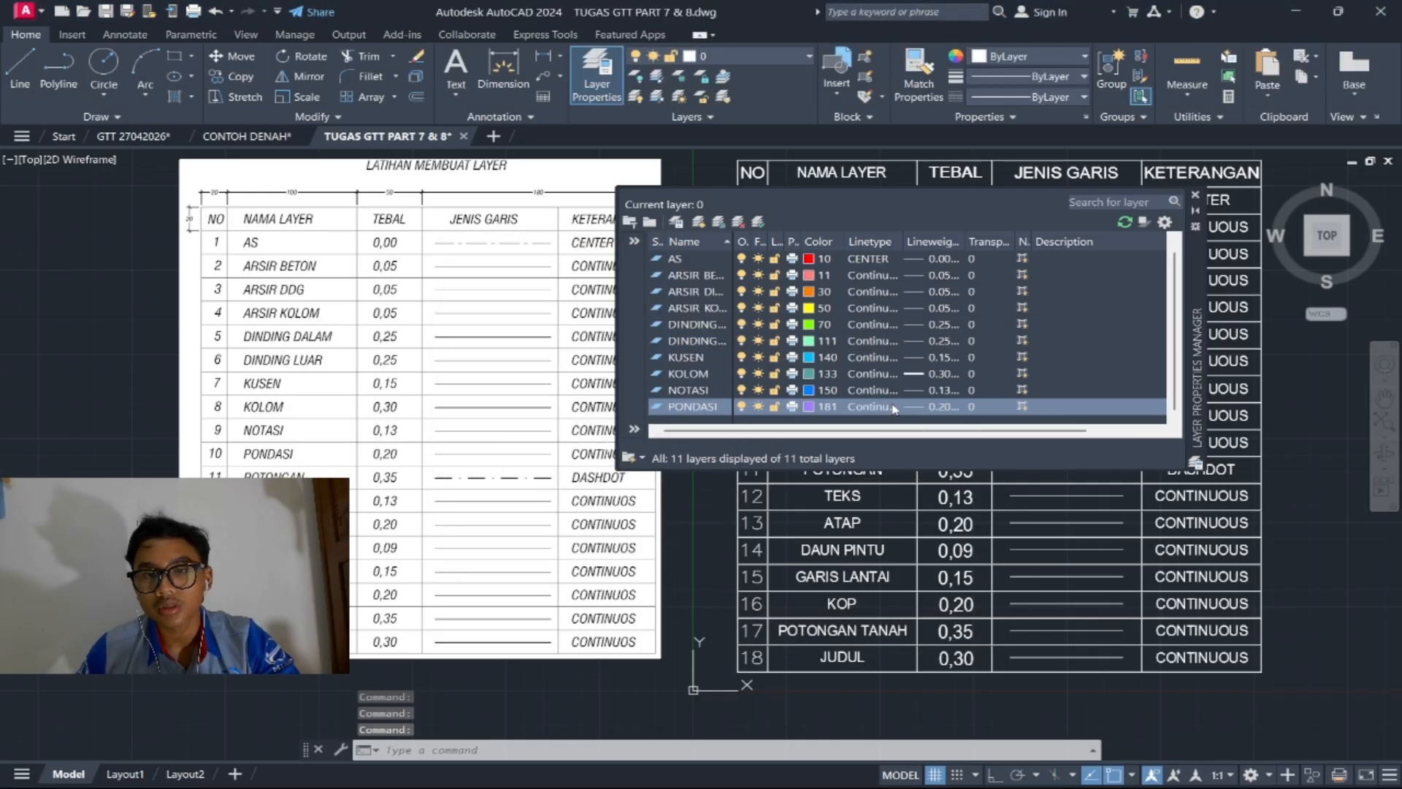
# Step: Create a layer named POTONGAN and give it index color 180
pyautogui.click(629, 221)
pyautogui.write('POTONGAN')
pyautogui.click(808, 407)
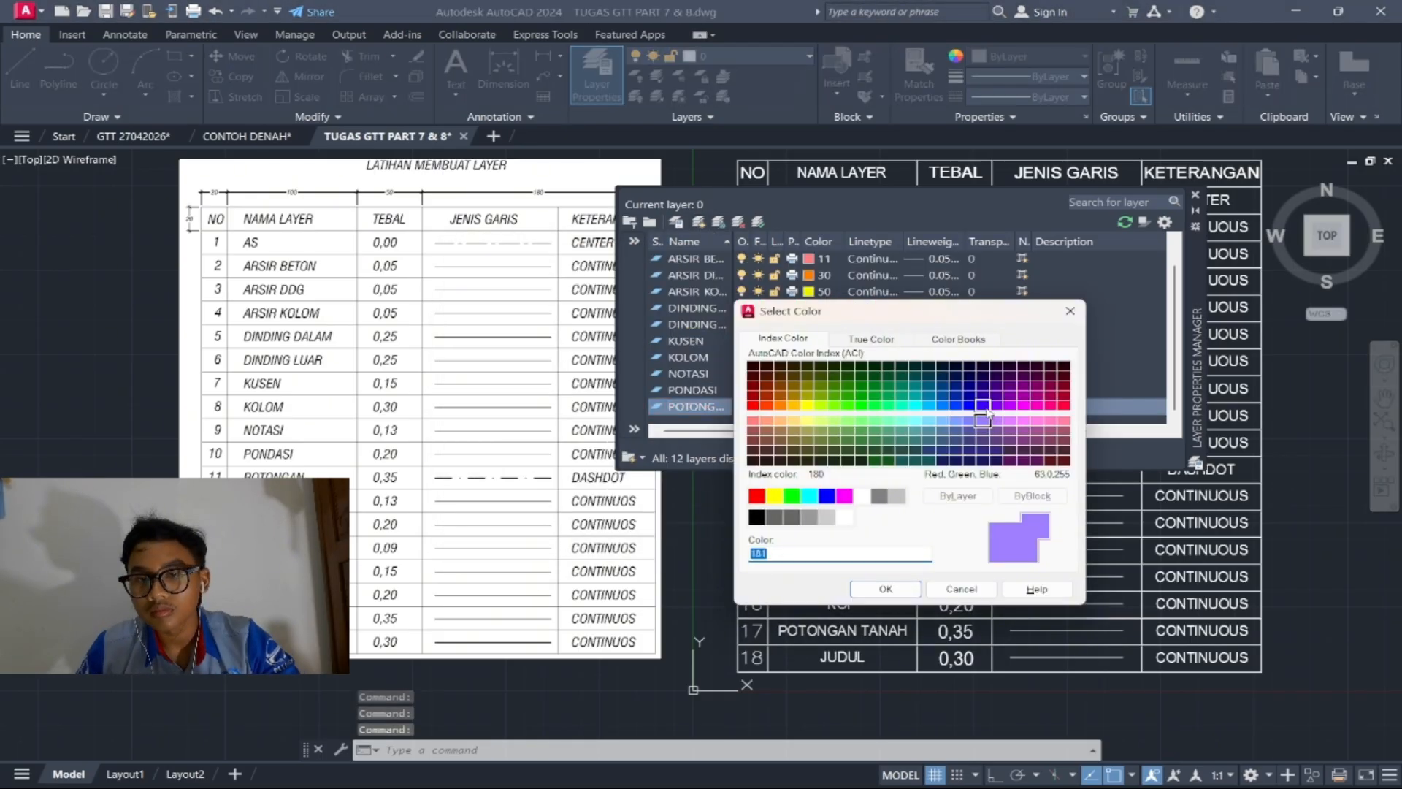
pyautogui.click(892, 585)
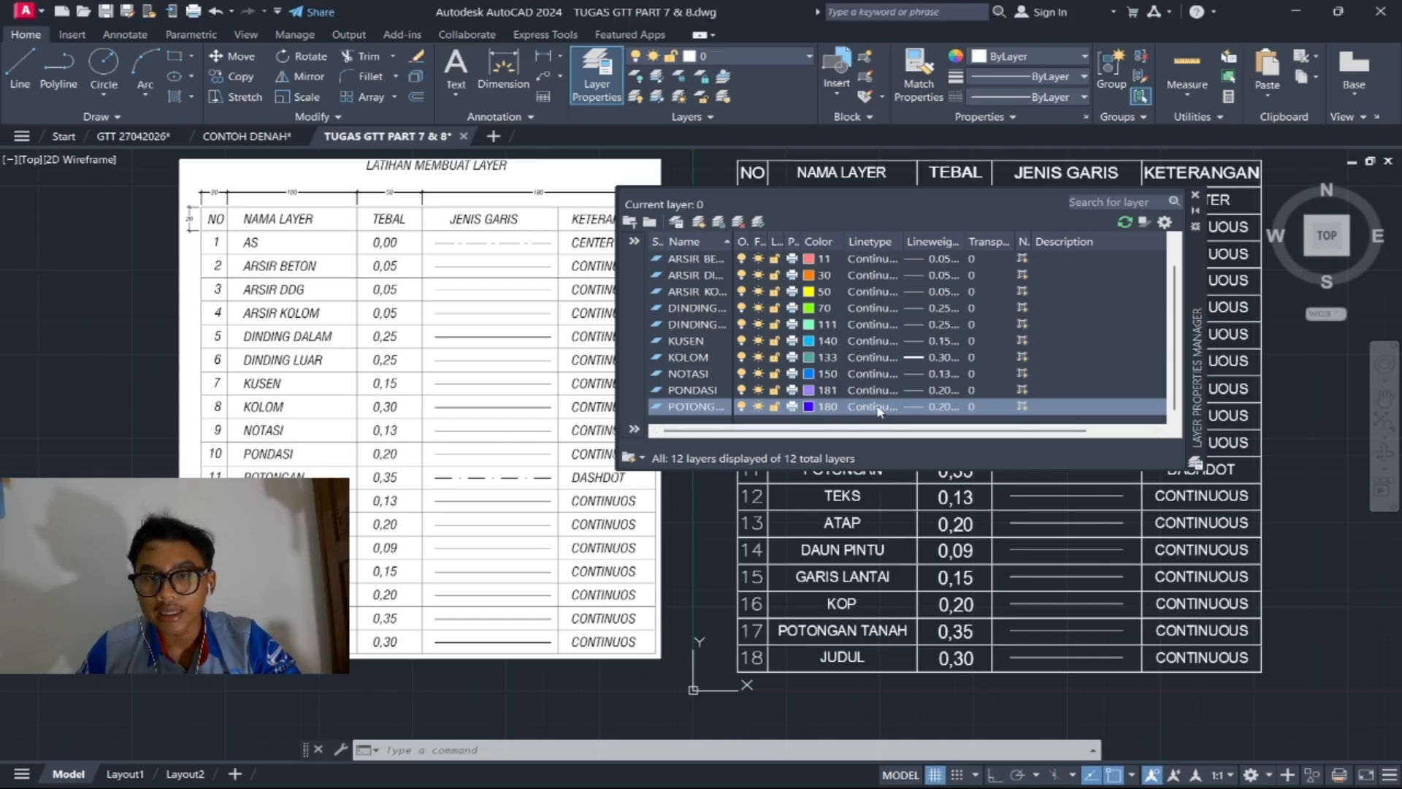
# Step: Load the DASHDOT linetype from acad.lin and assign it to the POTONGAN layer
pyautogui.moveTo(1197, 387); pyautogui.dragTo(1228, 326)
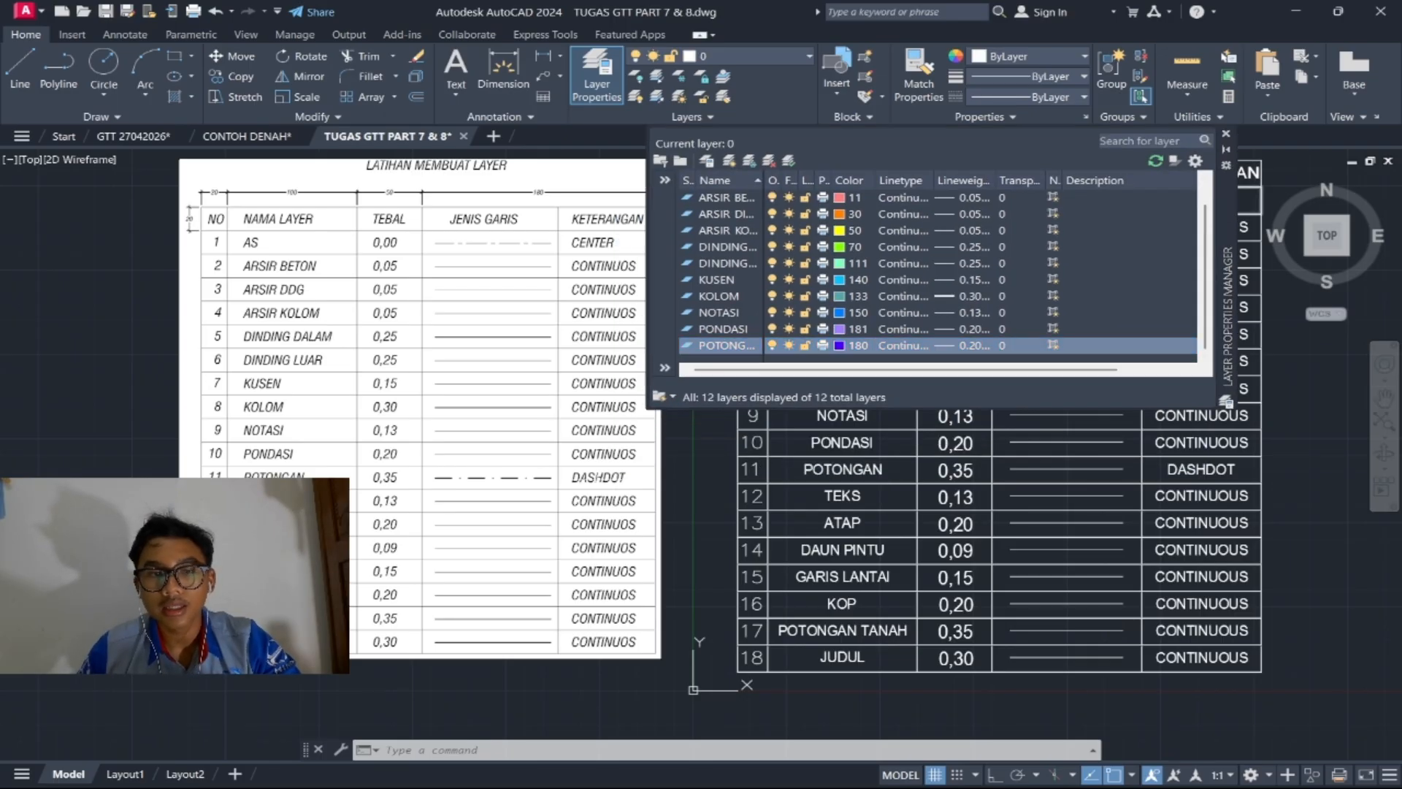
pyautogui.click(899, 344)
pyautogui.click(878, 508)
pyautogui.scroll(-6, 620, 361)
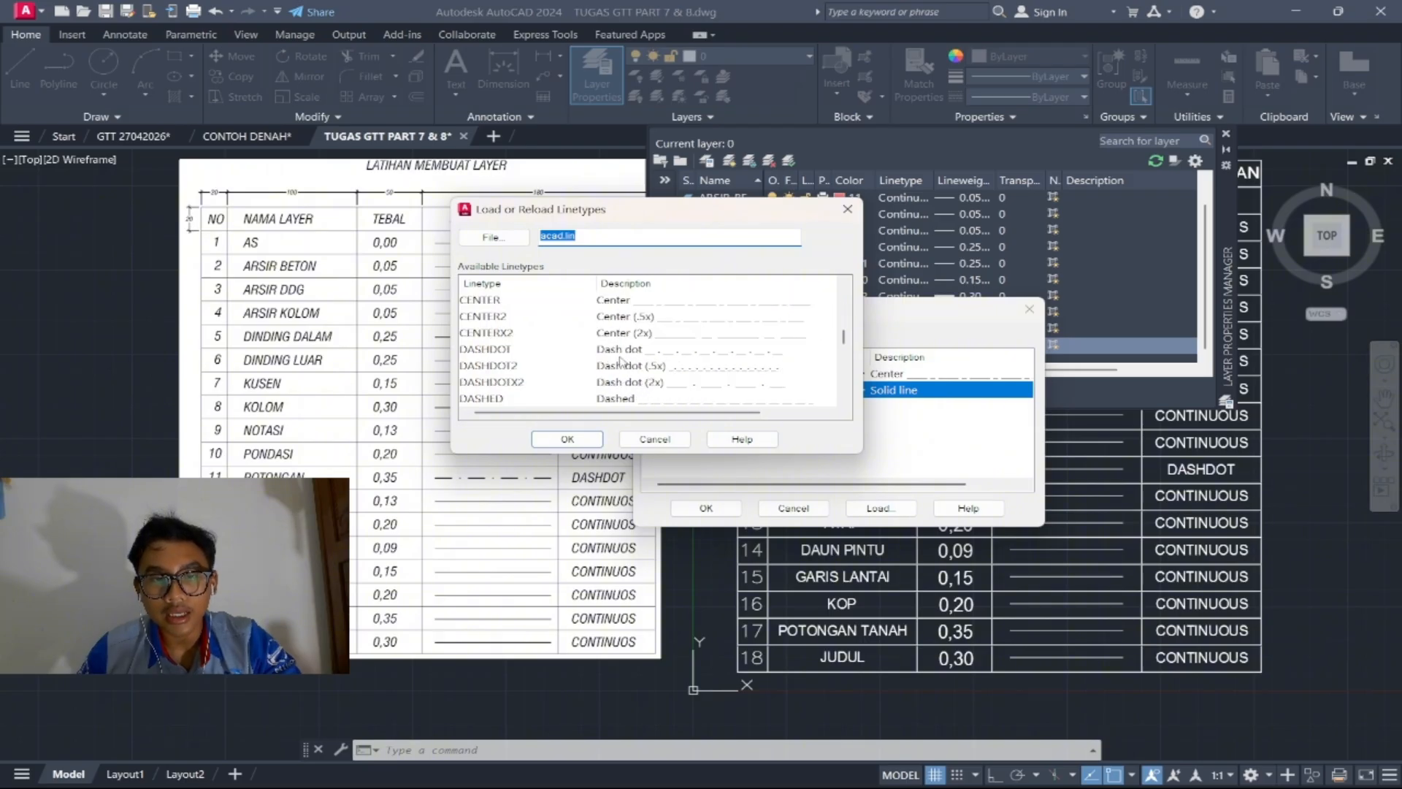
pyautogui.click(623, 351)
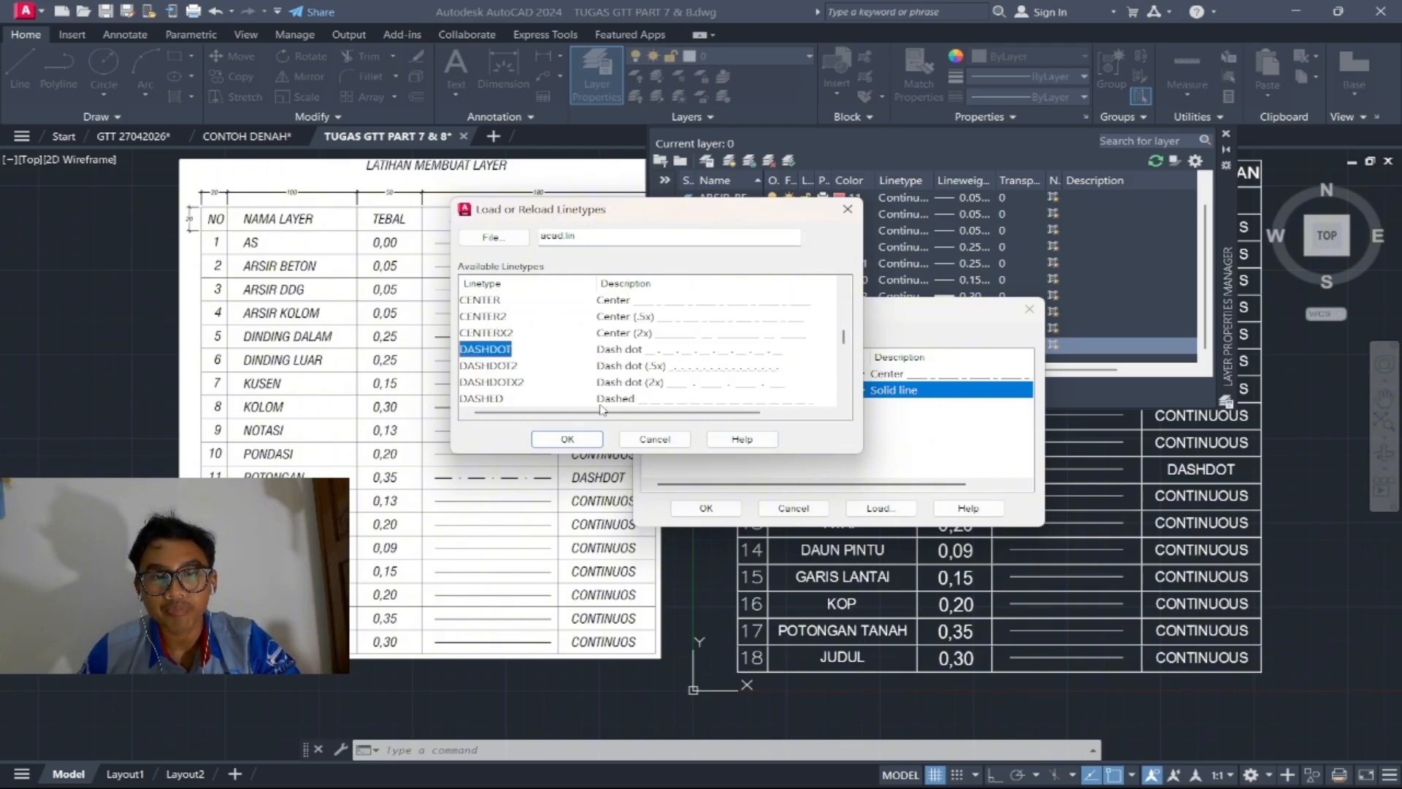
pyautogui.click(568, 439)
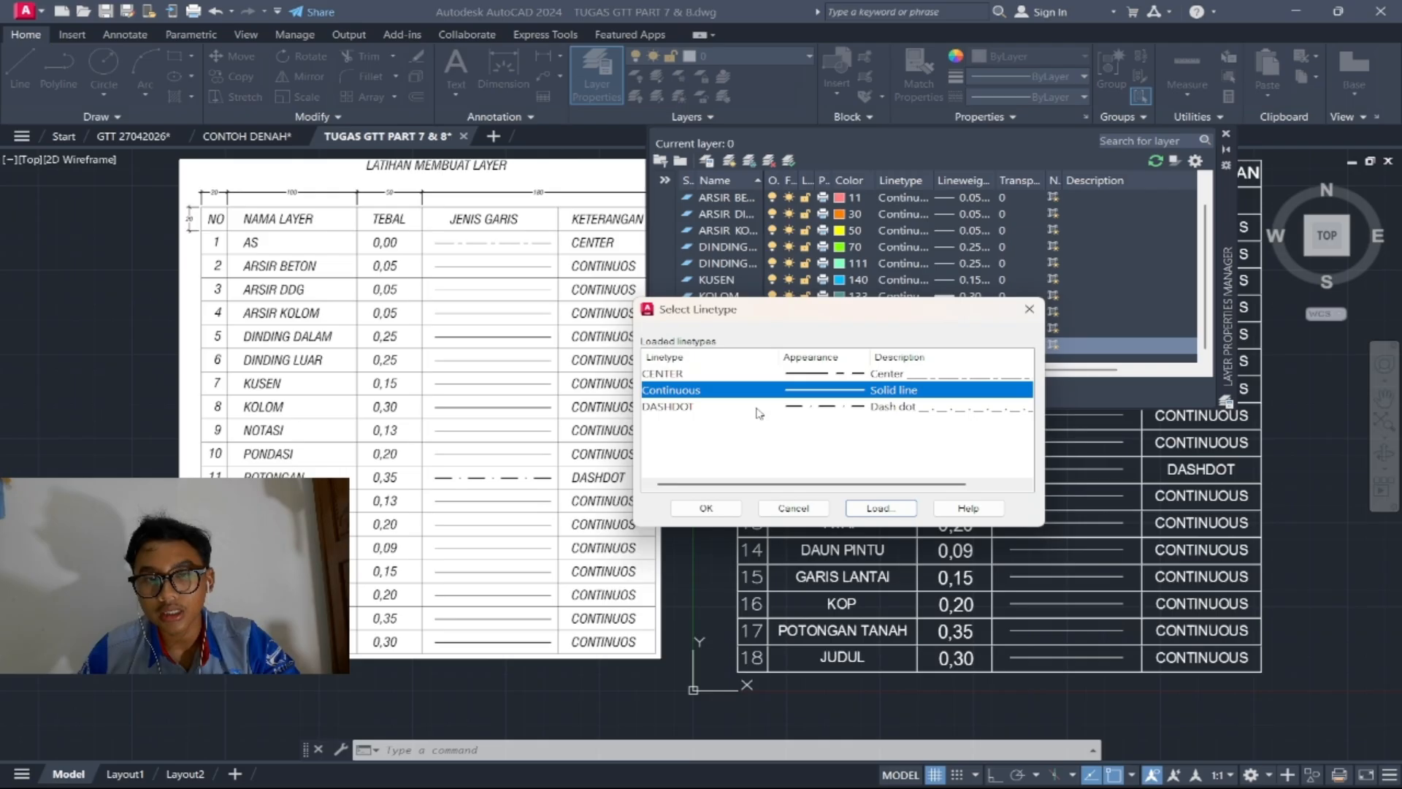
pyautogui.click(760, 408)
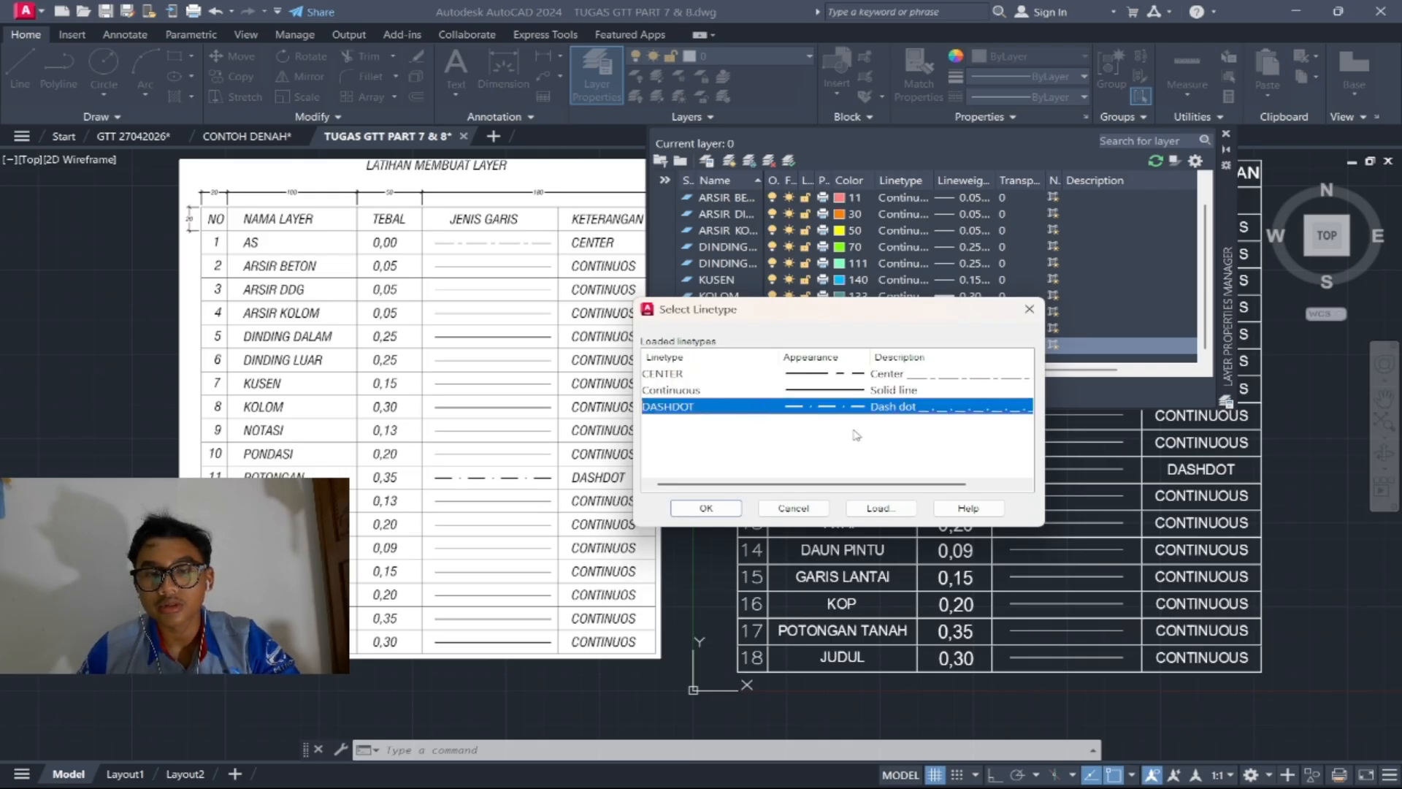
pyautogui.moveTo(837, 318); pyautogui.dragTo(918, 301)
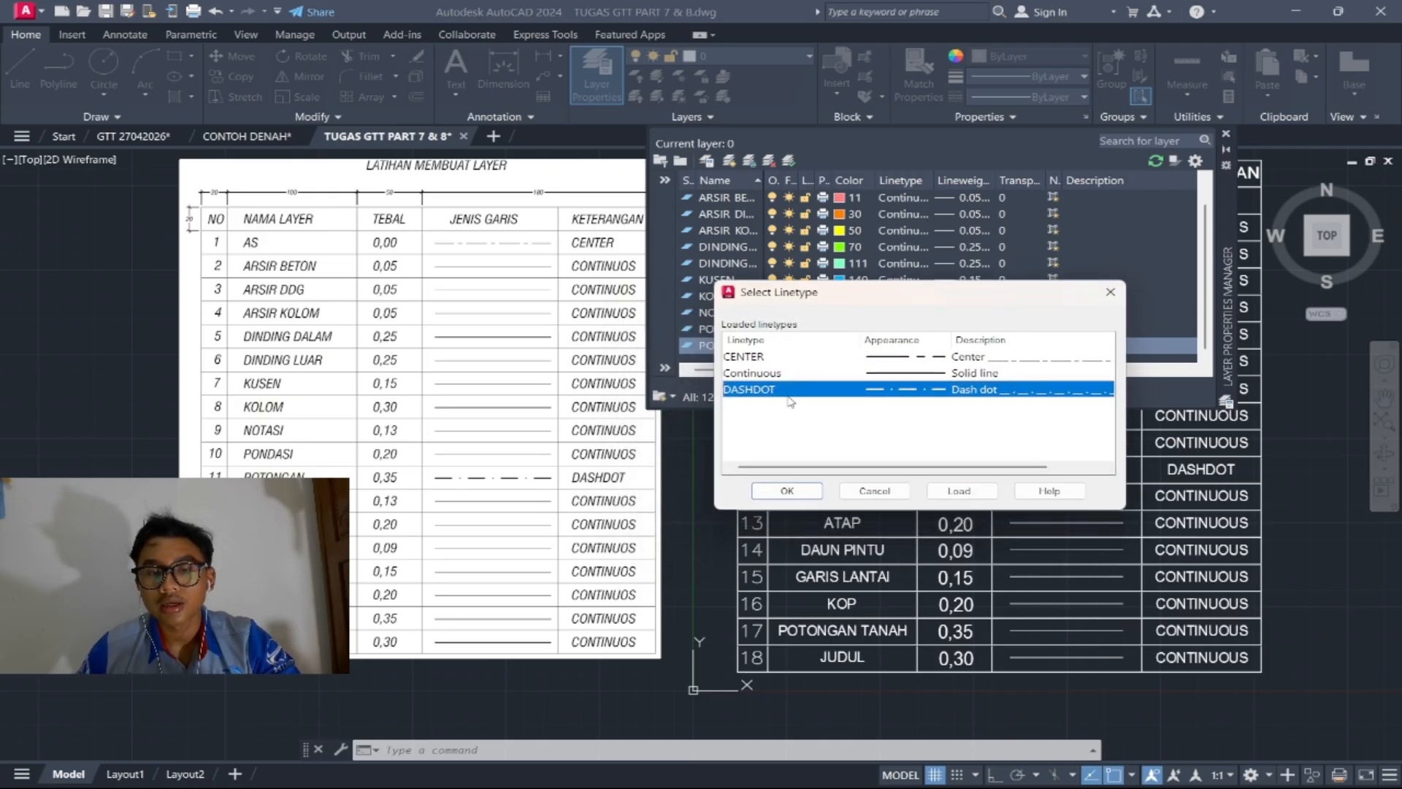
pyautogui.click(786, 491)
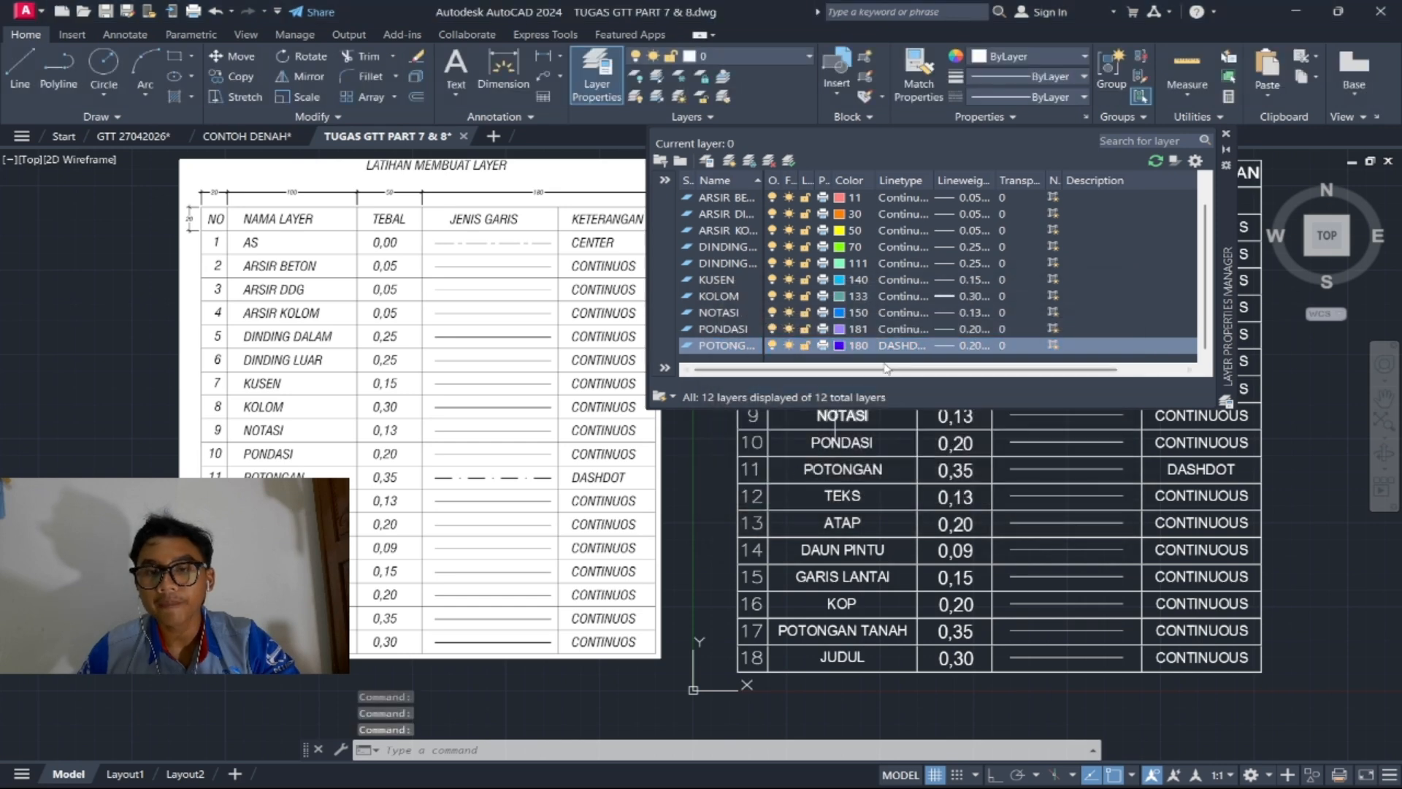
# Step: Set the POTONGAN layer's lineweight to 0.35 mm
pyautogui.click(971, 349)
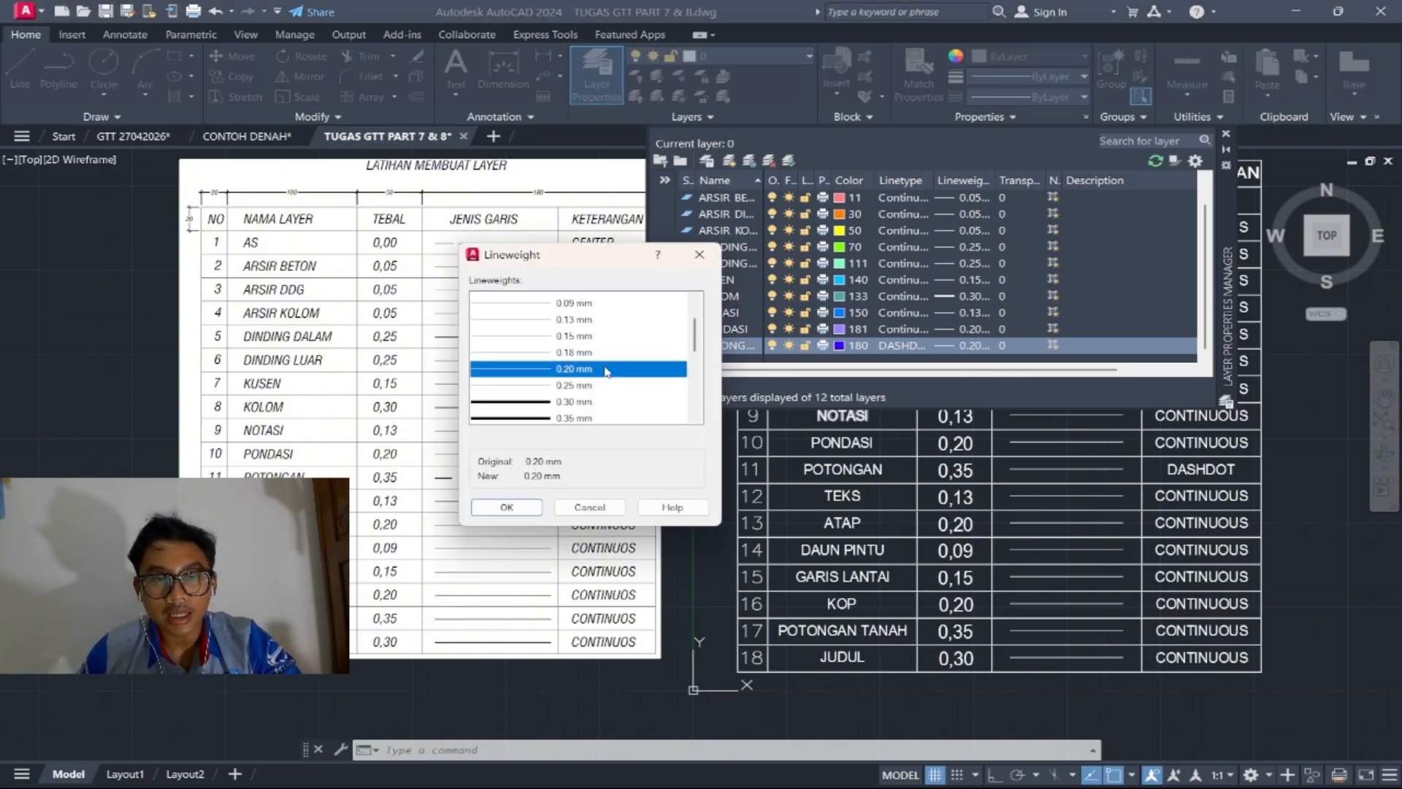
pyautogui.scroll(-1, 605, 371)
pyautogui.click(588, 365)
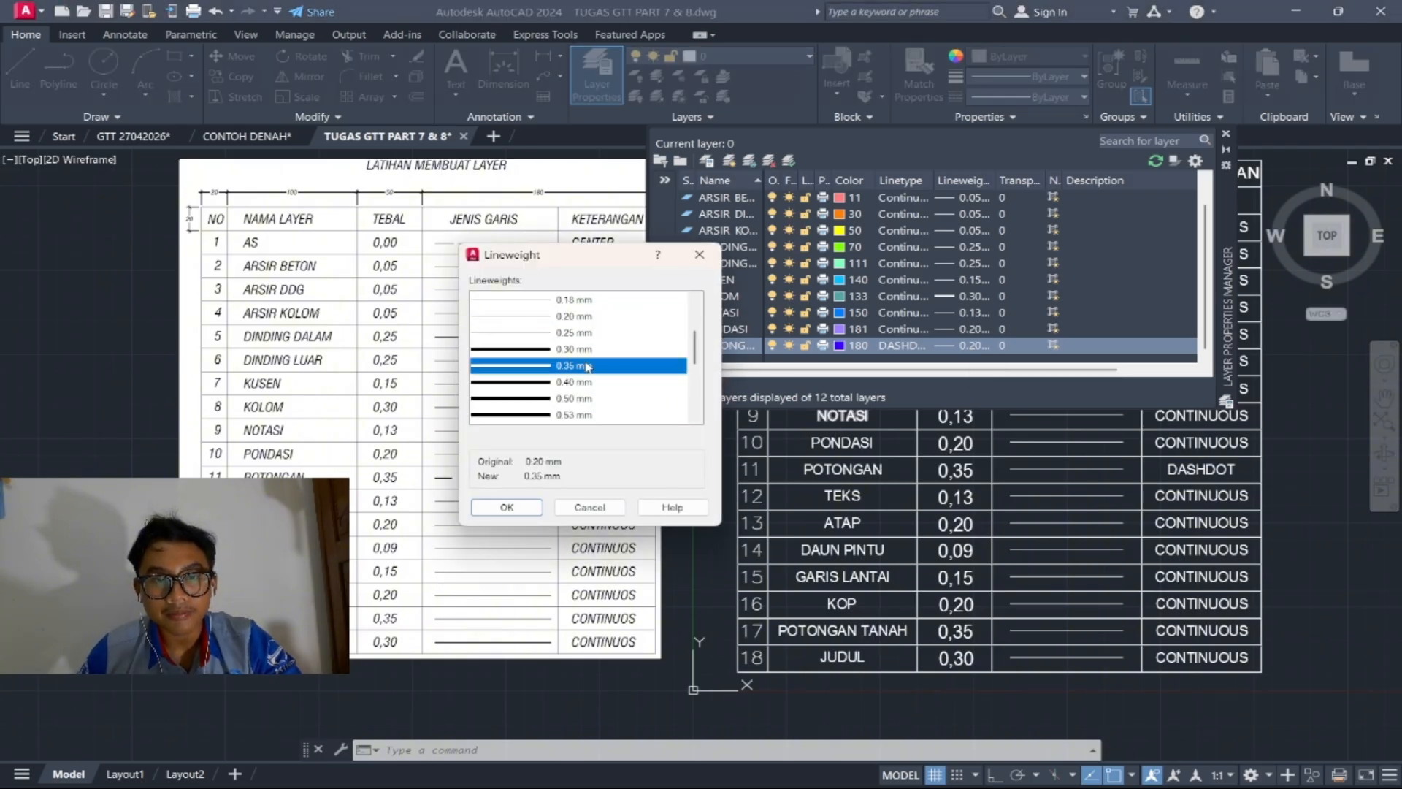
pyautogui.click(542, 506)
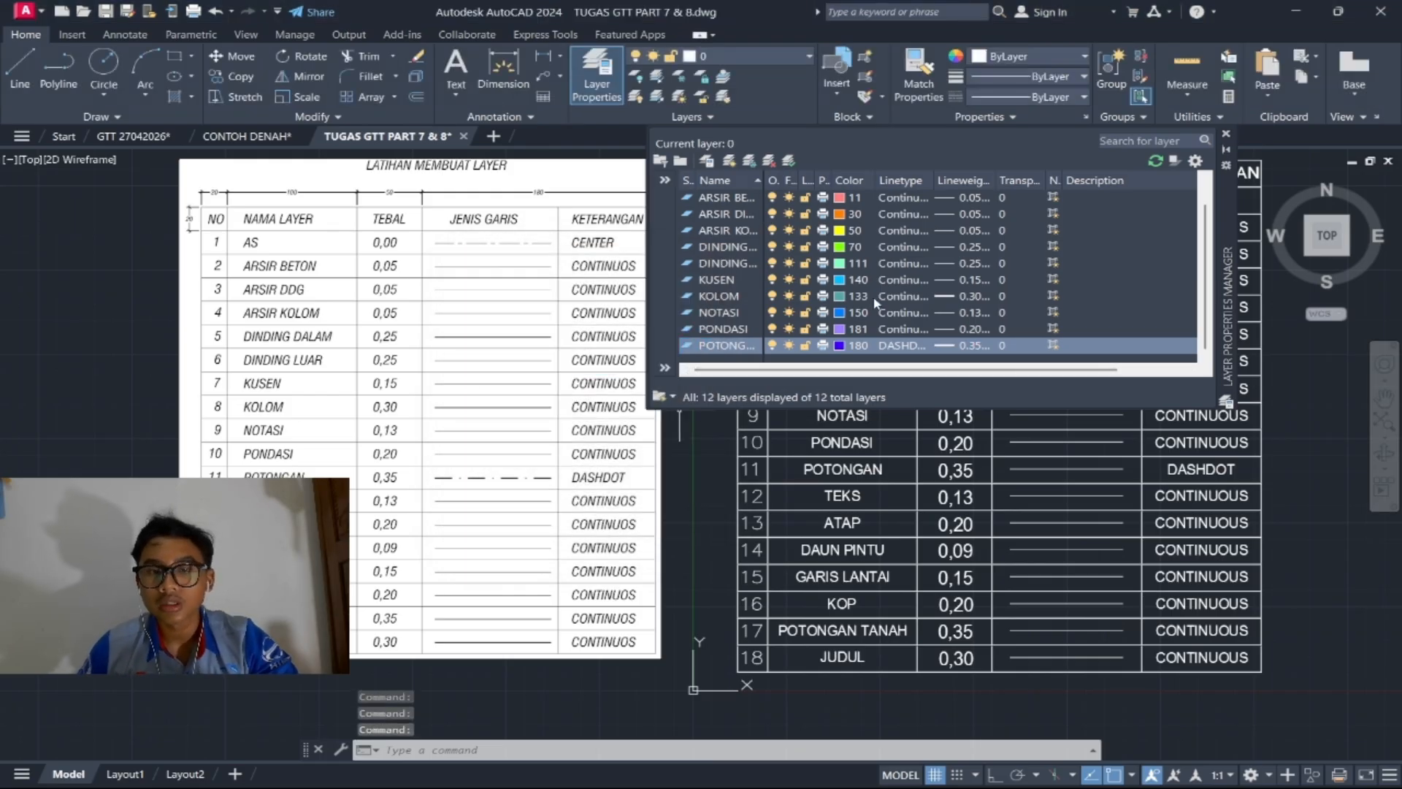
# Step: Create a layer named TEKS with index color 201, the Continuous linetype and a 0.13 mm lineweight
pyautogui.click(731, 162)
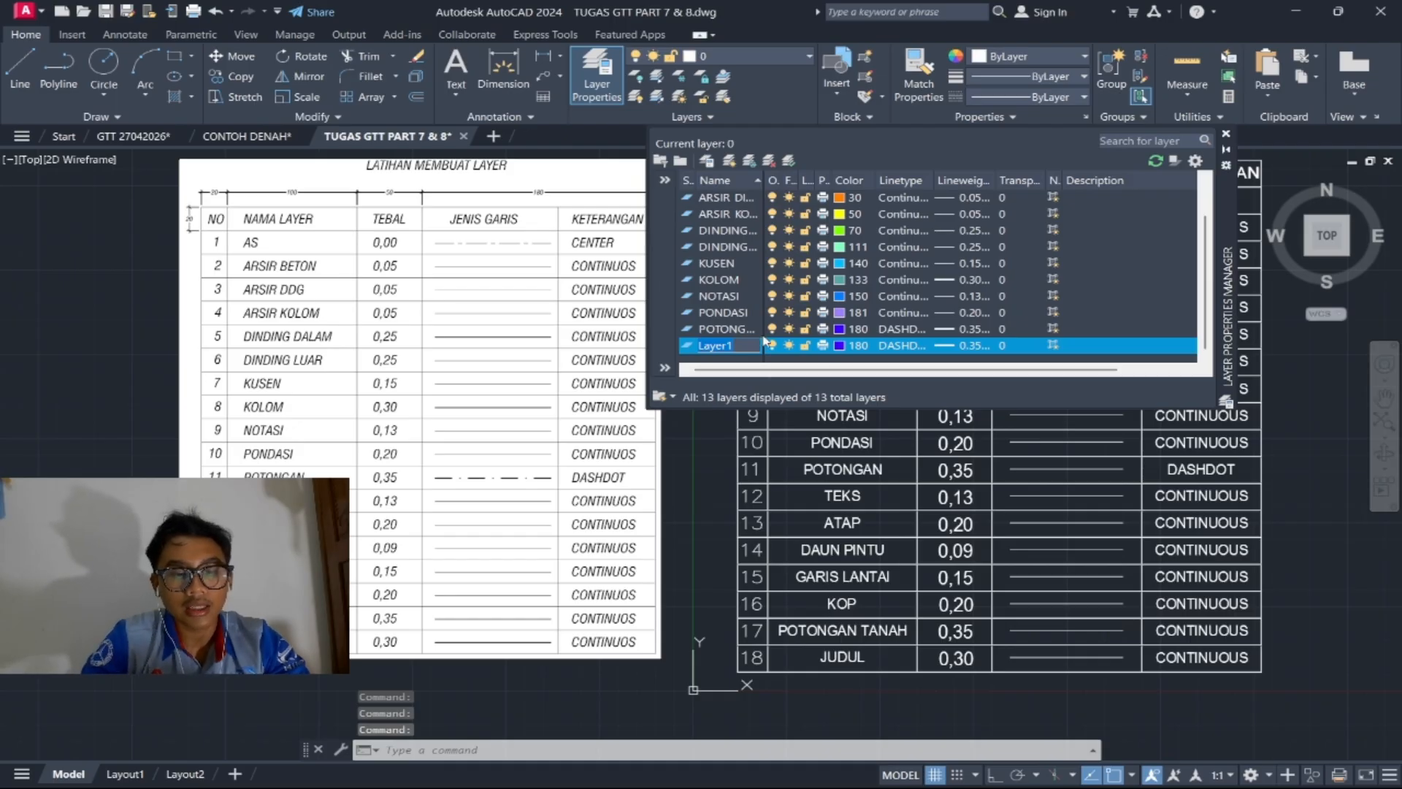
pyautogui.write('TEKS')
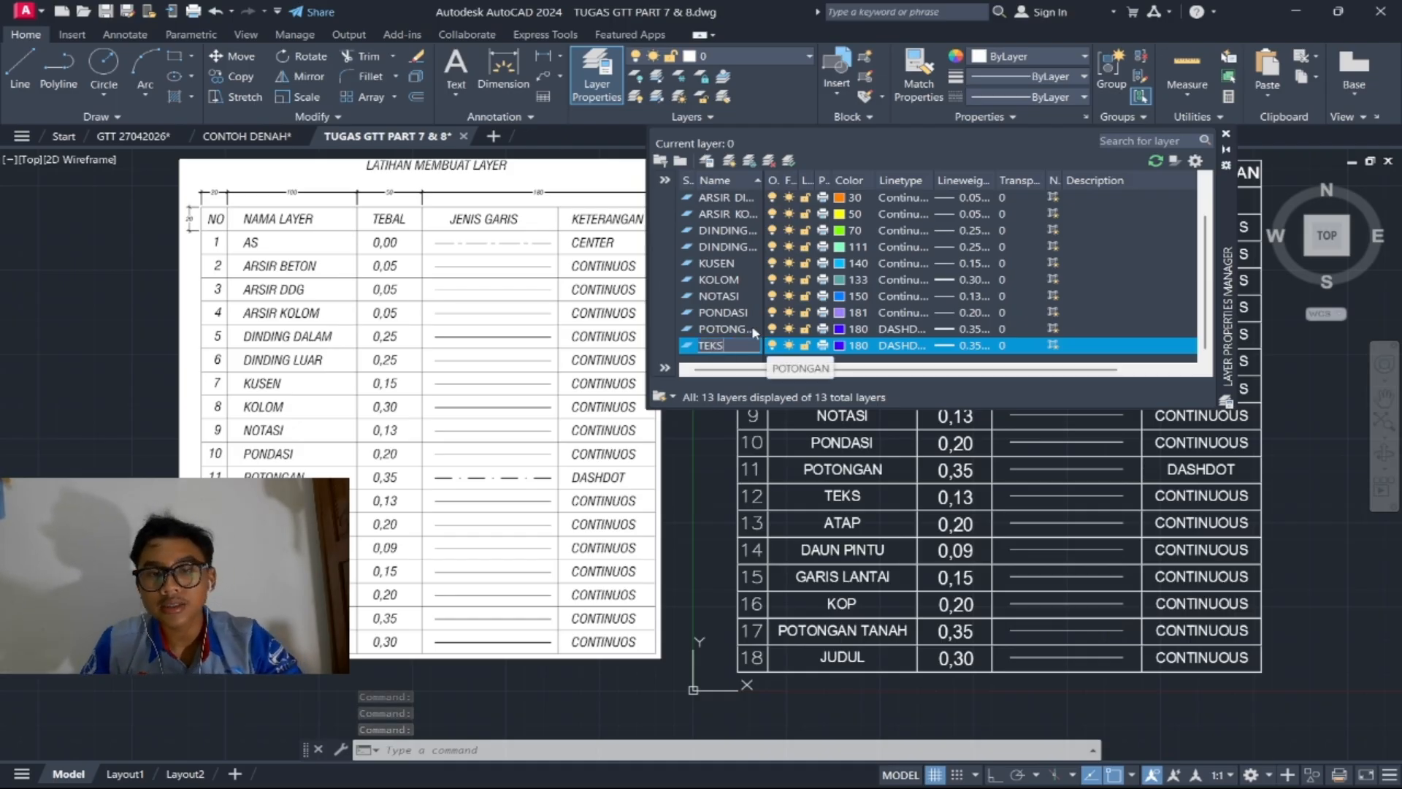
pyautogui.click(852, 345)
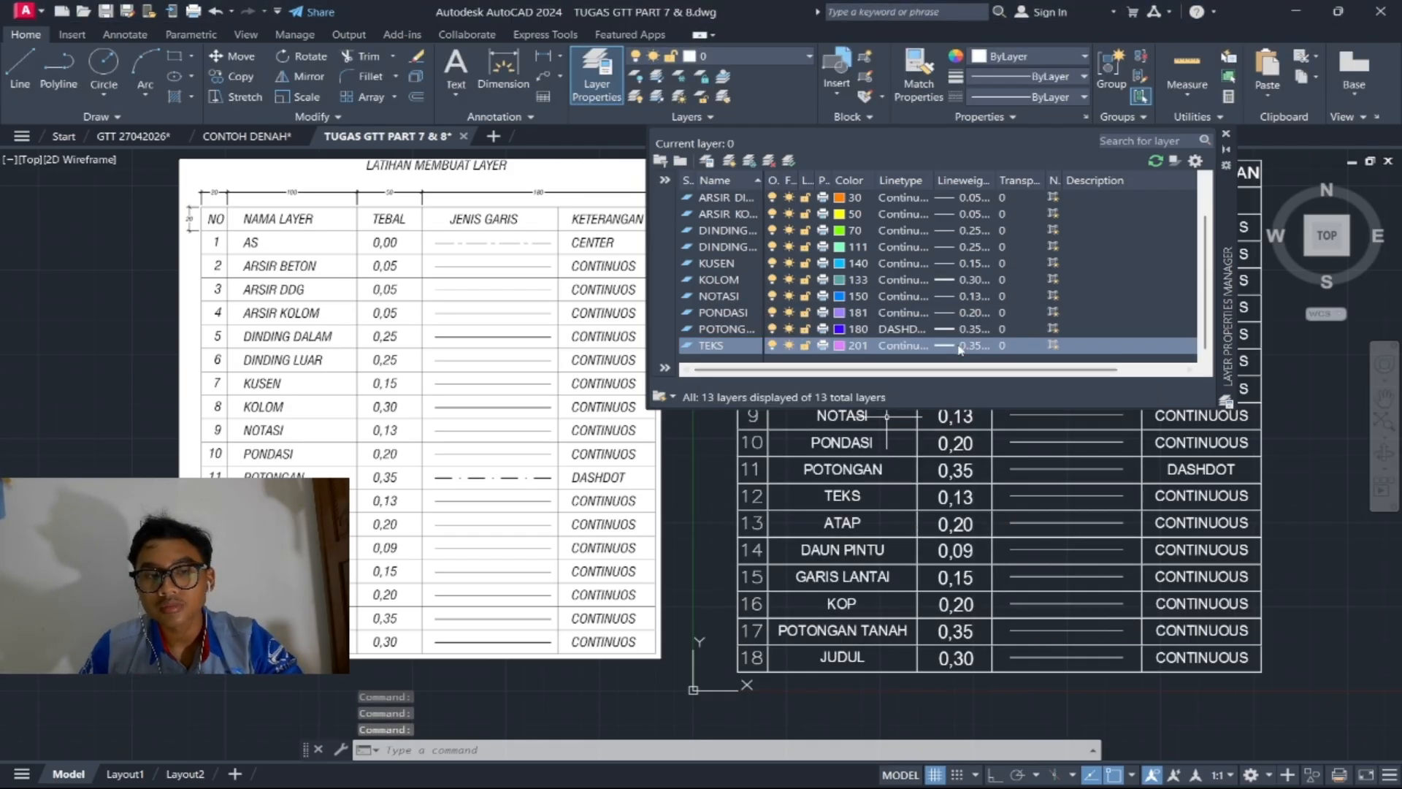
pyautogui.click(960, 347)
pyautogui.click(536, 317)
pyautogui.click(537, 505)
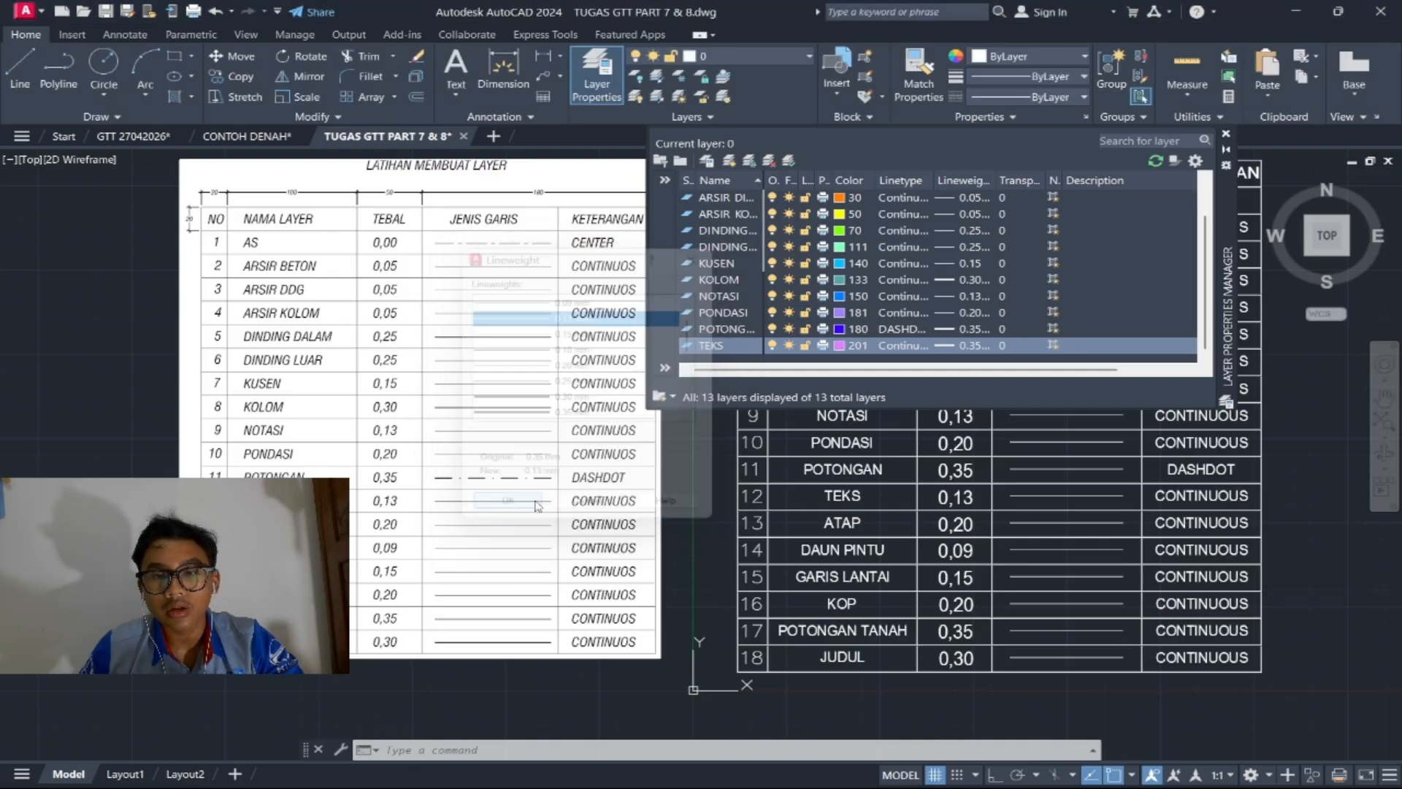
# Step: Create a layer named ATAP with index color 212 and a 0.20 mm lineweight
pyautogui.click(731, 162)
pyautogui.write('ATAP')
pyautogui.click(853, 346)
pyautogui.click(1021, 393)
pyautogui.click(885, 588)
pyautogui.click(953, 345)
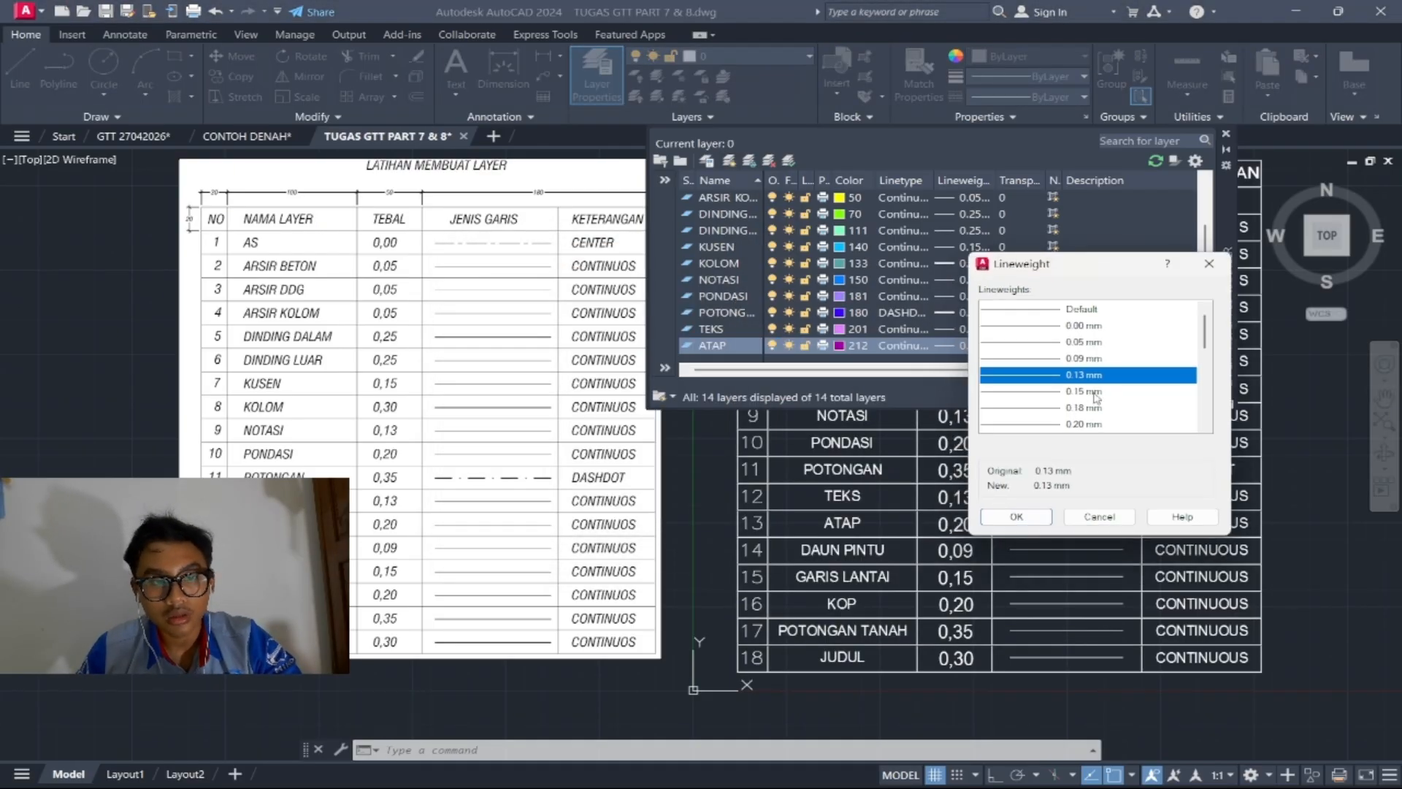
pyautogui.click(1037, 421)
pyautogui.click(1022, 511)
# Step: Create a layer named DAUN PINTU with index color 102 and a 0.09 mm lineweight
pyautogui.click(705, 160)
pyautogui.write('DAUN PINTU')
pyautogui.click(853, 346)
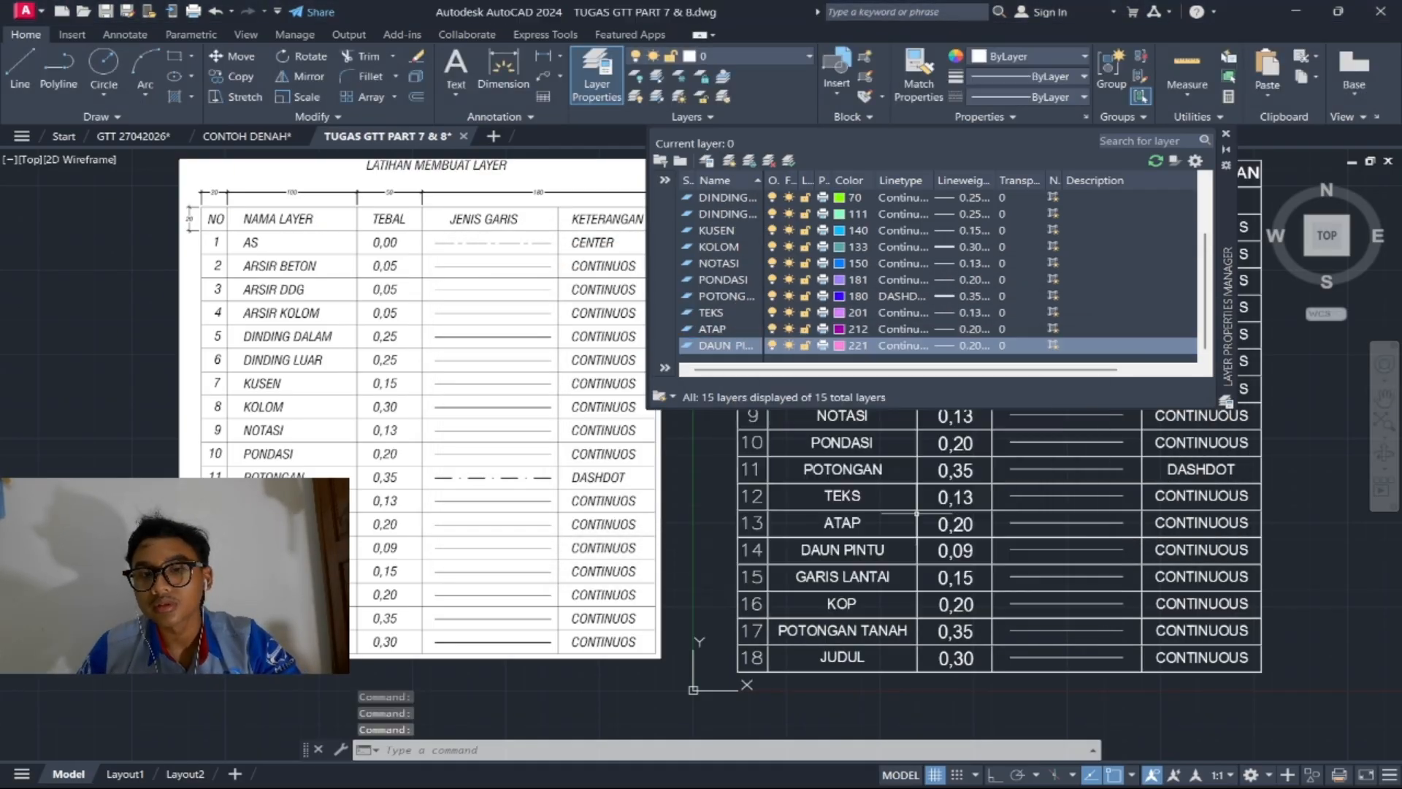
pyautogui.click(853, 345)
pyautogui.click(874, 430)
pyautogui.click(874, 395)
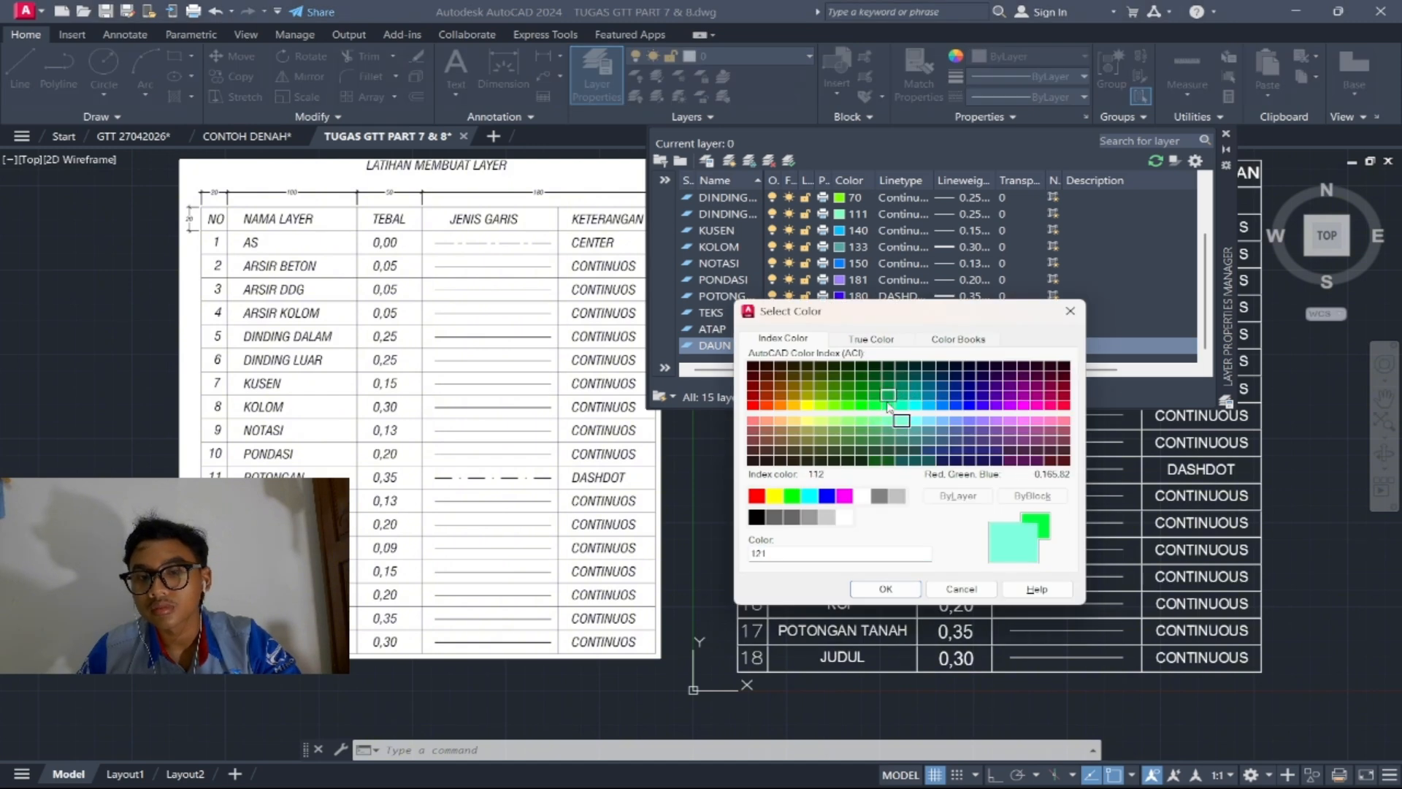
pyautogui.click(885, 587)
pyautogui.click(953, 345)
pyautogui.click(1037, 373)
pyautogui.click(1022, 512)
# Step: Create a layer named GARIS LANTAI with index color 151 and a 0.15 mm lineweight
pyautogui.click(705, 160)
pyautogui.write('GARIS LANTAI')
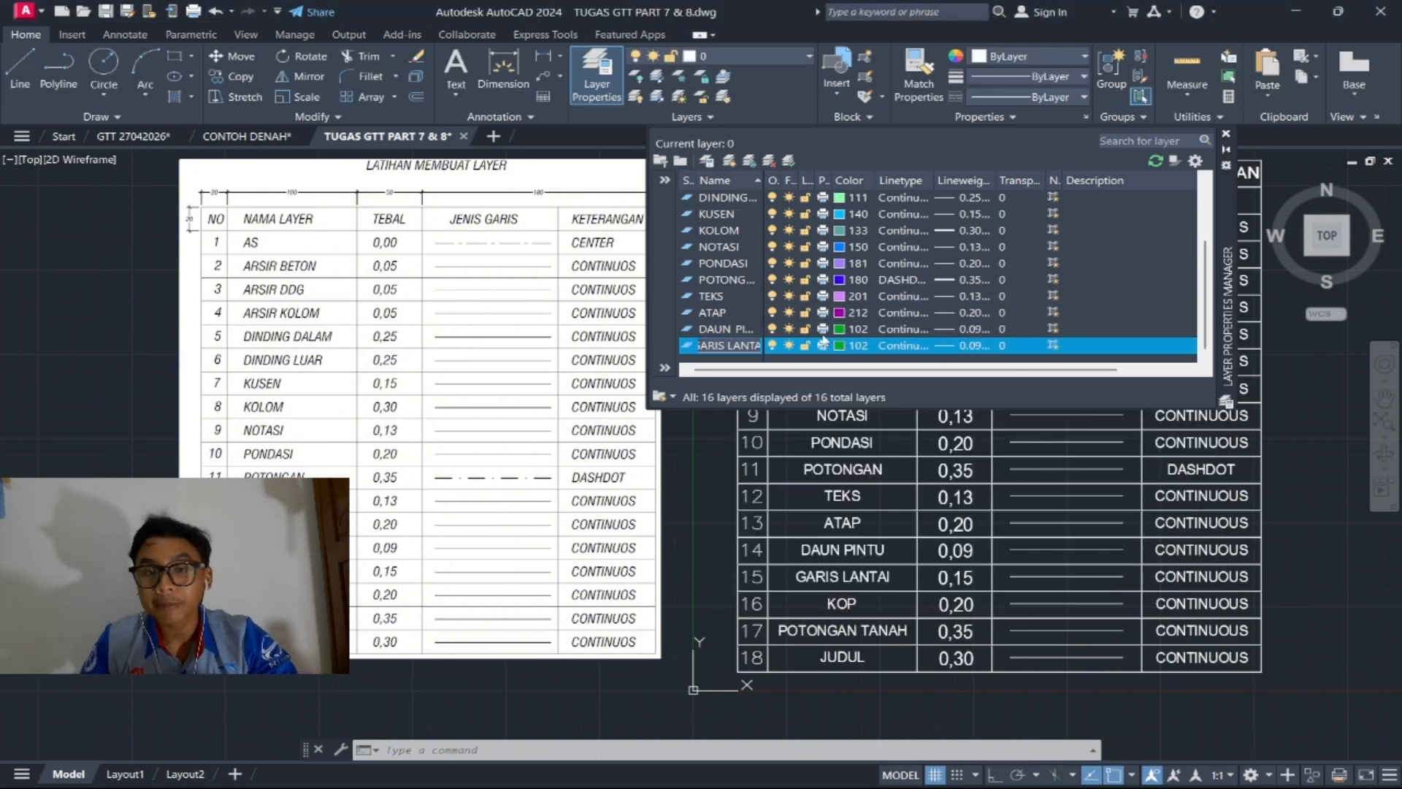
pyautogui.click(853, 345)
pyautogui.click(943, 422)
pyautogui.click(885, 588)
pyautogui.click(977, 347)
pyautogui.click(1073, 395)
pyautogui.click(1017, 517)
# Step: Create a layer named KOP with index color 240 and a 0.40 mm lineweight
pyautogui.click(729, 161)
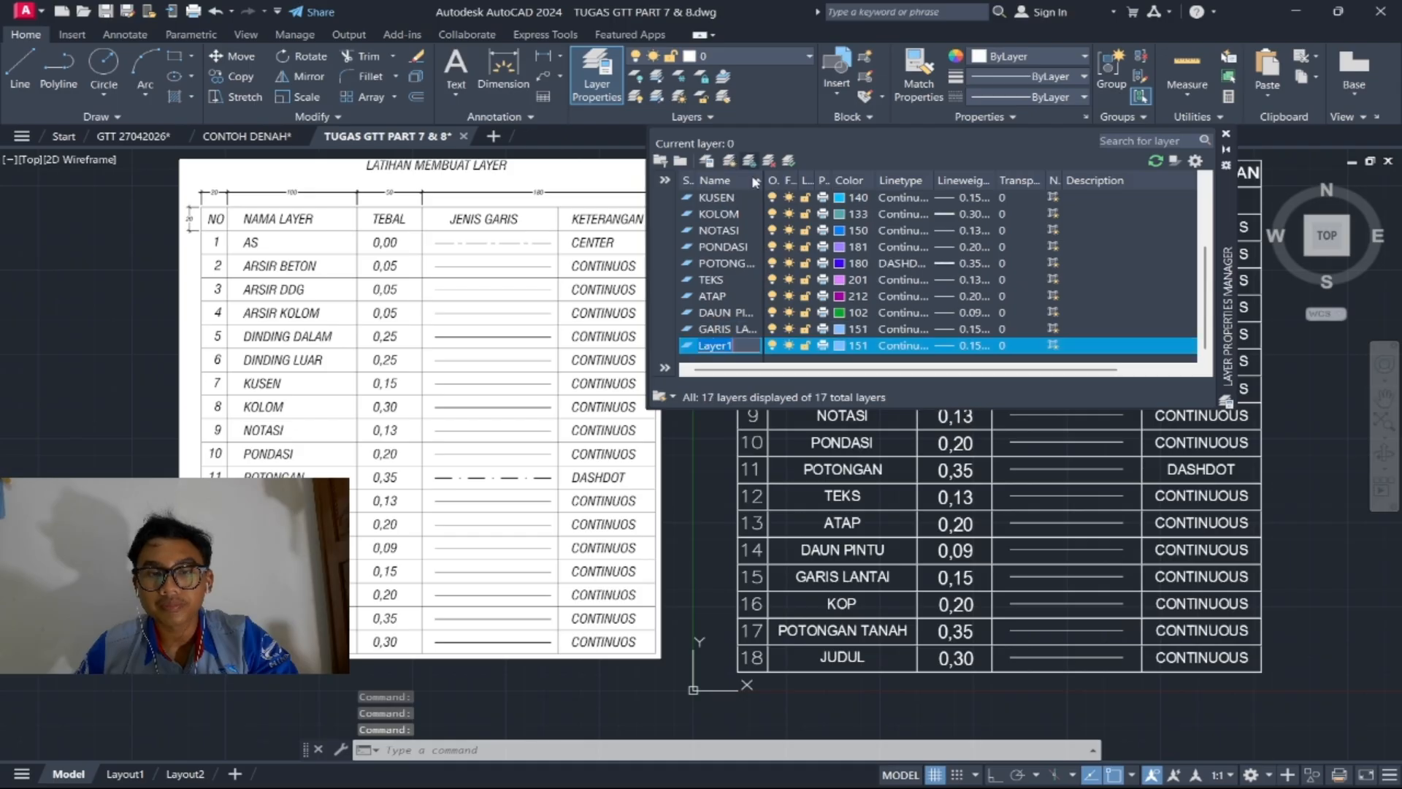
pyautogui.write('KOP')
pyautogui.click(851, 345)
pyautogui.click(1062, 404)
pyautogui.click(886, 588)
pyautogui.click(977, 347)
pyautogui.scroll(-2, 1022, 347)
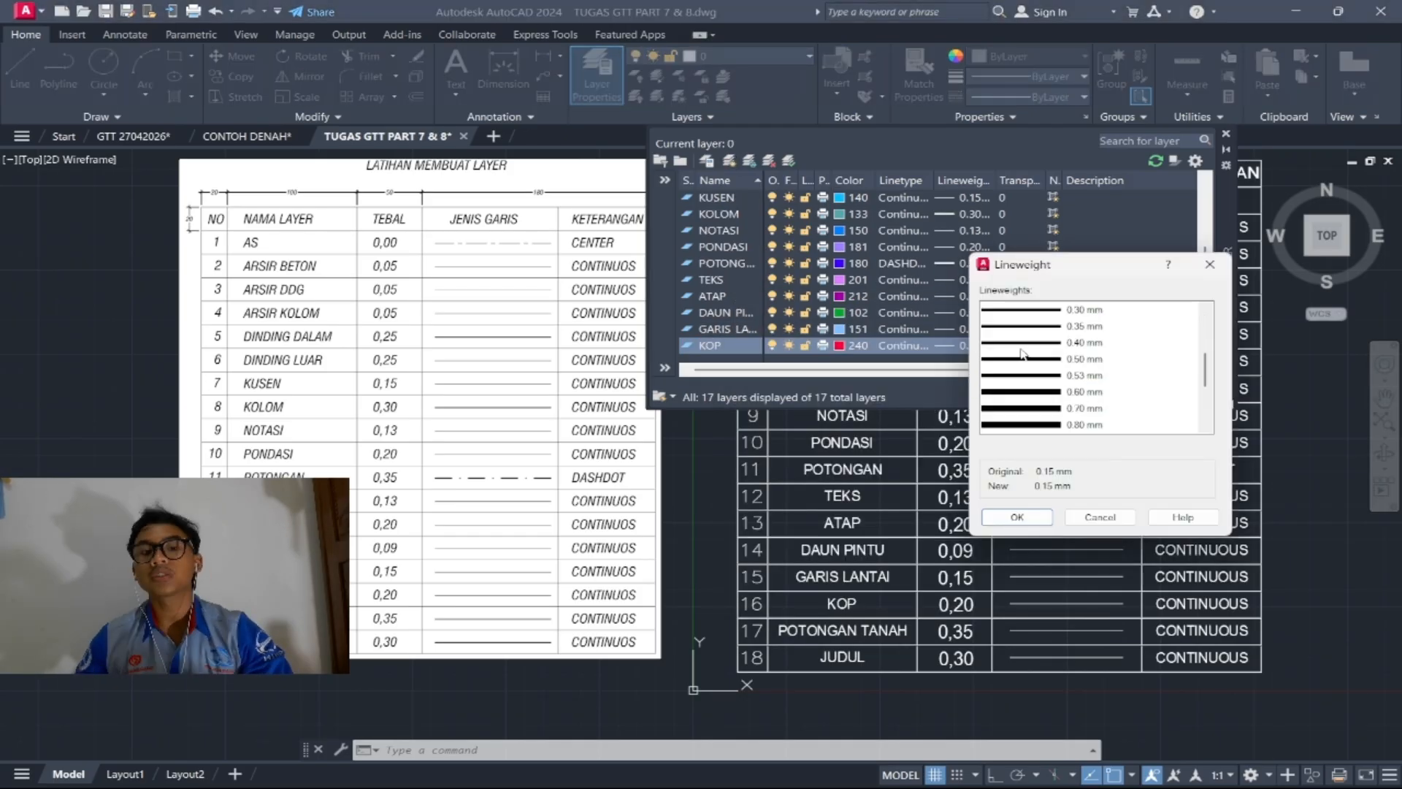
pyautogui.click(1022, 342)
pyautogui.click(1017, 517)
# Step: Create a layer named POTONGAN TANAH with index color 33 and a 0.35 mm lineweight
pyautogui.click(712, 331)
pyautogui.click(715, 346)
pyautogui.press('Return')
pyautogui.write('POTONGAN TANAH')
pyautogui.click(853, 345)
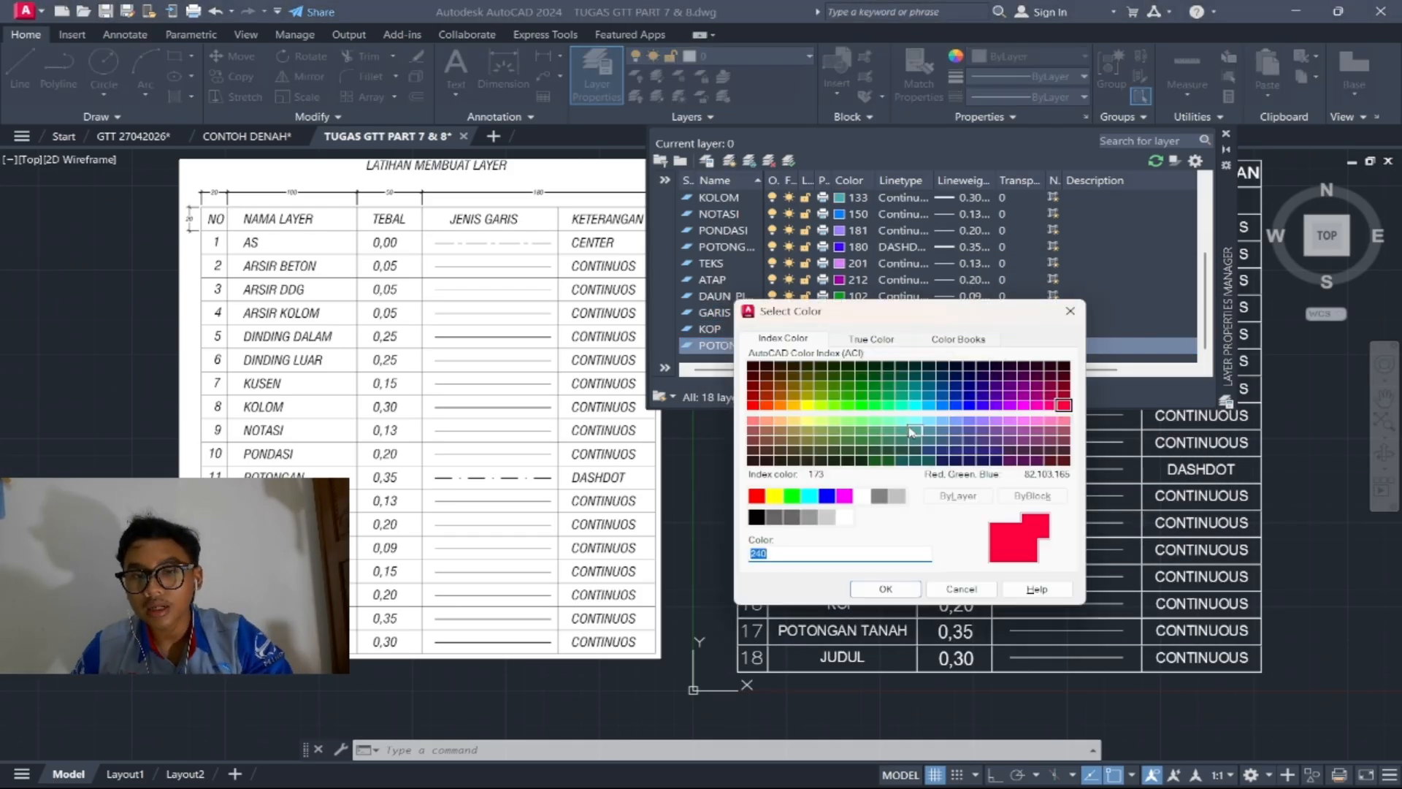
pyautogui.click(780, 431)
pyautogui.click(885, 588)
pyautogui.click(977, 347)
# Step: Create a layer named JUDUL with index color 61 and a 0.30 mm lineweight
pyautogui.click(728, 160)
pyautogui.write('JUDUL')
pyautogui.click(852, 345)
pyautogui.click(818, 423)
pyautogui.click(886, 588)
pyautogui.click(977, 347)
pyautogui.click(1037, 407)
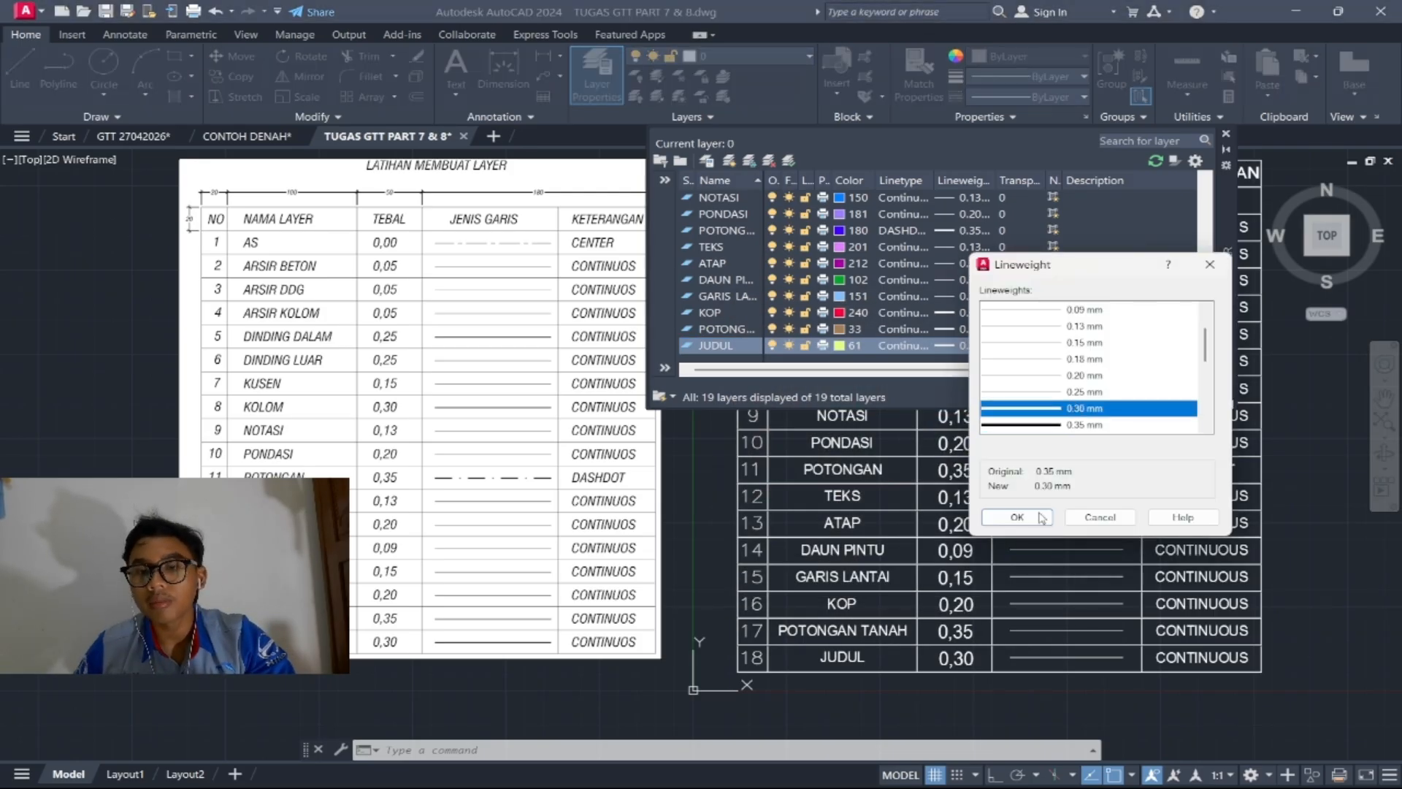
pyautogui.click(1020, 517)
# Step: Review the complete layer list from layer 0 to JUDUL, checking names, colors, linetypes and lineweights against the exercise table
pyautogui.scroll(3, 716, 219)
pyautogui.scroll(-3, 748, 344)
pyautogui.scroll(3, 736, 220)
pyautogui.rightClick(727, 212)
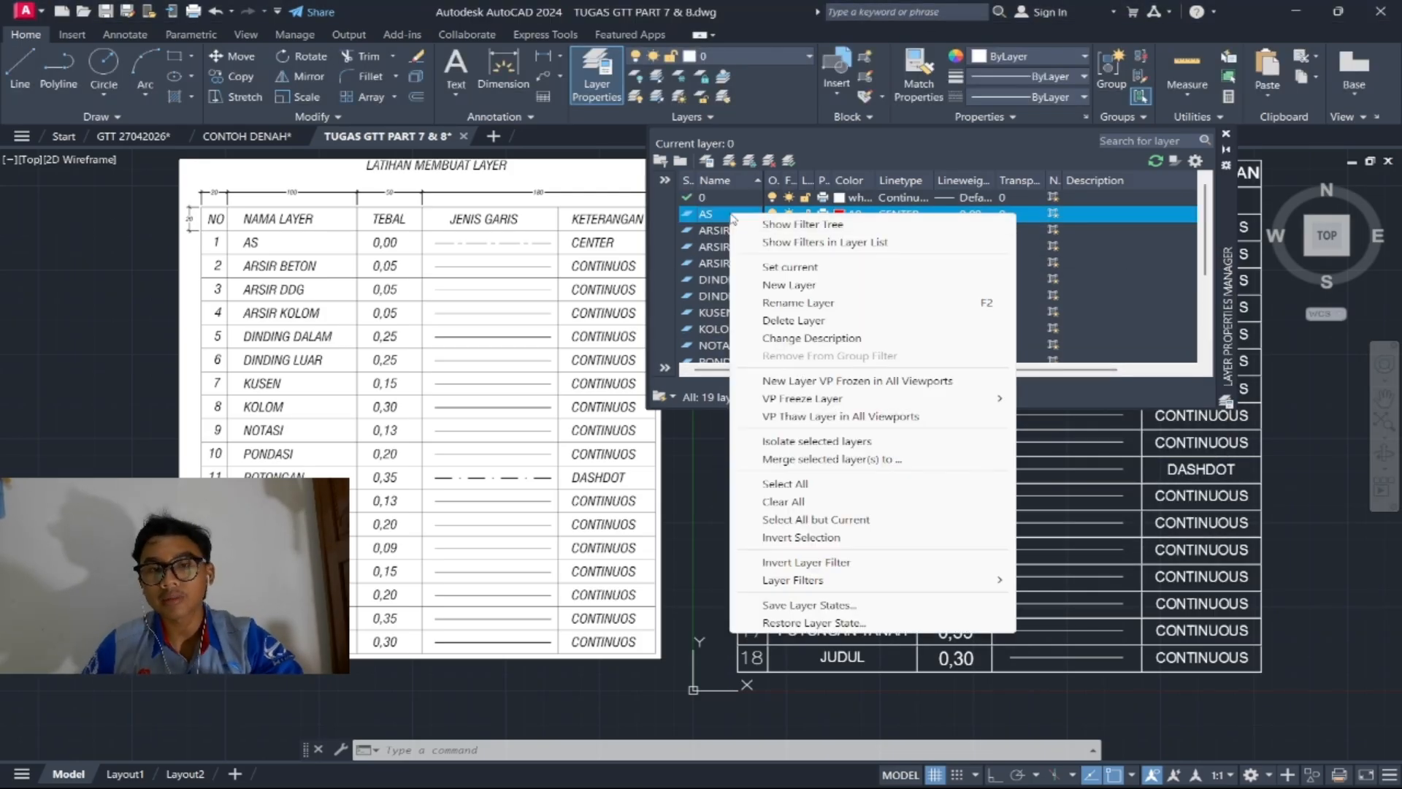
pyautogui.click(1040, 278)
pyautogui.click(1037, 263)
pyautogui.scroll(-3, 1022, 278)
pyautogui.click(906, 347)
pyautogui.scroll(3, 880, 318)
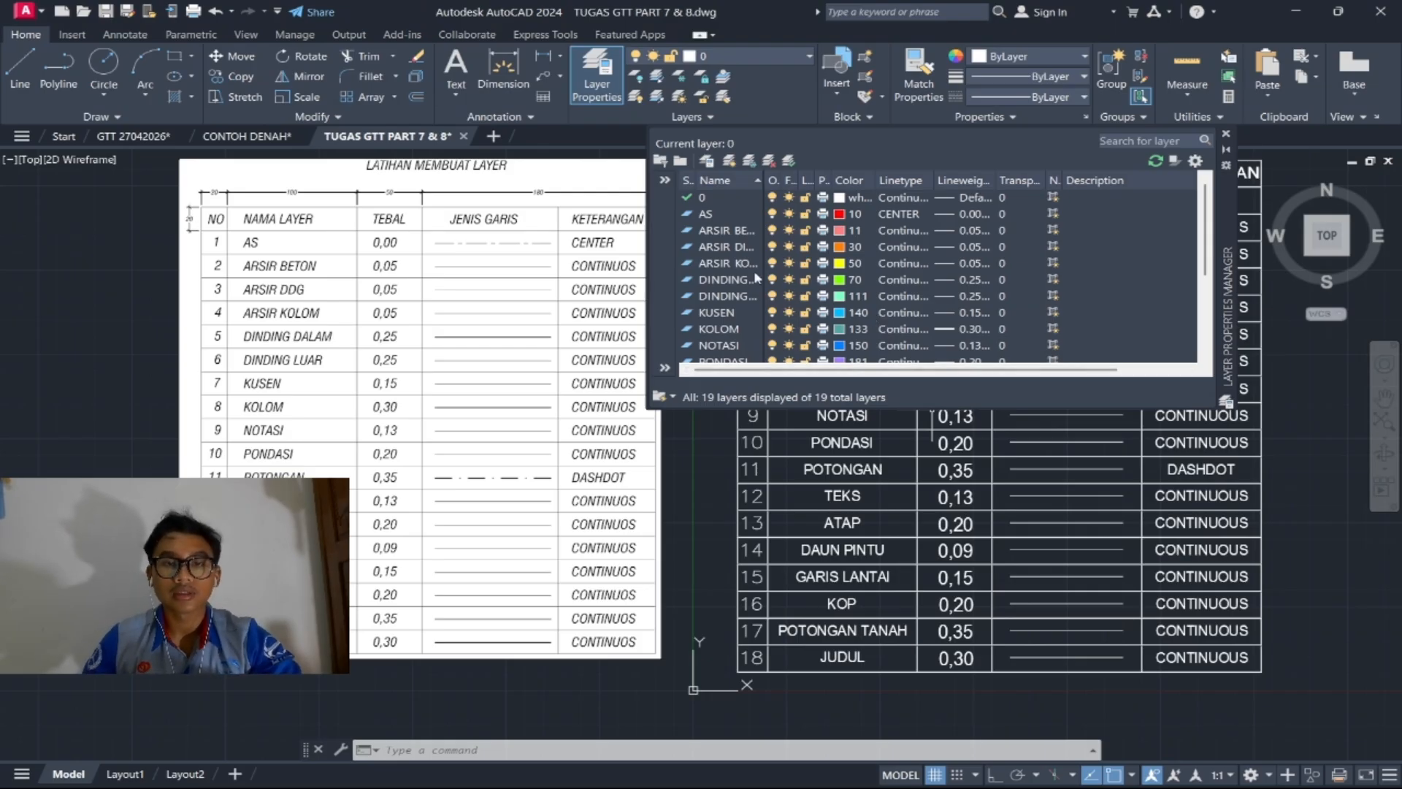
pyautogui.scroll(-3, 752, 276)
pyautogui.scroll(3, 738, 270)
pyautogui.scroll(-3, 723, 262)
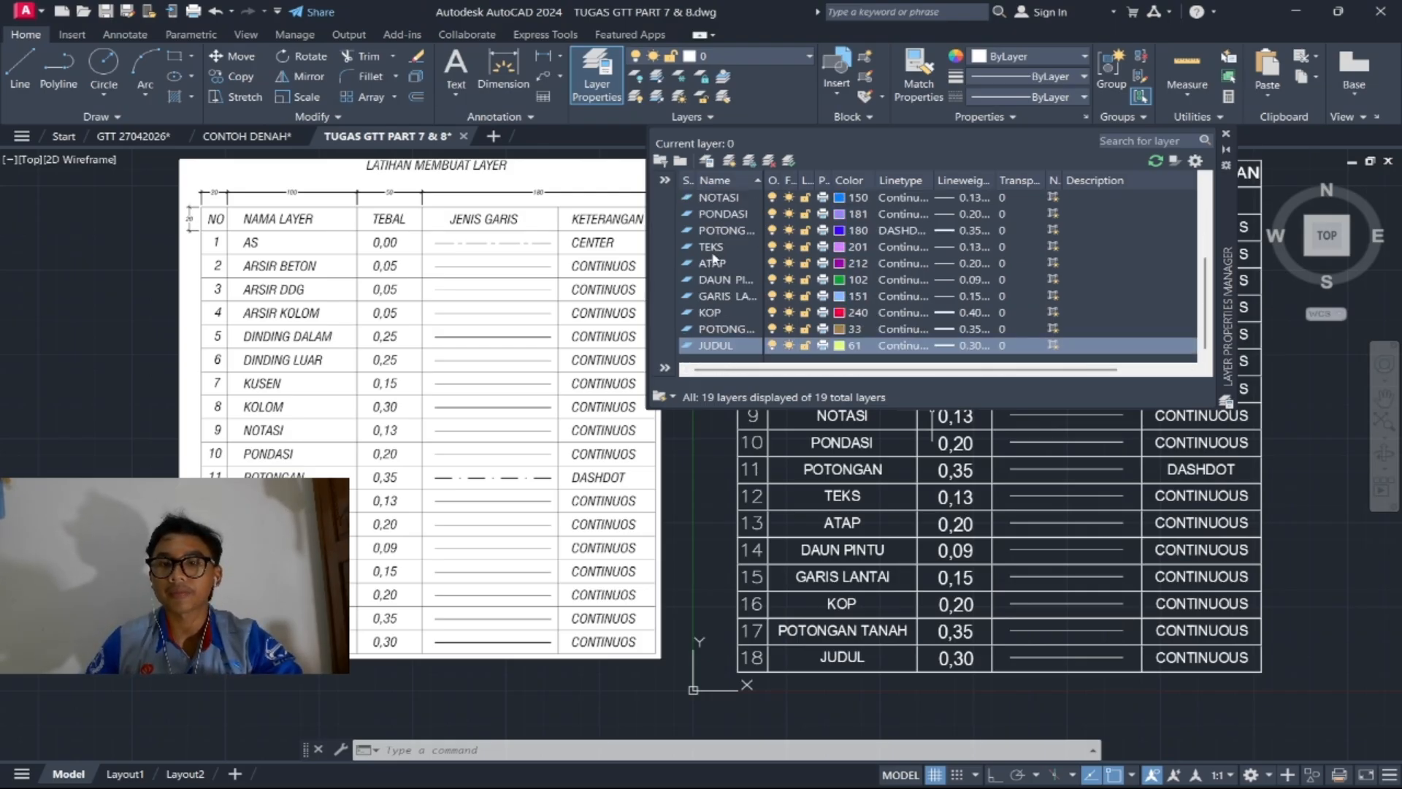
pyautogui.scroll(3, 1023, 281)
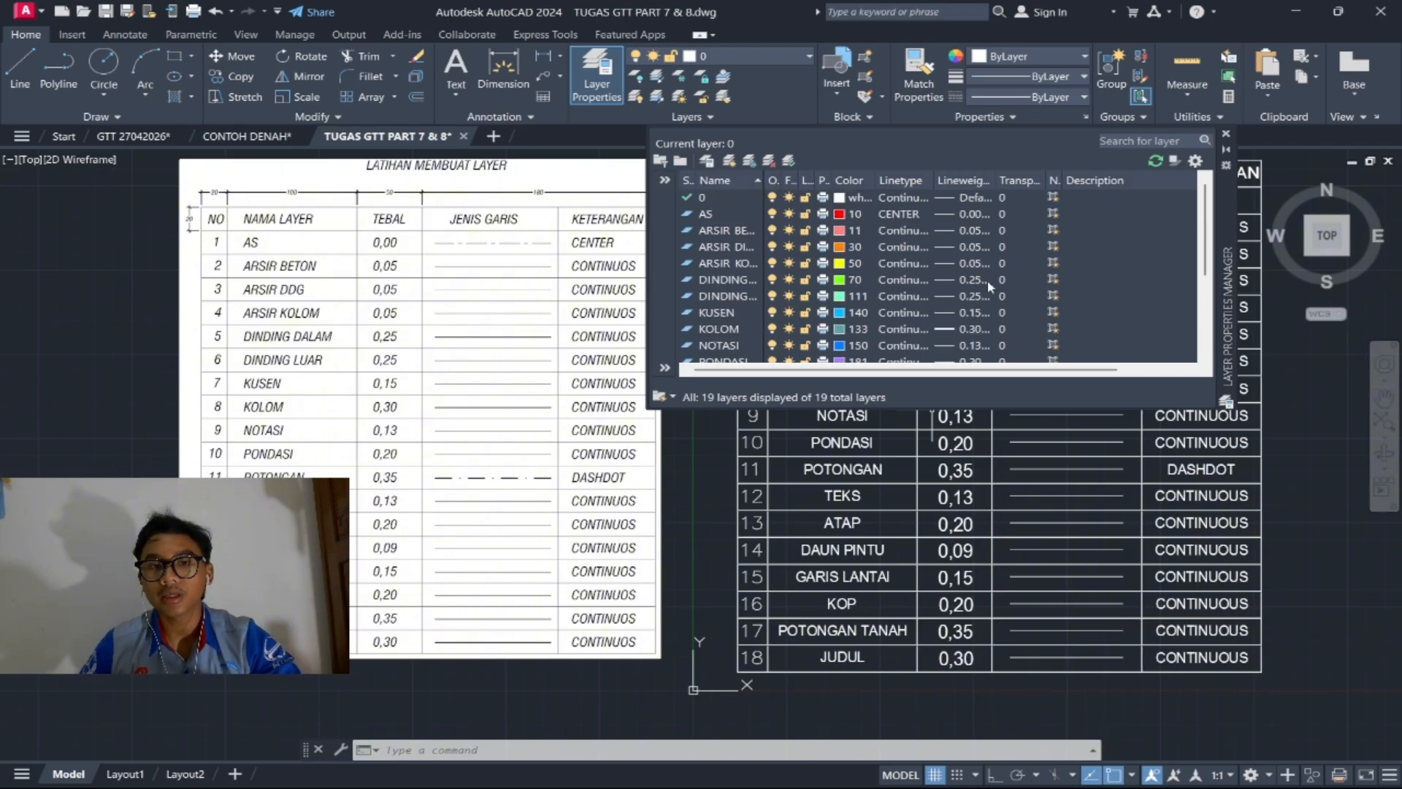
pyautogui.scroll(-3, 765, 250)
pyautogui.scroll(3, 752, 234)
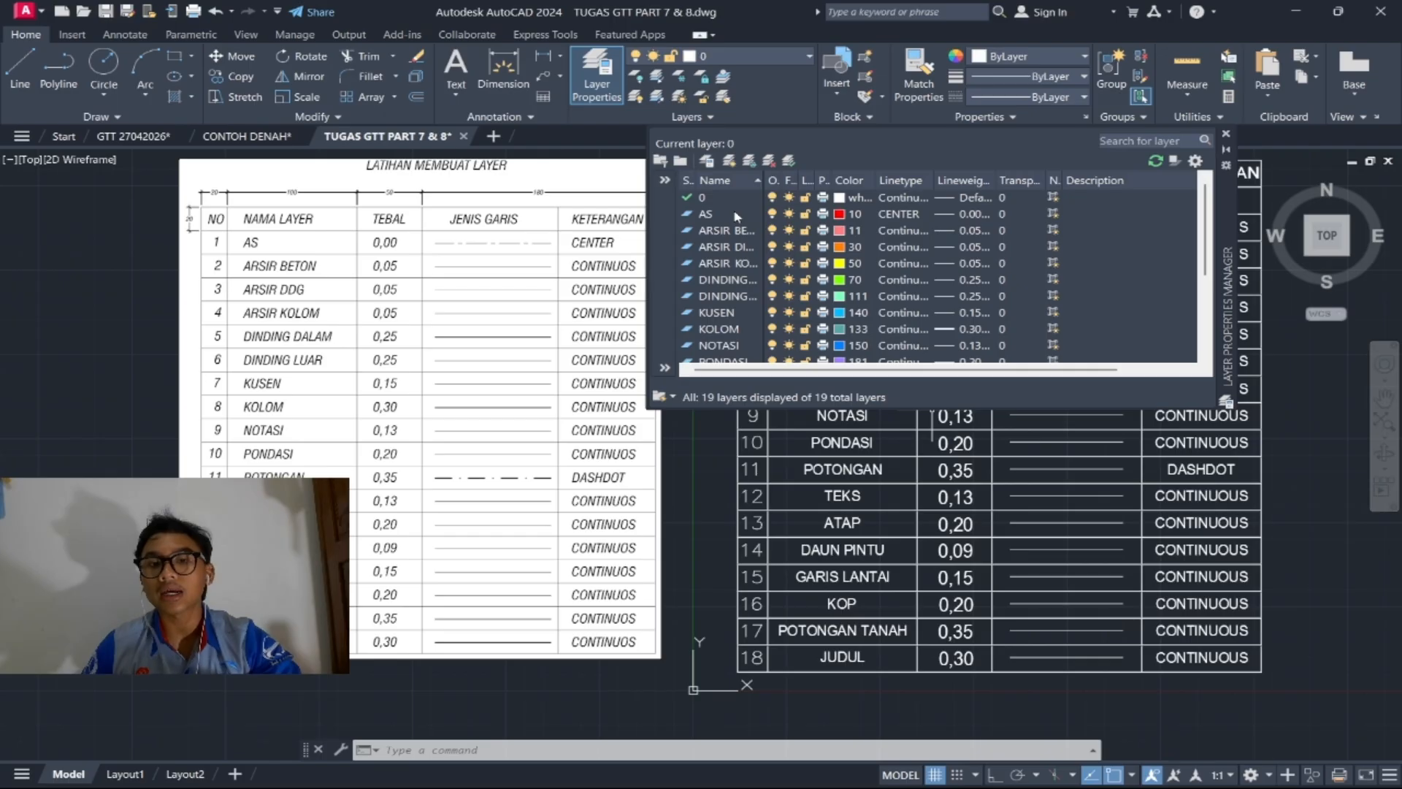
# Step: Open the name of layer AS for renaming and re-enter it as AS
pyautogui.click(720, 216)
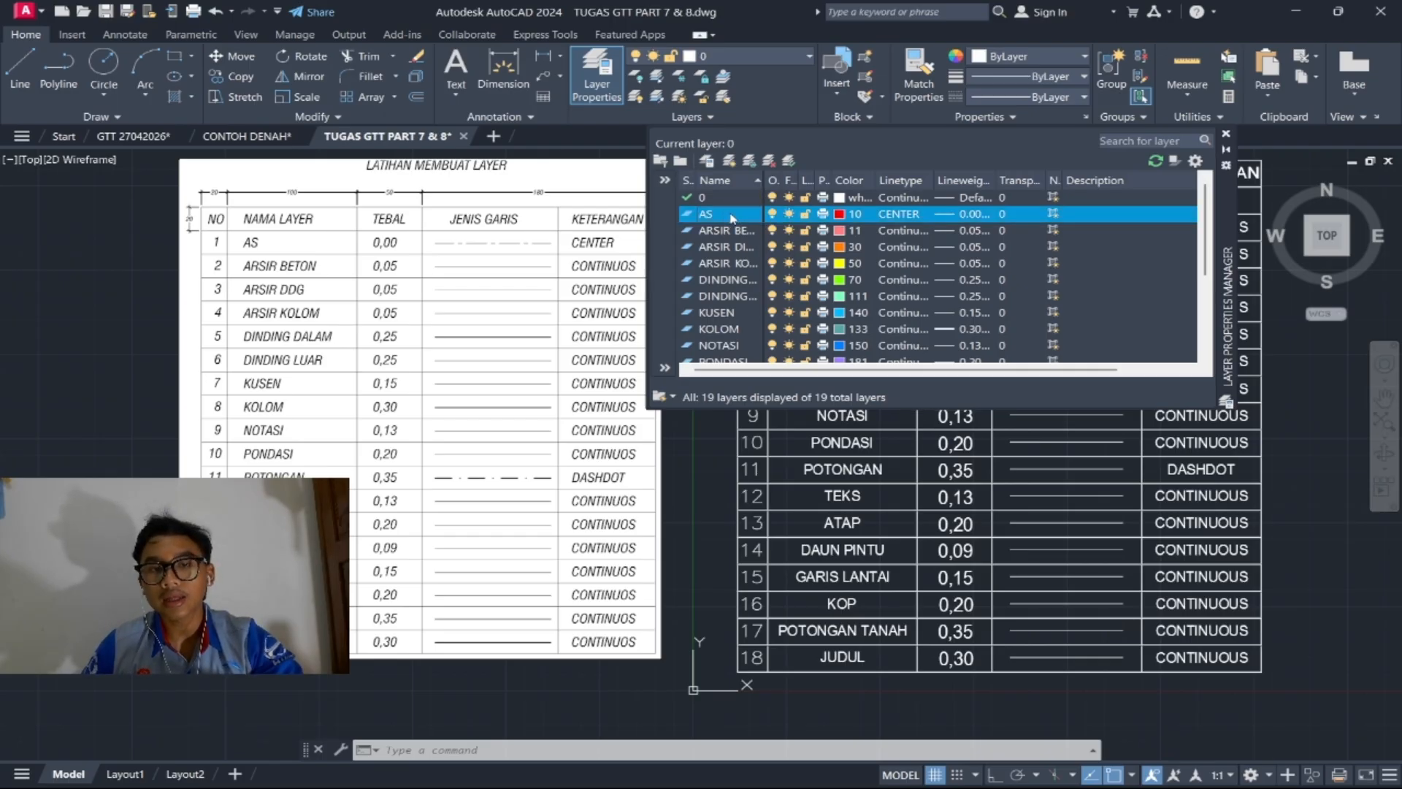
pyautogui.rightClick(733, 217)
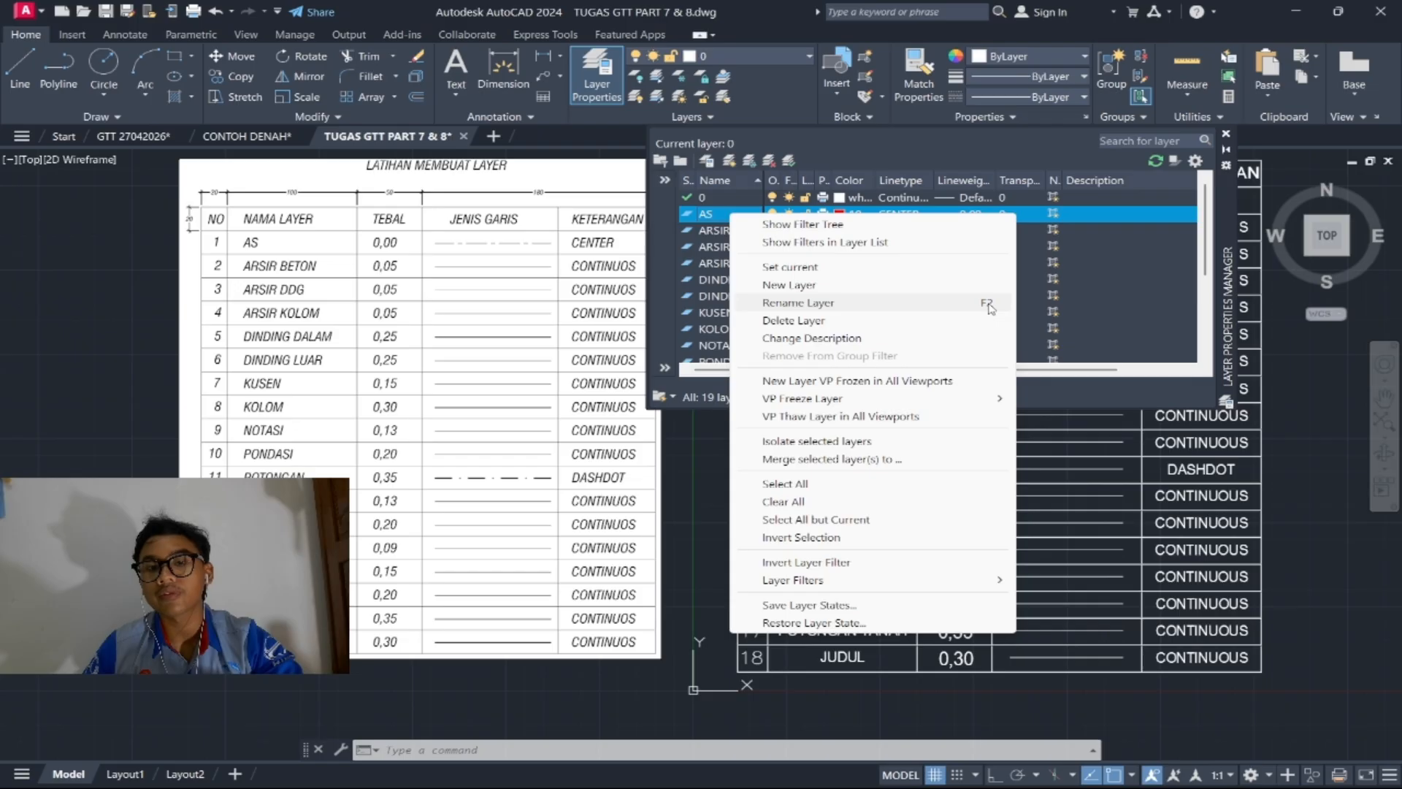
pyautogui.click(798, 302)
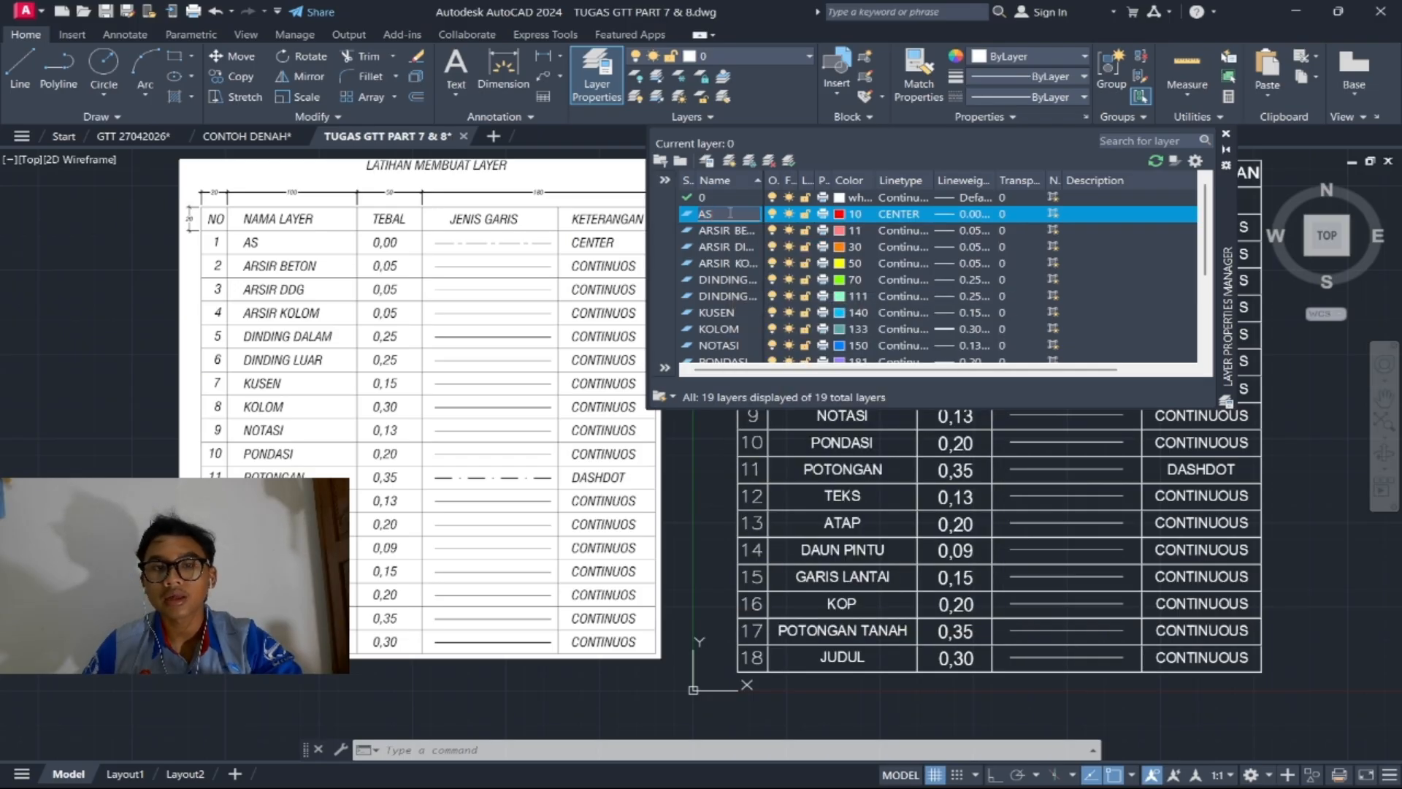
pyautogui.press('BackSpace')
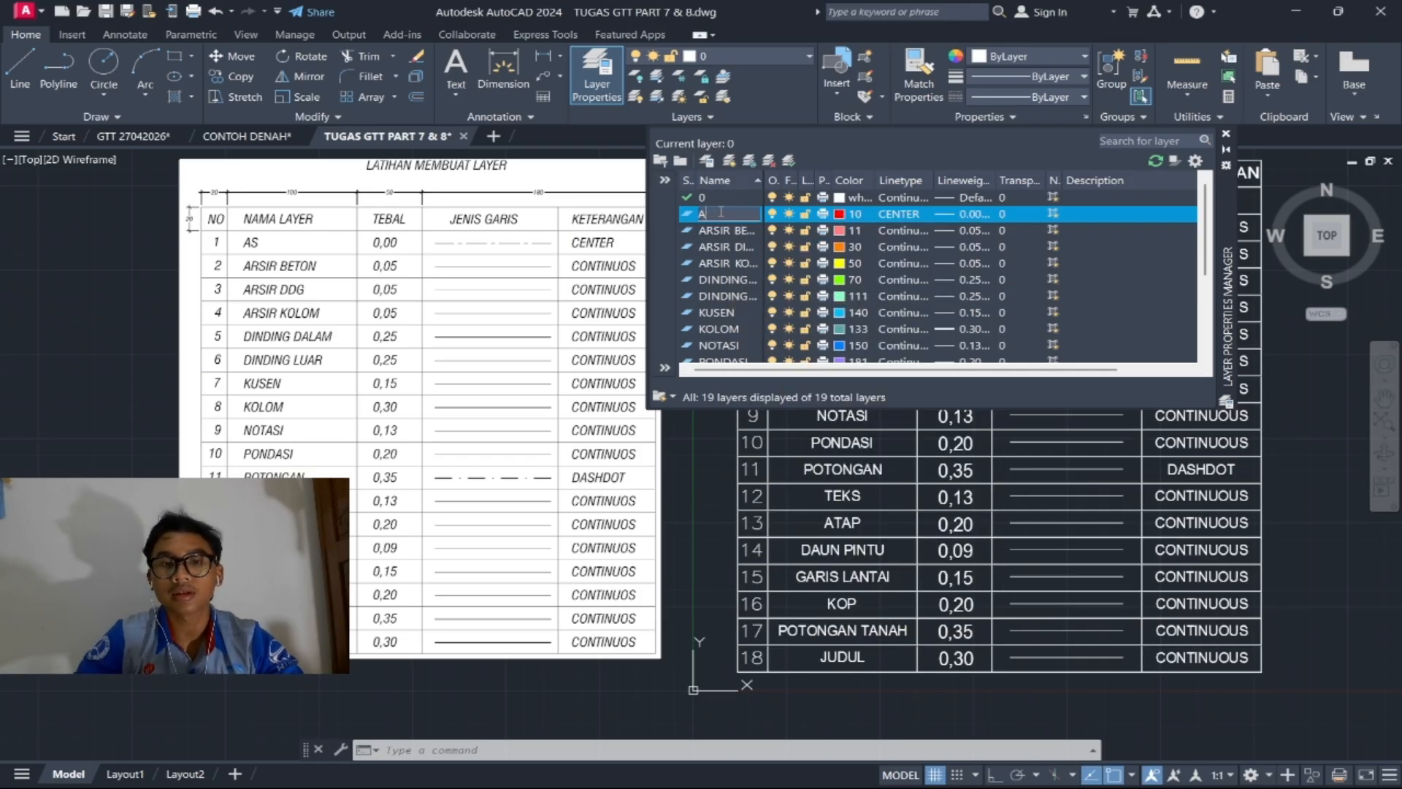
pyautogui.write('SA')
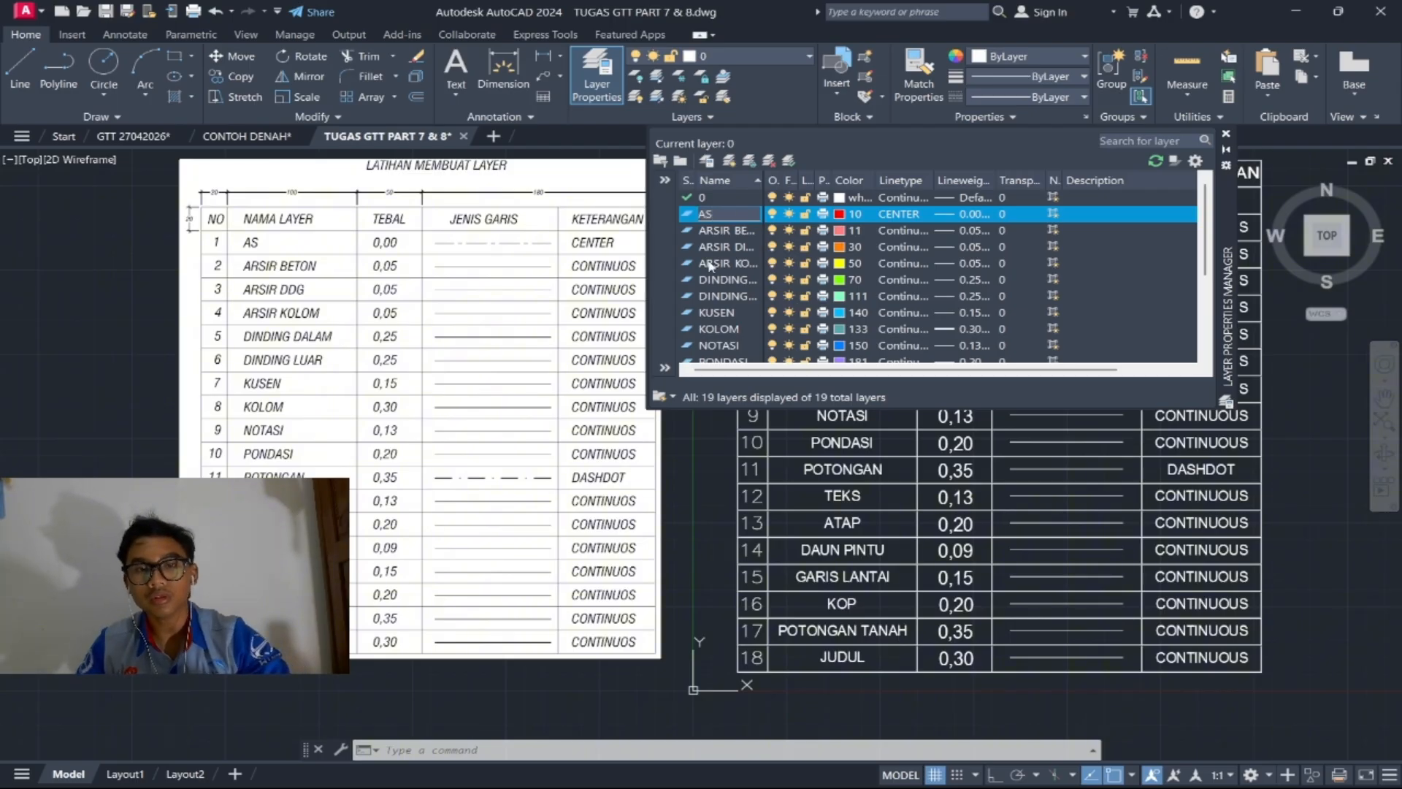
# Step: Add a trial layer based on JUDUL and delete it from the layer list
pyautogui.scroll(-3, 728, 327)
pyautogui.click(728, 347)
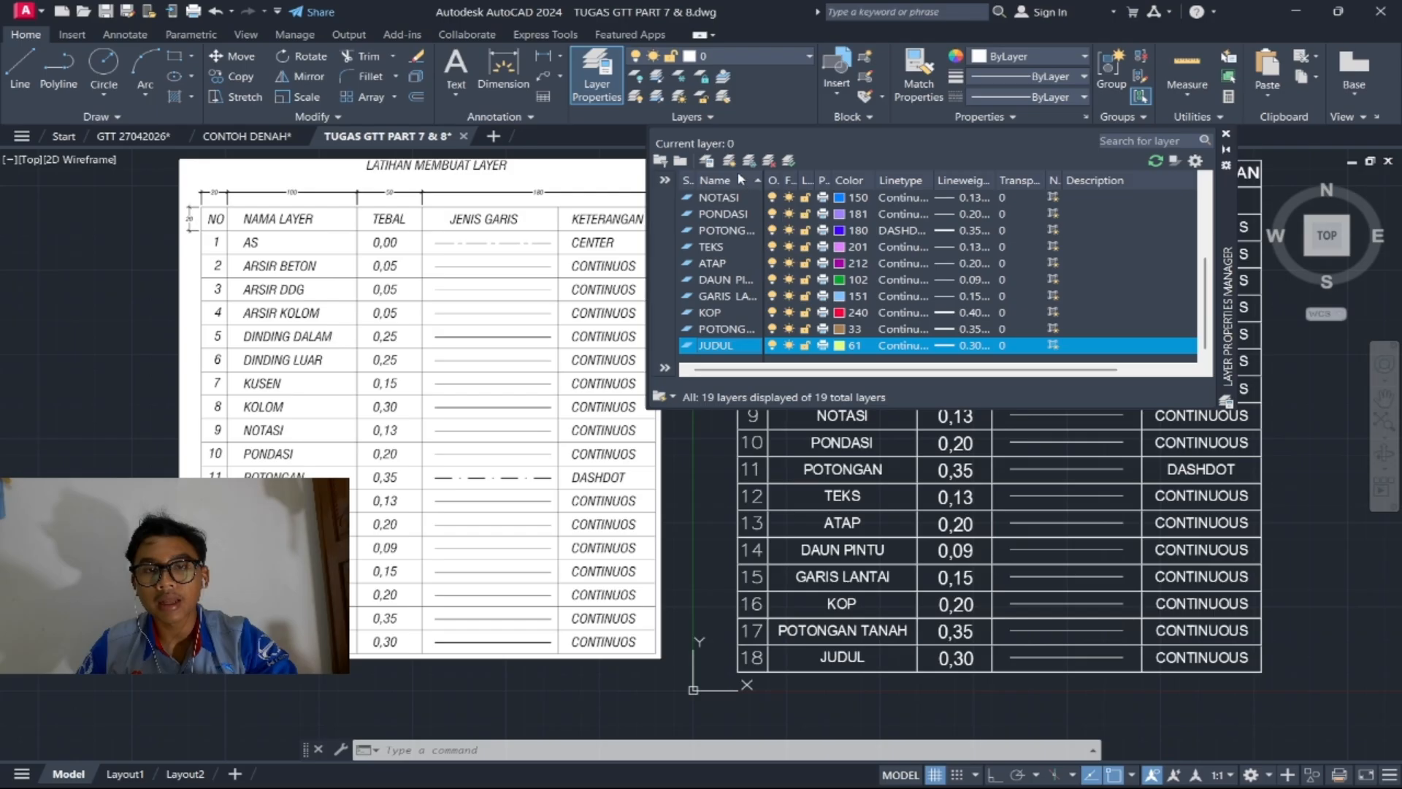
pyautogui.hotkey('alt', 'n')
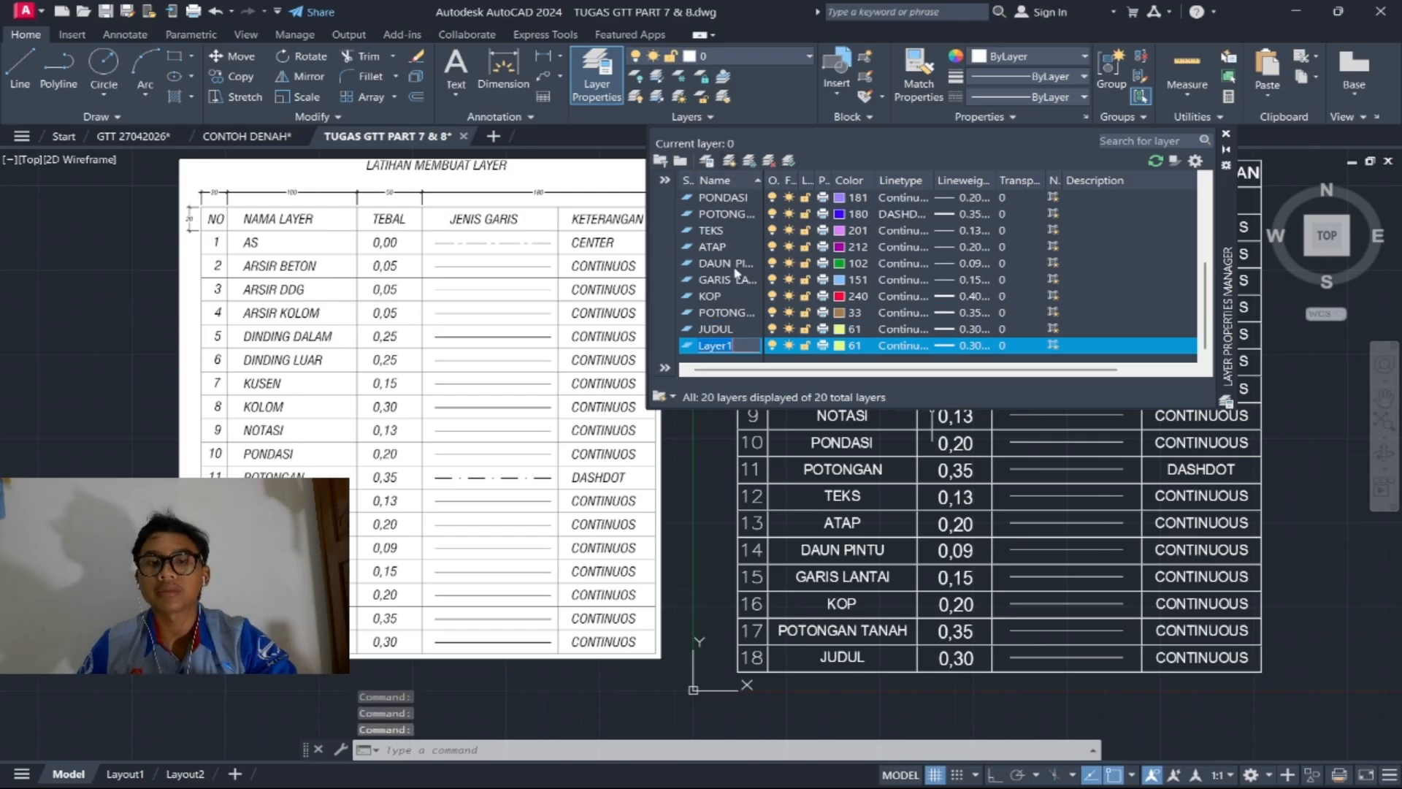
pyautogui.click(774, 314)
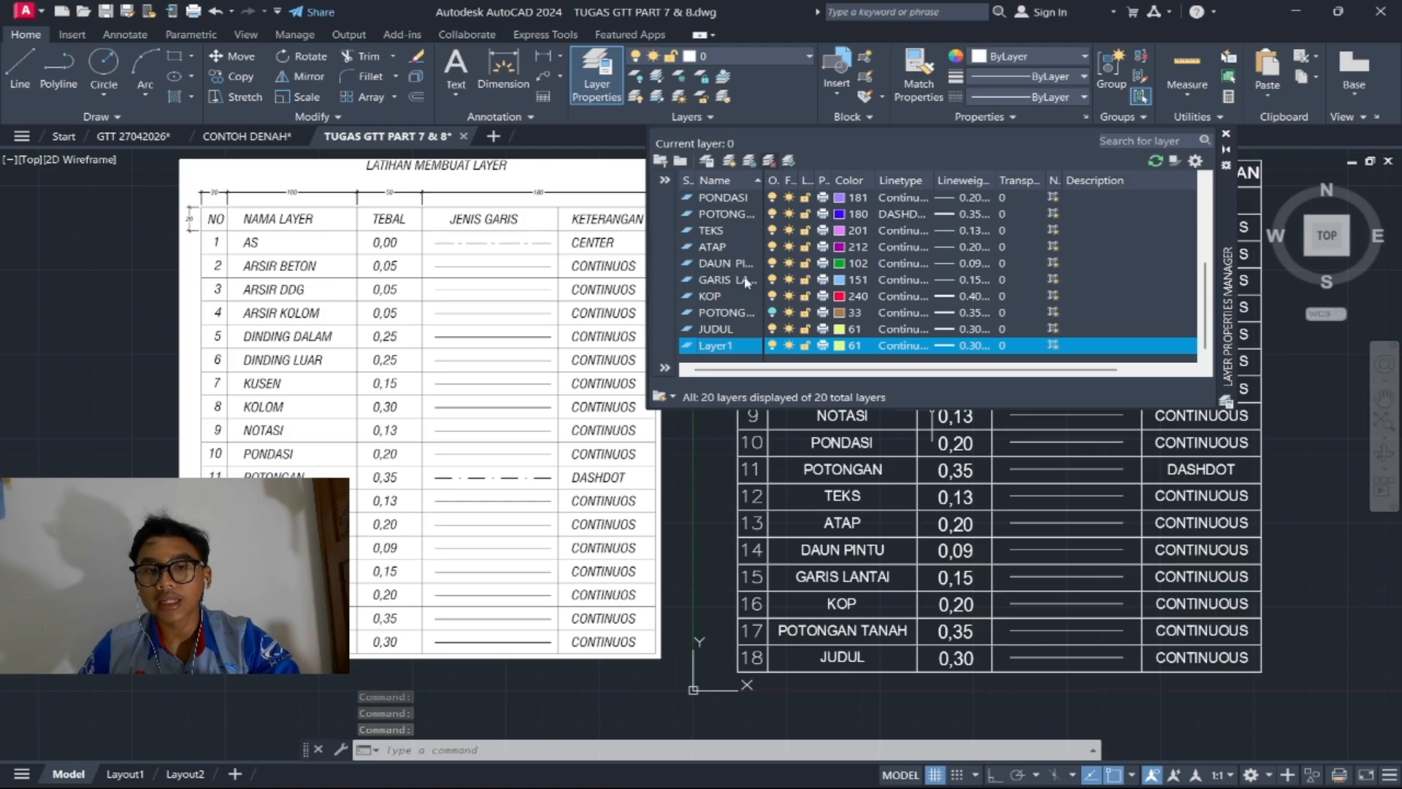
pyautogui.click(772, 162)
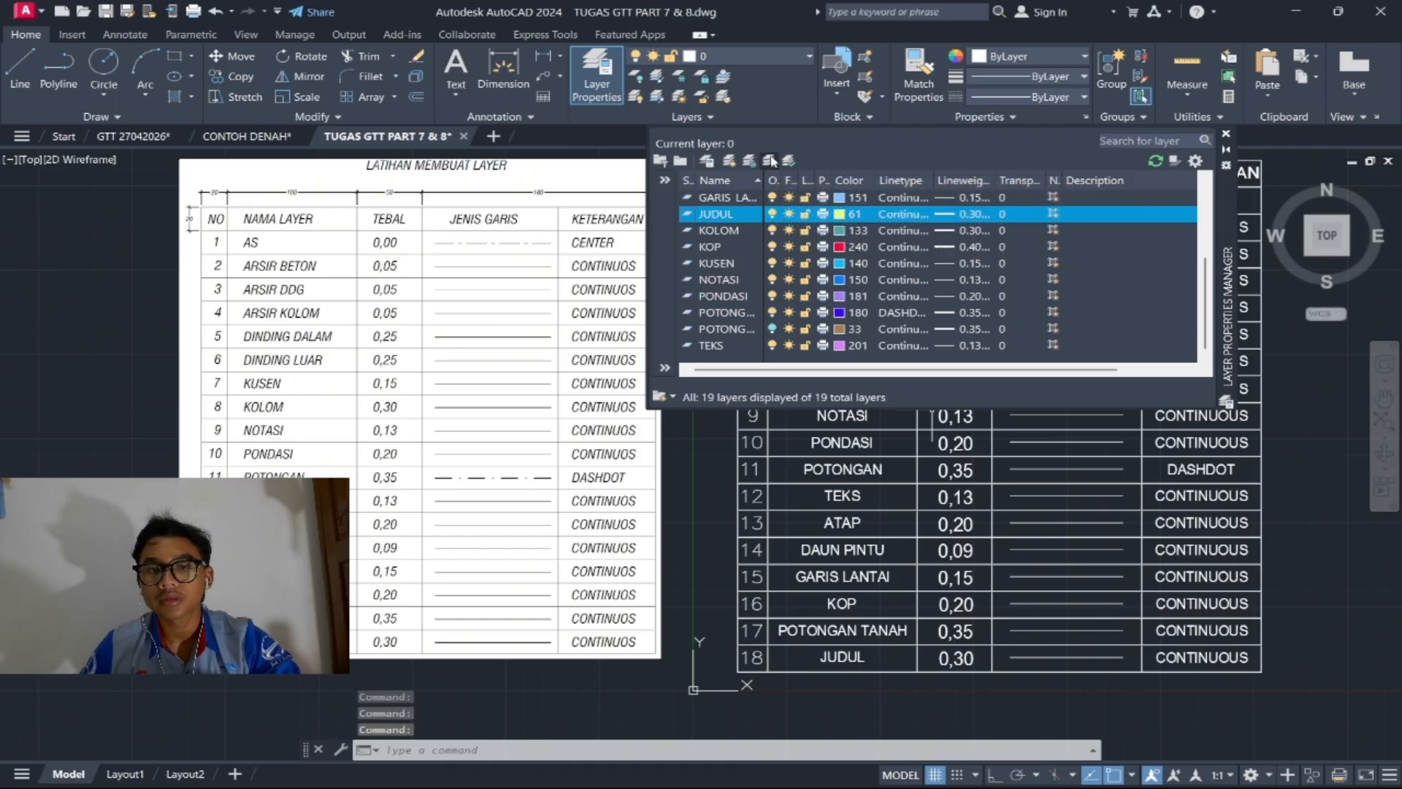
# Step: Make AS the current layer
pyautogui.click(734, 343)
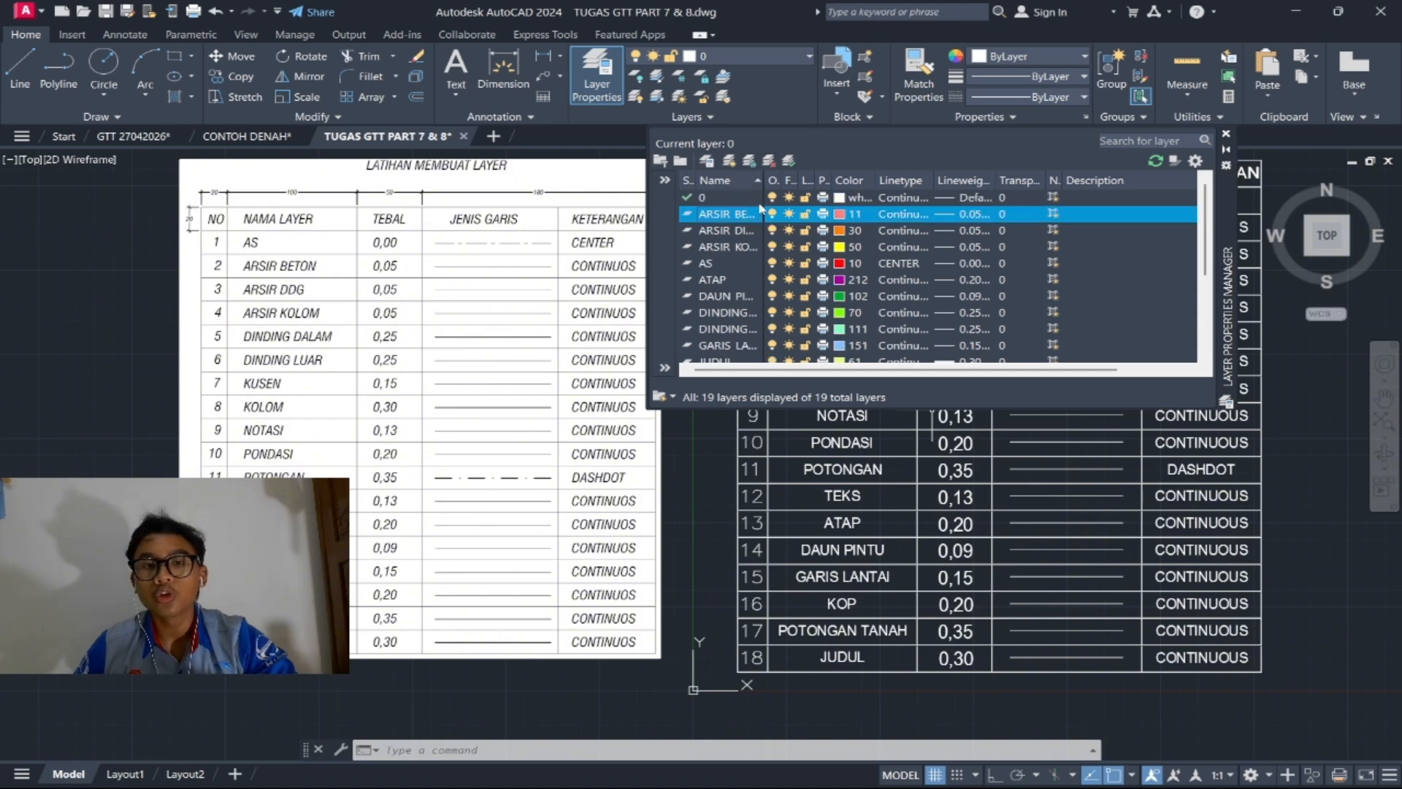
pyautogui.click(719, 263)
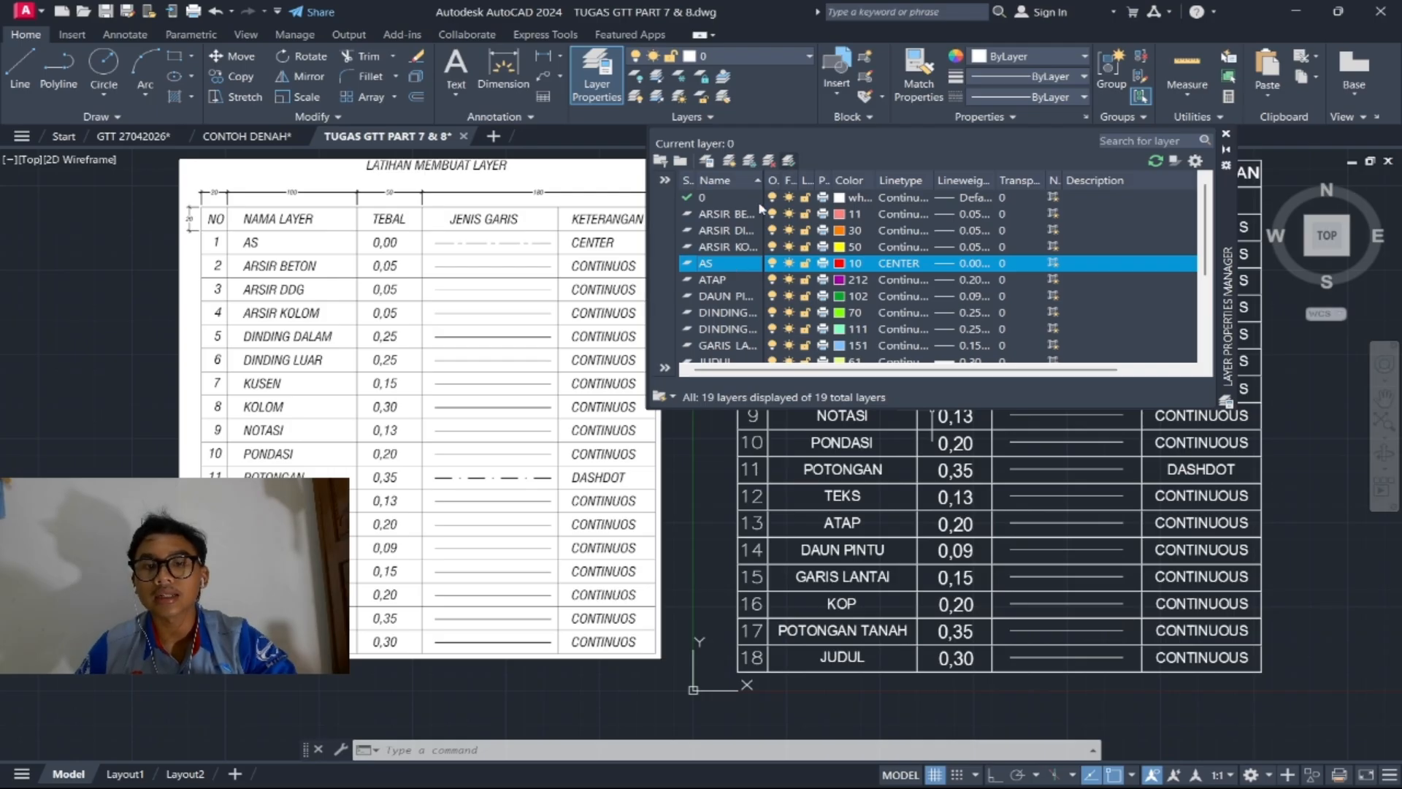
pyautogui.click(727, 247)
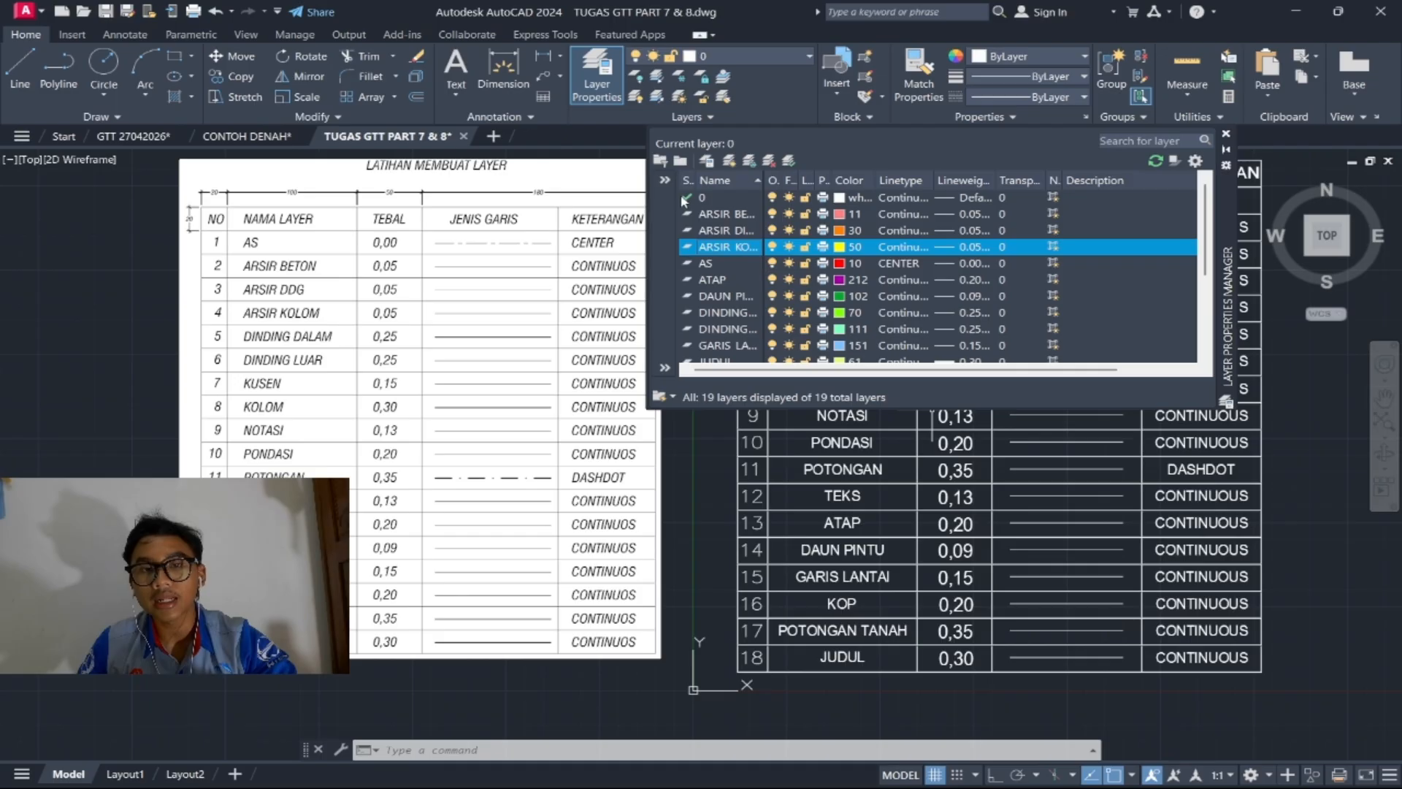
pyautogui.press('Down')
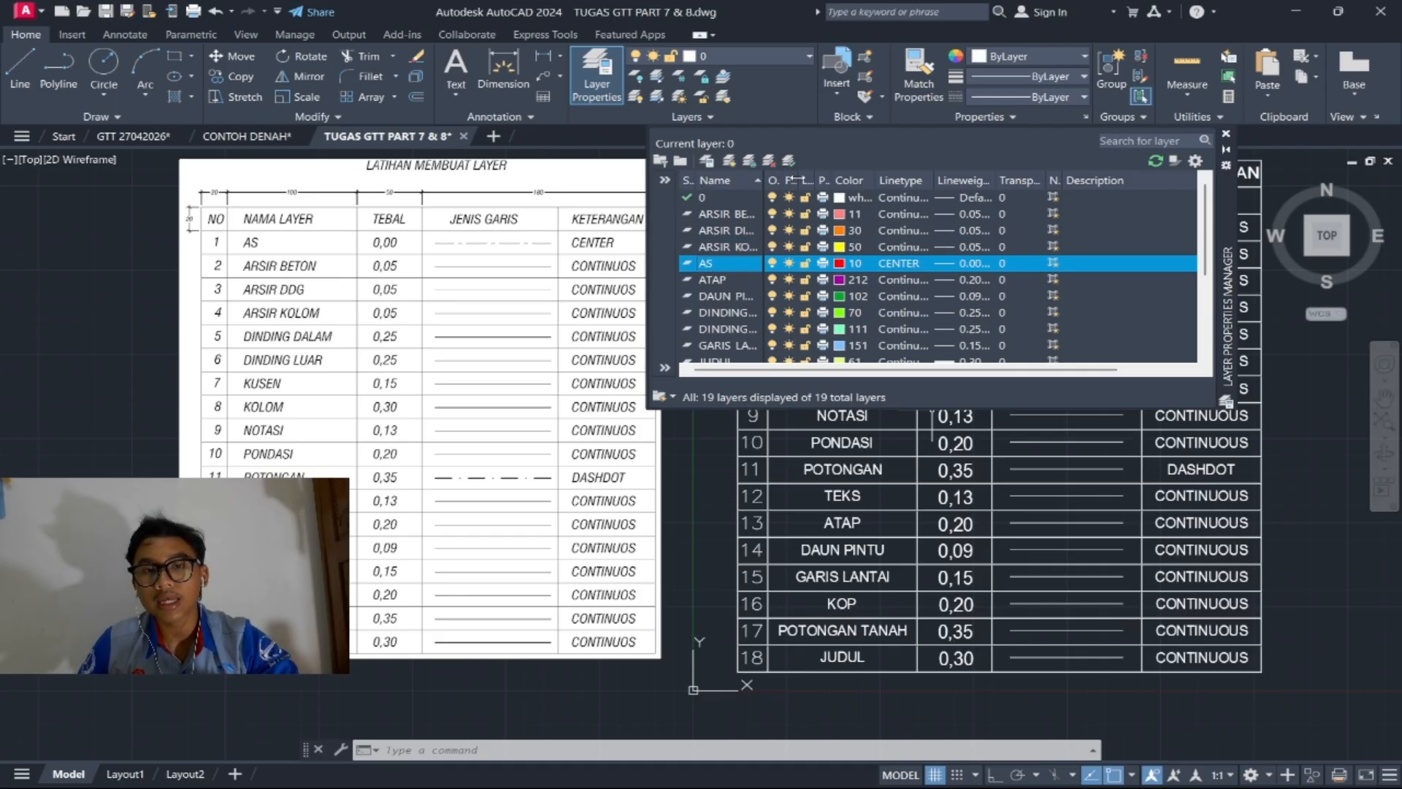
pyautogui.click(790, 163)
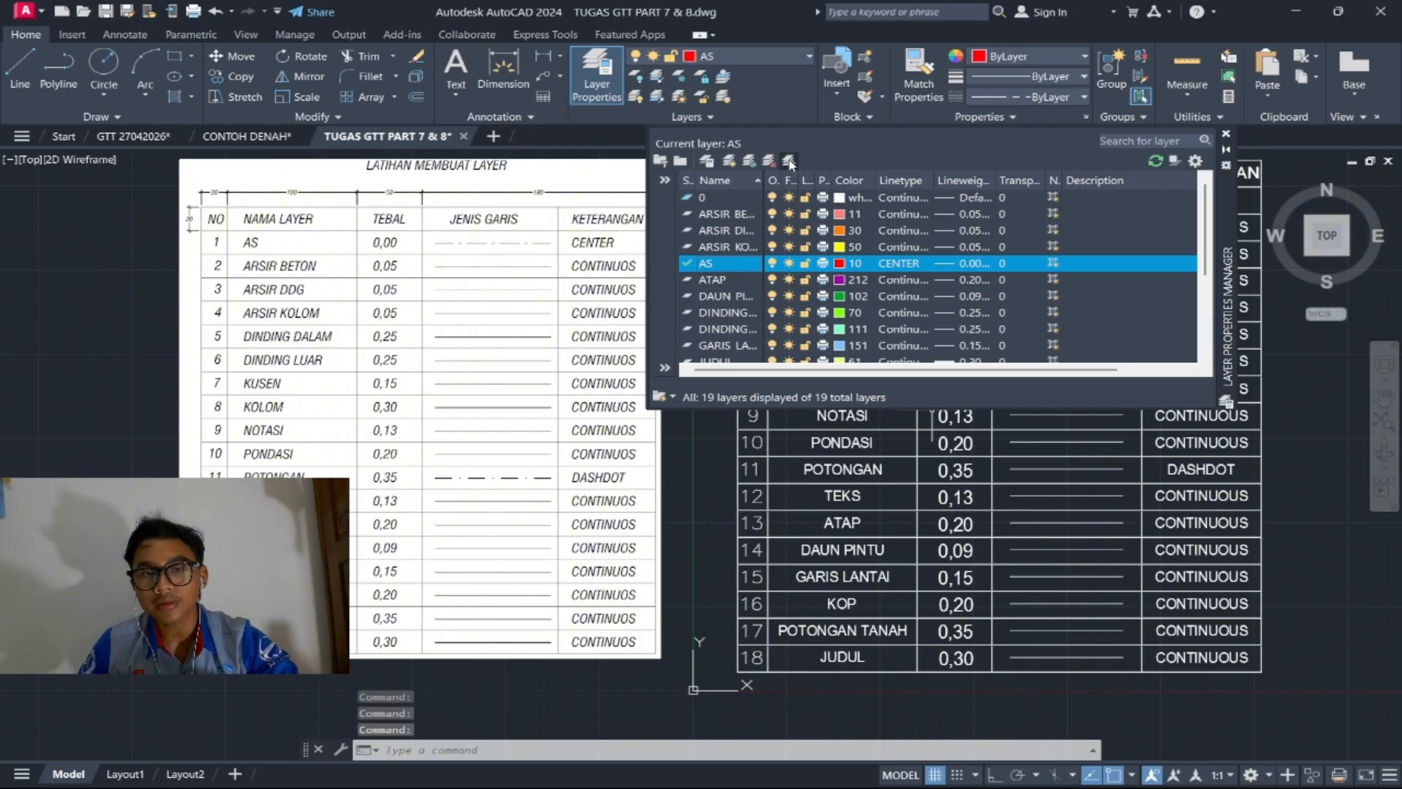
pyautogui.click(701, 279)
pyautogui.click(707, 264)
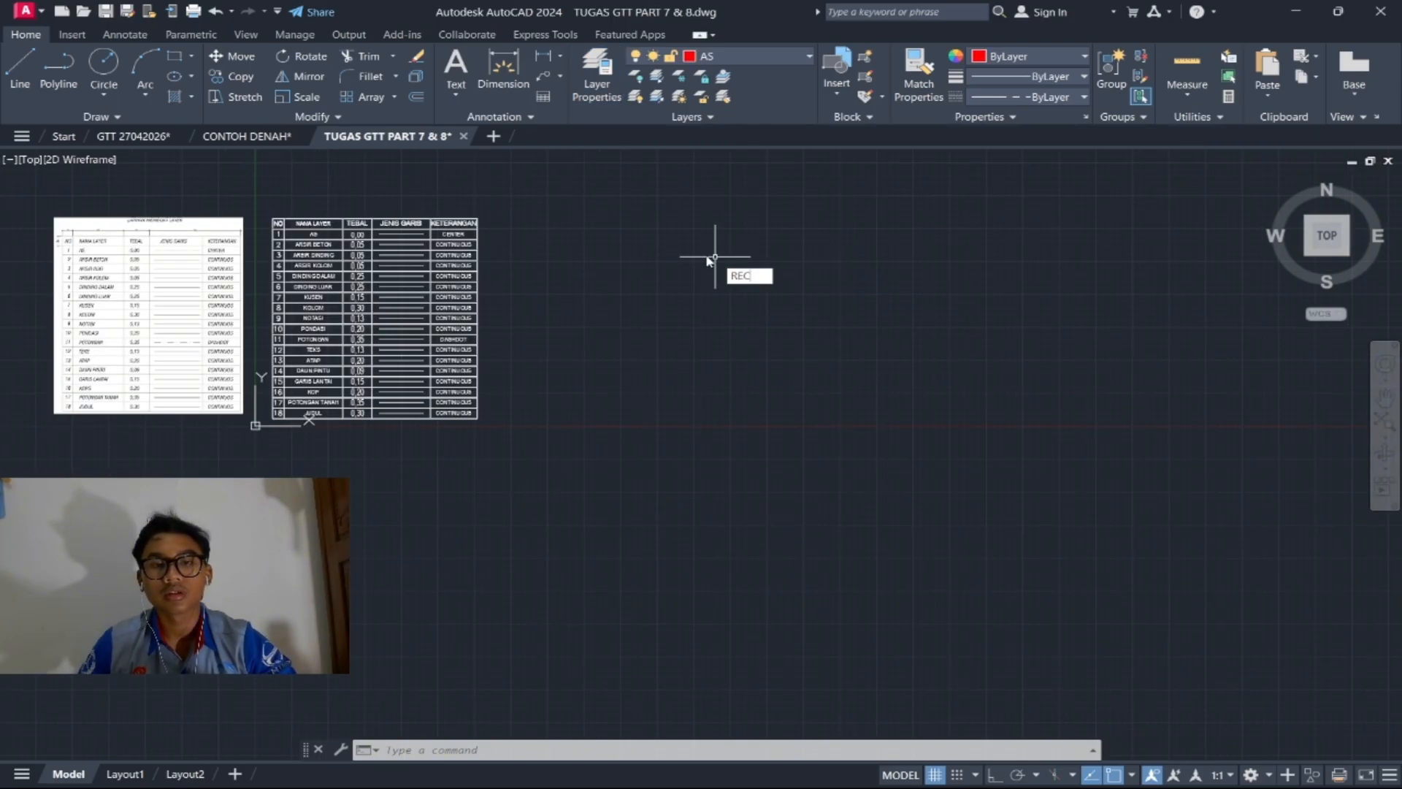
# Step: Draw a sample rectangle about 625 units wide on layer AS, beside the layer table
pyautogui.write('rec')
pyautogui.press('Return')
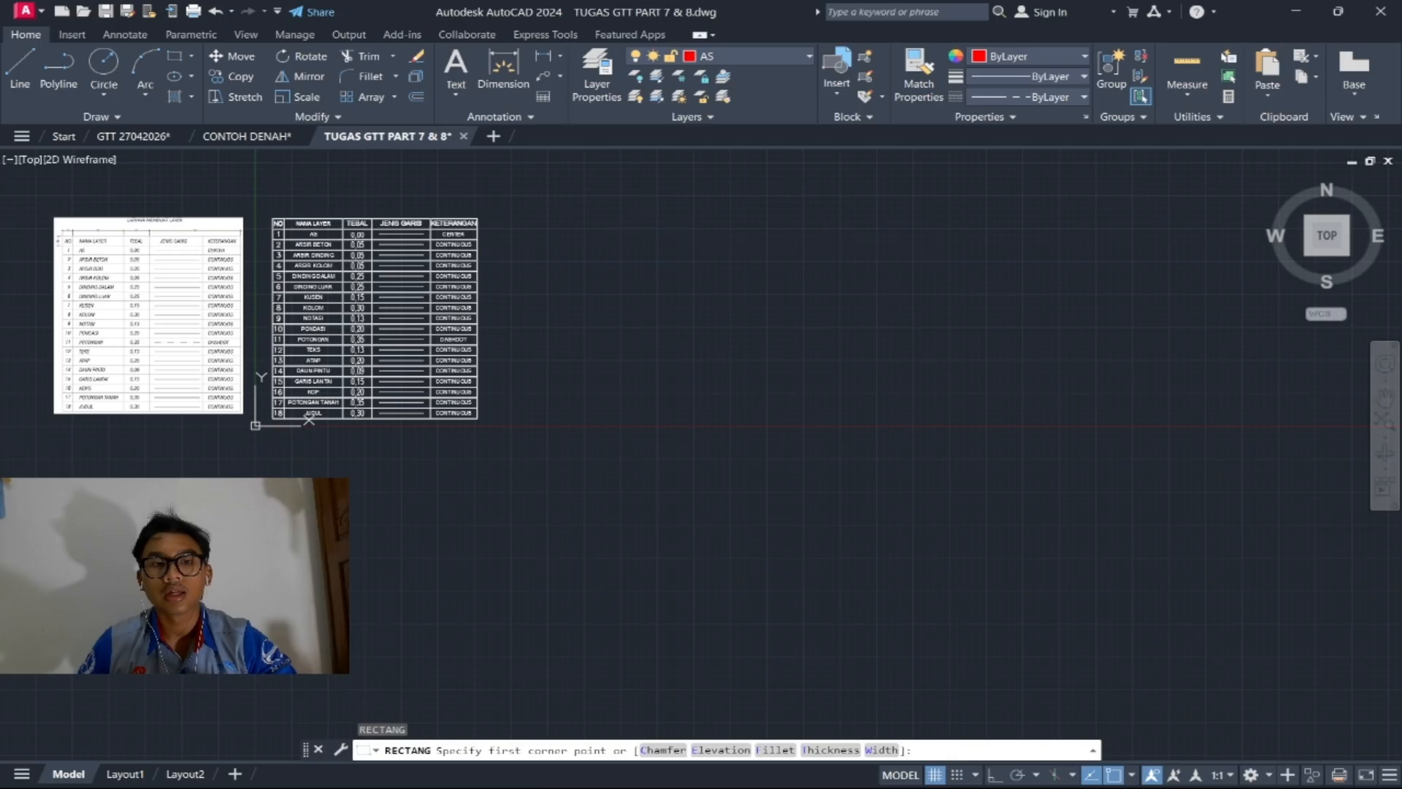
pyautogui.click(645, 225)
pyautogui.scroll(2, 993, 343)
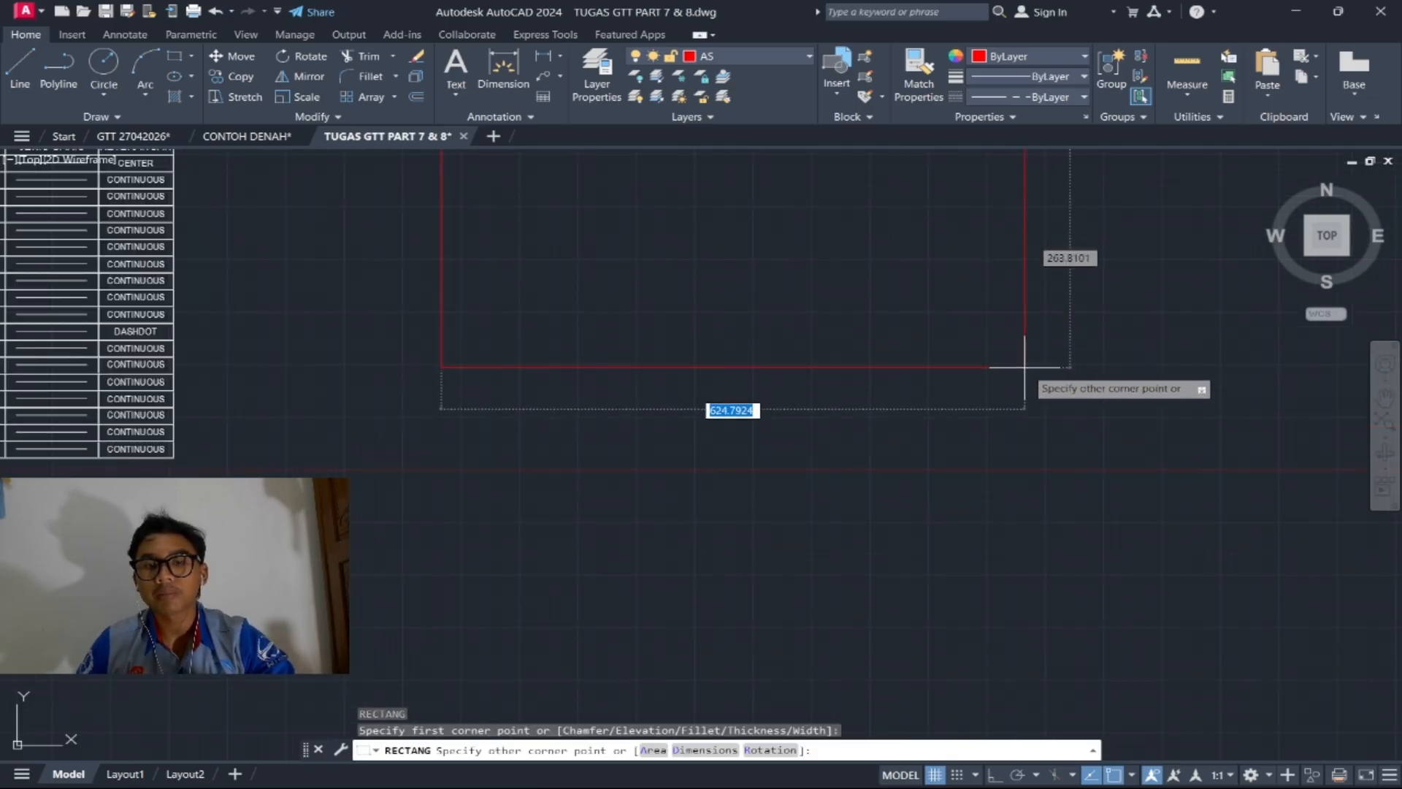
pyautogui.click(1030, 371)
pyautogui.scroll(-2, 905, 349)
pyautogui.scroll(4, 713, 323)
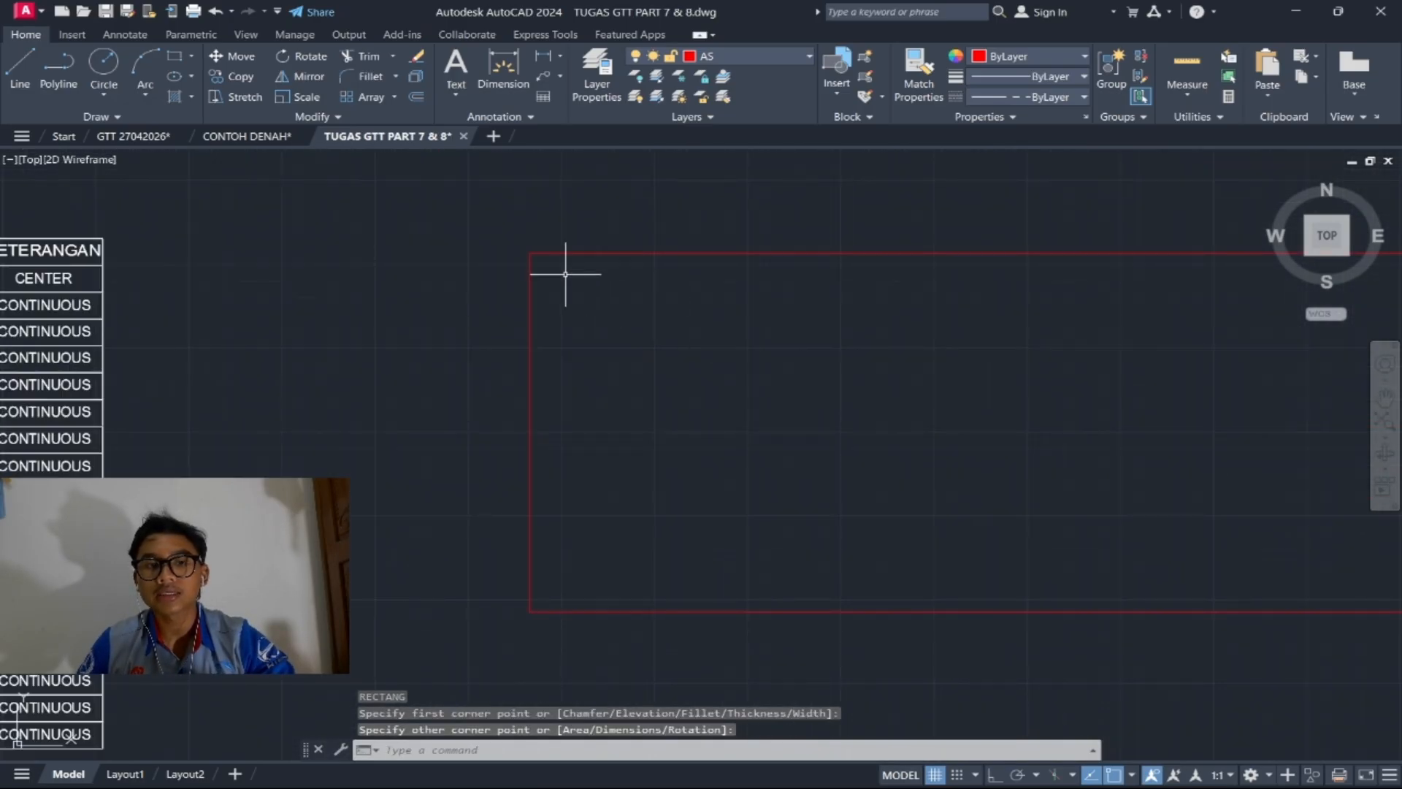
# Step: Examine the sample rectangle's linetype at different magnifications and return to the layer table
pyautogui.scroll(-2, 501, 228)
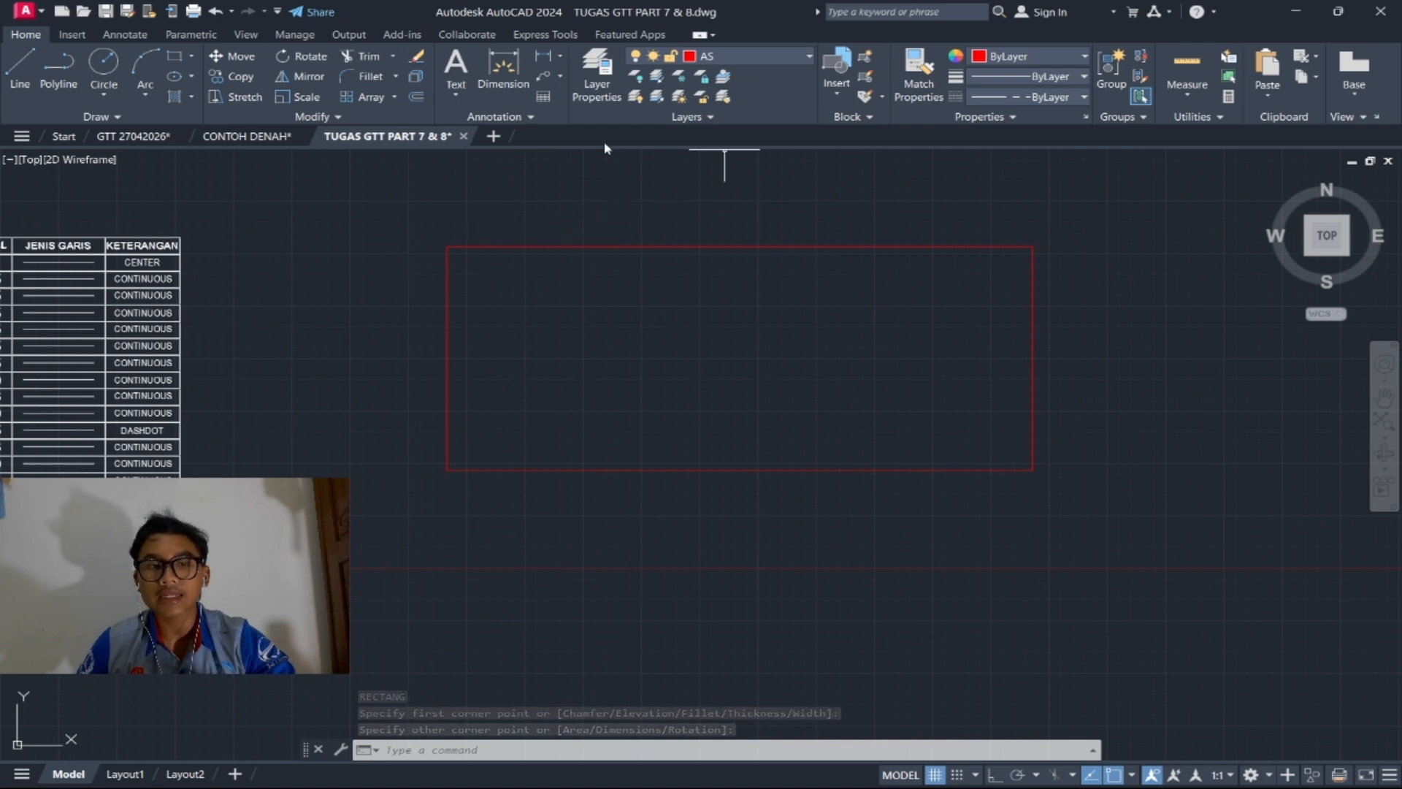
pyautogui.scroll(-3, 546, 286)
pyautogui.moveTo(557, 306); pyautogui.dragTo(625, 272, button='middle')
pyautogui.scroll(6, 599, 241)
pyautogui.press('Escape')
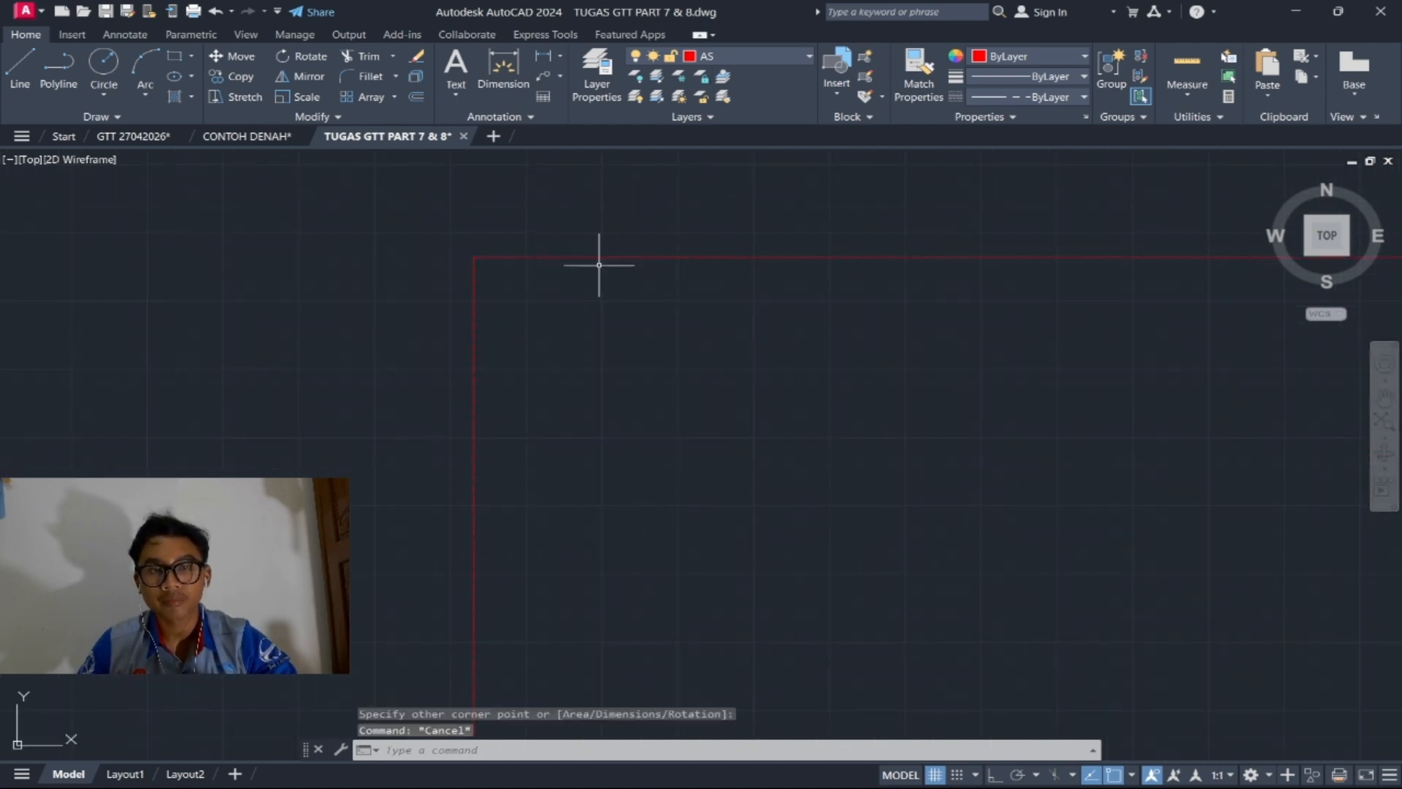
pyautogui.scroll(3, 604, 237)
pyautogui.scroll(5, 455, 296)
pyautogui.scroll(-6, 459, 297)
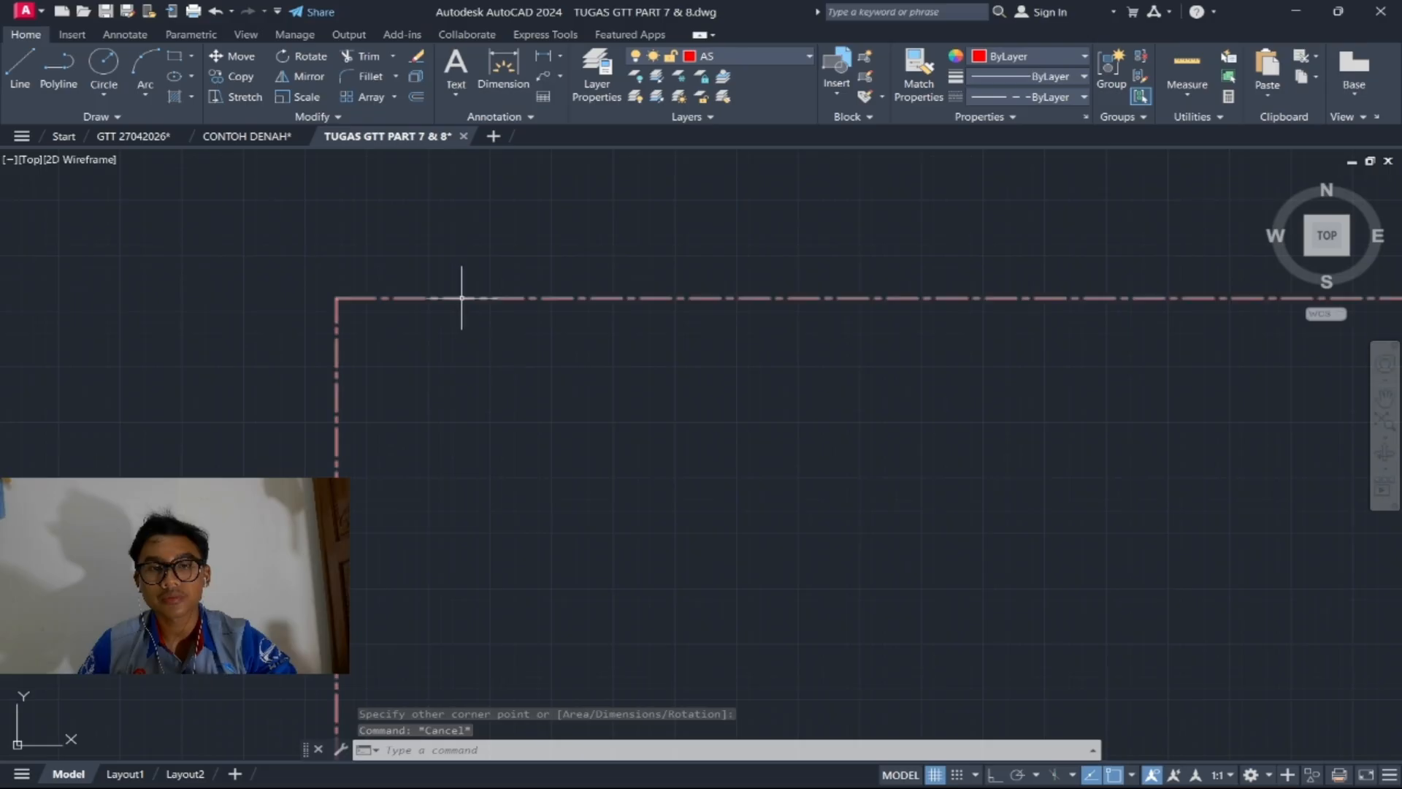
pyautogui.scroll(-4, 516, 298)
pyautogui.scroll(-8, 653, 318)
pyautogui.scroll(6, 512, 332)
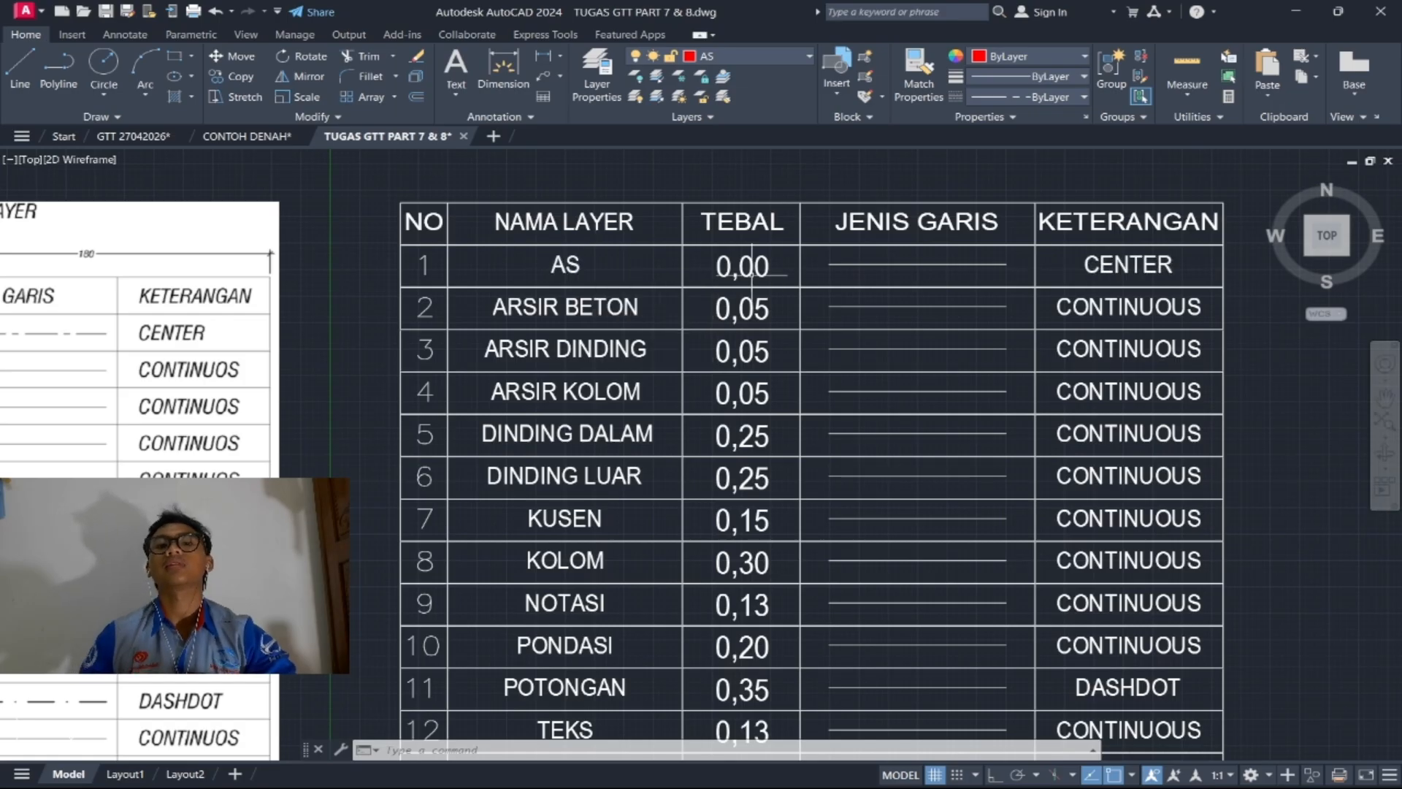
# Step: Erase the sample rectangle and clear the selection
pyautogui.click(566, 265)
pyautogui.press('Delete')
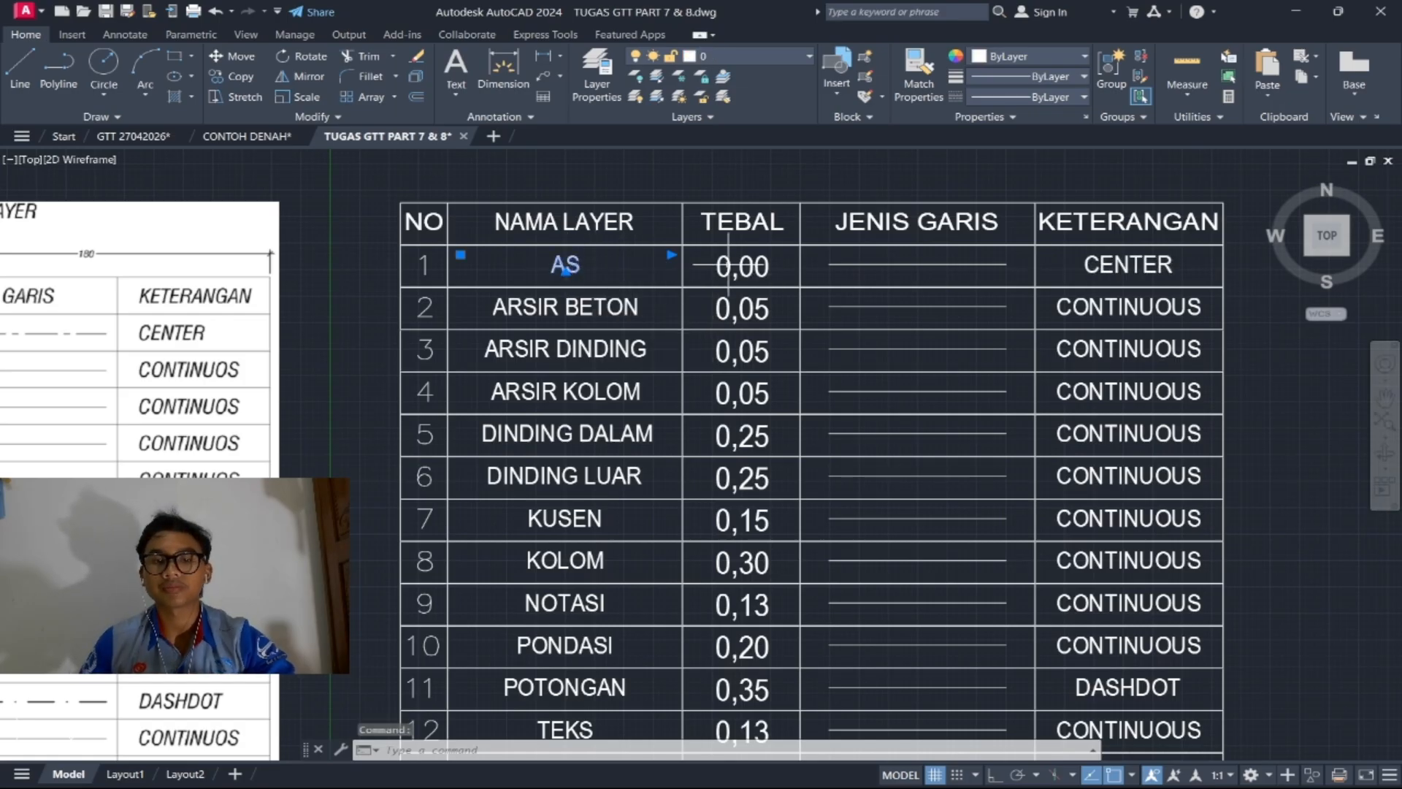
pyautogui.press('Escape')
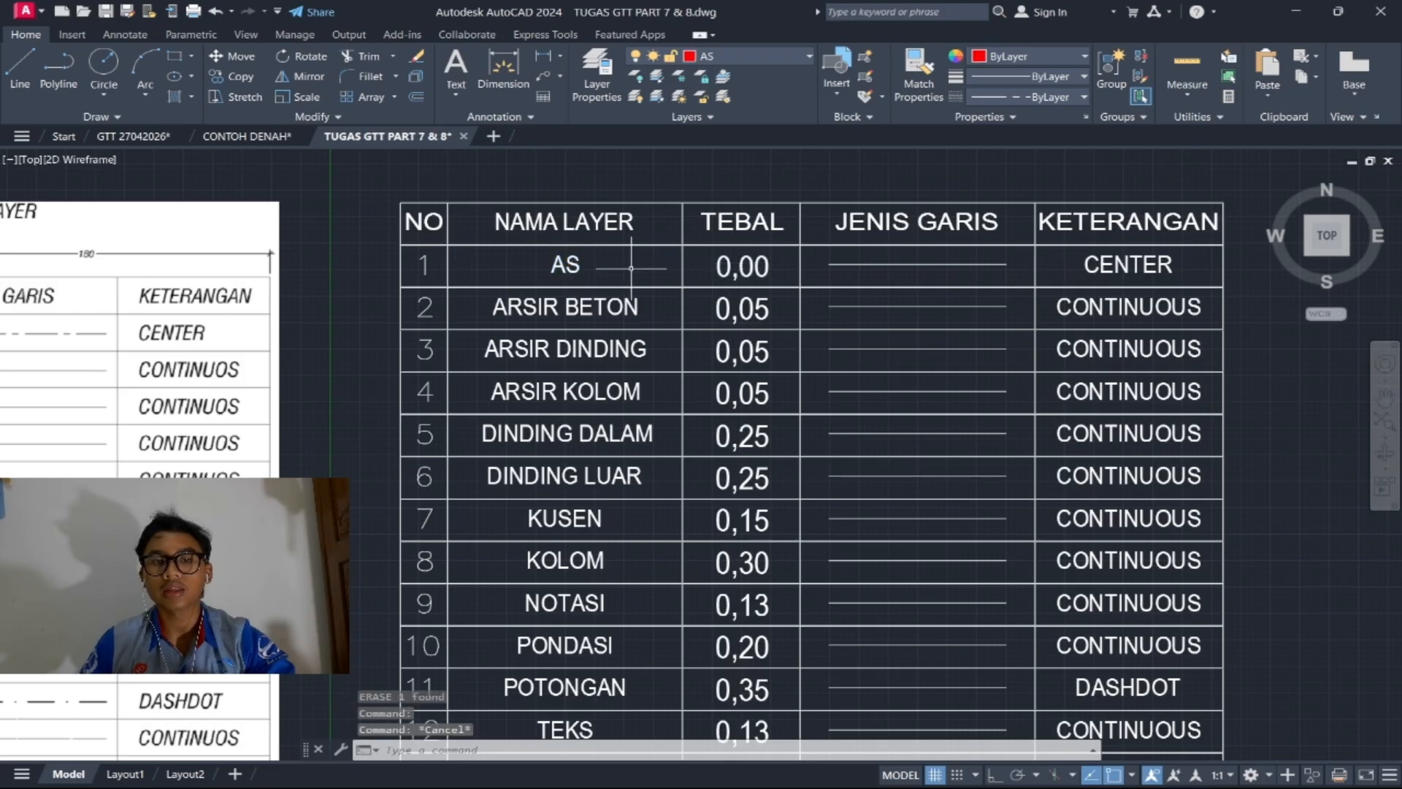
# Step: Assign the name, thickness, line and description in table row 1 to layer AS
pyautogui.click(672, 266)
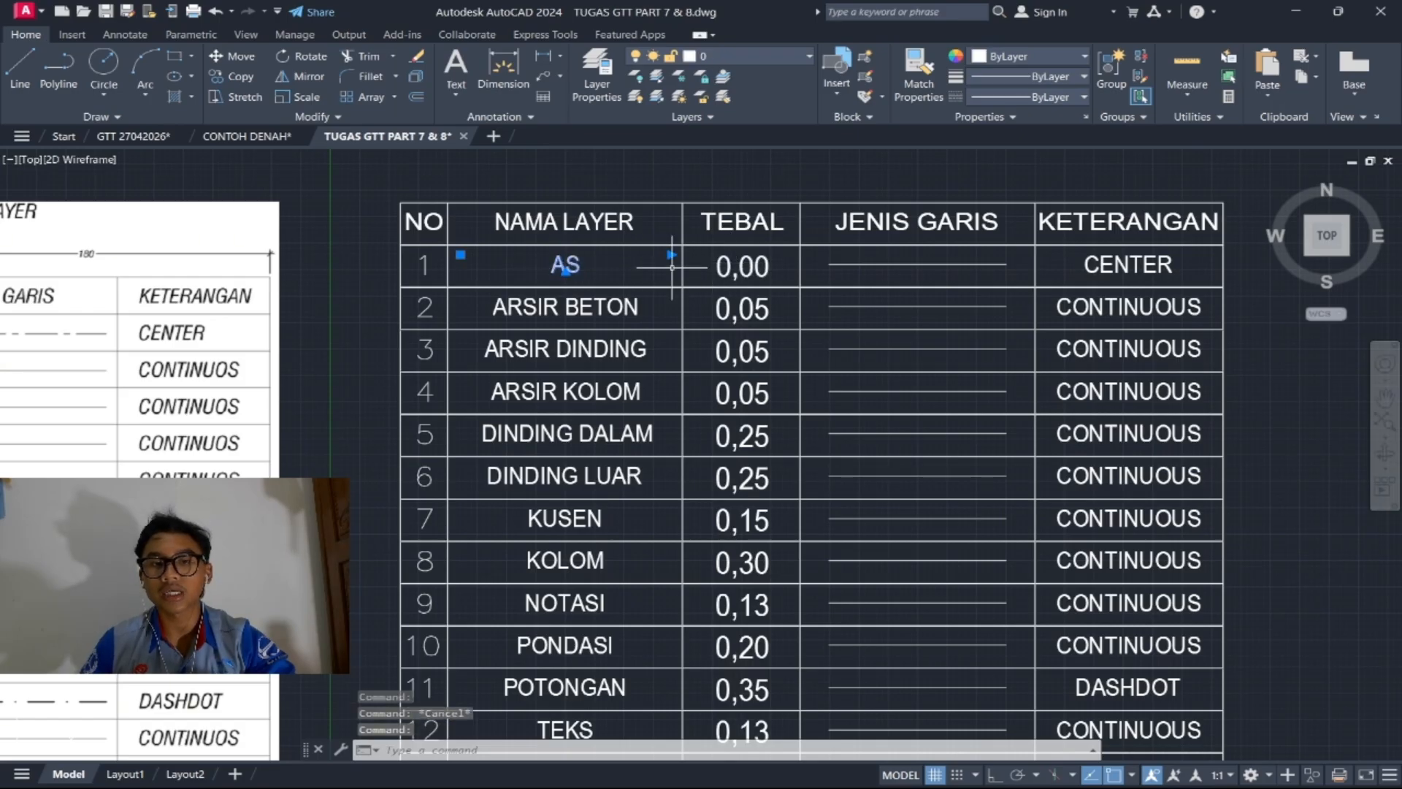
pyautogui.click(728, 266)
pyautogui.click(861, 264)
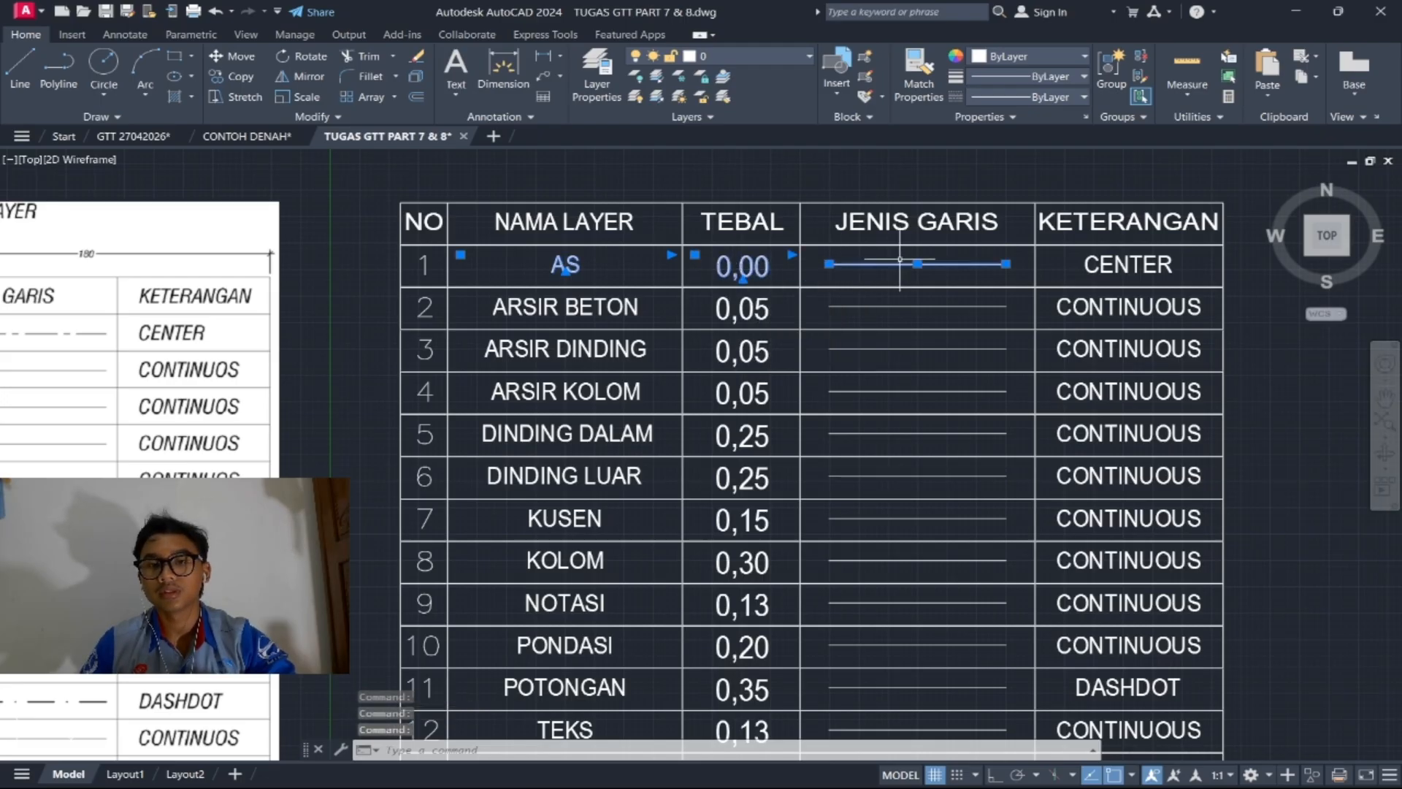
pyautogui.click(1149, 254)
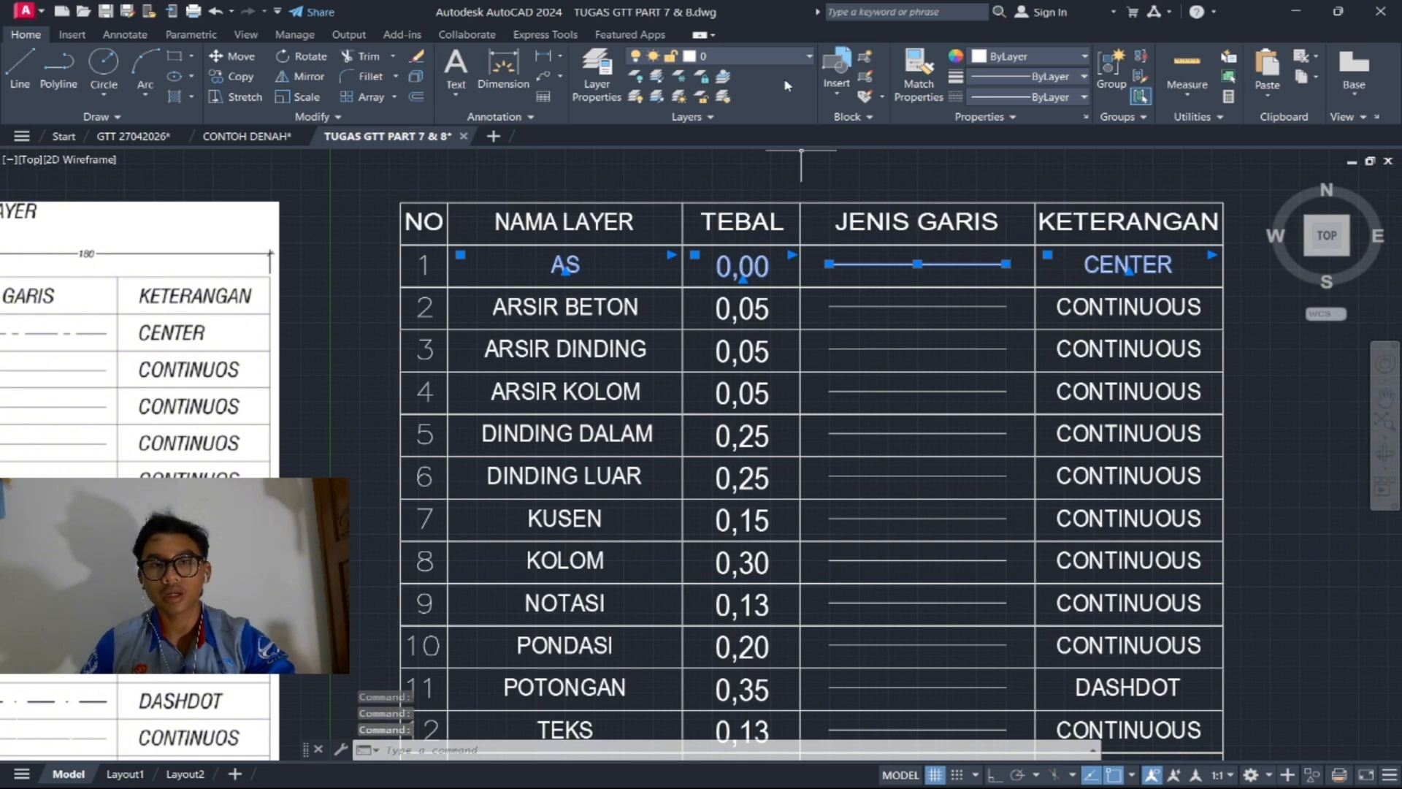
pyautogui.click(744, 62)
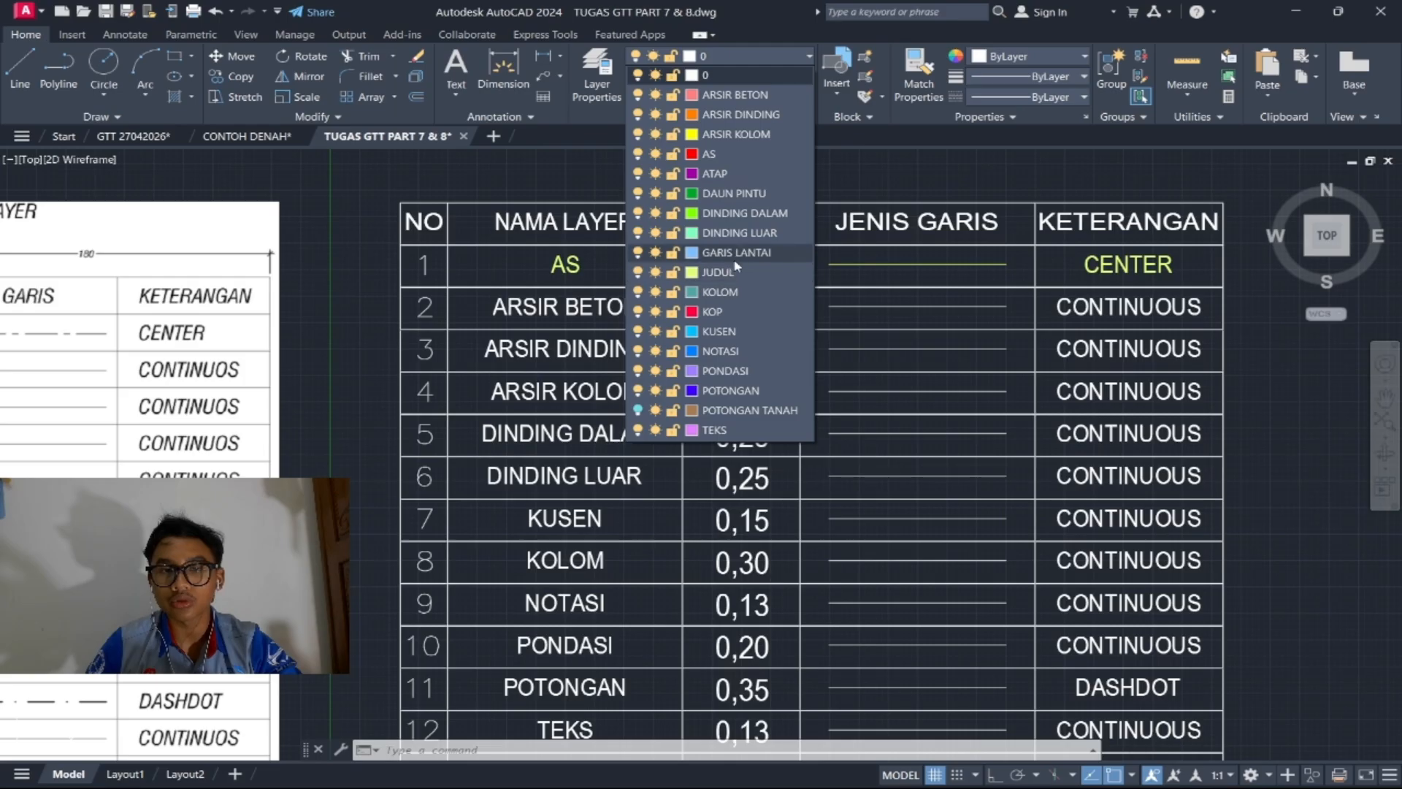
pyautogui.click(732, 152)
pyautogui.press('Escape')
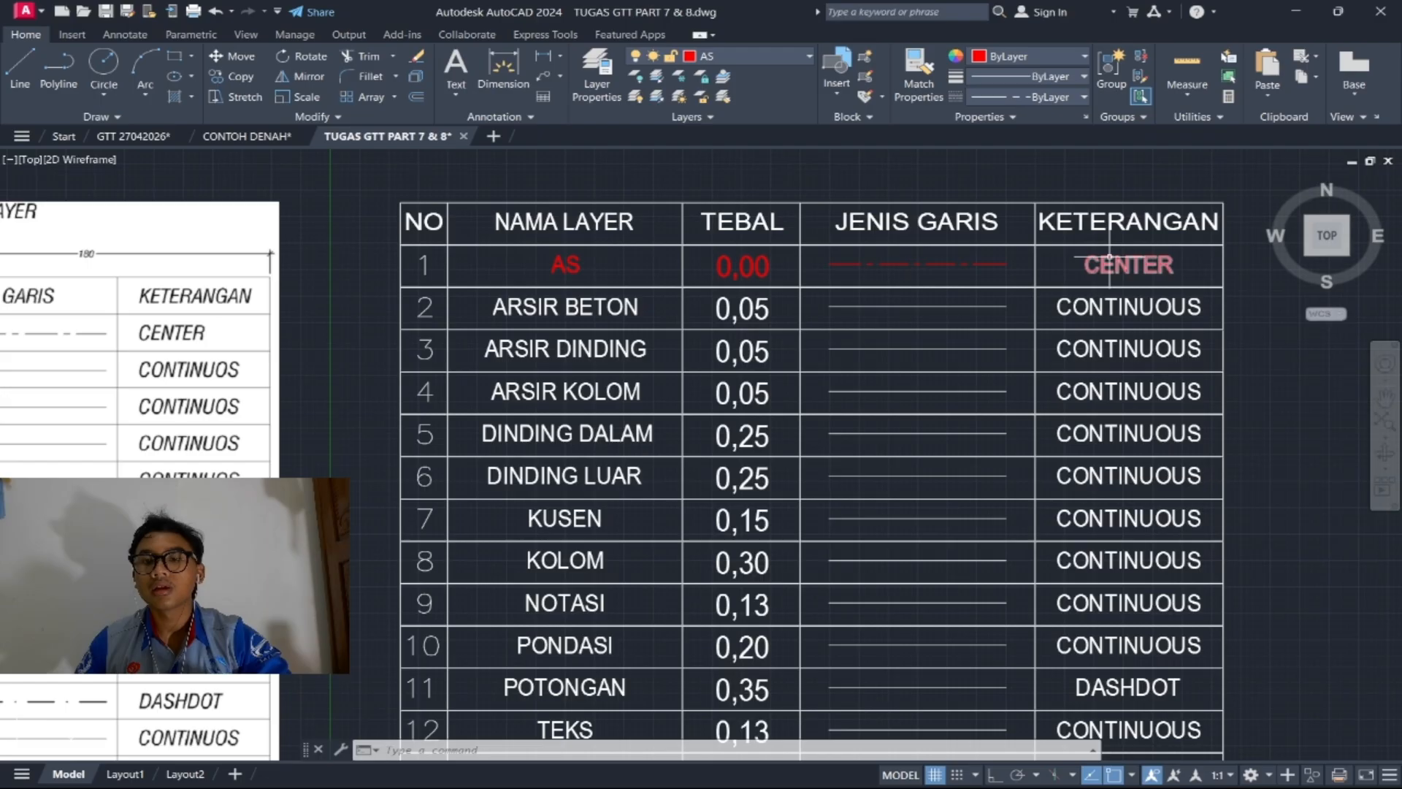
# Step: Assign the name, thickness, line and description in table row 2 to layer ARSIR BETON
pyautogui.click(568, 308)
pyautogui.click(742, 308)
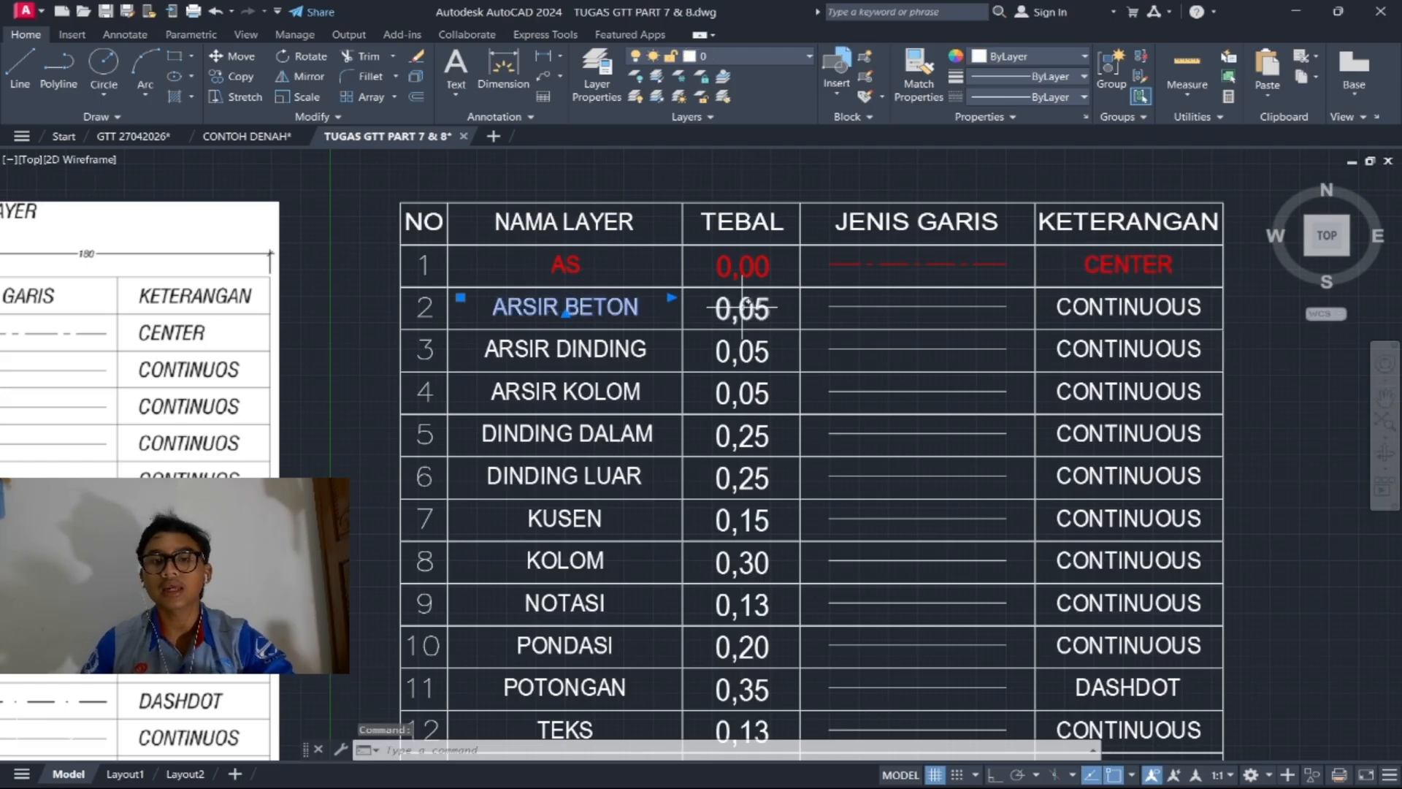
pyautogui.click(937, 305)
pyautogui.click(1128, 307)
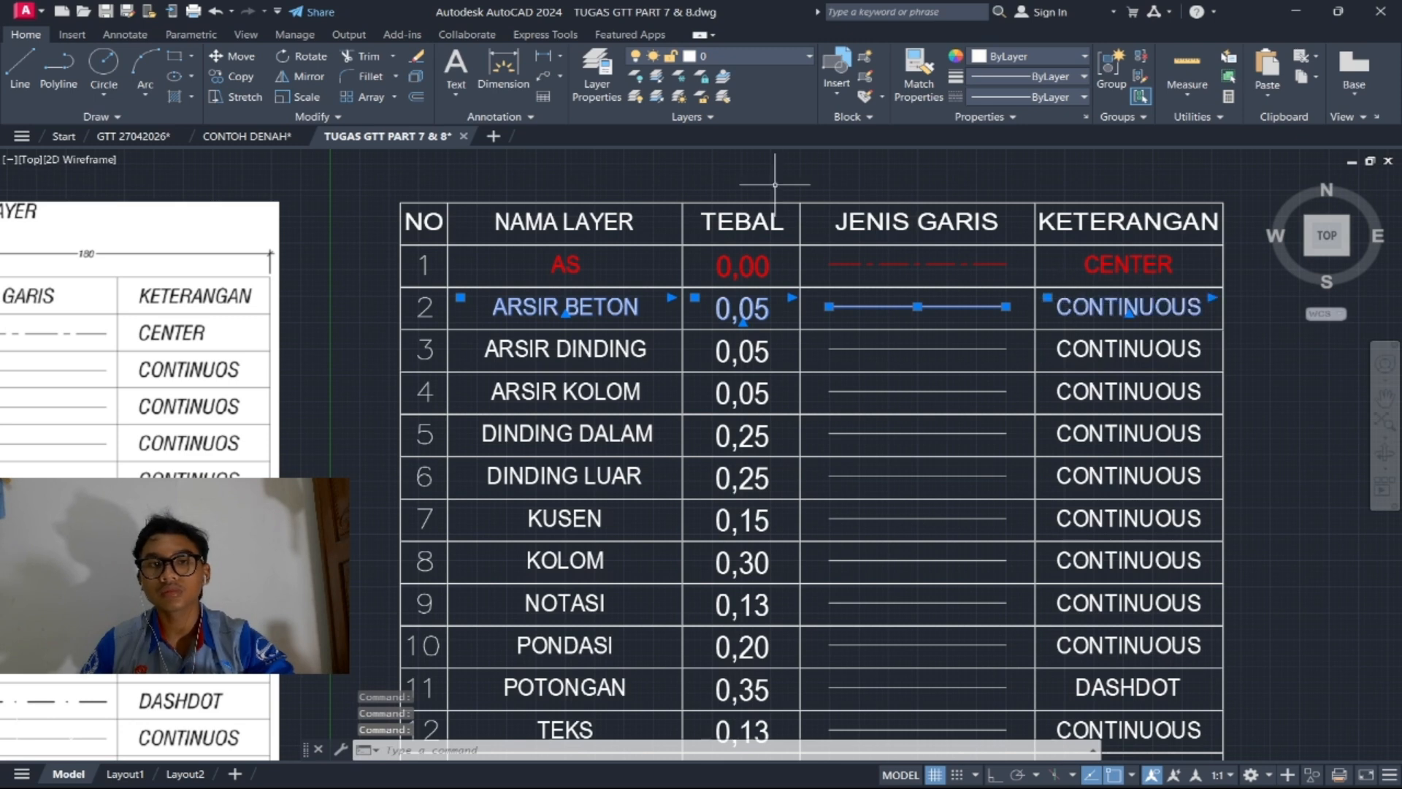
pyautogui.click(779, 57)
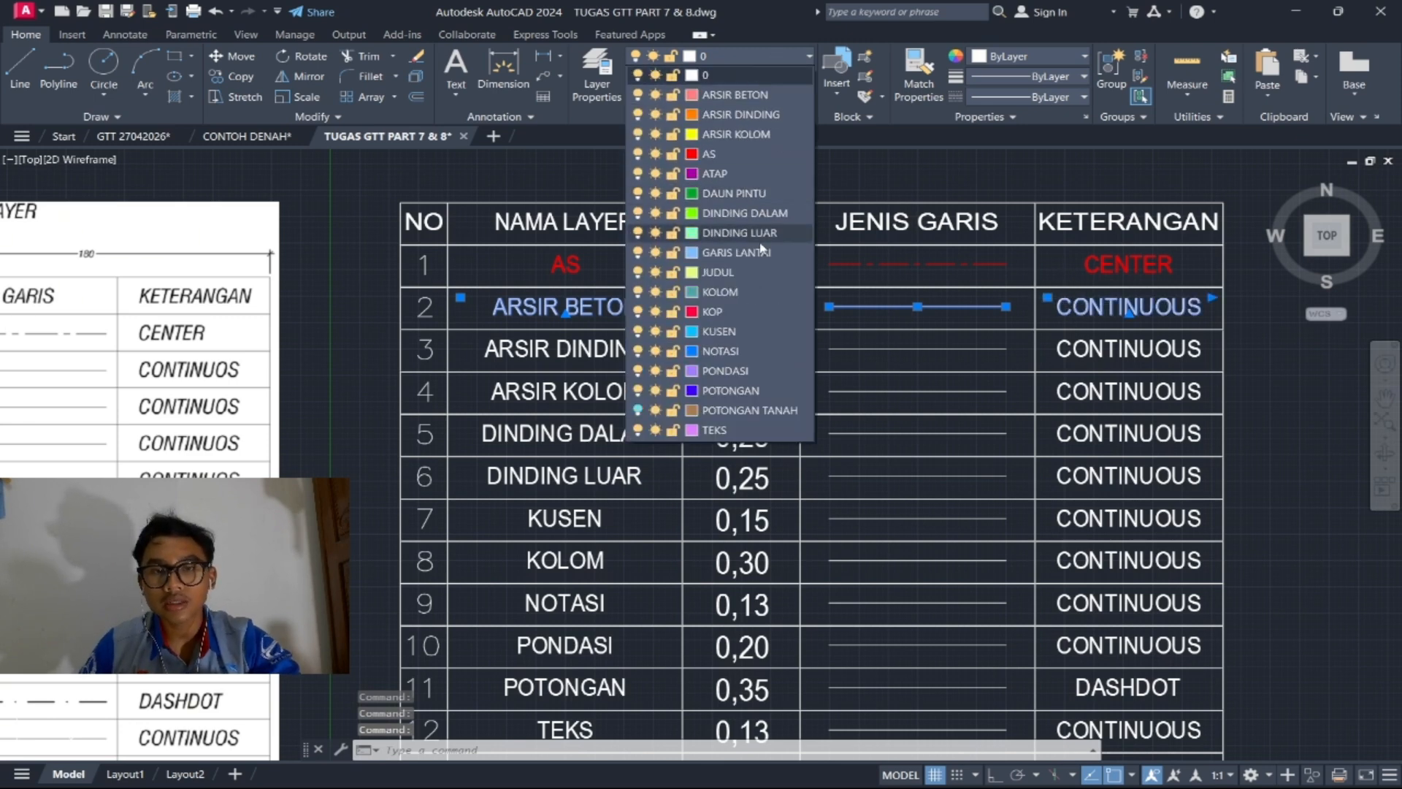
pyautogui.click(735, 95)
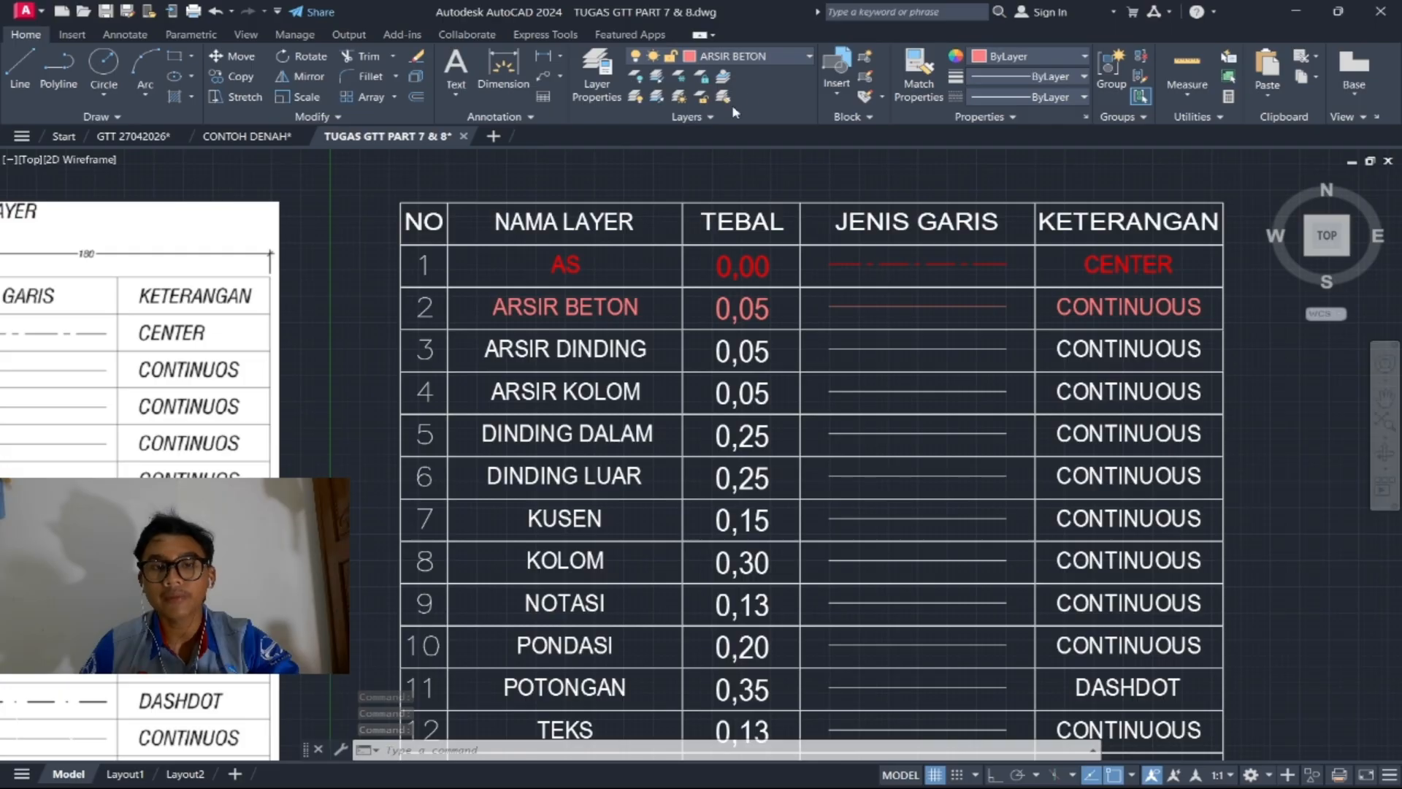
pyautogui.click(619, 344)
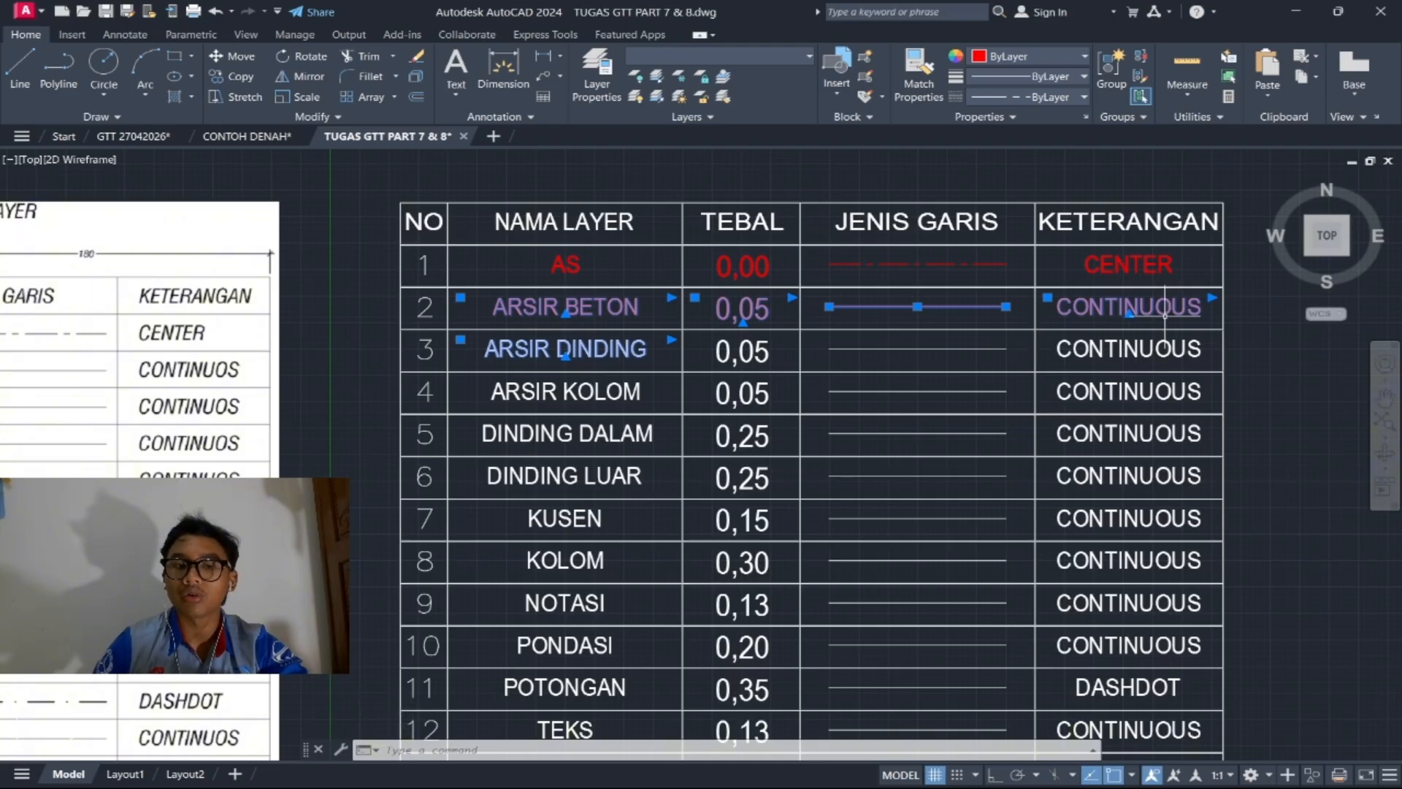
pyautogui.press('Escape')
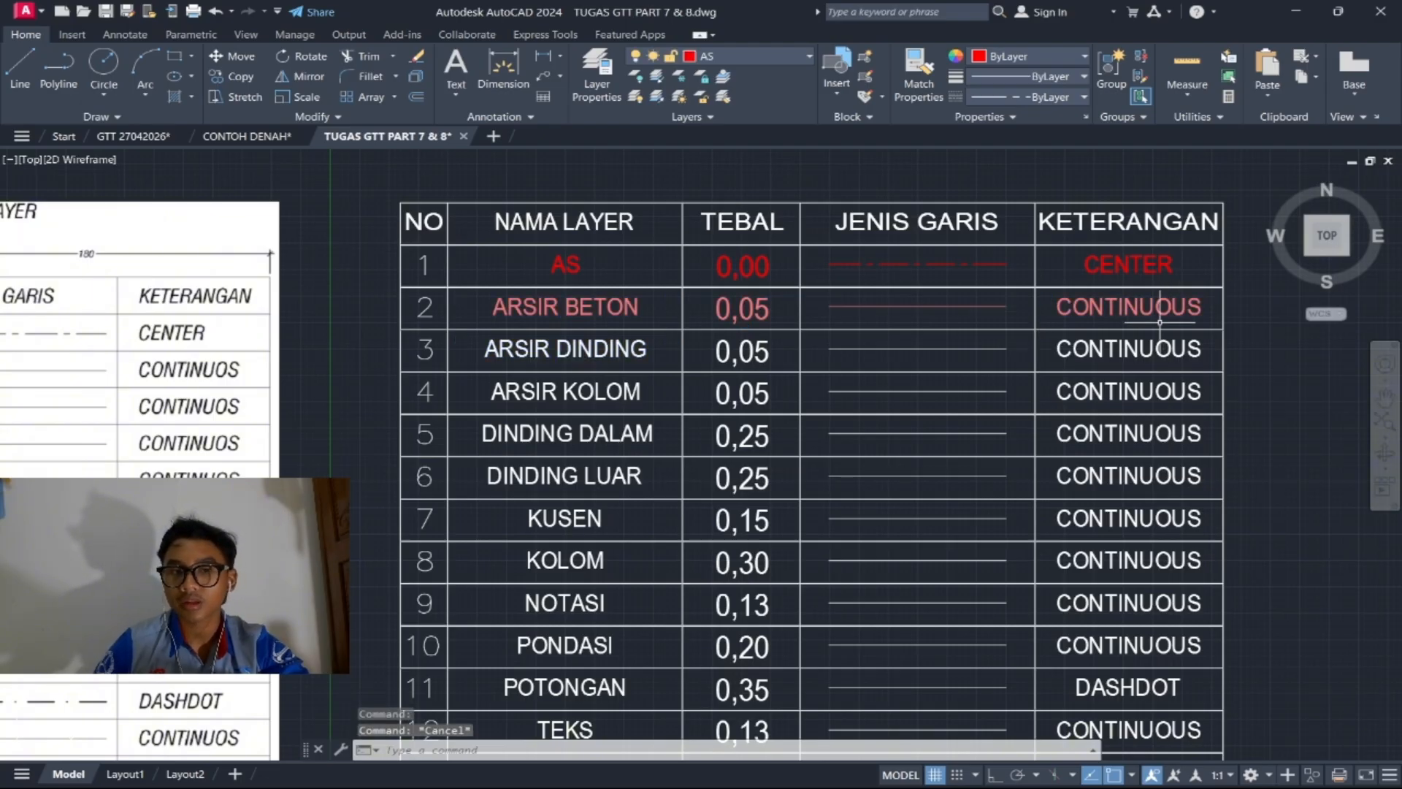
pyautogui.click(625, 308)
pyautogui.click(725, 306)
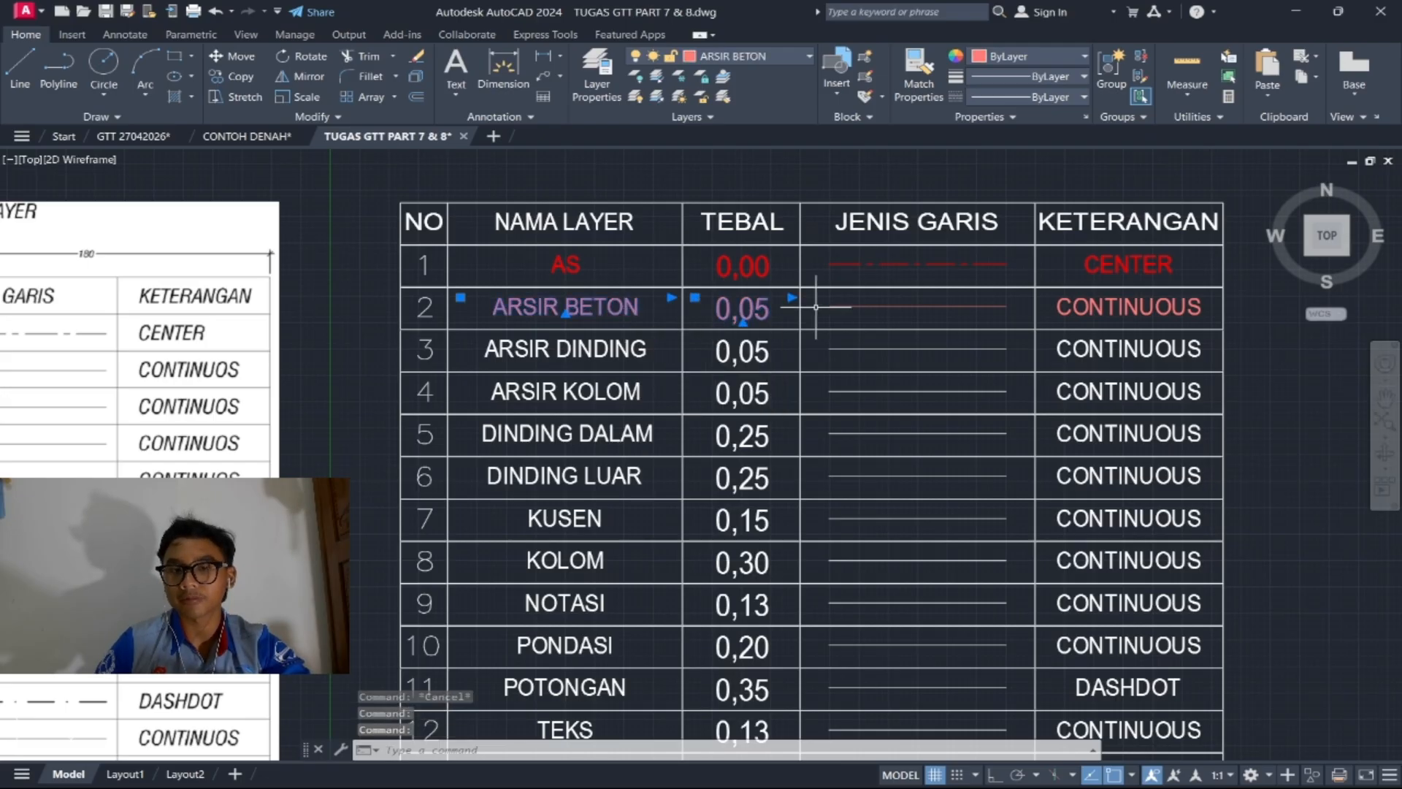
pyautogui.click(848, 306)
pyautogui.click(1091, 304)
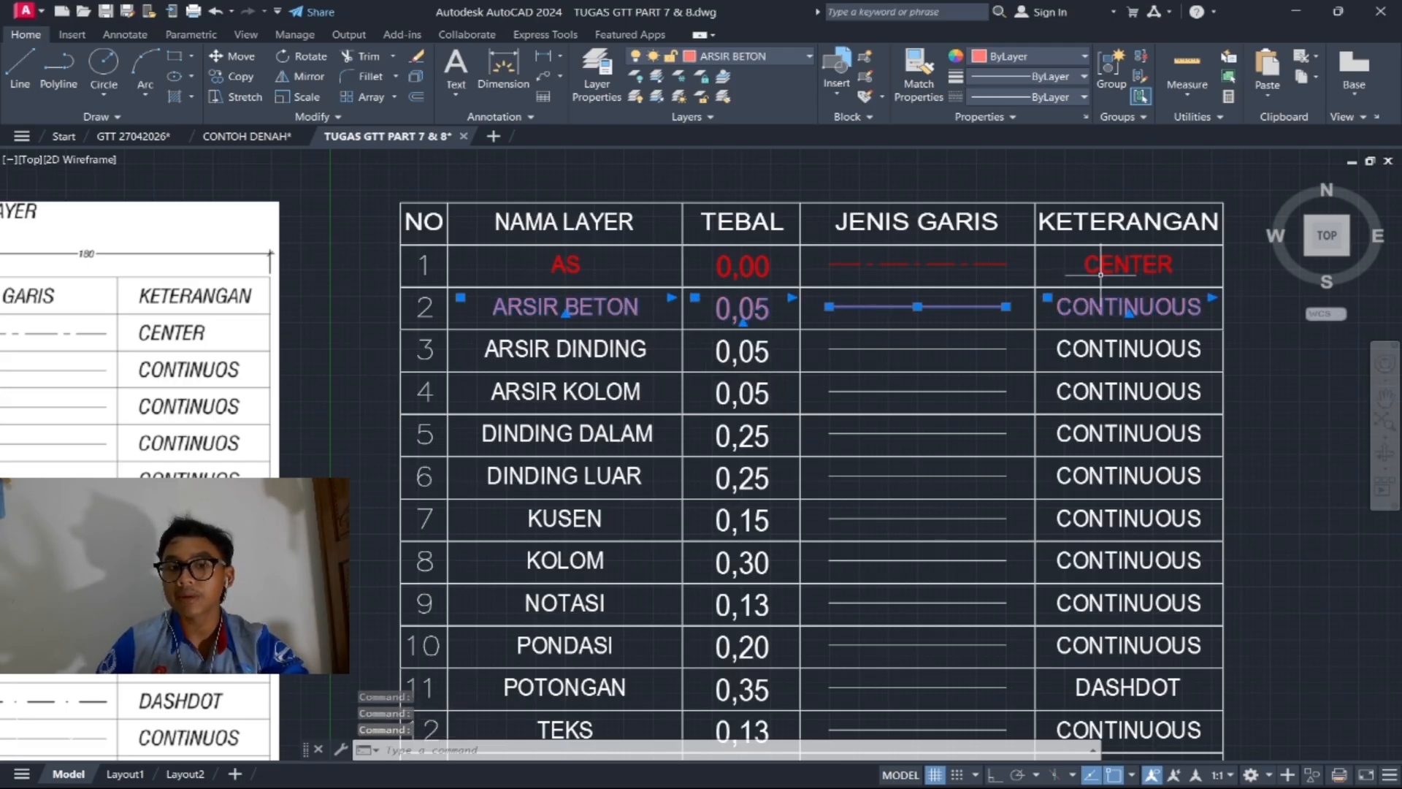
pyautogui.click(621, 348)
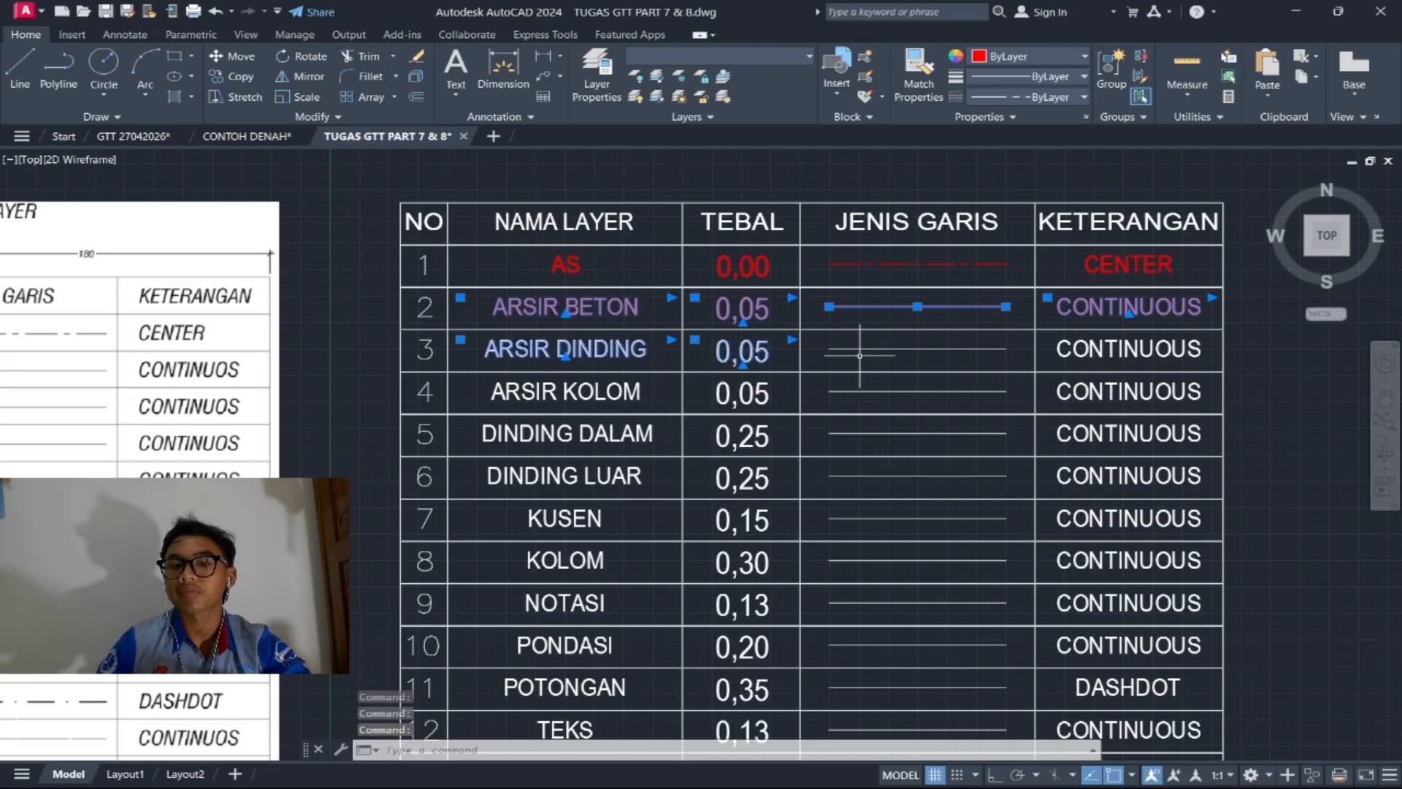
pyautogui.click(1092, 344)
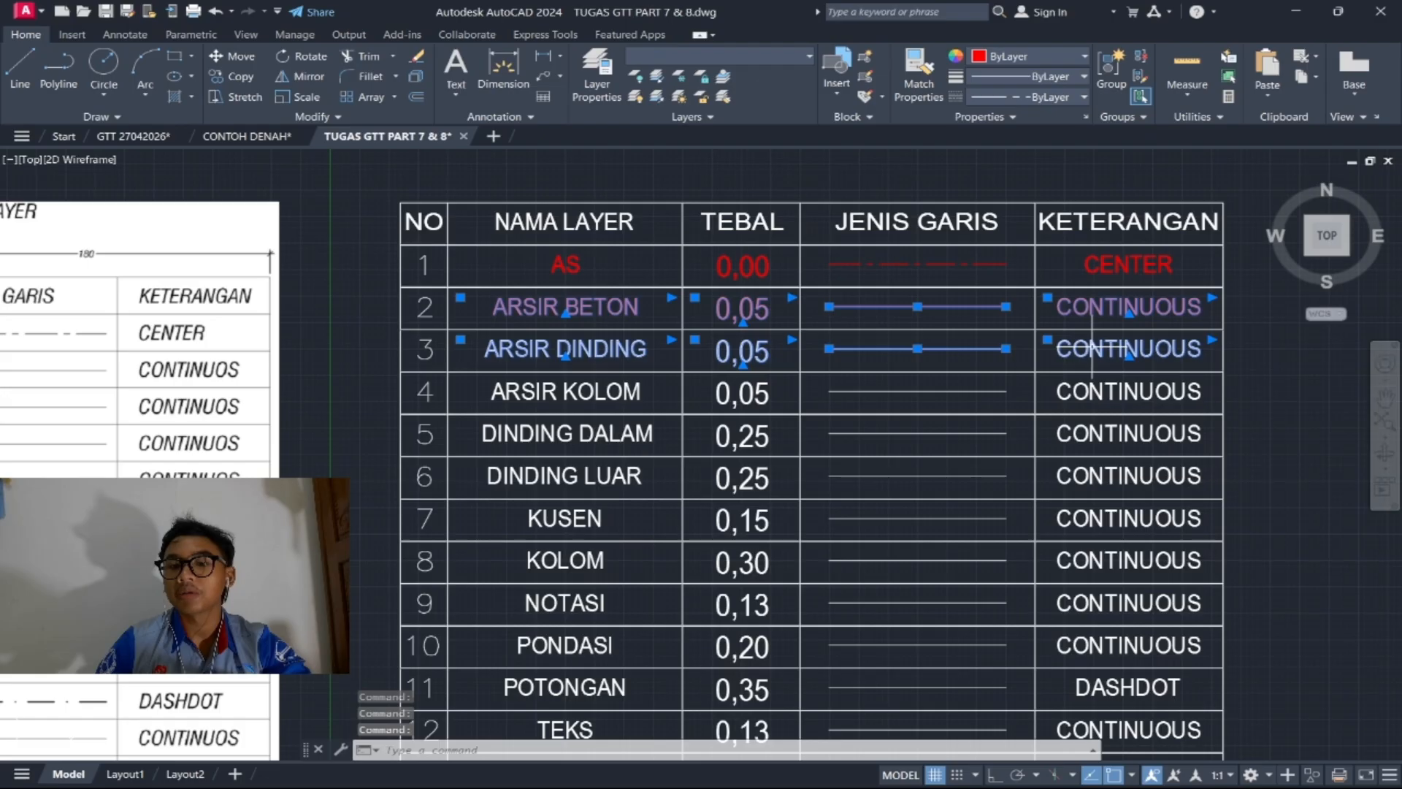
pyautogui.click(809, 56)
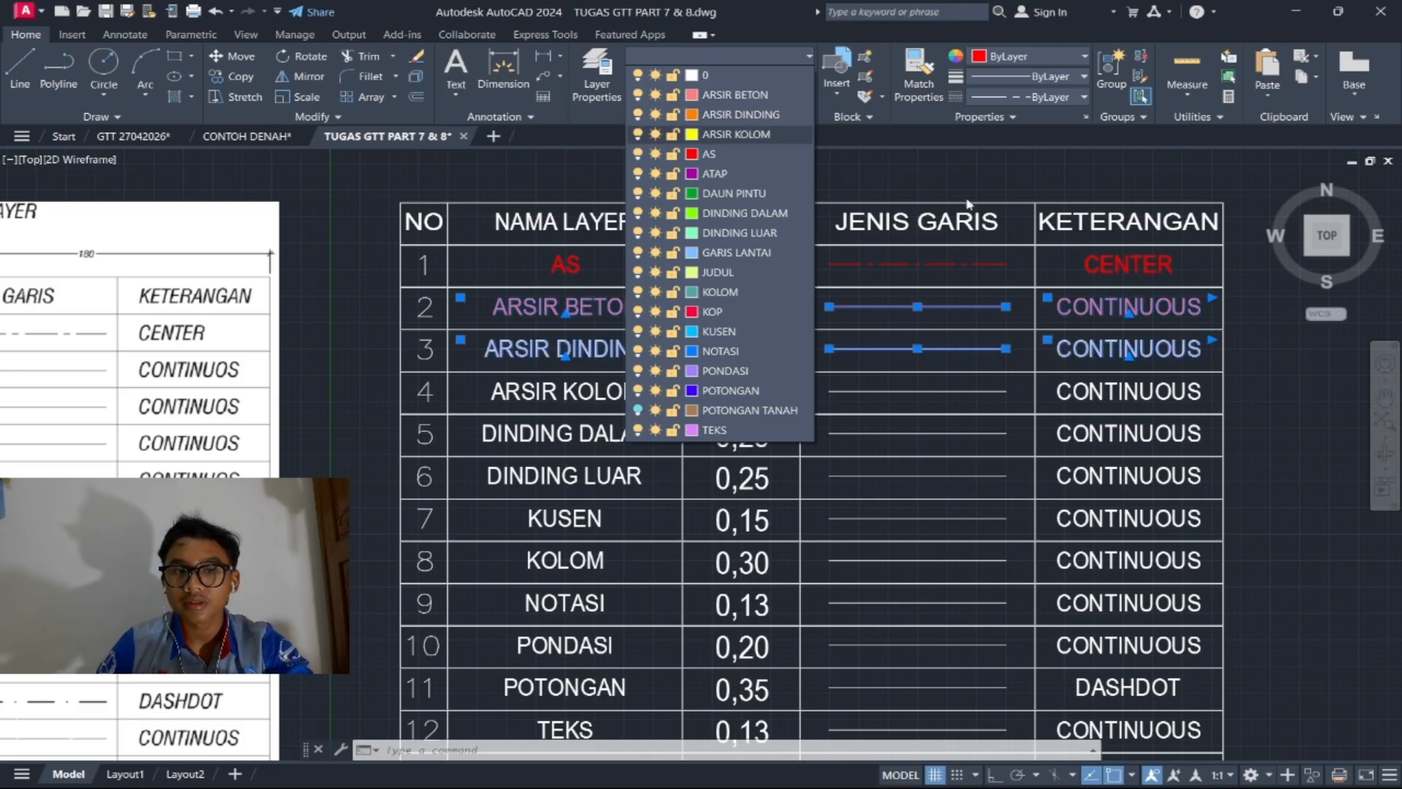
pyautogui.click(1028, 273)
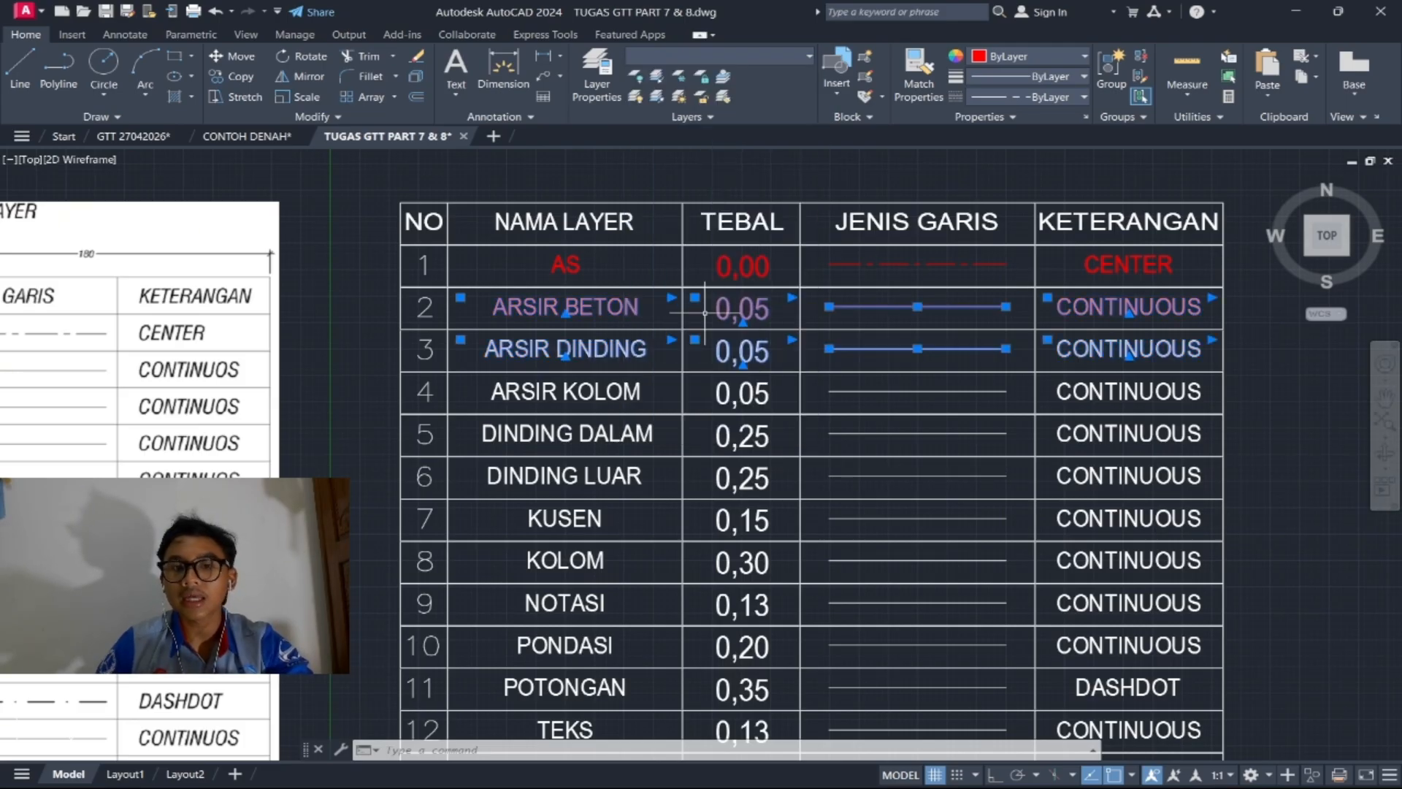
pyautogui.moveTo(793, 357); pyautogui.dragTo(872, 316, button='middle')
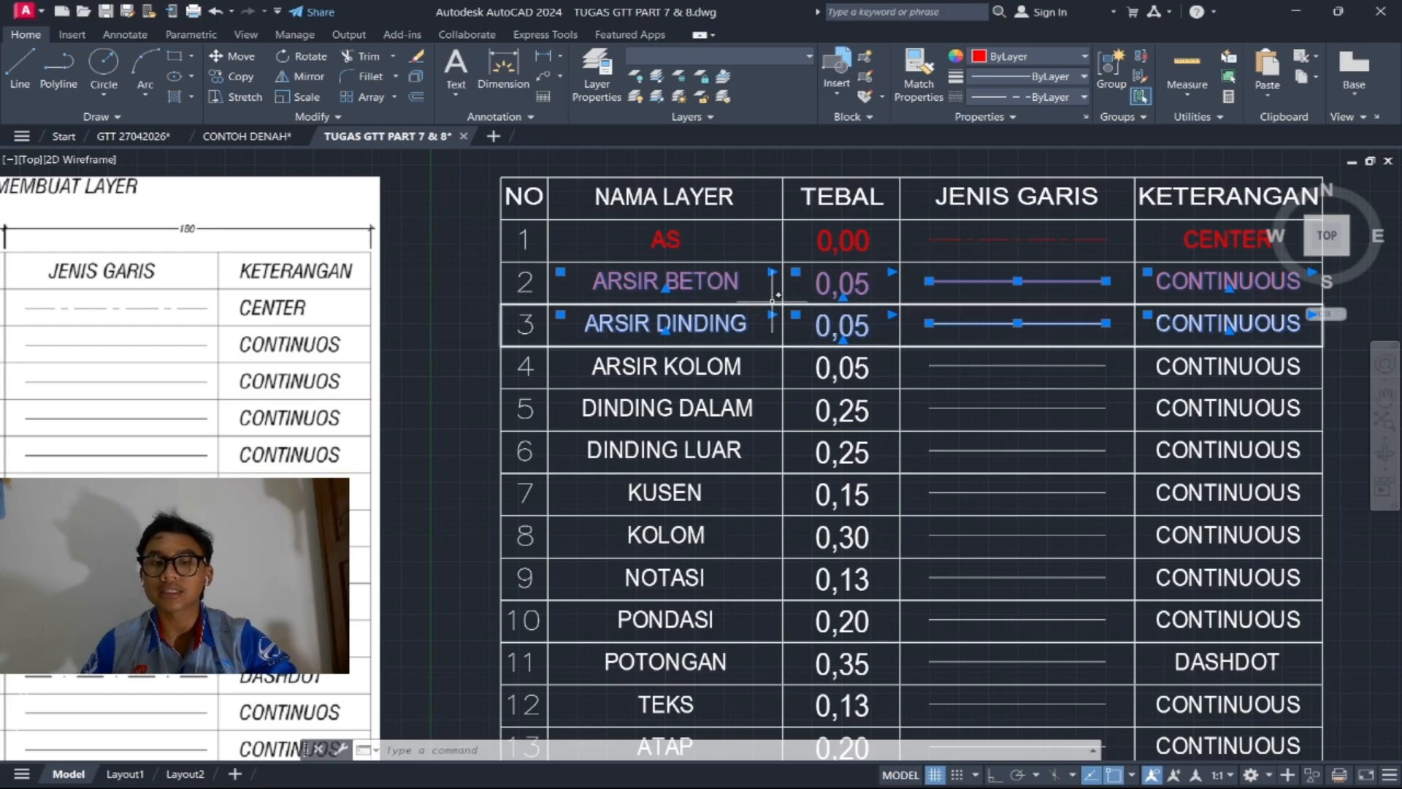
pyautogui.press('Escape')
pyautogui.moveTo(663, 280); pyautogui.dragTo(617, 307, button='middle')
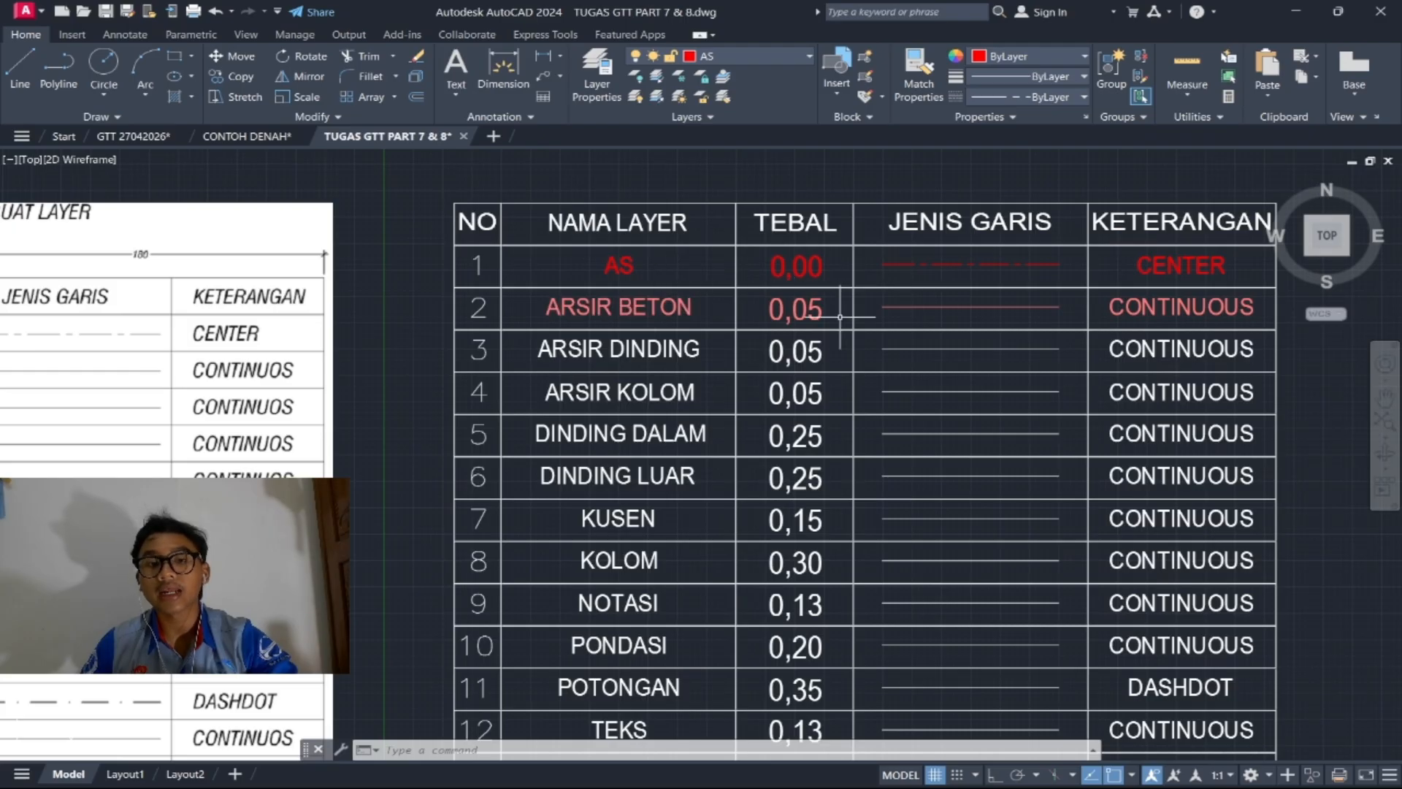
pyautogui.moveTo(704, 326); pyautogui.dragTo(731, 313, button='middle')
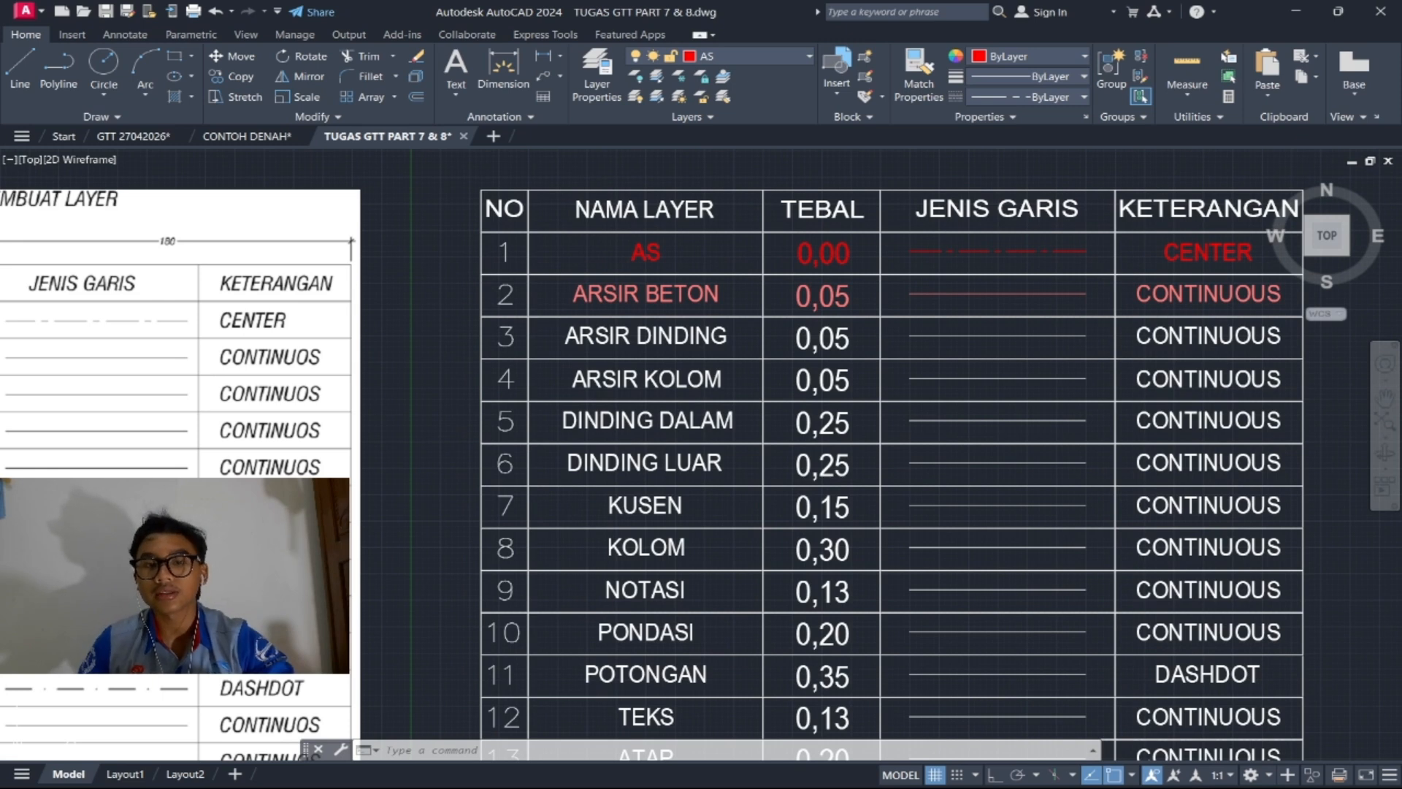
# Step: Assign the name, thickness, line and description in table row 3 to layer ARSIR DINDING
pyautogui.click(690, 338)
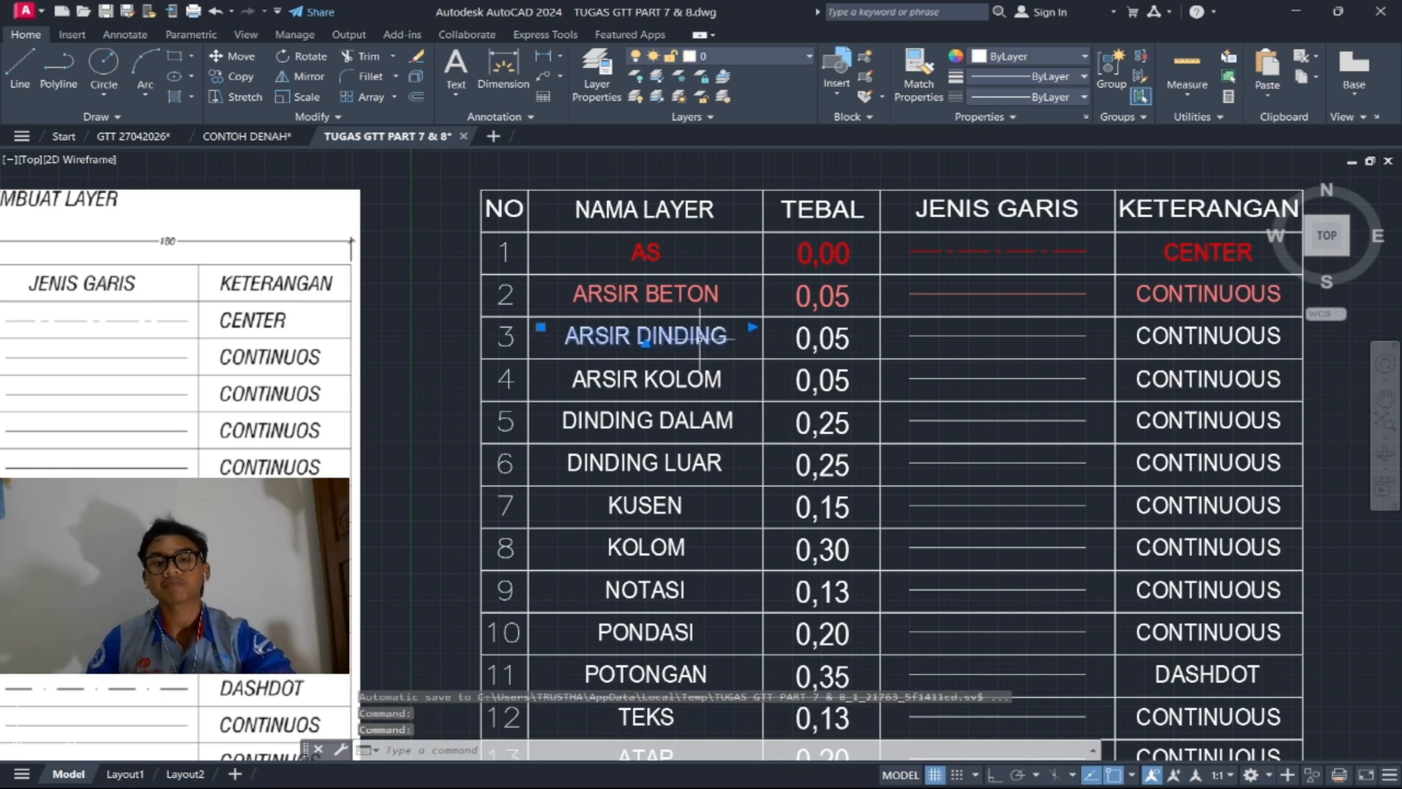
pyautogui.click(823, 337)
pyautogui.click(962, 335)
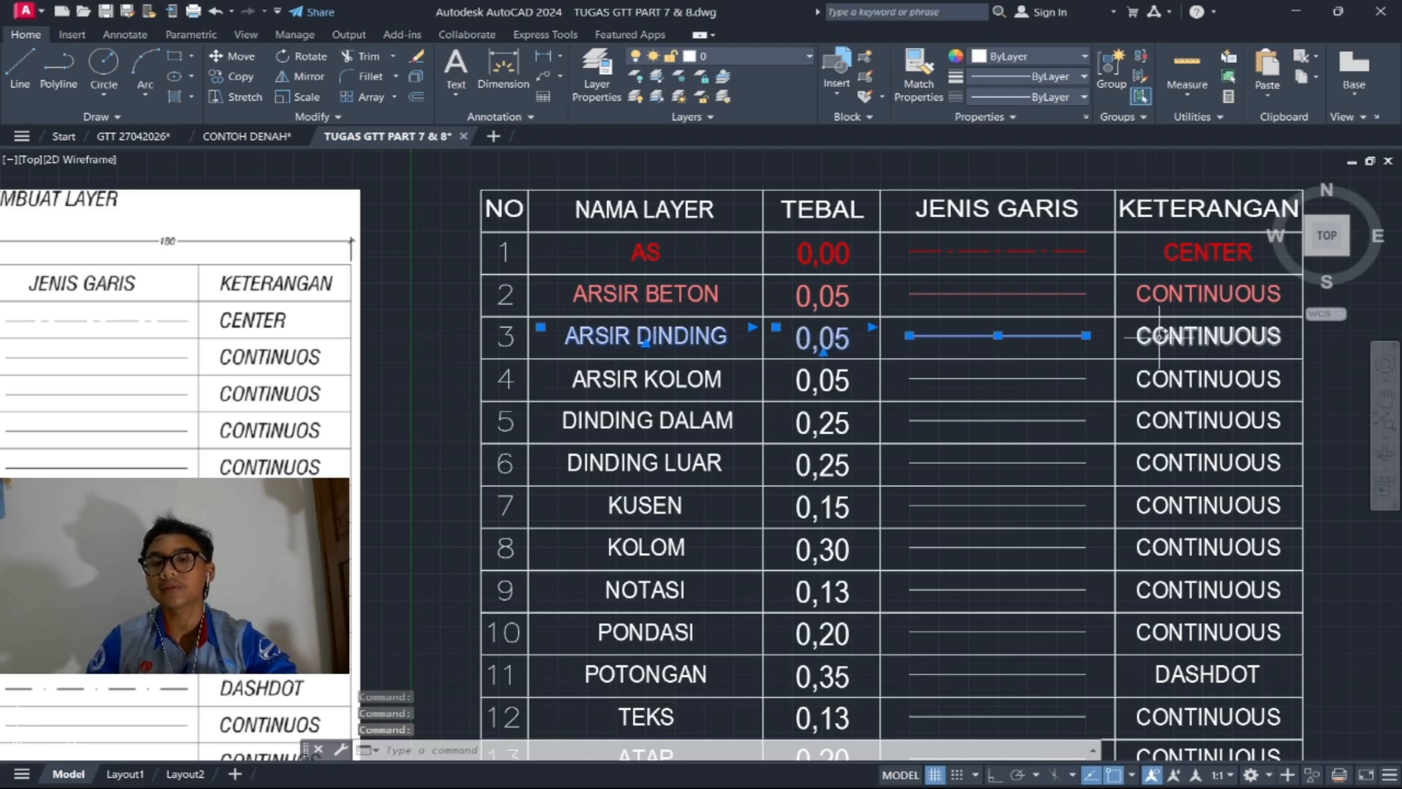
pyautogui.click(1157, 336)
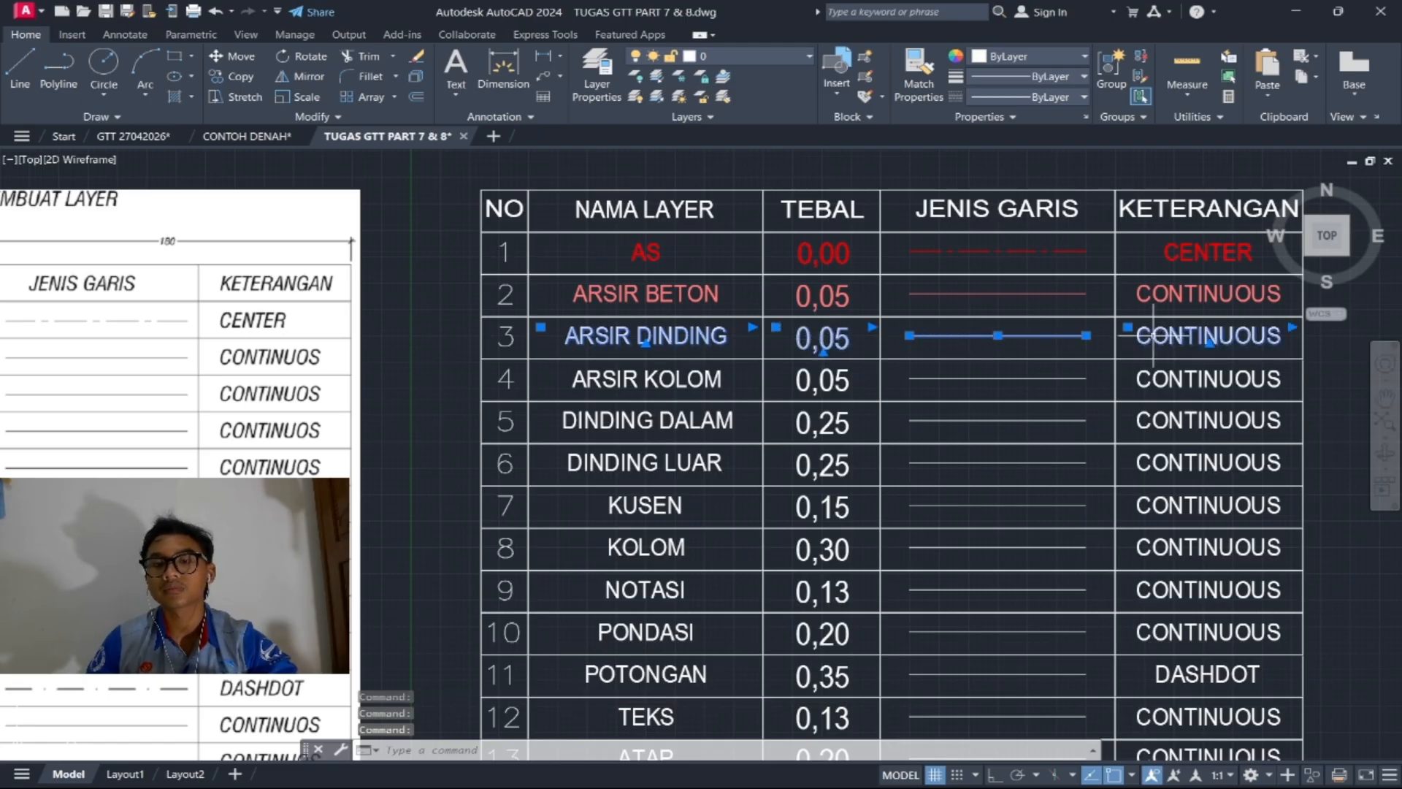
pyautogui.click(798, 58)
pyautogui.click(749, 115)
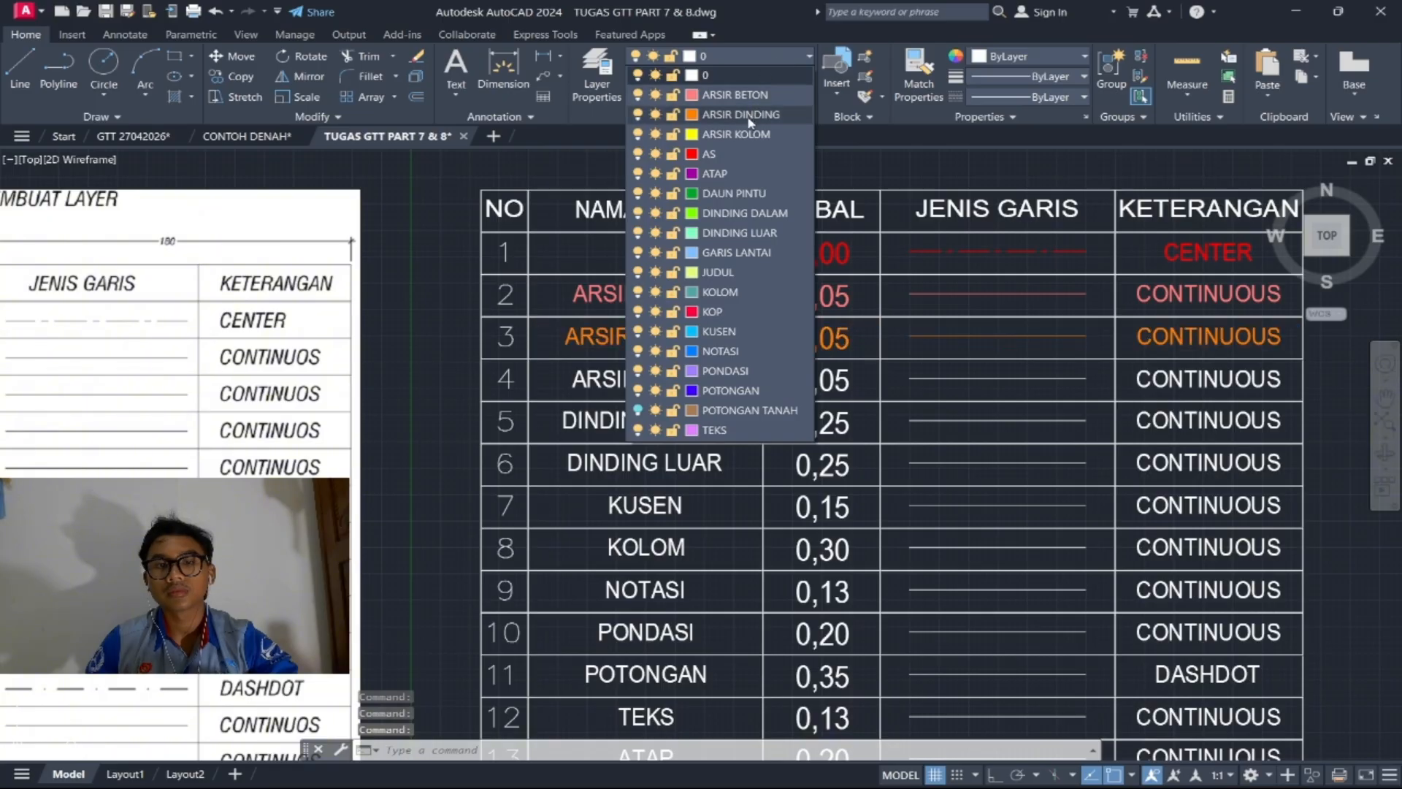
pyautogui.click(749, 115)
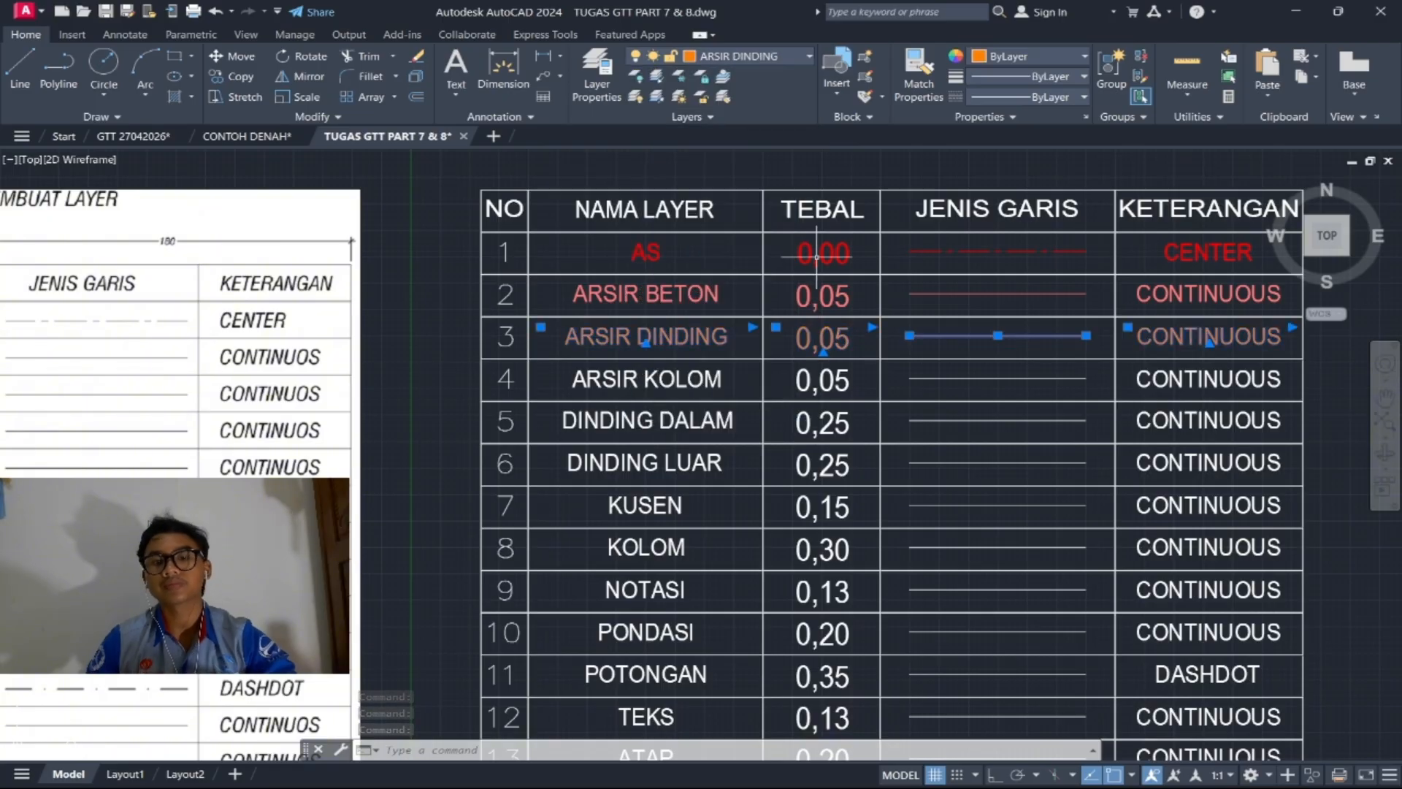
pyautogui.press('Escape')
# Step: Assign the contents of table rows 4, 5 and 6 to layers ARSIR KOLOM, DINDING DALAM and DINDING LUAR respectively
pyautogui.click(683, 379)
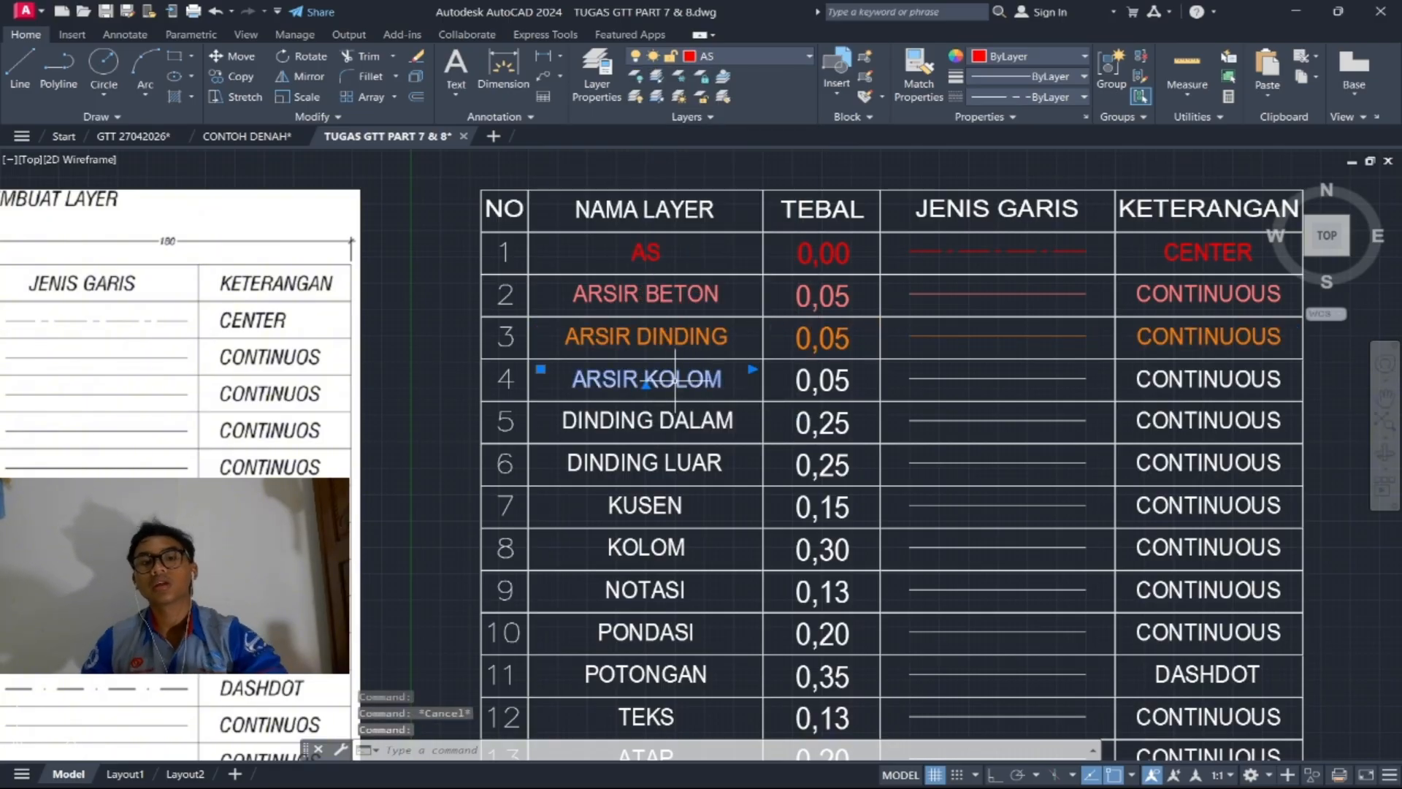
pyautogui.click(809, 379)
pyautogui.click(998, 379)
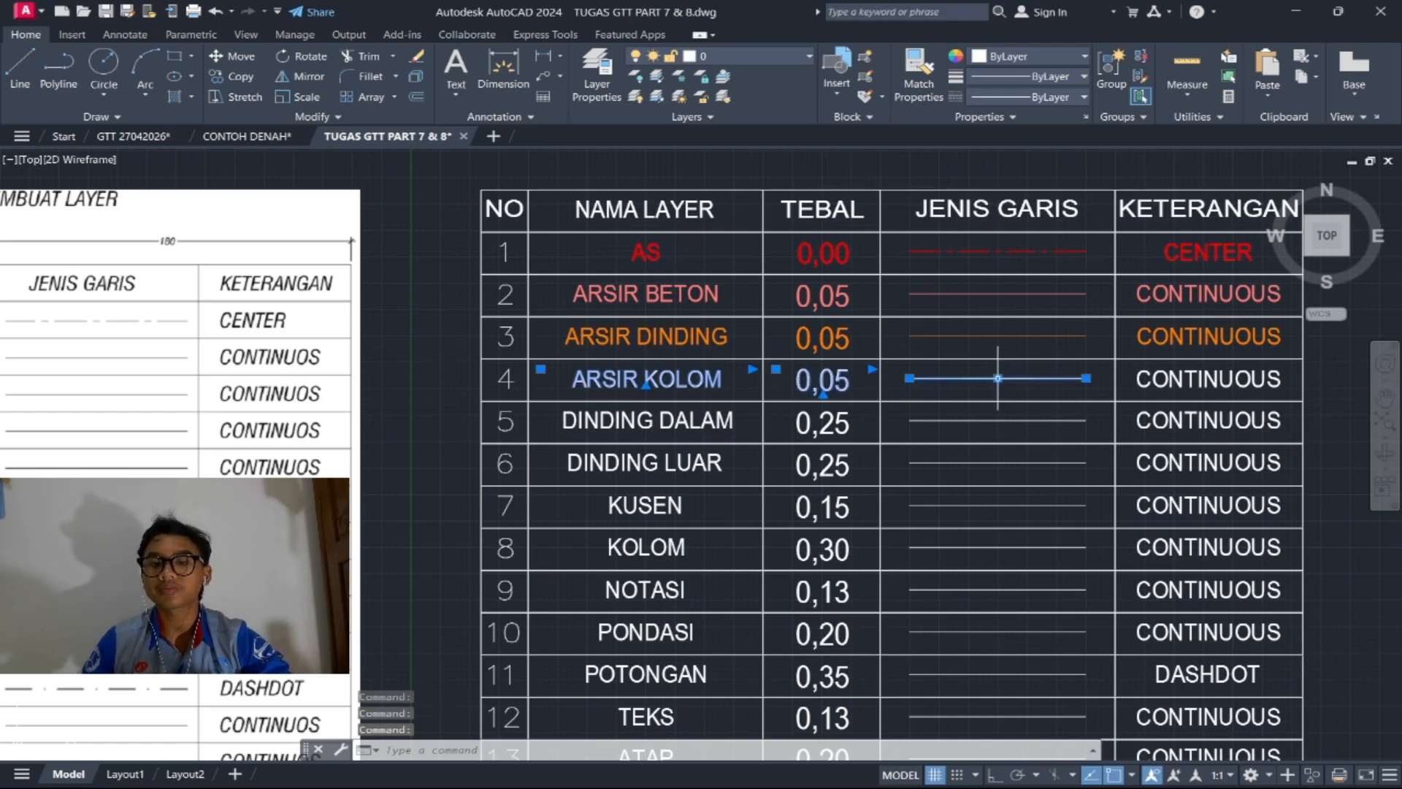
pyautogui.click(1157, 375)
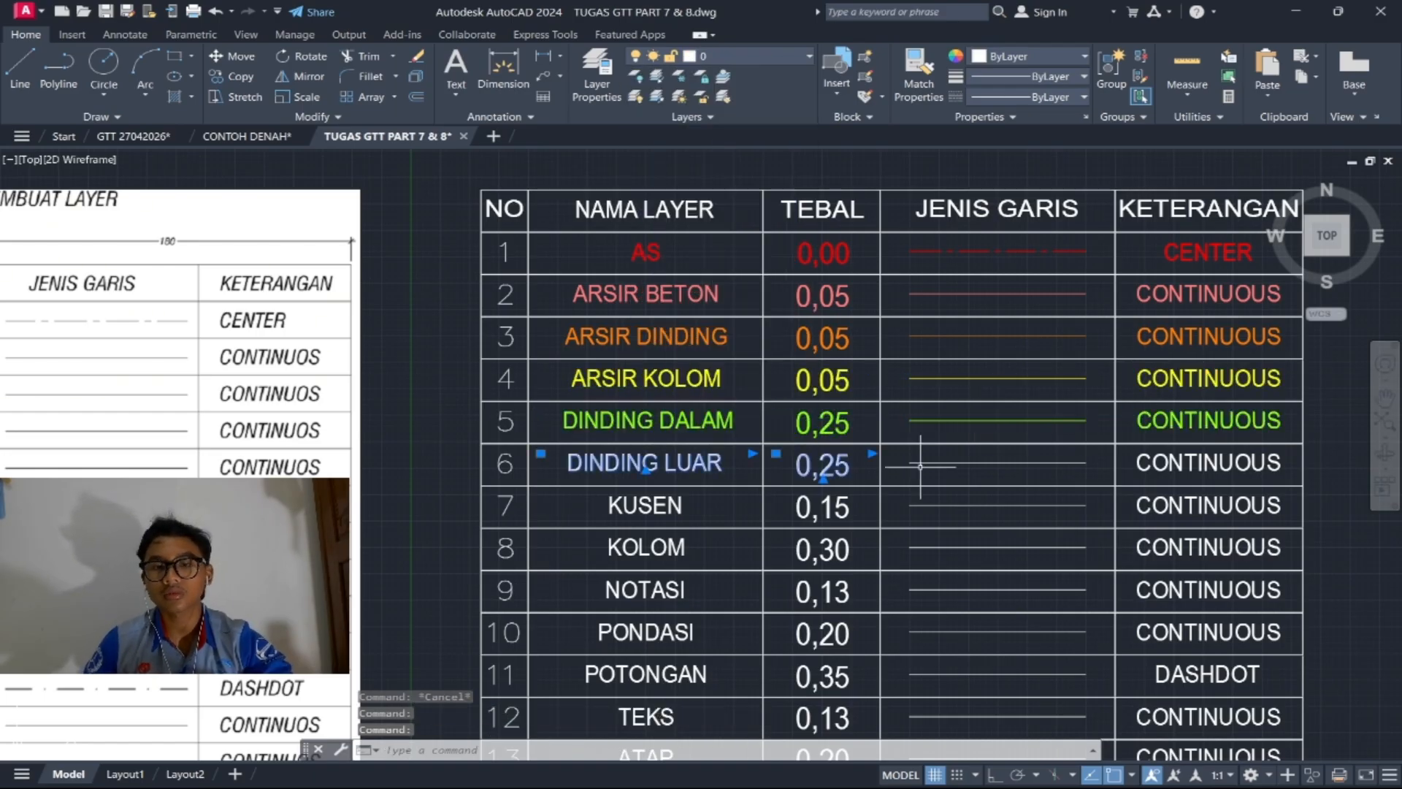
pyautogui.click(752, 56)
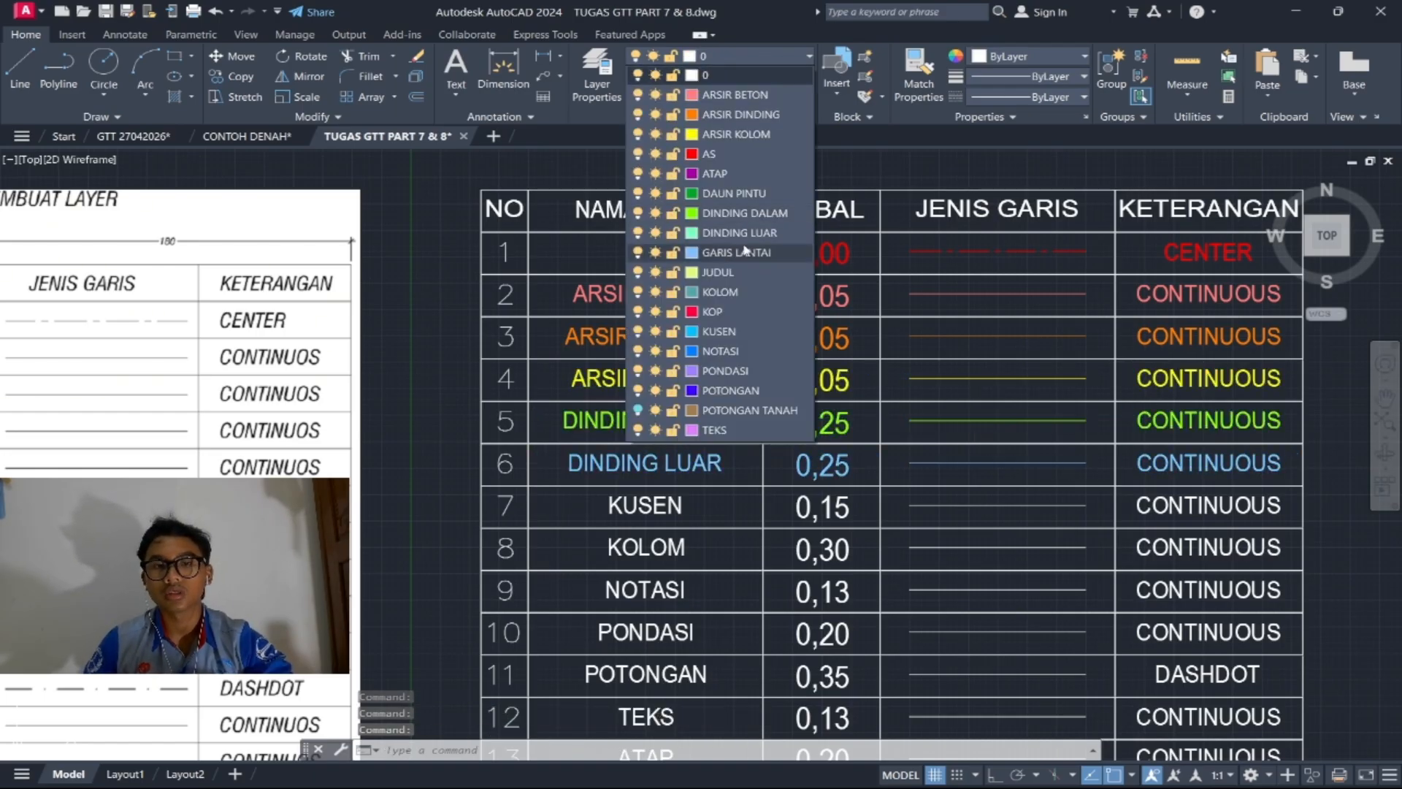
pyautogui.click(741, 235)
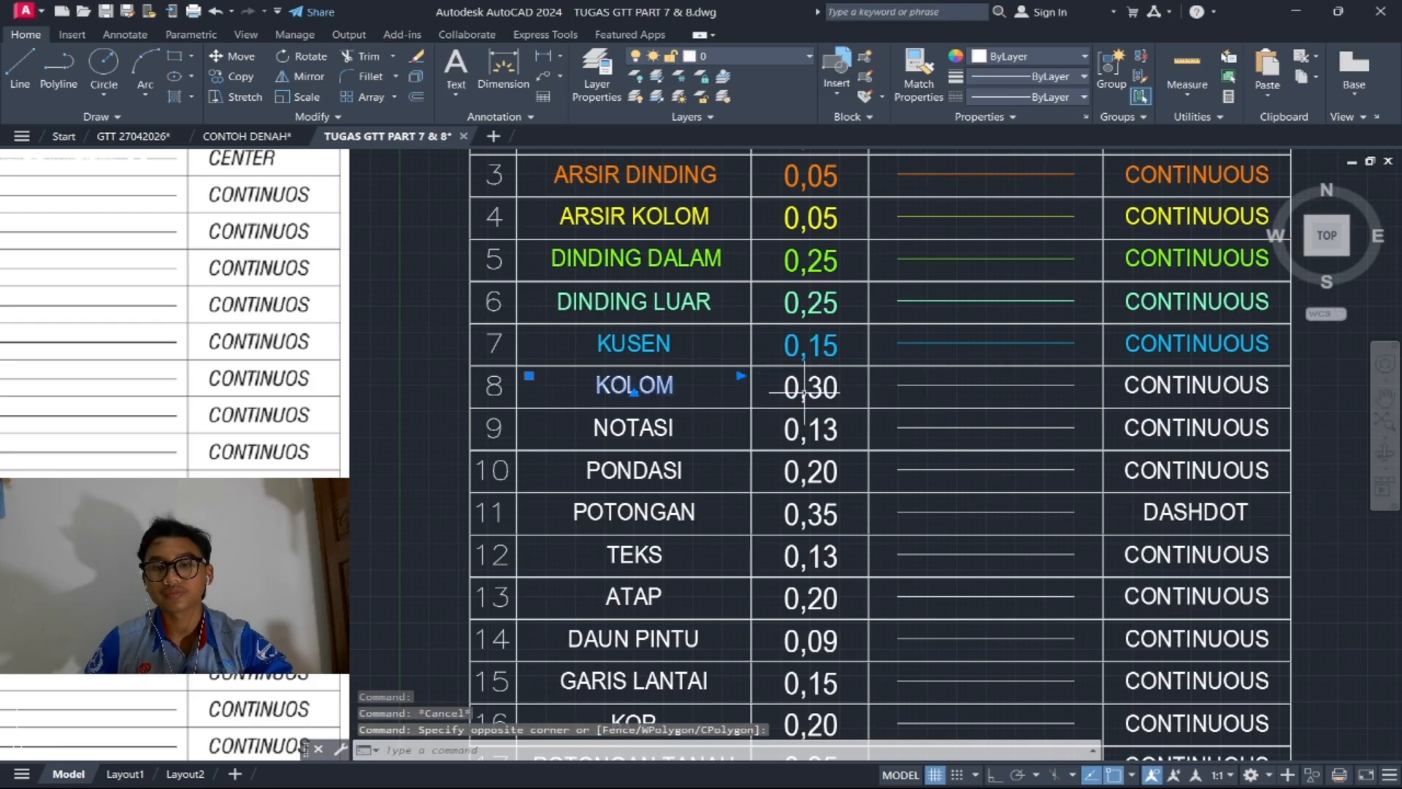
# Step: Assign the contents of table rows 7 to 11 to layers KUSEN, KOLOM, NOTASI, PONDASI and POTONGAN respectively
pyautogui.click(752, 56)
pyautogui.click(720, 291)
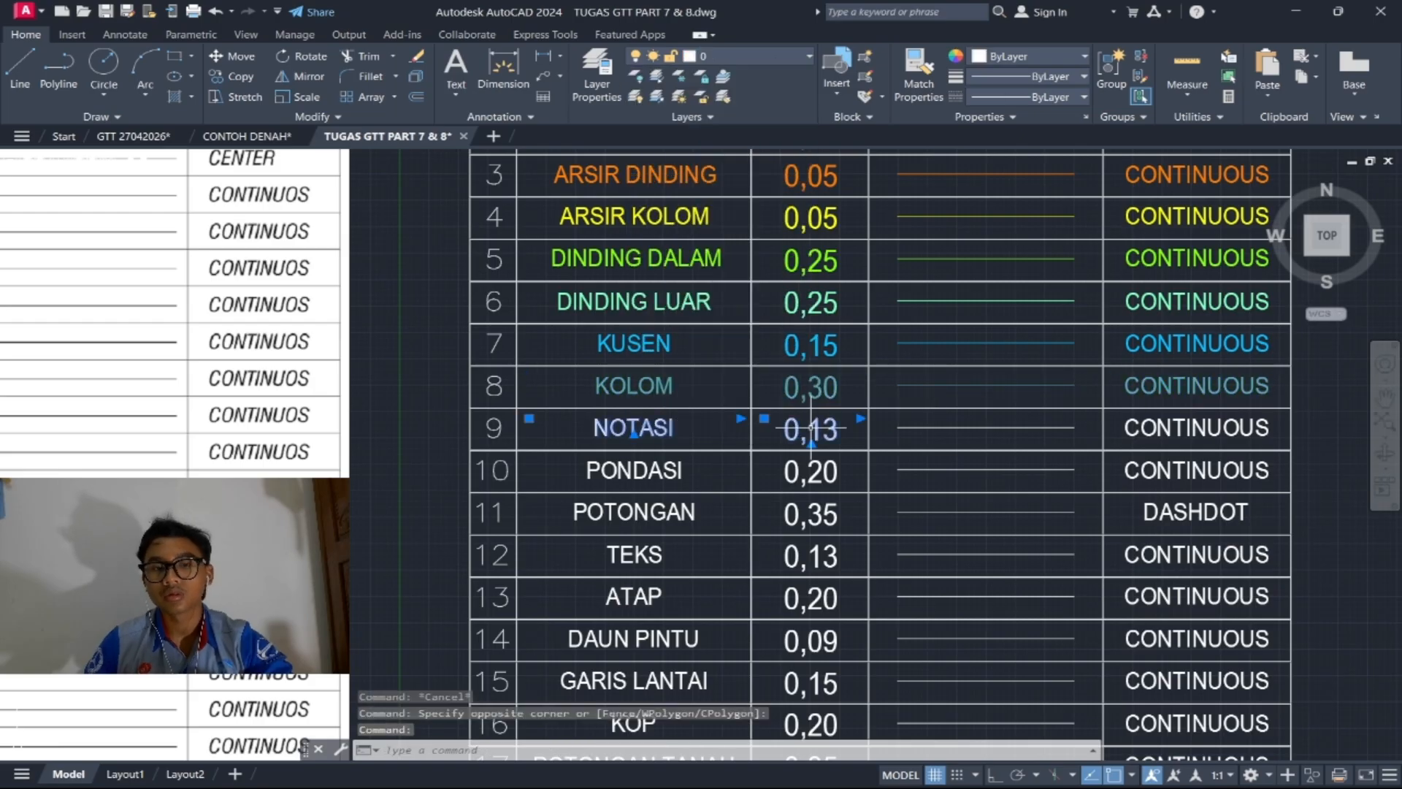
pyautogui.click(725, 370)
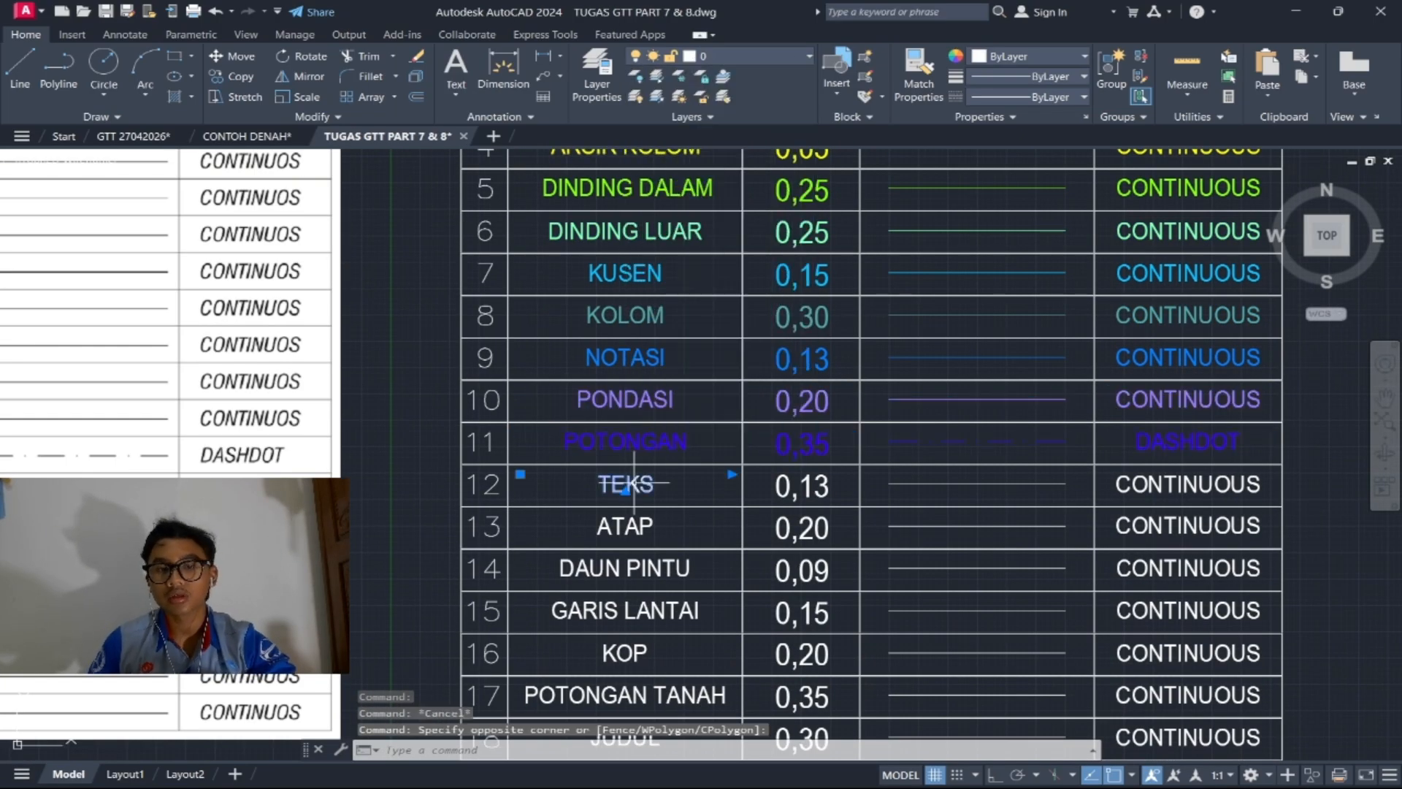
# Step: Assign the contents of table rows 12 to 15 to layers TEKS, ATAP, DAUN PINTU and GARIS LANTAI respectively
pyautogui.click(752, 57)
pyautogui.click(714, 430)
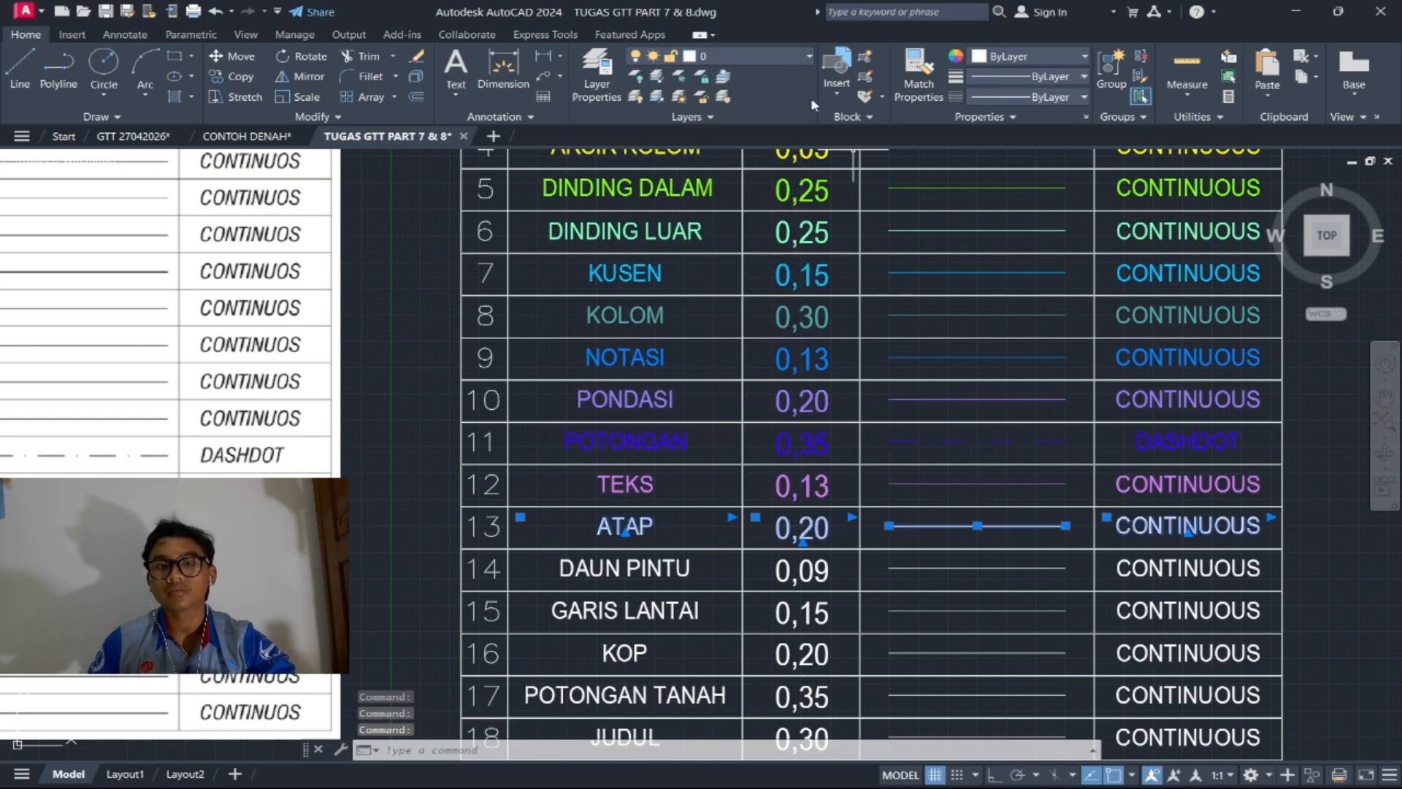
pyautogui.click(752, 56)
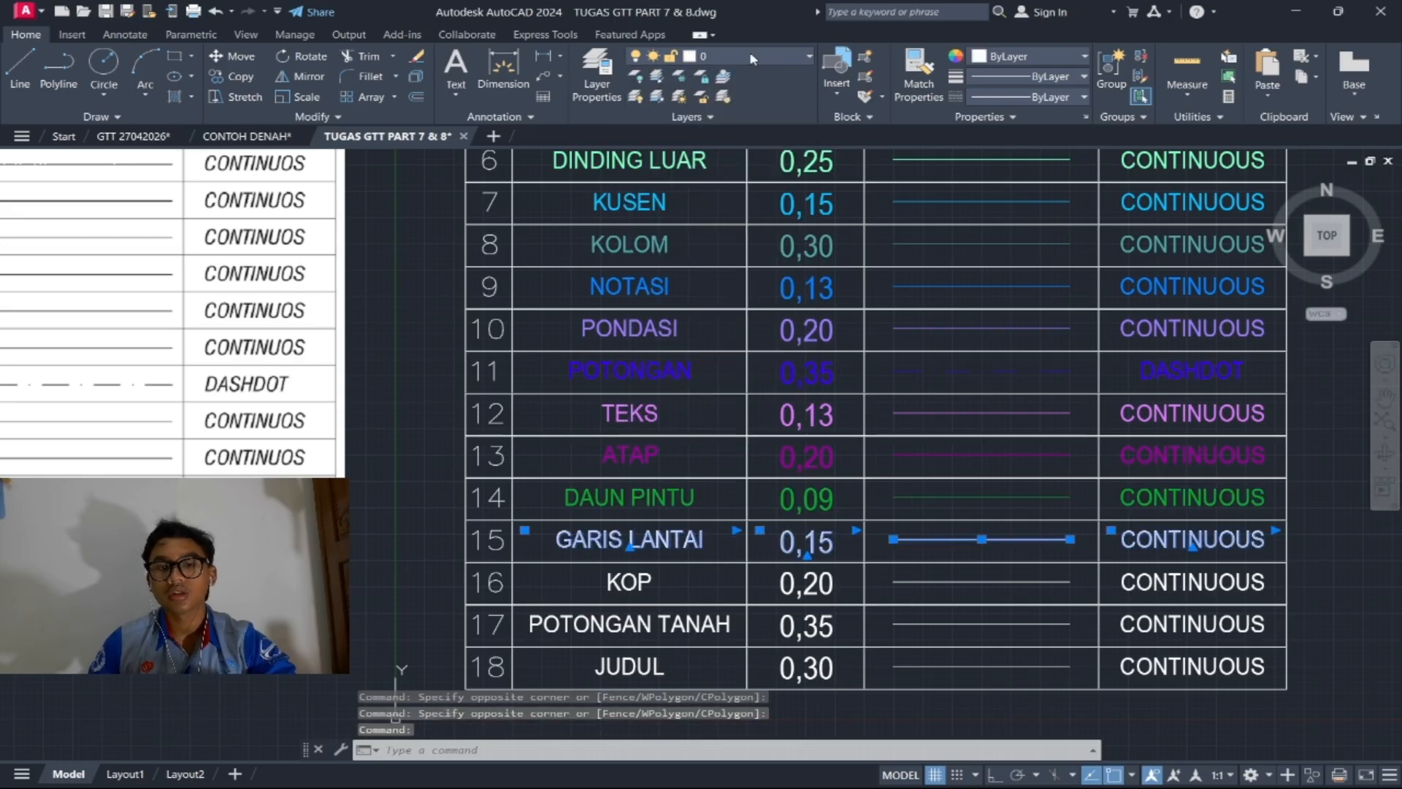
# Step: Assign the name, thickness, line and description in table row 16 to layer KOP
pyautogui.click(1255, 590)
pyautogui.click(1255, 590)
pyautogui.click(752, 56)
pyautogui.click(717, 312)
# Step: Try to assign the contents of table row 17 to layer POTONGAN TANAH twice, undoing each attempt
pyautogui.click(657, 625)
pyautogui.click(752, 56)
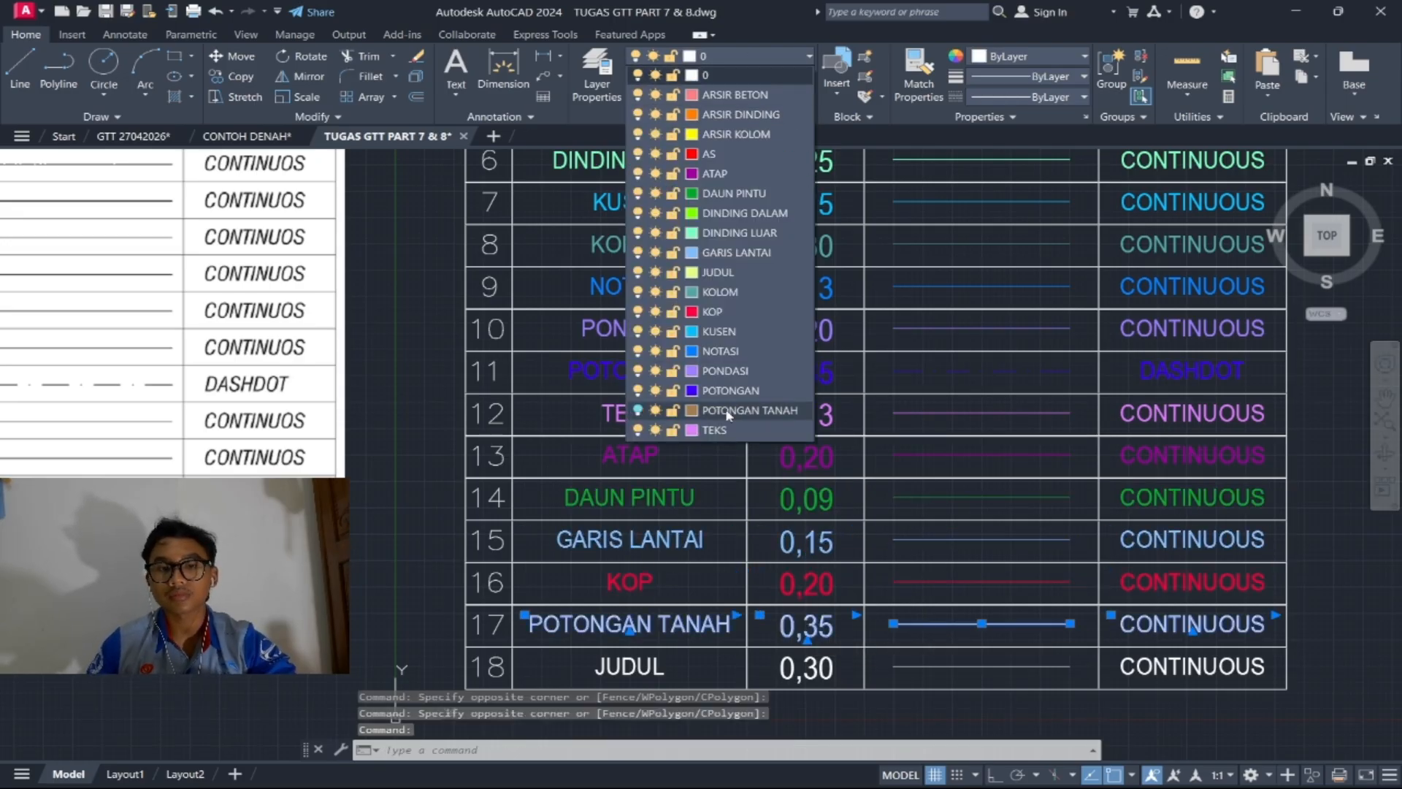
pyautogui.click(726, 413)
pyautogui.click(838, 309)
pyautogui.hotkey('ctrl', 'z')
pyautogui.click(752, 56)
pyautogui.click(732, 412)
pyautogui.hotkey('ctrl', 'z')
# Step: Change the colour of layer POTONGAN TANAH to a darker golden brown in the layer properties
pyautogui.write('la')
pyautogui.press('Return')
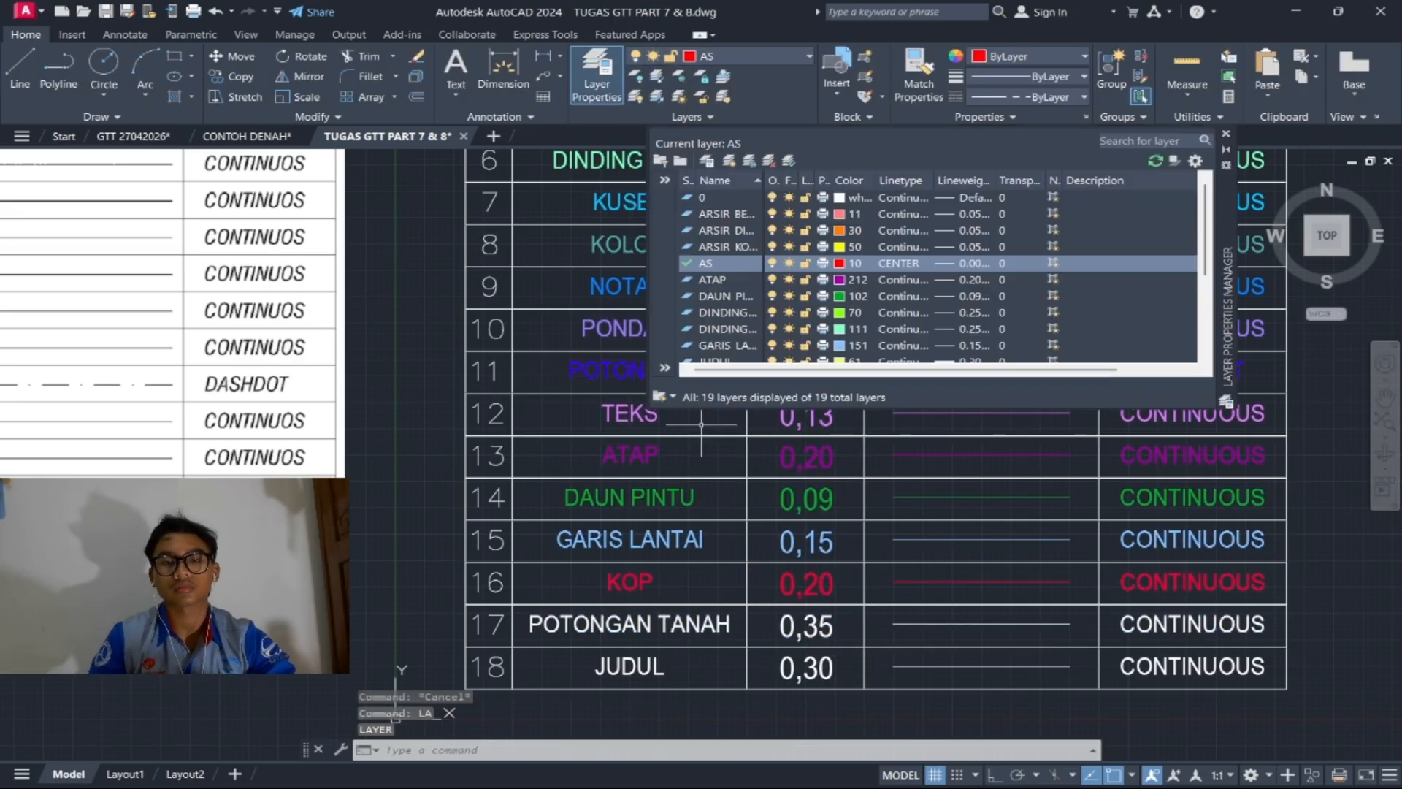
pyautogui.click(839, 329)
pyautogui.click(792, 407)
pyautogui.click(888, 588)
pyautogui.click(1226, 133)
# Step: Try once more to assign the contents of table row 17 to layer POTONGAN TANAH
pyautogui.click(752, 57)
pyautogui.click(745, 411)
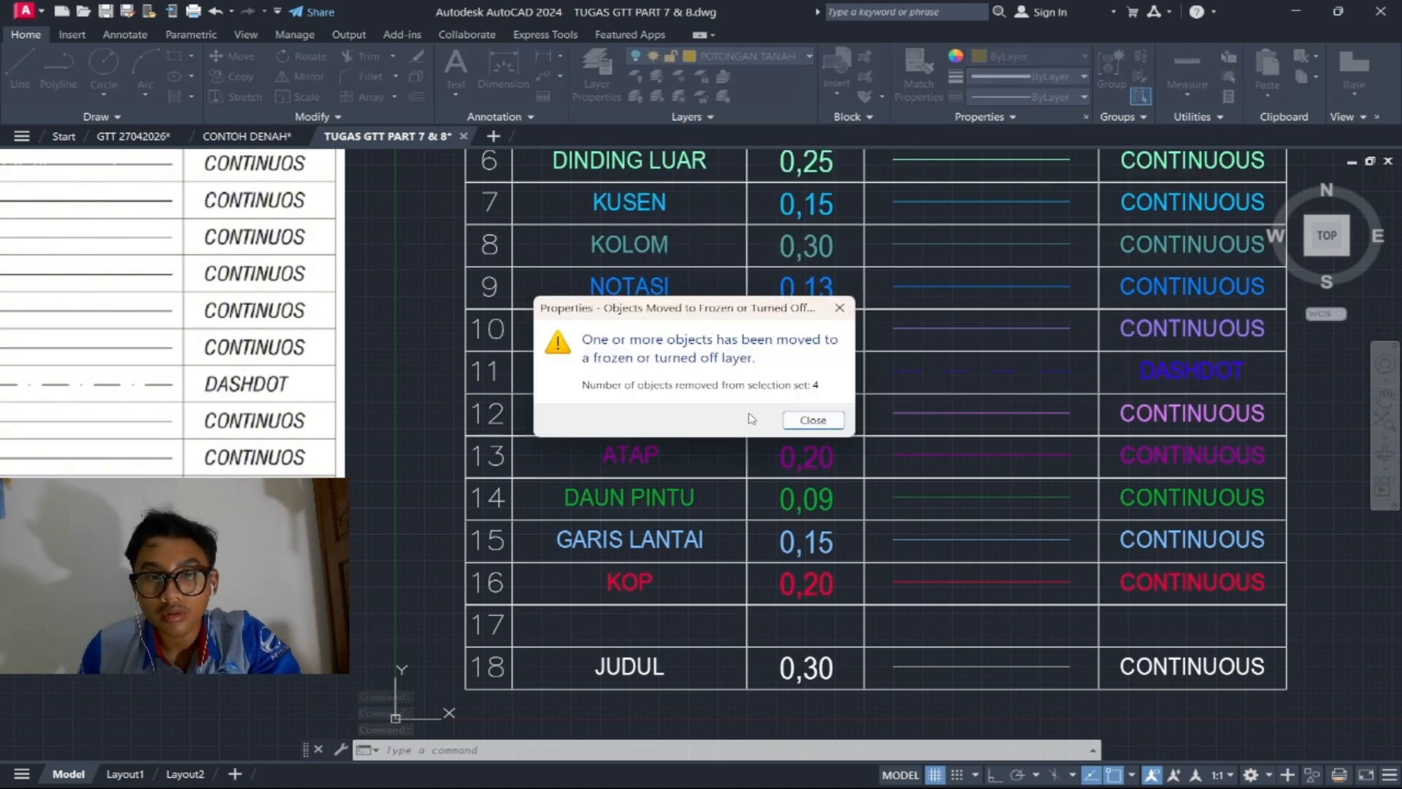
pyautogui.click(812, 418)
# Step: Try to assign the contents of table row 18 to layer JUDUL
pyautogui.moveTo(767, 606); pyautogui.dragTo(756, 456, button='middle')
pyautogui.click(552, 505)
pyautogui.click(1267, 529)
pyautogui.click(752, 56)
pyautogui.click(742, 272)
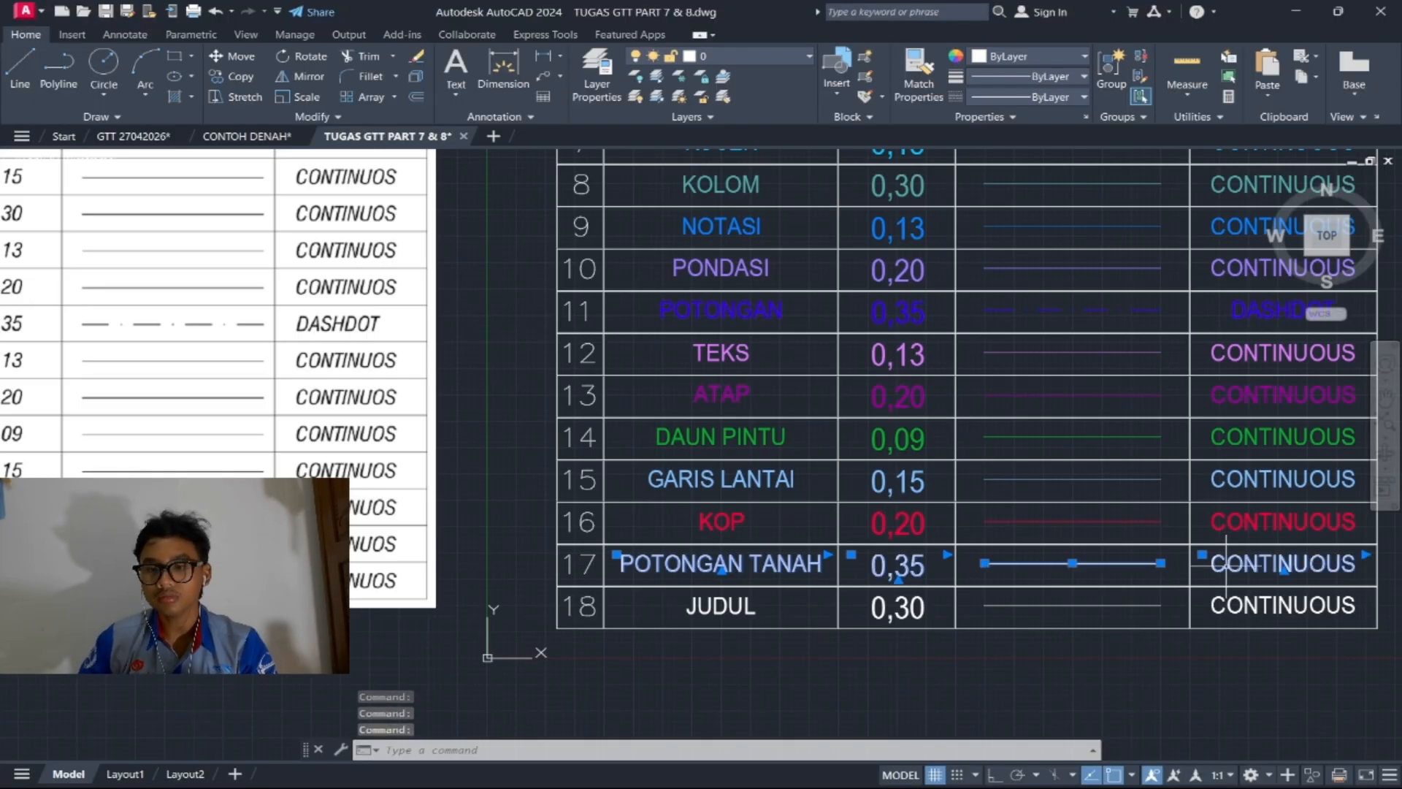
# Step: Assign the contents of table row 17 to layer POTONGAN TANAH and those of row 18 to layer JUDUL
pyautogui.click(752, 56)
pyautogui.click(745, 410)
pyautogui.click(757, 580)
pyautogui.click(930, 582)
pyautogui.click(1110, 579)
pyautogui.click(1288, 570)
pyautogui.click(752, 57)
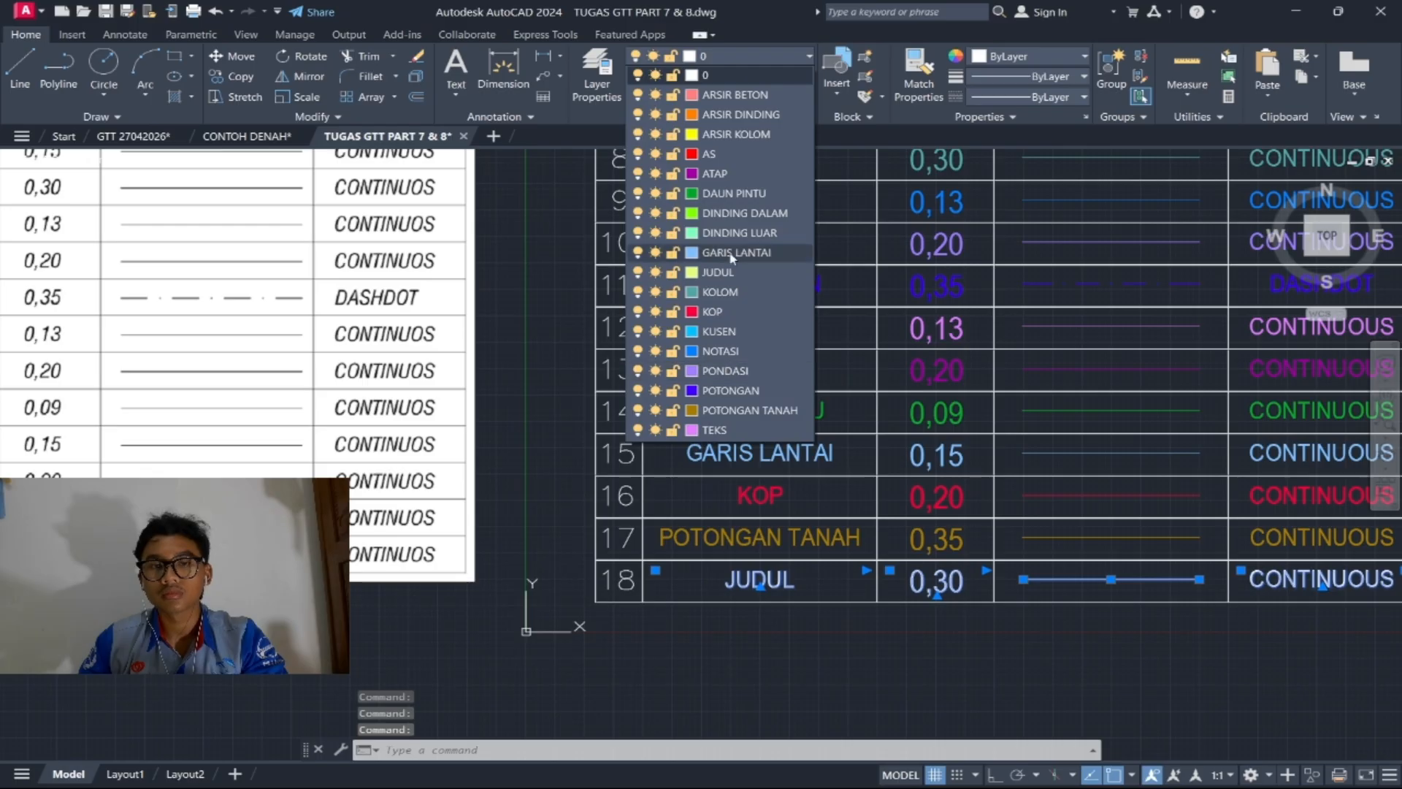
pyautogui.click(734, 272)
# Step: Save the drawing
pyautogui.scroll(-2, 670, 548)
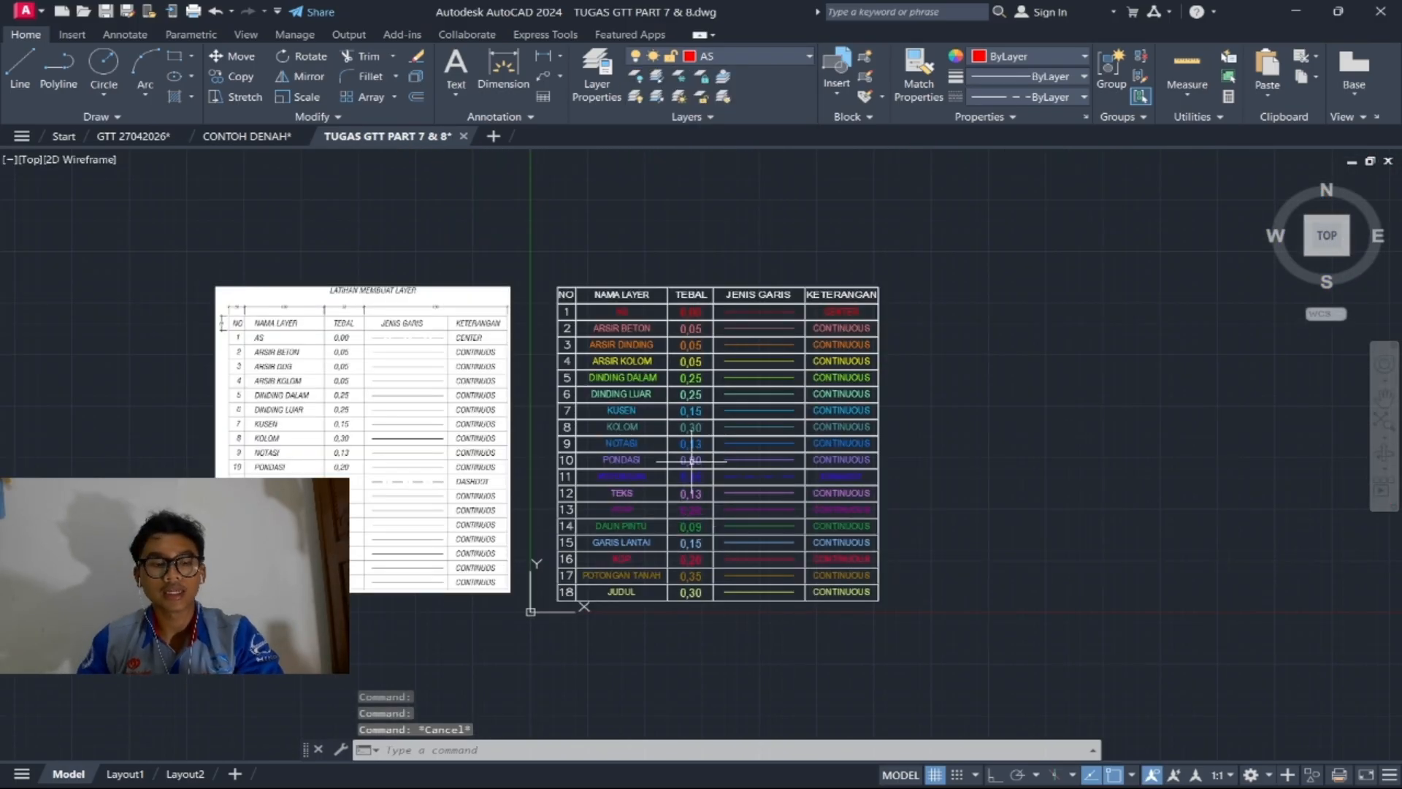
pyautogui.hotkey('ctrl', 's')
# Step: Examine the coloured layer table's rows and linetypes and compare them with the reference table beside it
pyautogui.moveTo(673, 408); pyautogui.dragTo(716, 394, button='middle')
pyautogui.scroll(4, 743, 285)
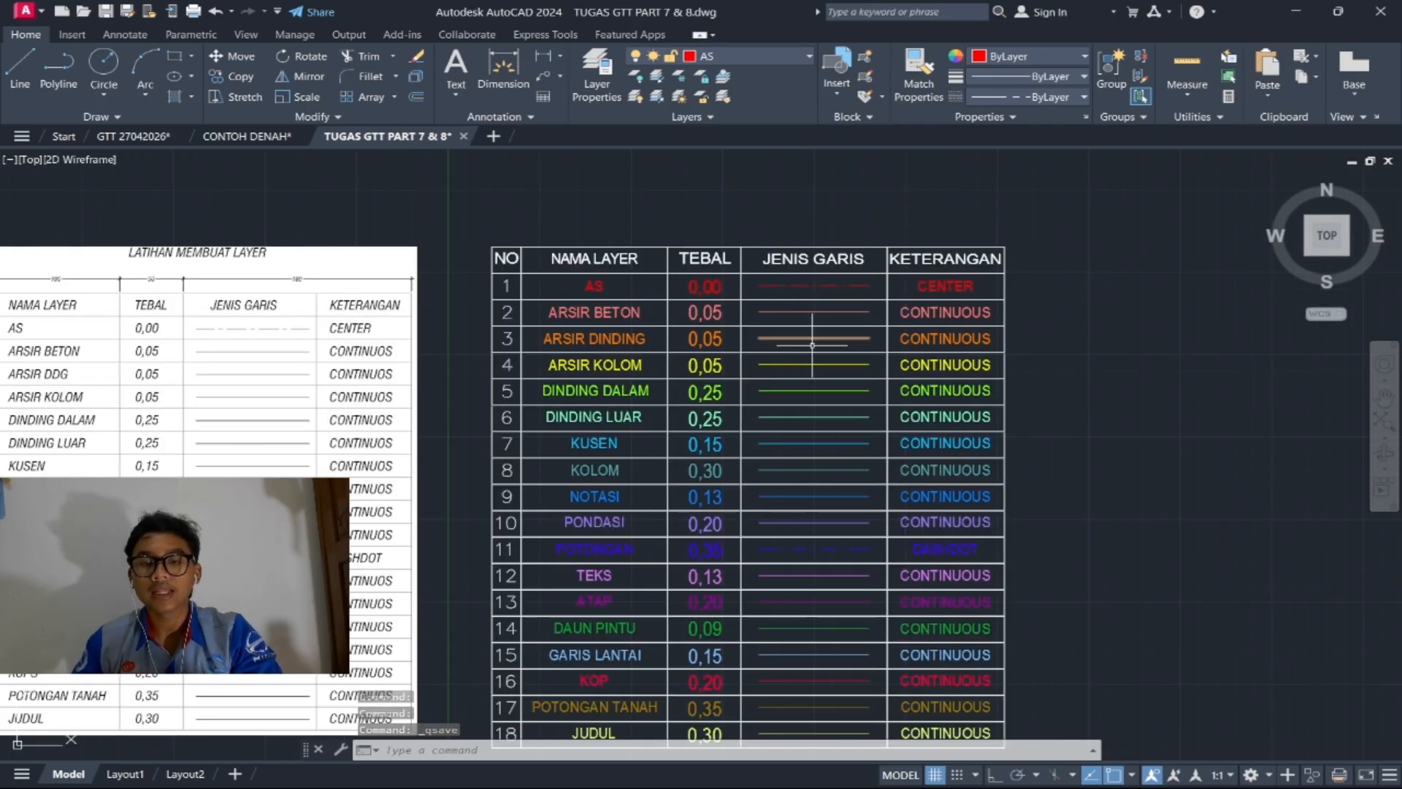
pyautogui.scroll(-2, 907, 359)
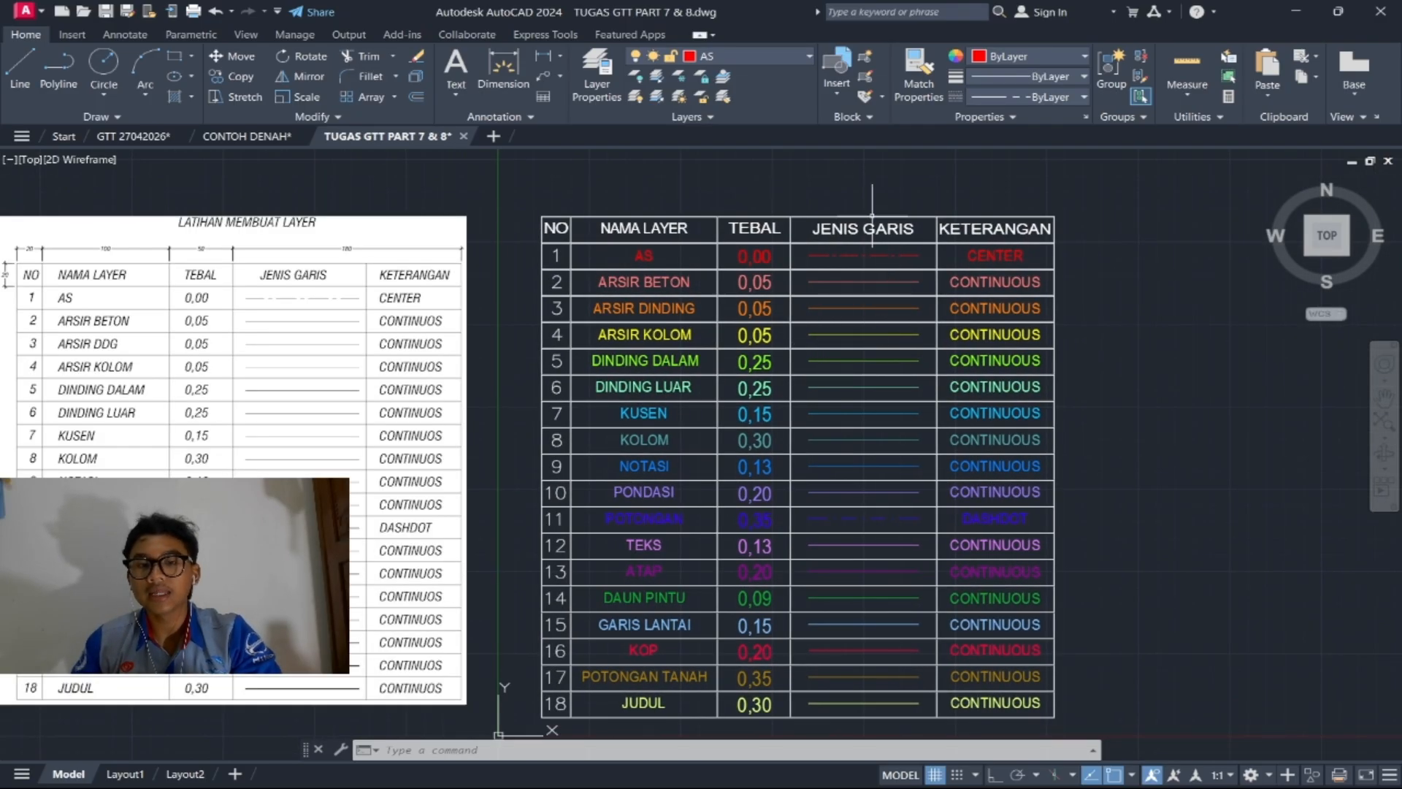
pyautogui.scroll(3, 879, 384)
pyautogui.scroll(-3, 882, 472)
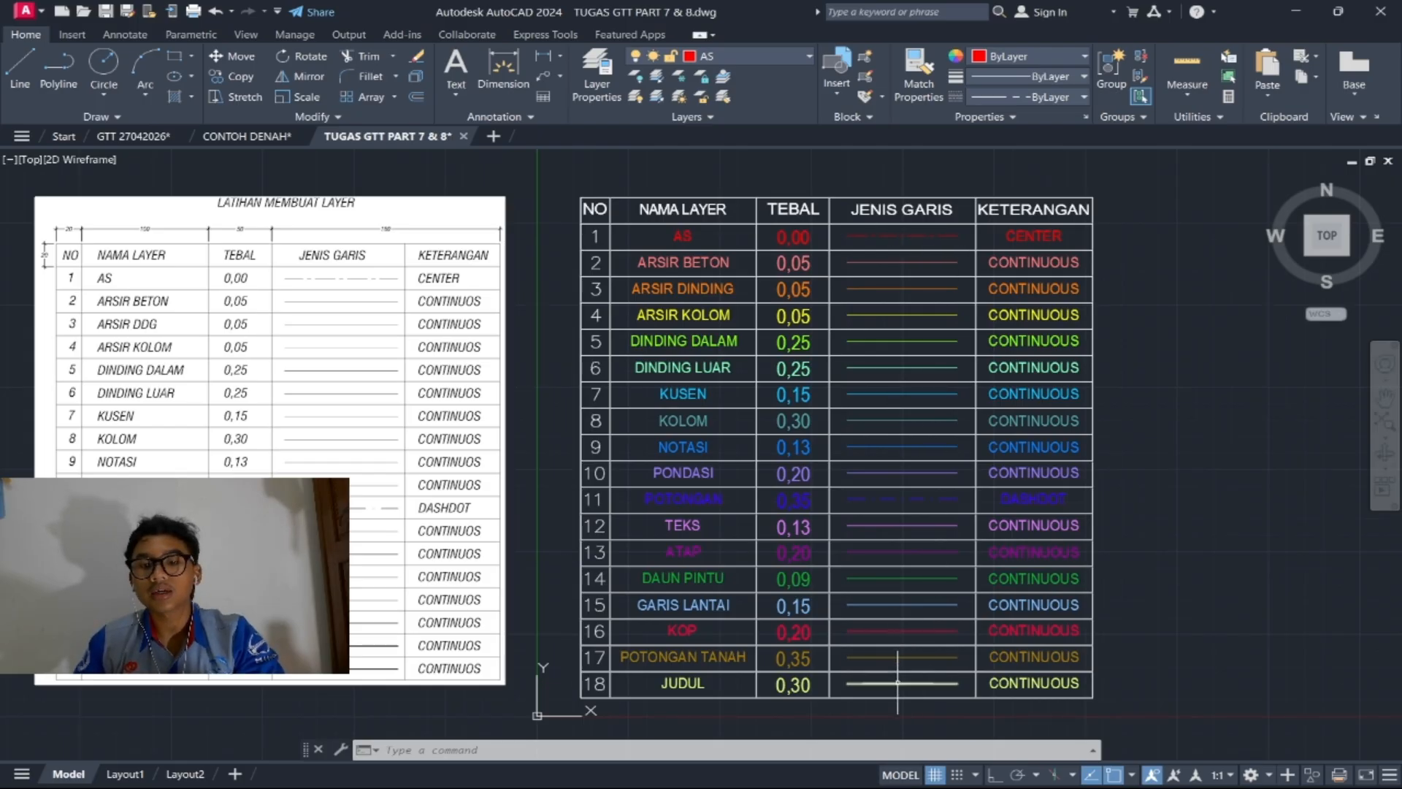
pyautogui.moveTo(892, 616); pyautogui.dragTo(982, 563, button='middle')
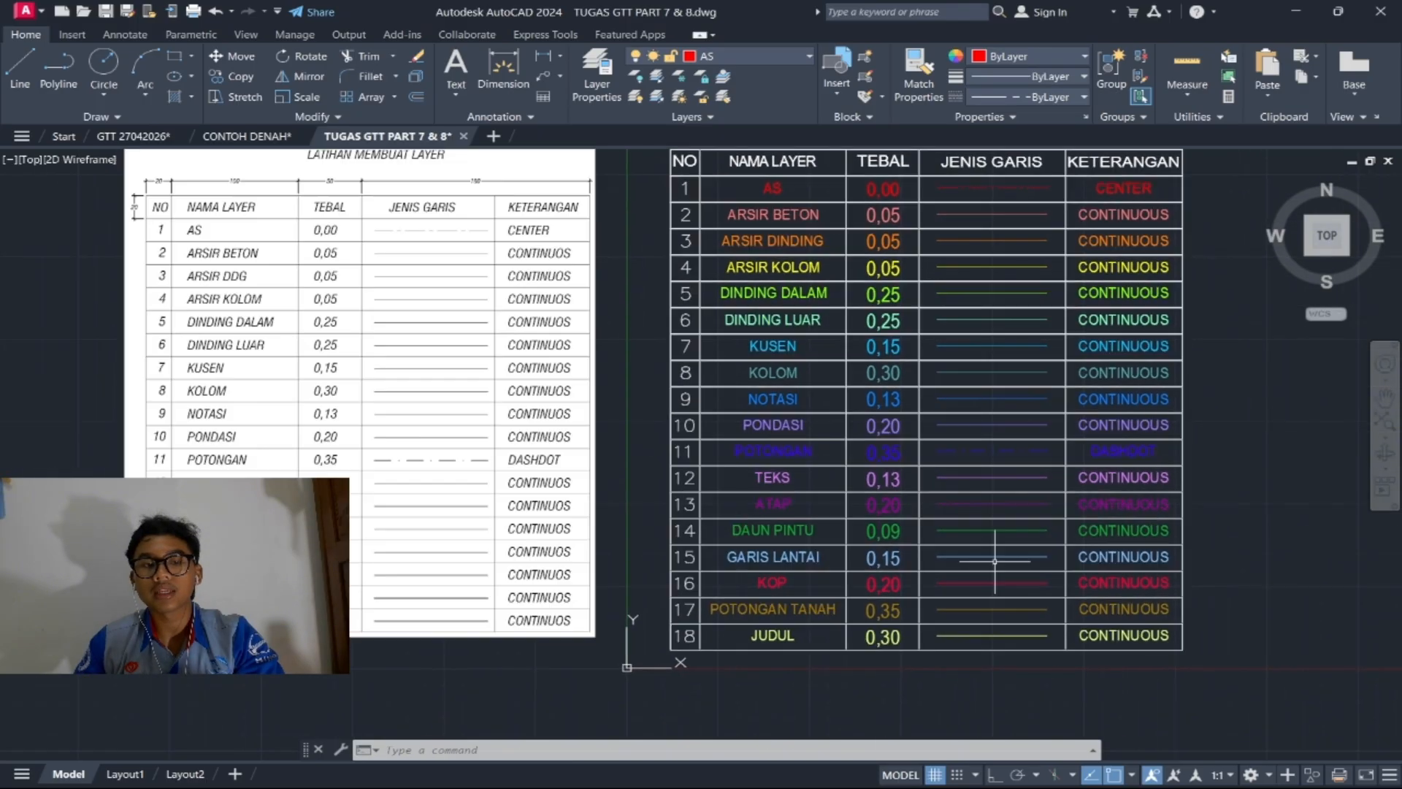
pyautogui.moveTo(719, 507); pyautogui.dragTo(899, 504, button='middle')
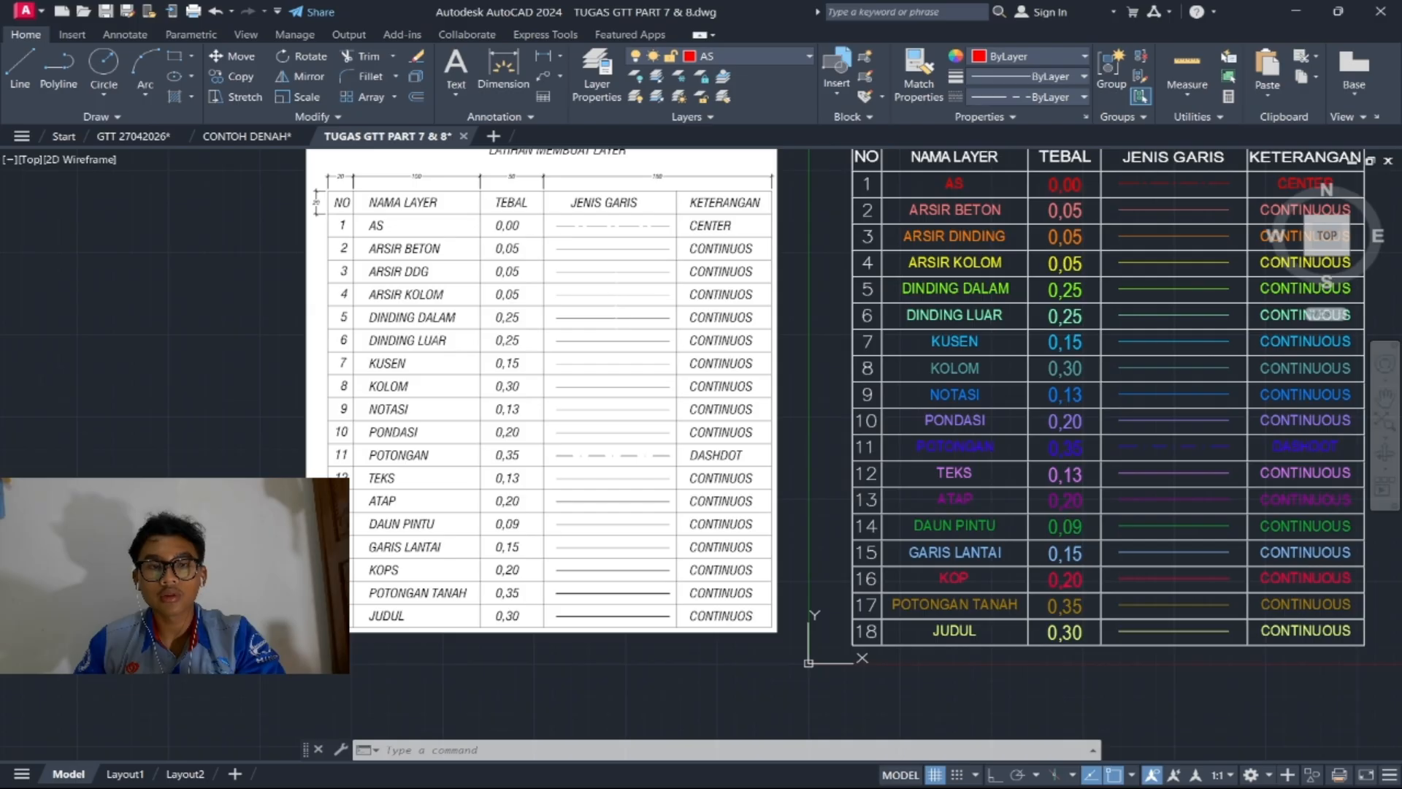
pyautogui.scroll(3, 609, 249)
pyautogui.scroll(-2, 670, 490)
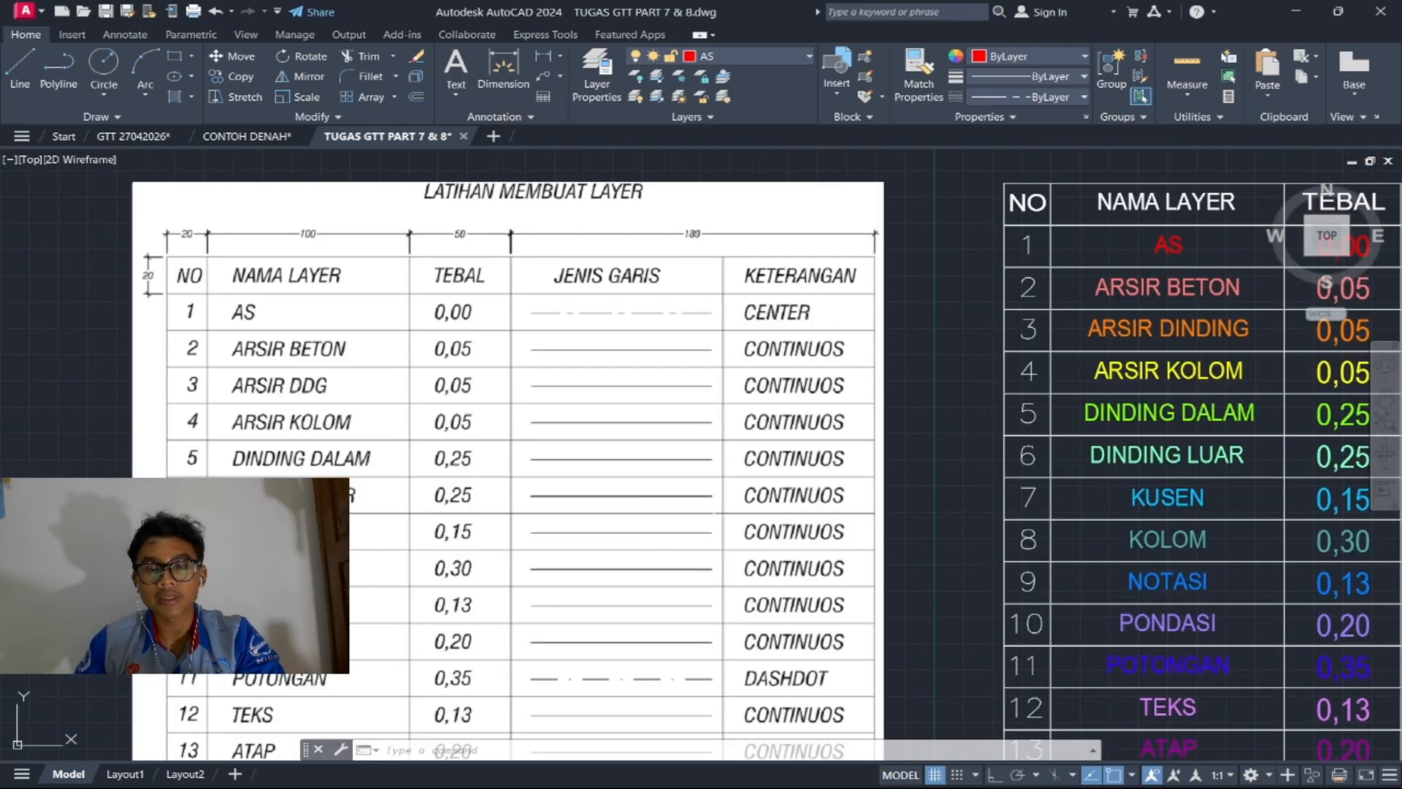
# Step: Turn on the display of lineweights for the drawing in the lineweight settings
pyautogui.scroll(-2, 923, 539)
pyautogui.moveTo(924, 539); pyautogui.dragTo(564, 409, button='middle')
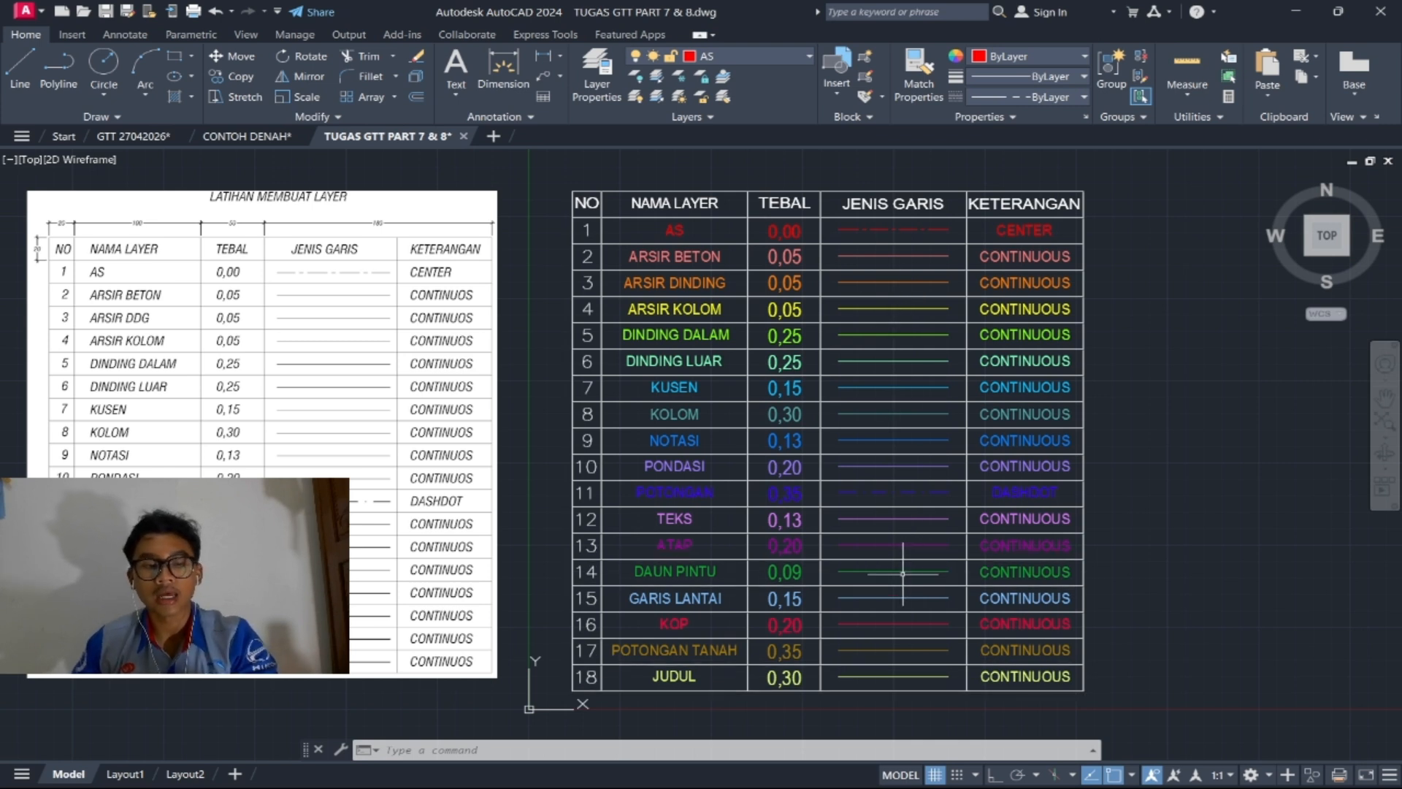
pyautogui.write('W')
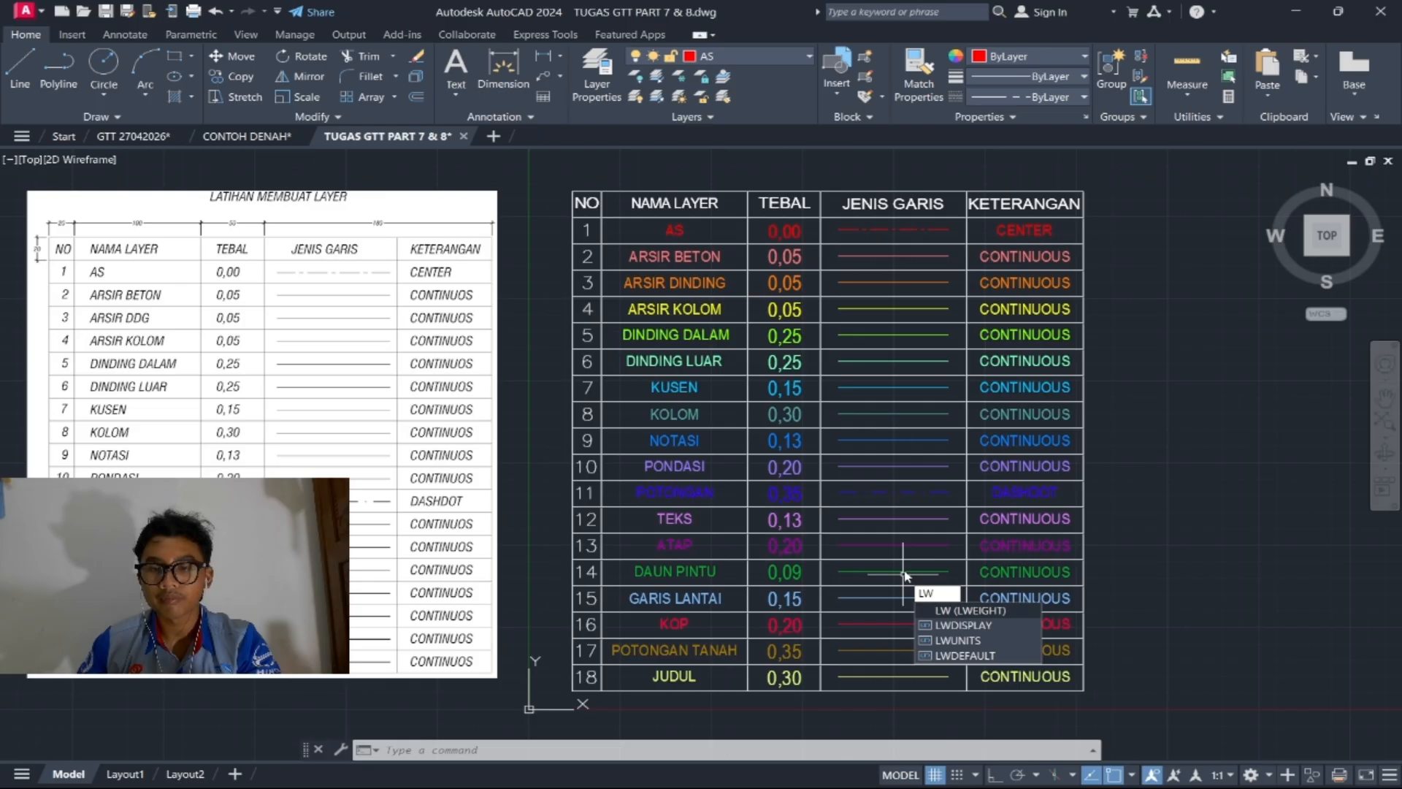
pyautogui.press('Return')
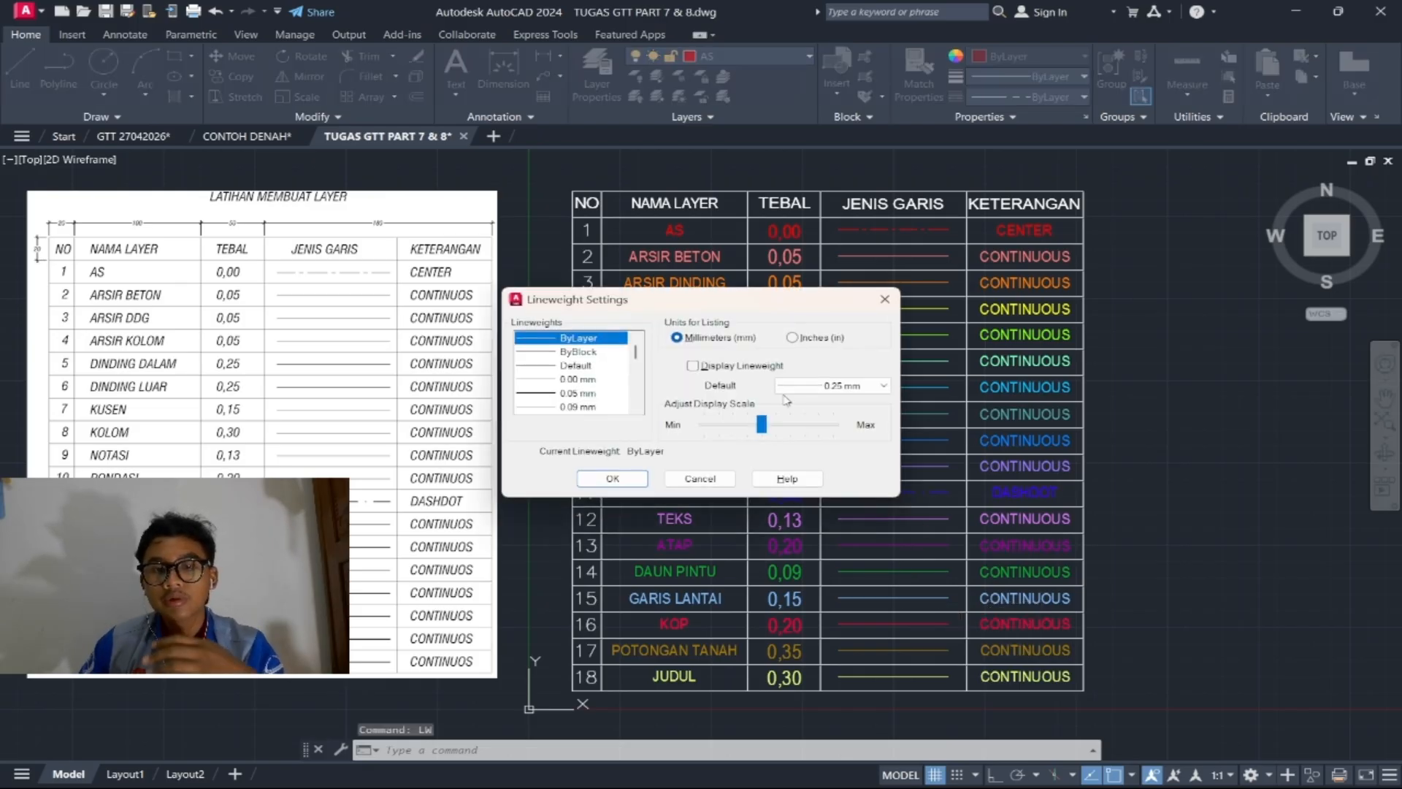
pyautogui.click(692, 365)
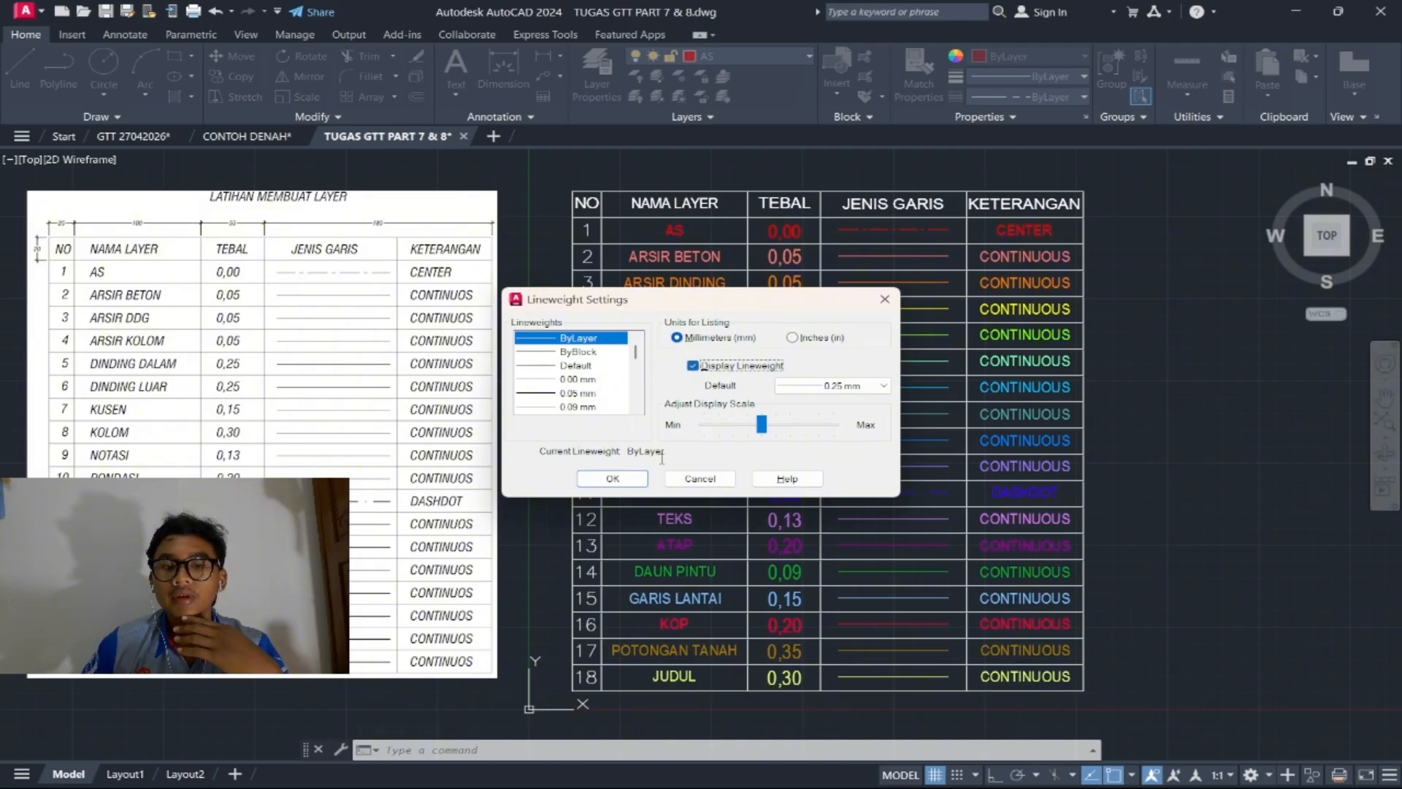
pyautogui.click(612, 478)
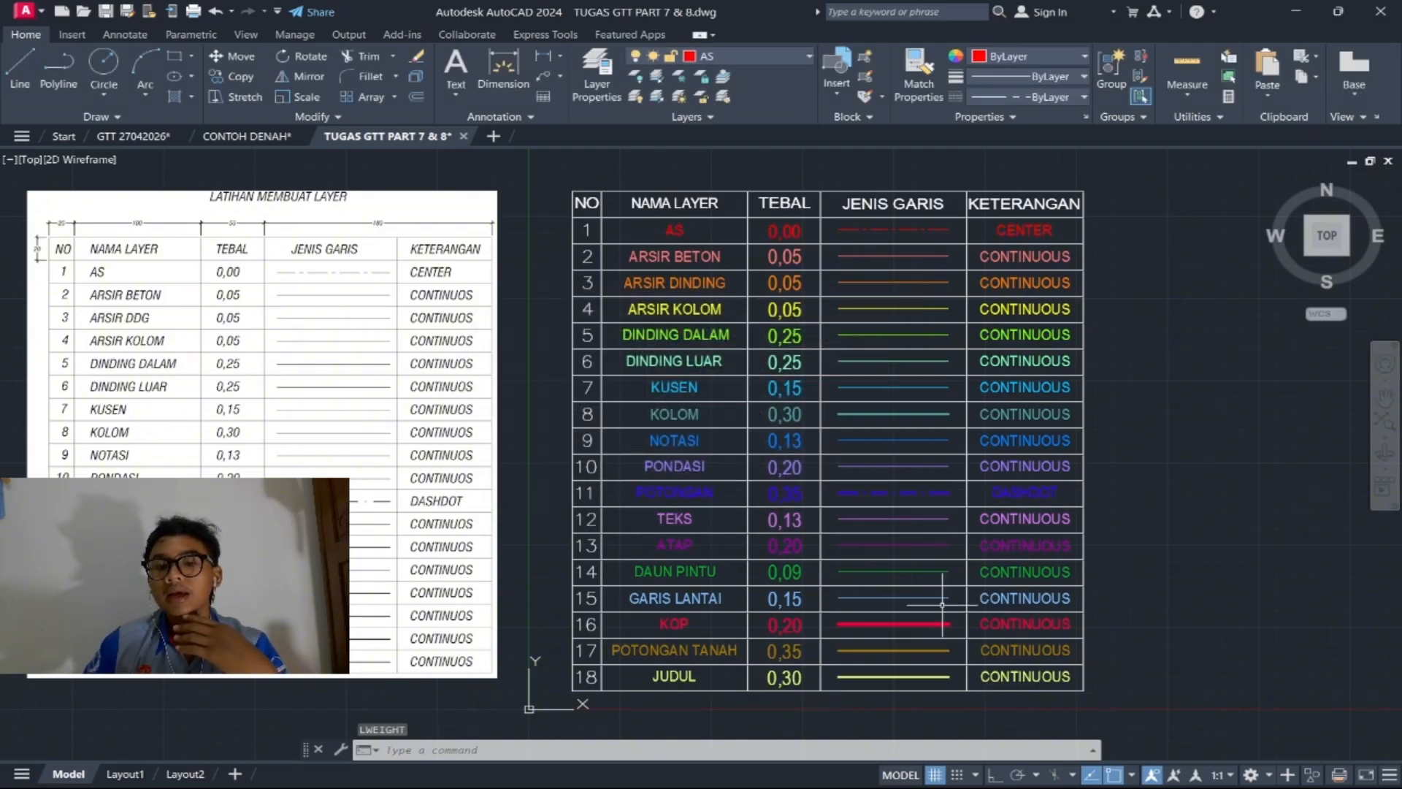
# Step: Change the thickness text of the KOP row in the coloured layer table to 0,40
pyautogui.scroll(2, 942, 604)
pyautogui.scroll(1, 942, 577)
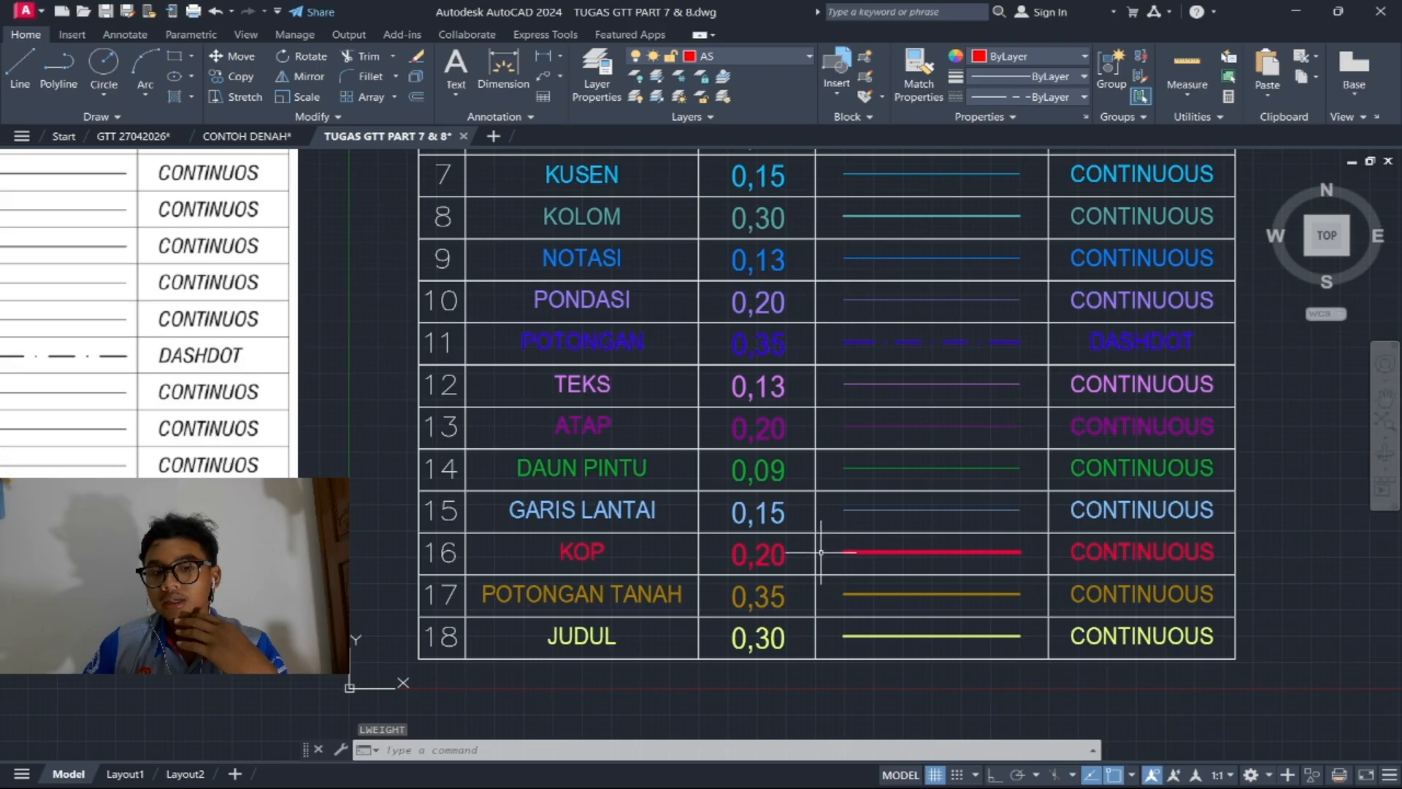
pyautogui.scroll(2, 774, 552)
pyautogui.doubleClick(773, 549)
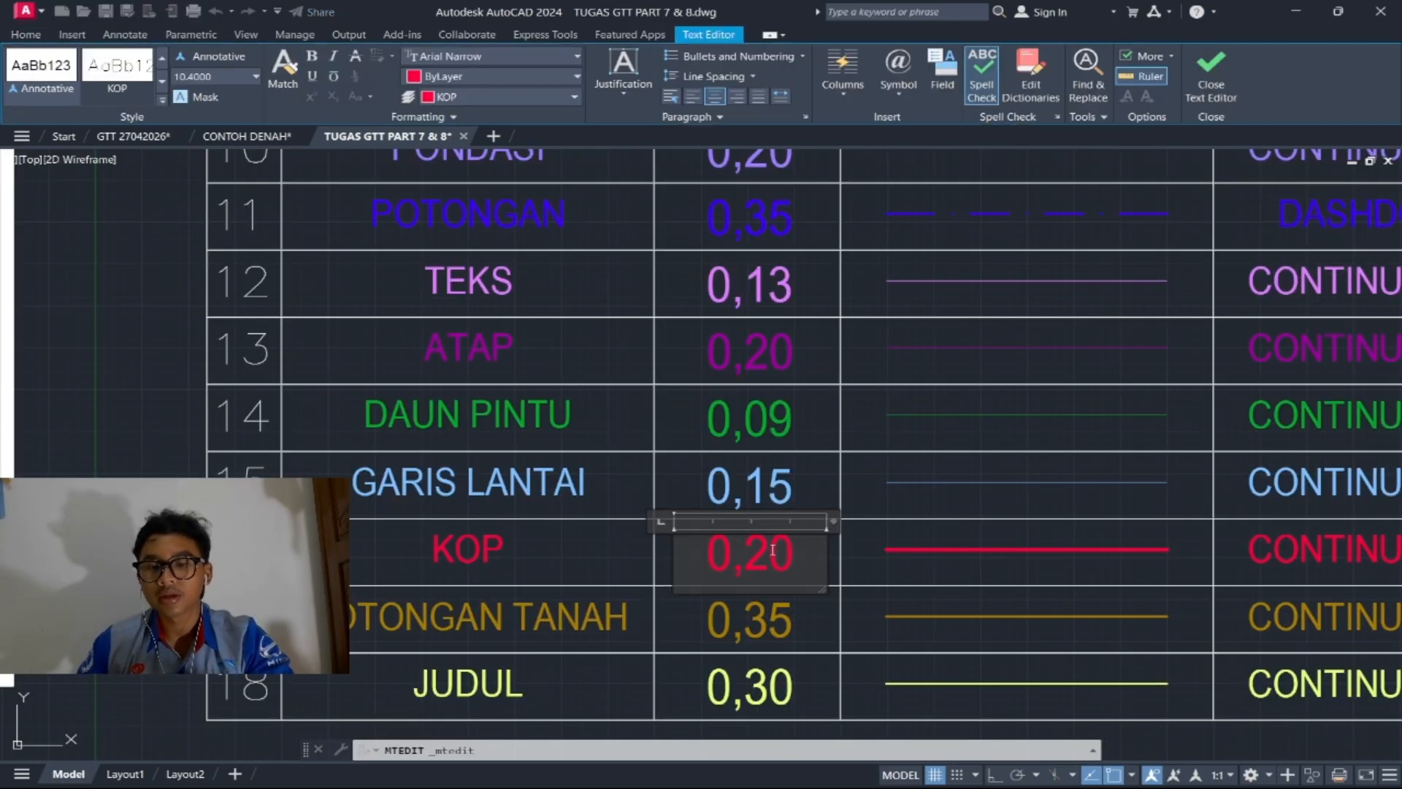
pyautogui.click(858, 486)
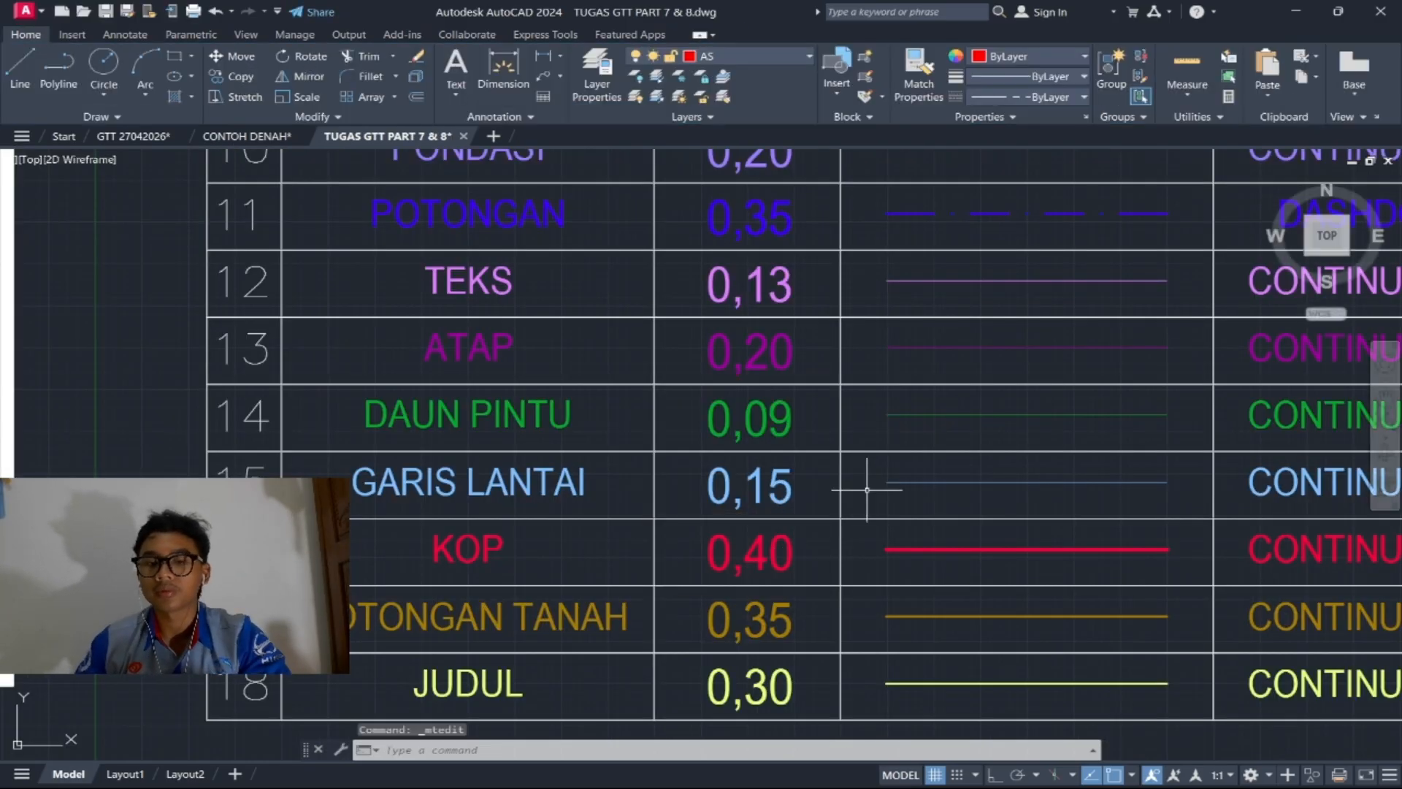
# Step: Examine the displayed line thicknesses in the coloured layer table, comparing the rows with their listed TEBAL values
pyautogui.scroll(-3, 864, 486)
pyautogui.scroll(2, 892, 485)
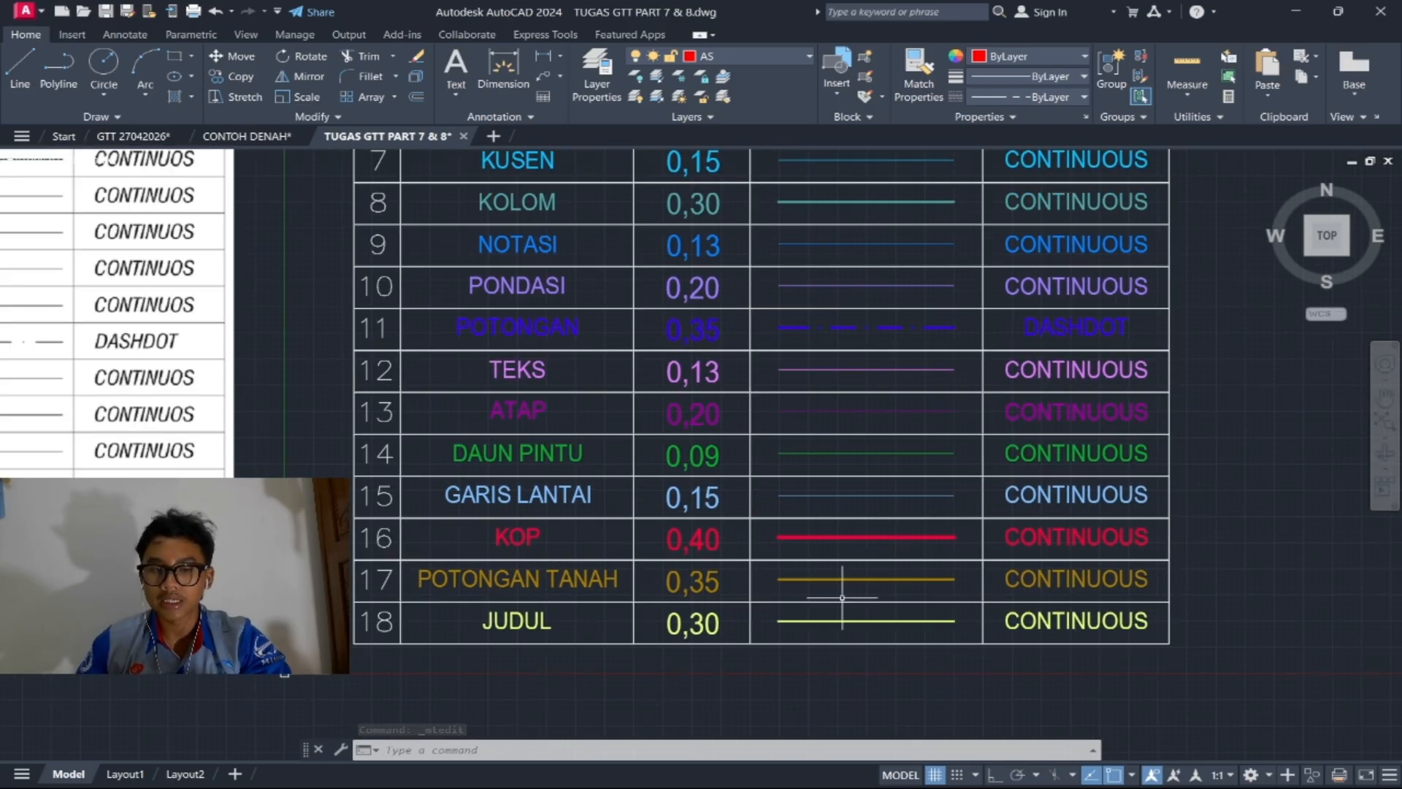
pyautogui.scroll(-4, 885, 536)
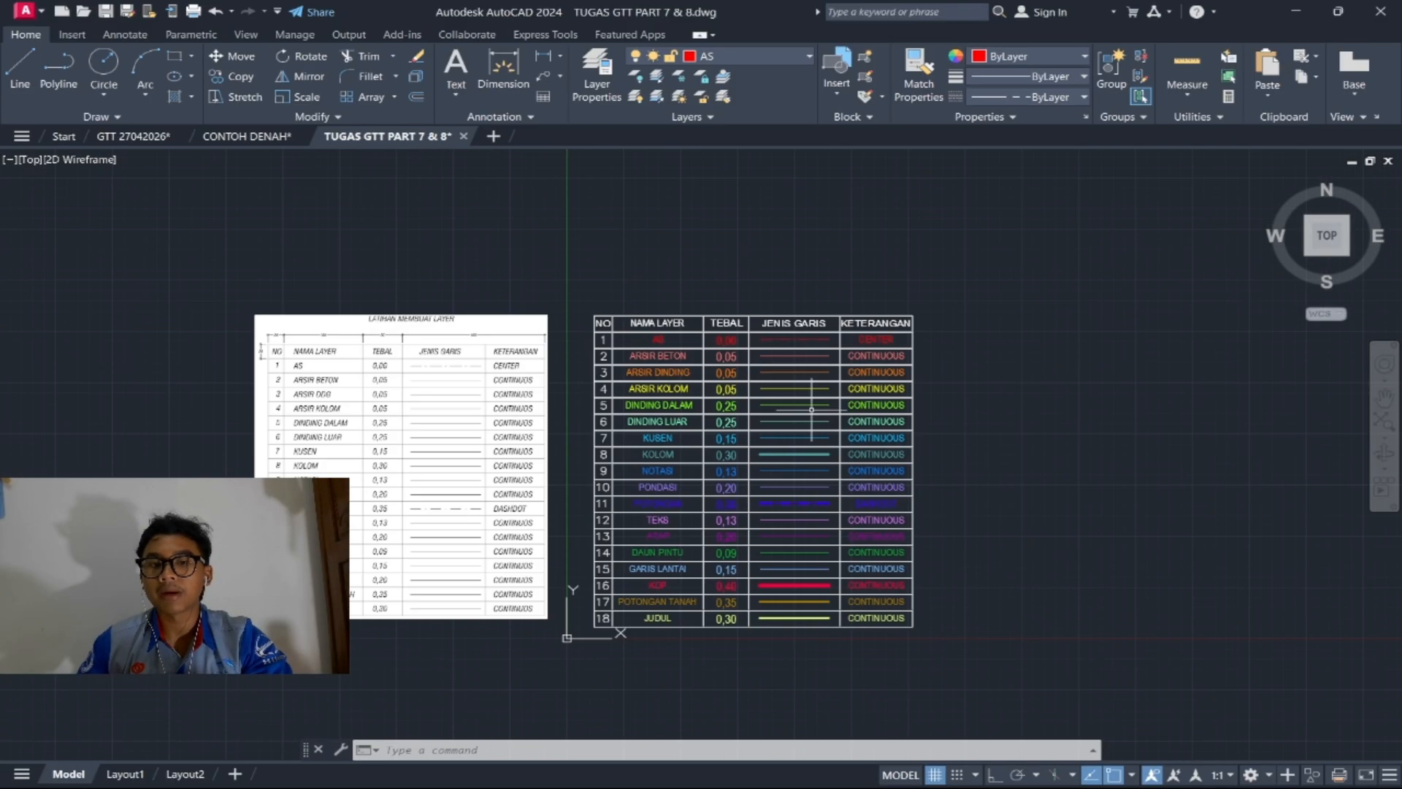
pyautogui.scroll(6, 788, 279)
pyautogui.scroll(-3, 788, 278)
pyautogui.scroll(1, 731, 519)
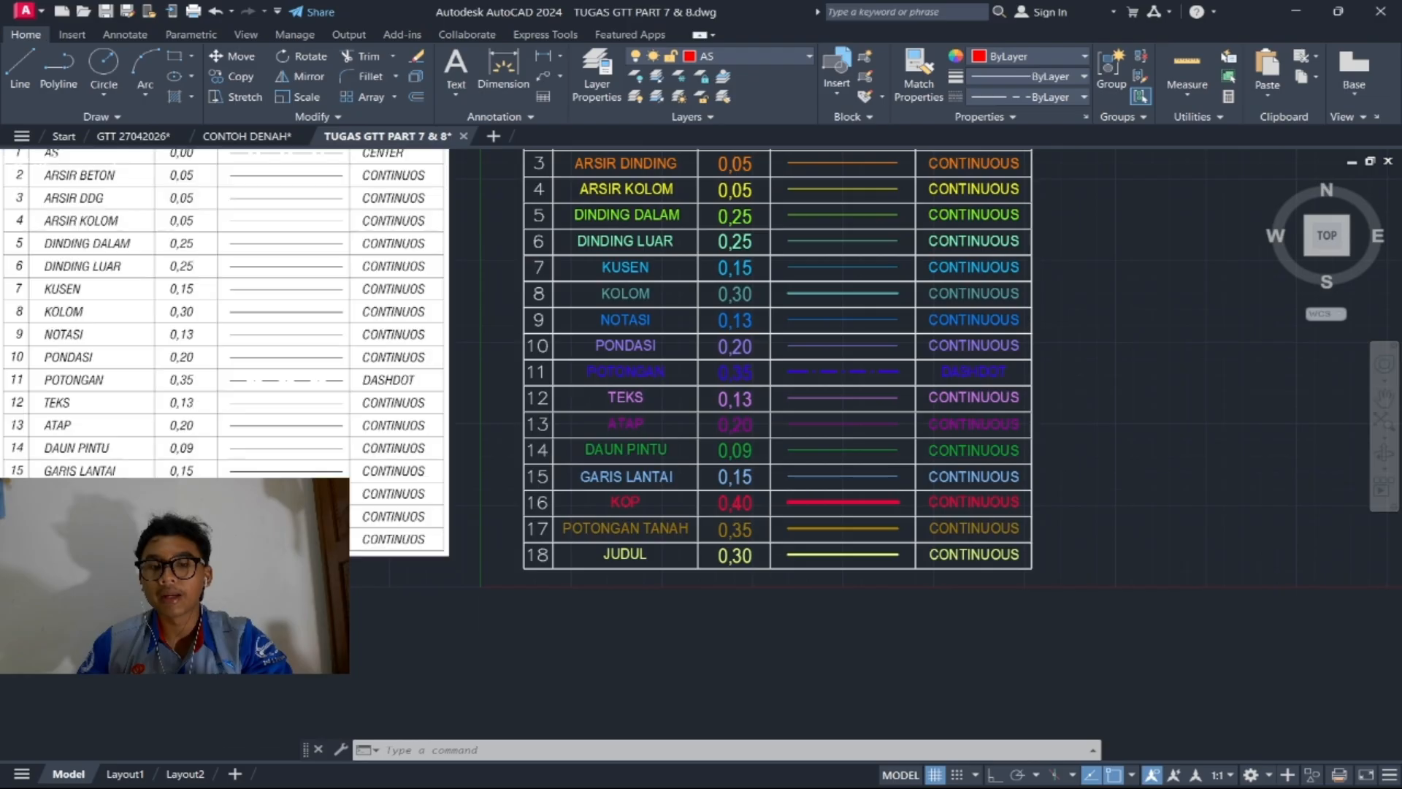
pyautogui.scroll(2, 731, 519)
pyautogui.scroll(2, 775, 589)
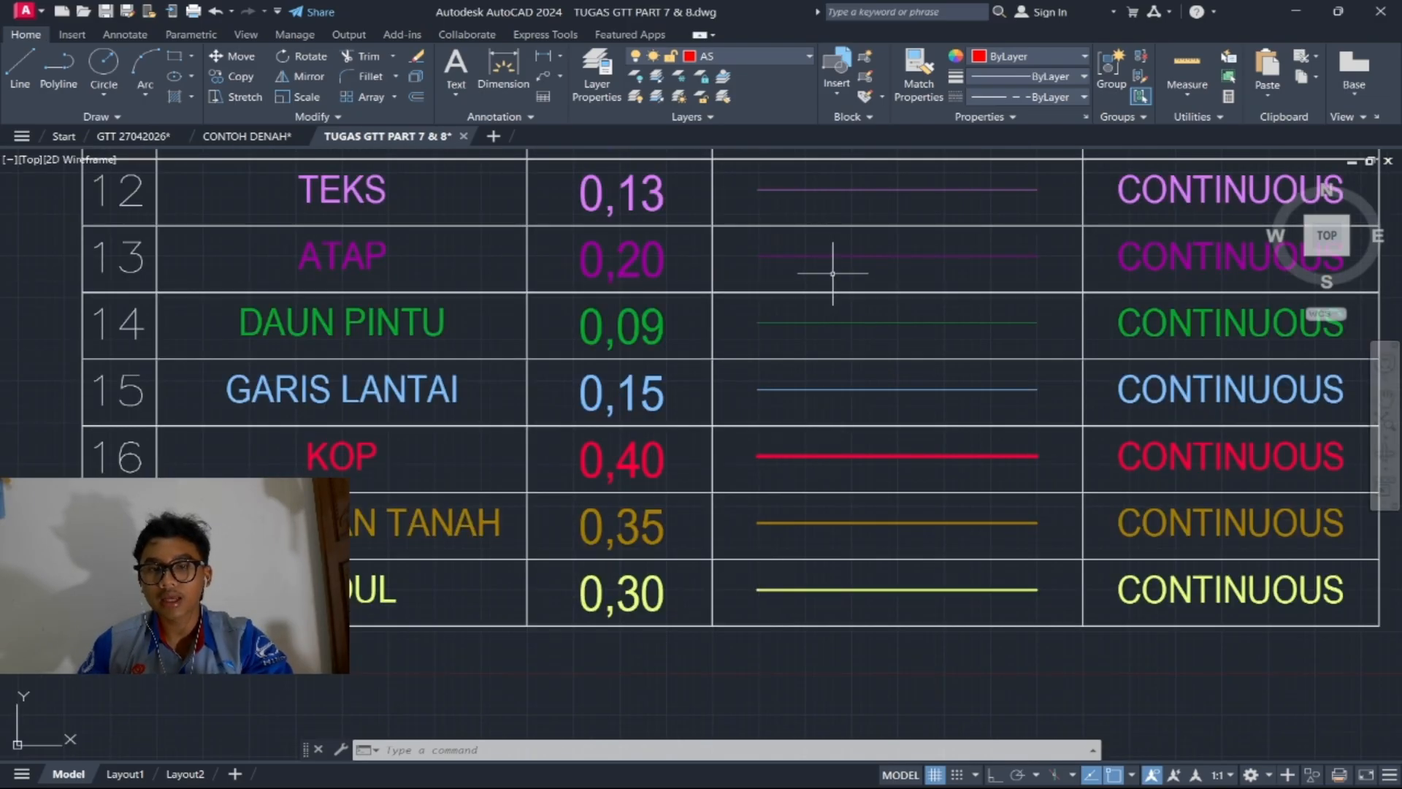
pyautogui.scroll(-2, 832, 273)
pyautogui.scroll(2, 767, 316)
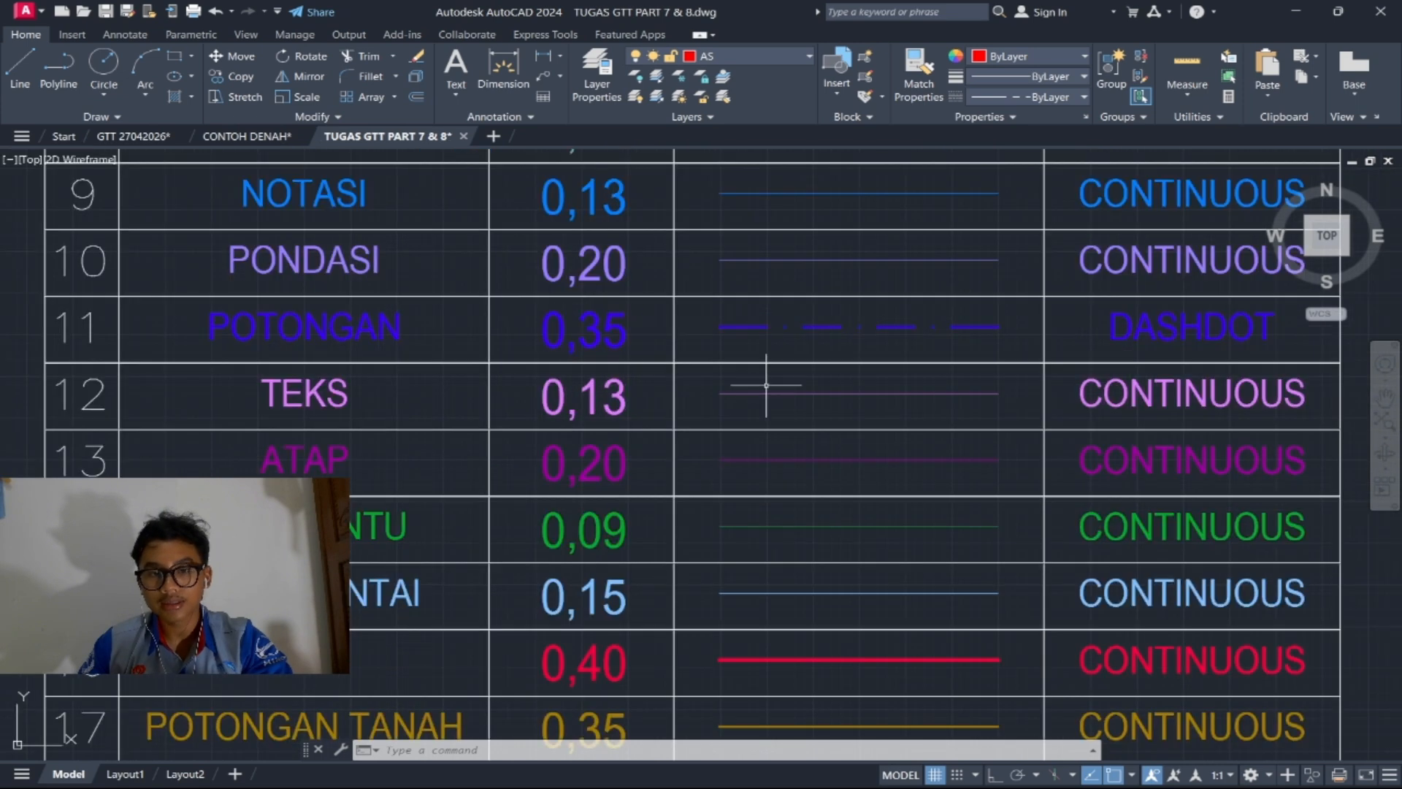
pyautogui.scroll(-2, 782, 438)
pyautogui.scroll(4, 649, 610)
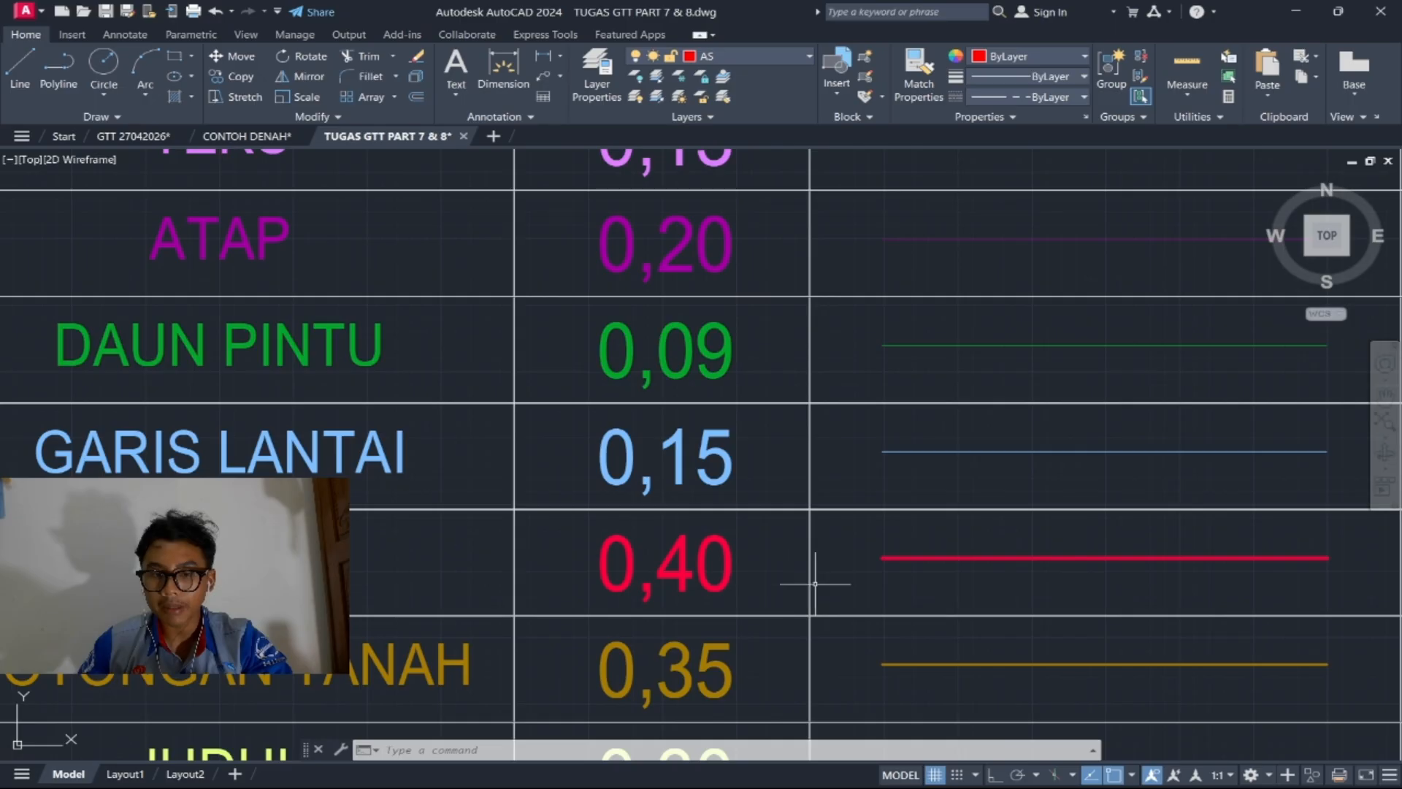
pyautogui.moveTo(867, 584); pyautogui.dragTo(754, 522, button='middle')
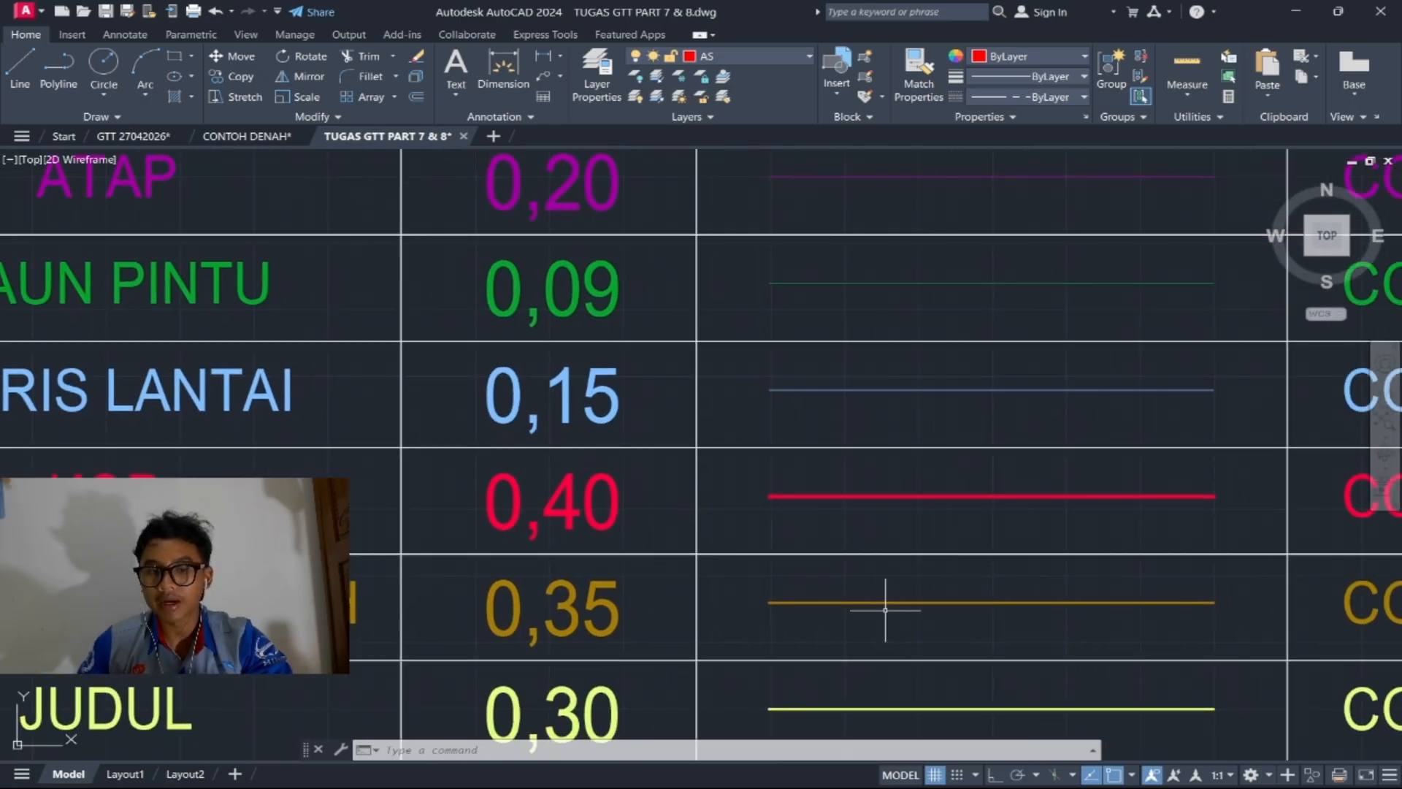
pyautogui.scroll(-2, 885, 609)
pyautogui.scroll(2, 712, 612)
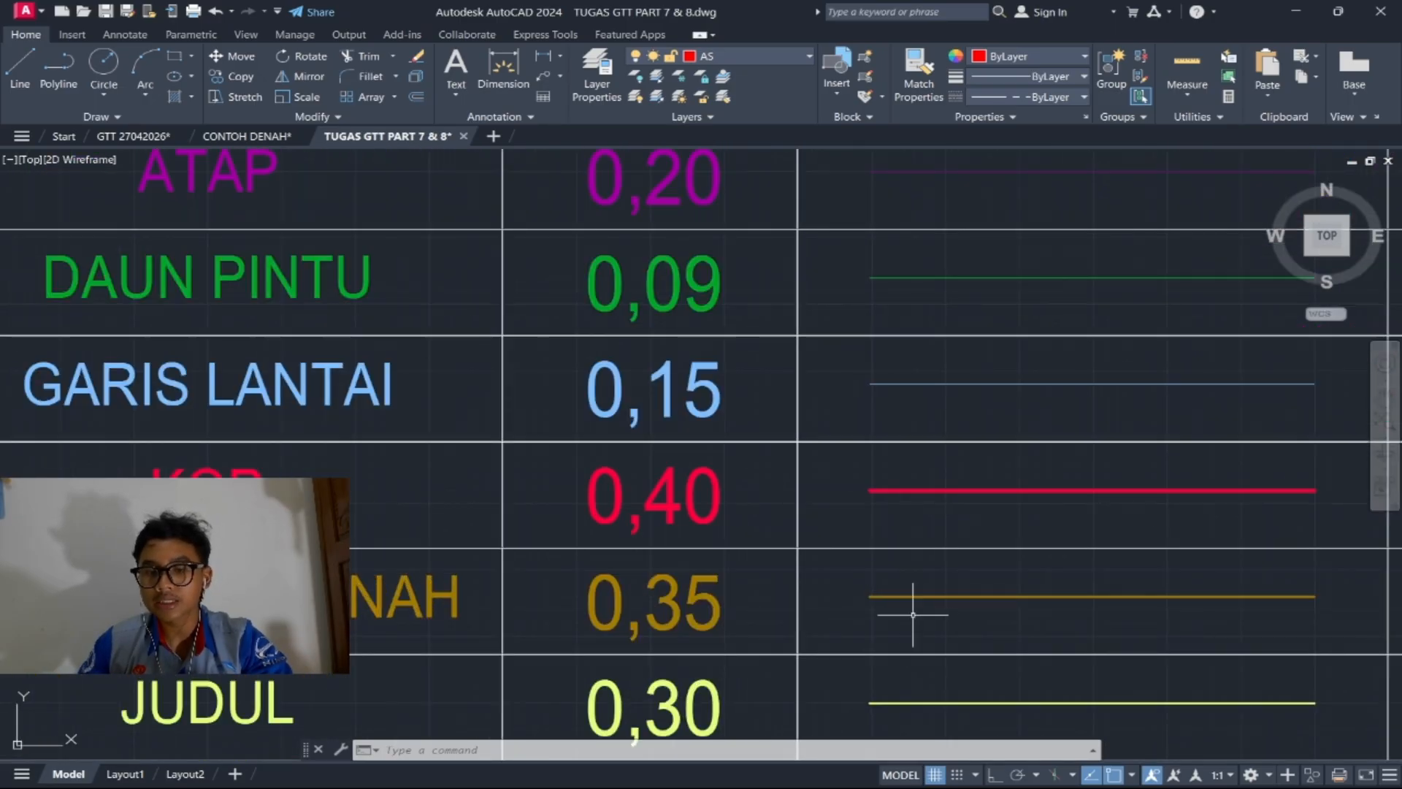
pyautogui.moveTo(913, 614); pyautogui.dragTo(839, 557, button='middle')
pyautogui.scroll(-5, 845, 500)
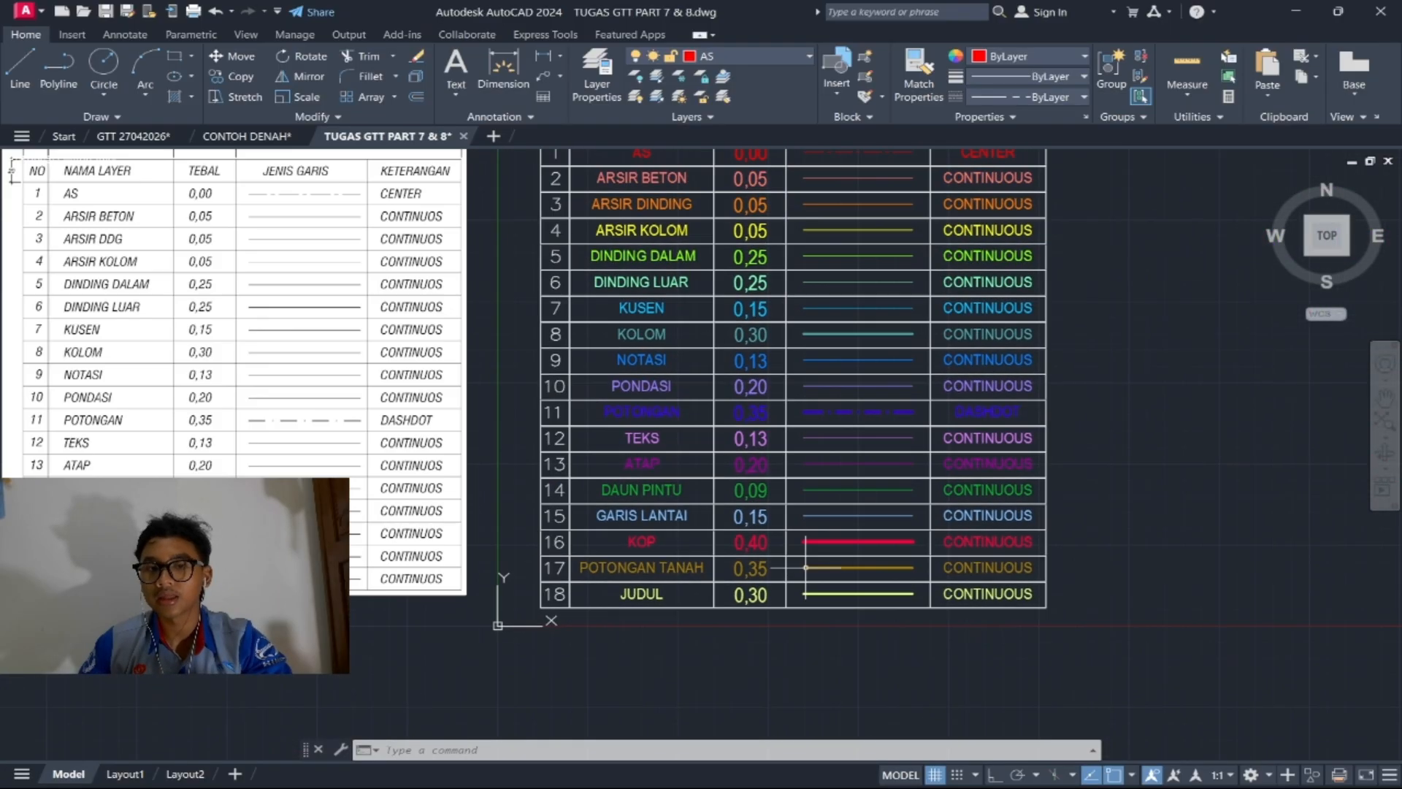
pyautogui.moveTo(806, 318); pyautogui.dragTo(812, 414, button='middle')
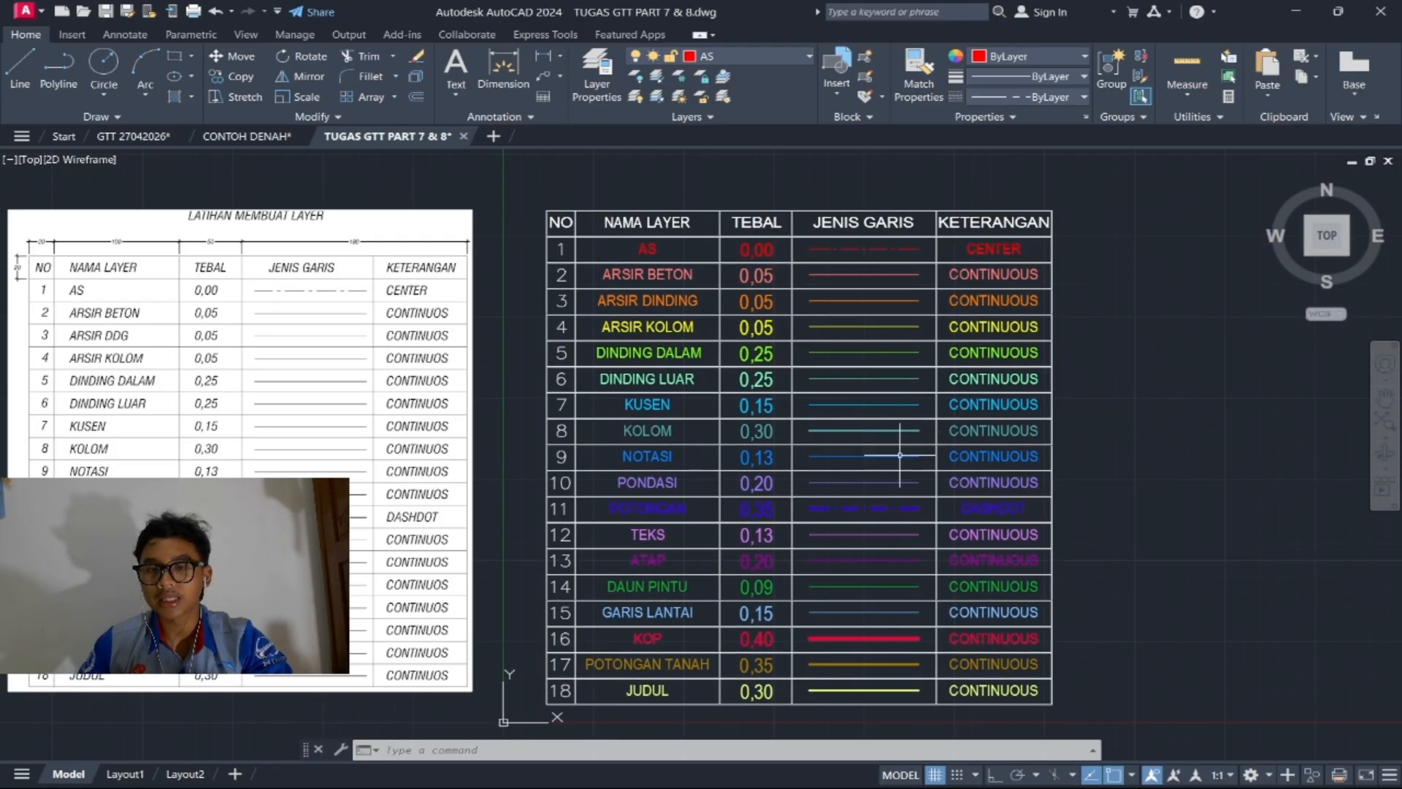